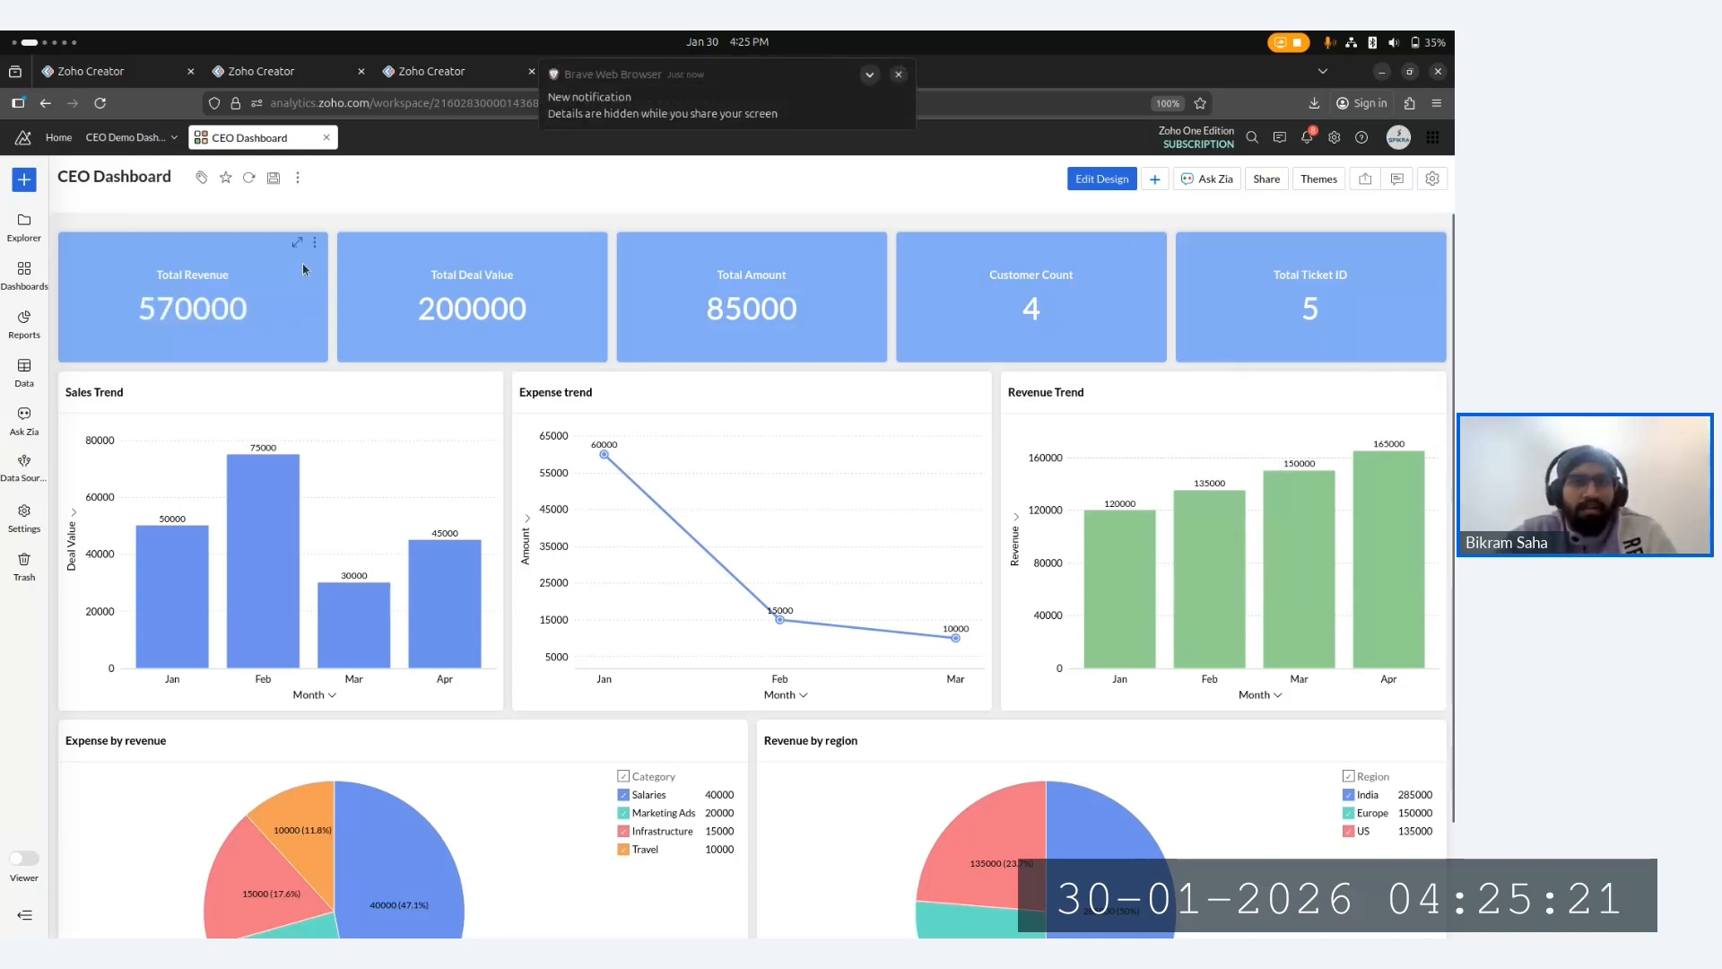
- Open the CEO Dashboard in design mode, browse the widget elements, and return to view mode
click(899, 74)
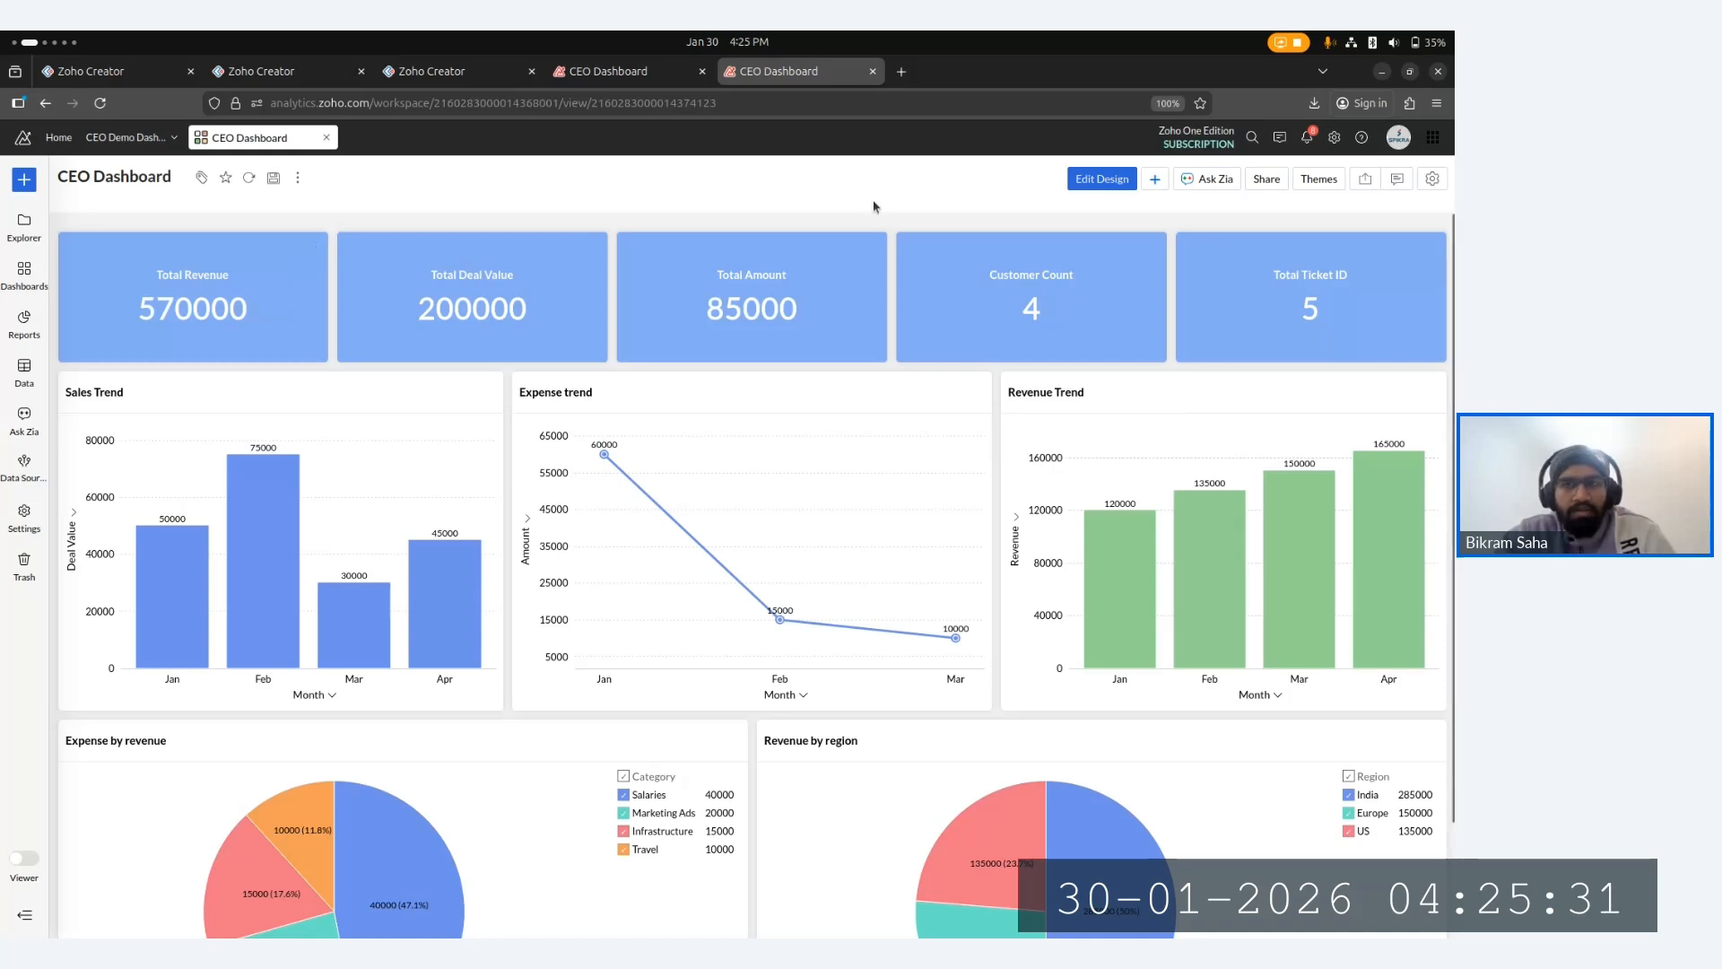
click(1102, 179)
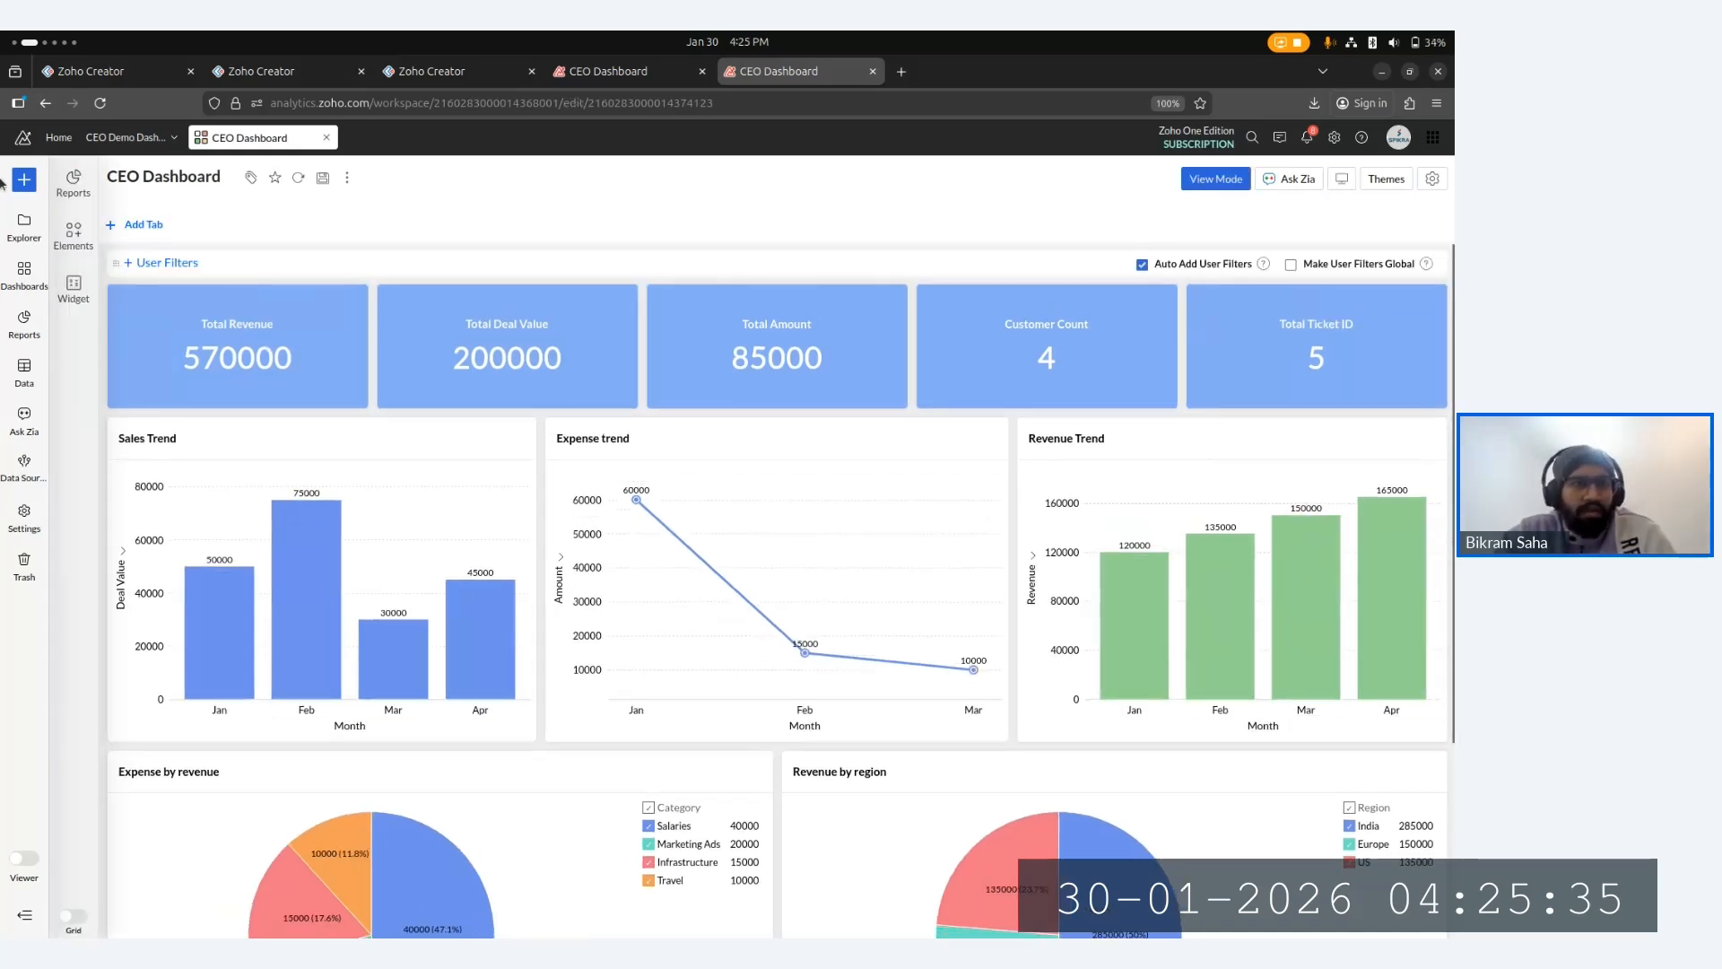
click(75, 302)
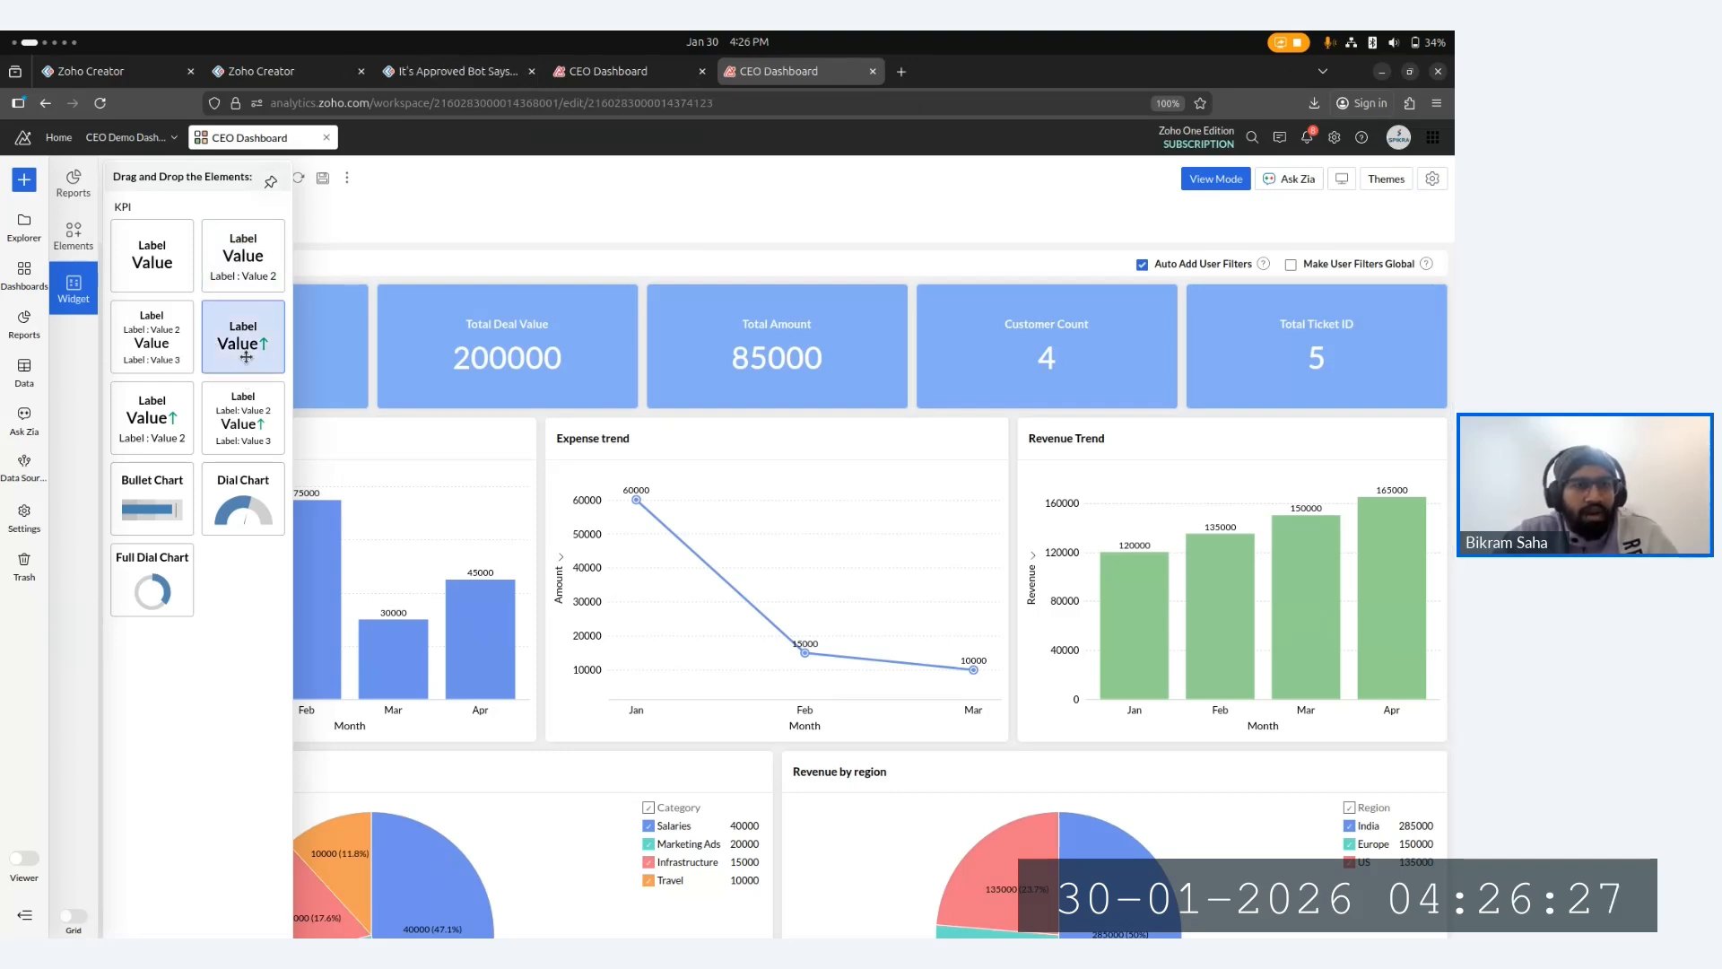
click(441, 235)
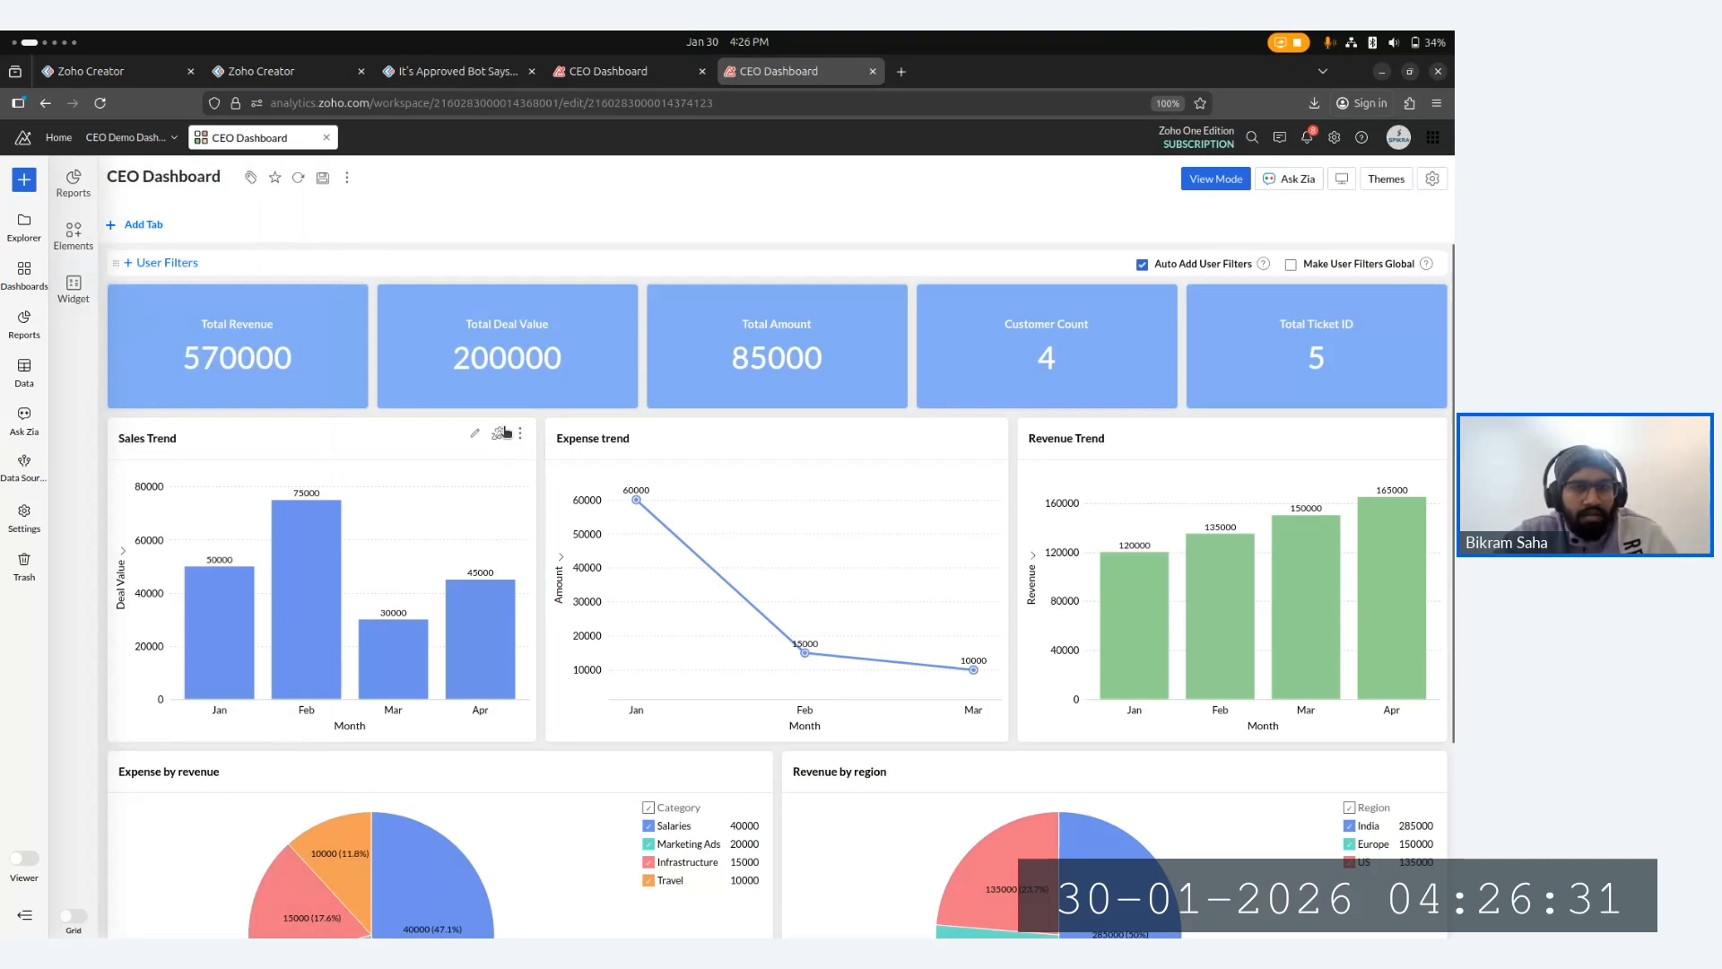
click(1216, 178)
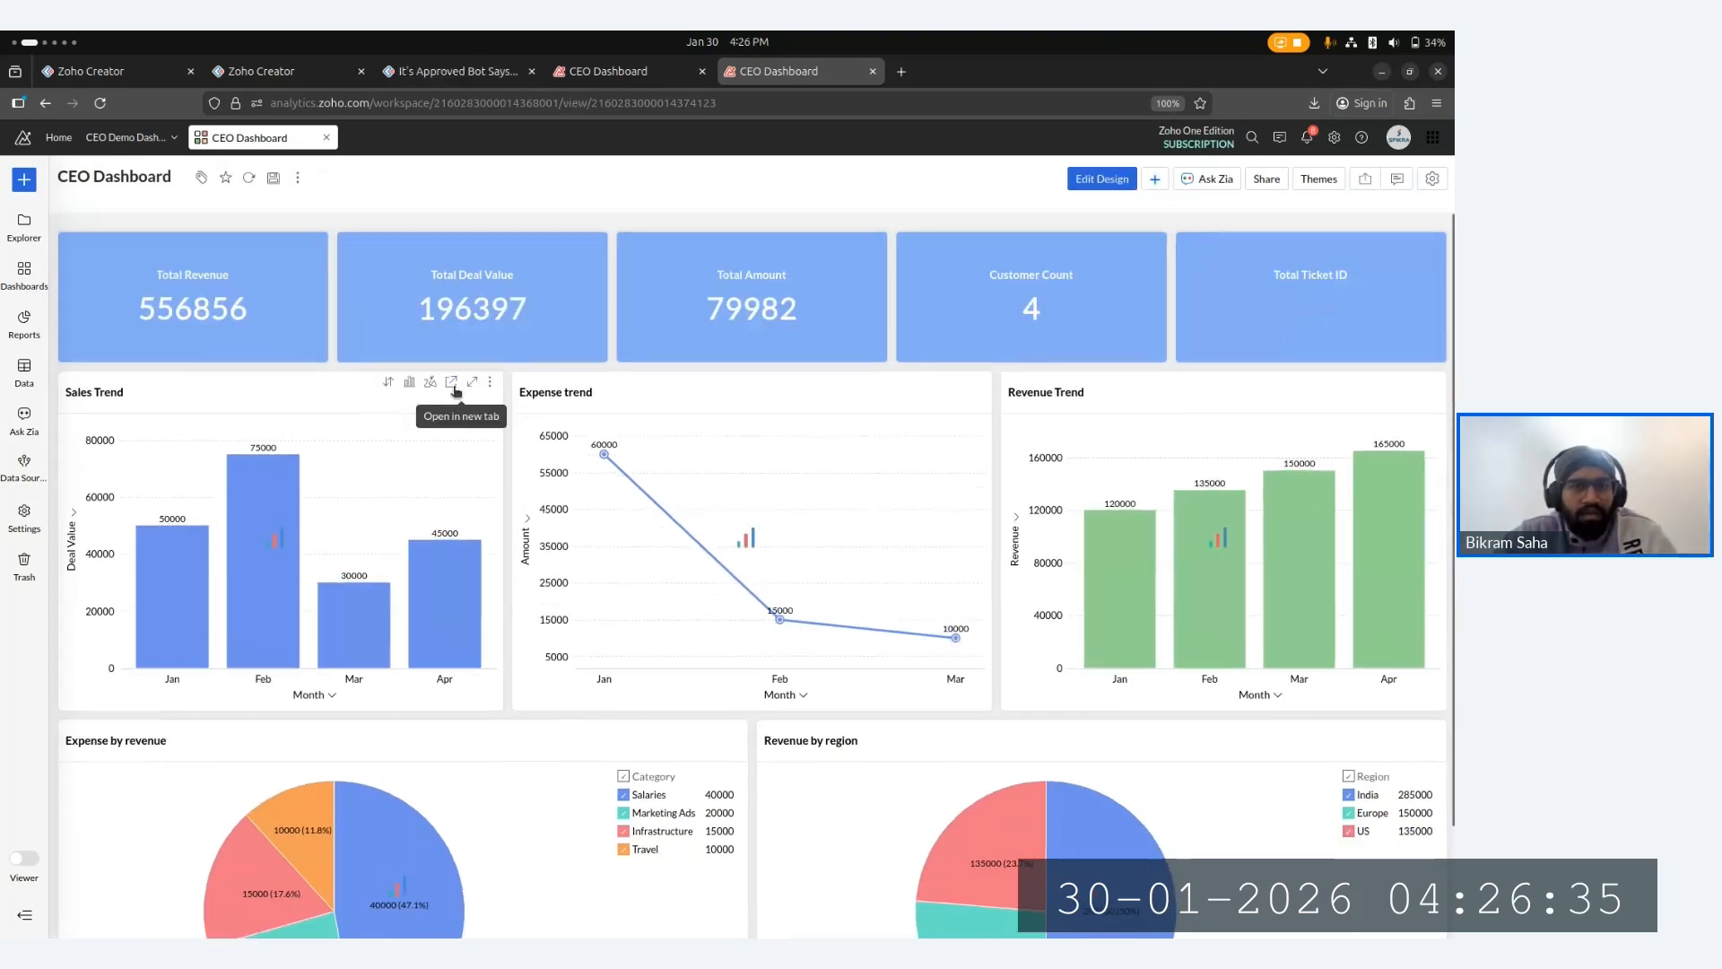
- Open the Sales Trend report in a new tab for editing and regroup its Close_Date X-axis by Quarter, regenerating the graph
click(452, 384)
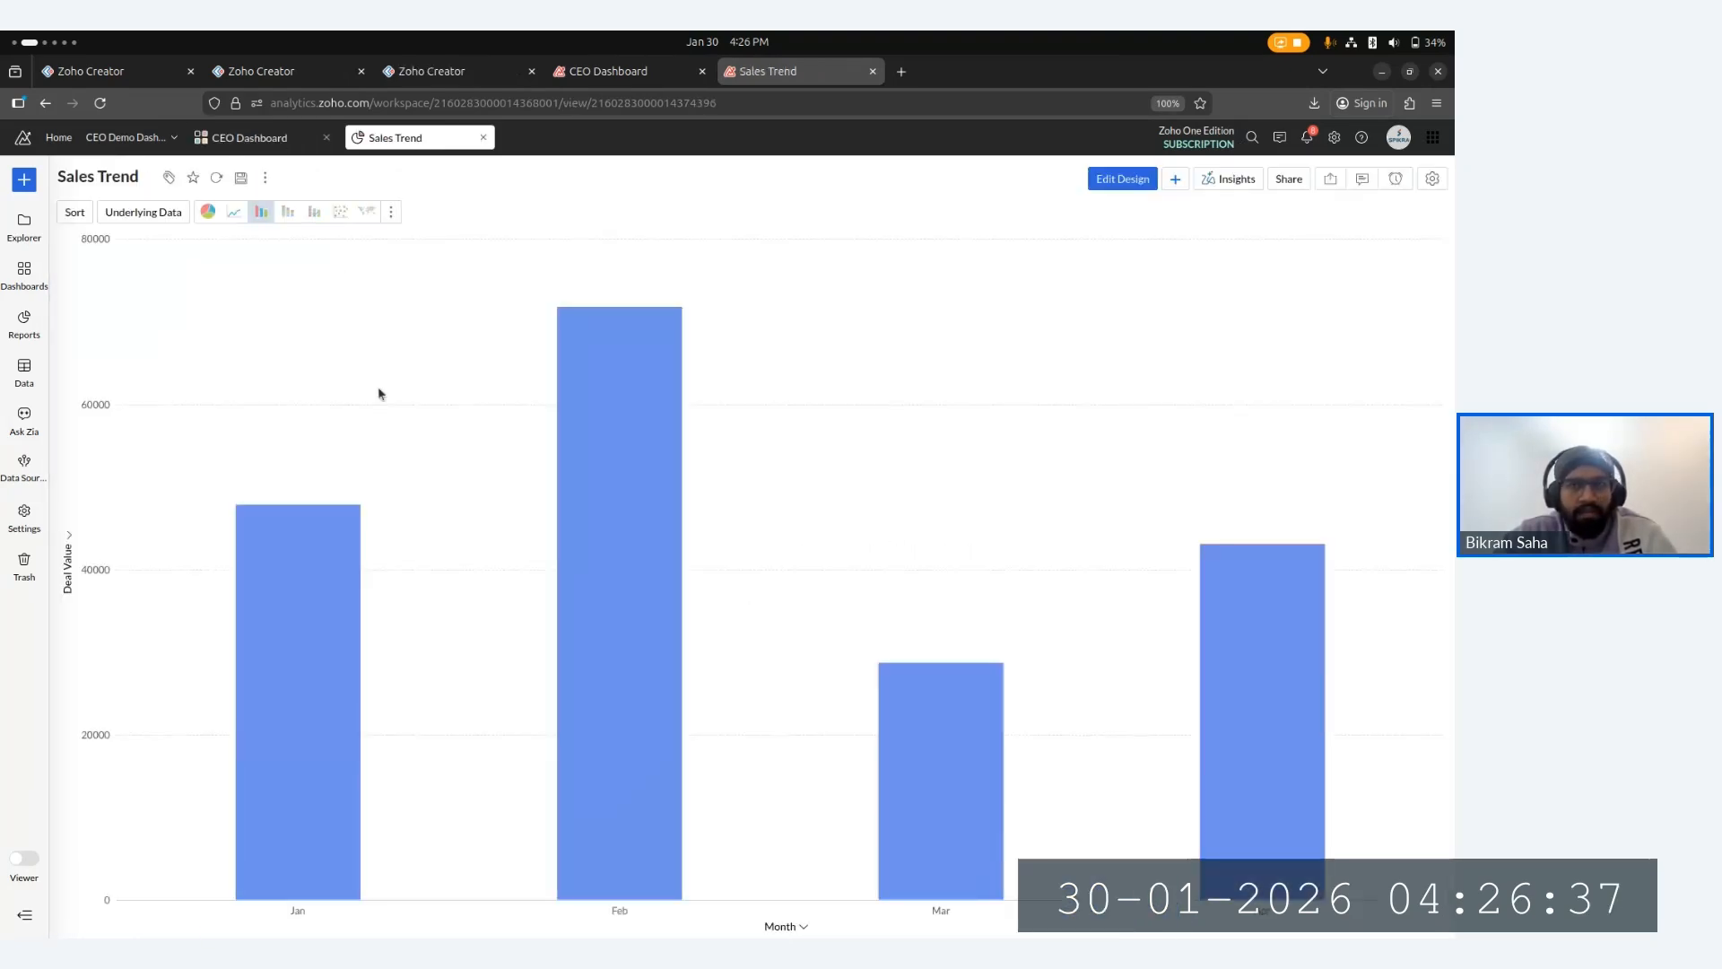
click(1112, 178)
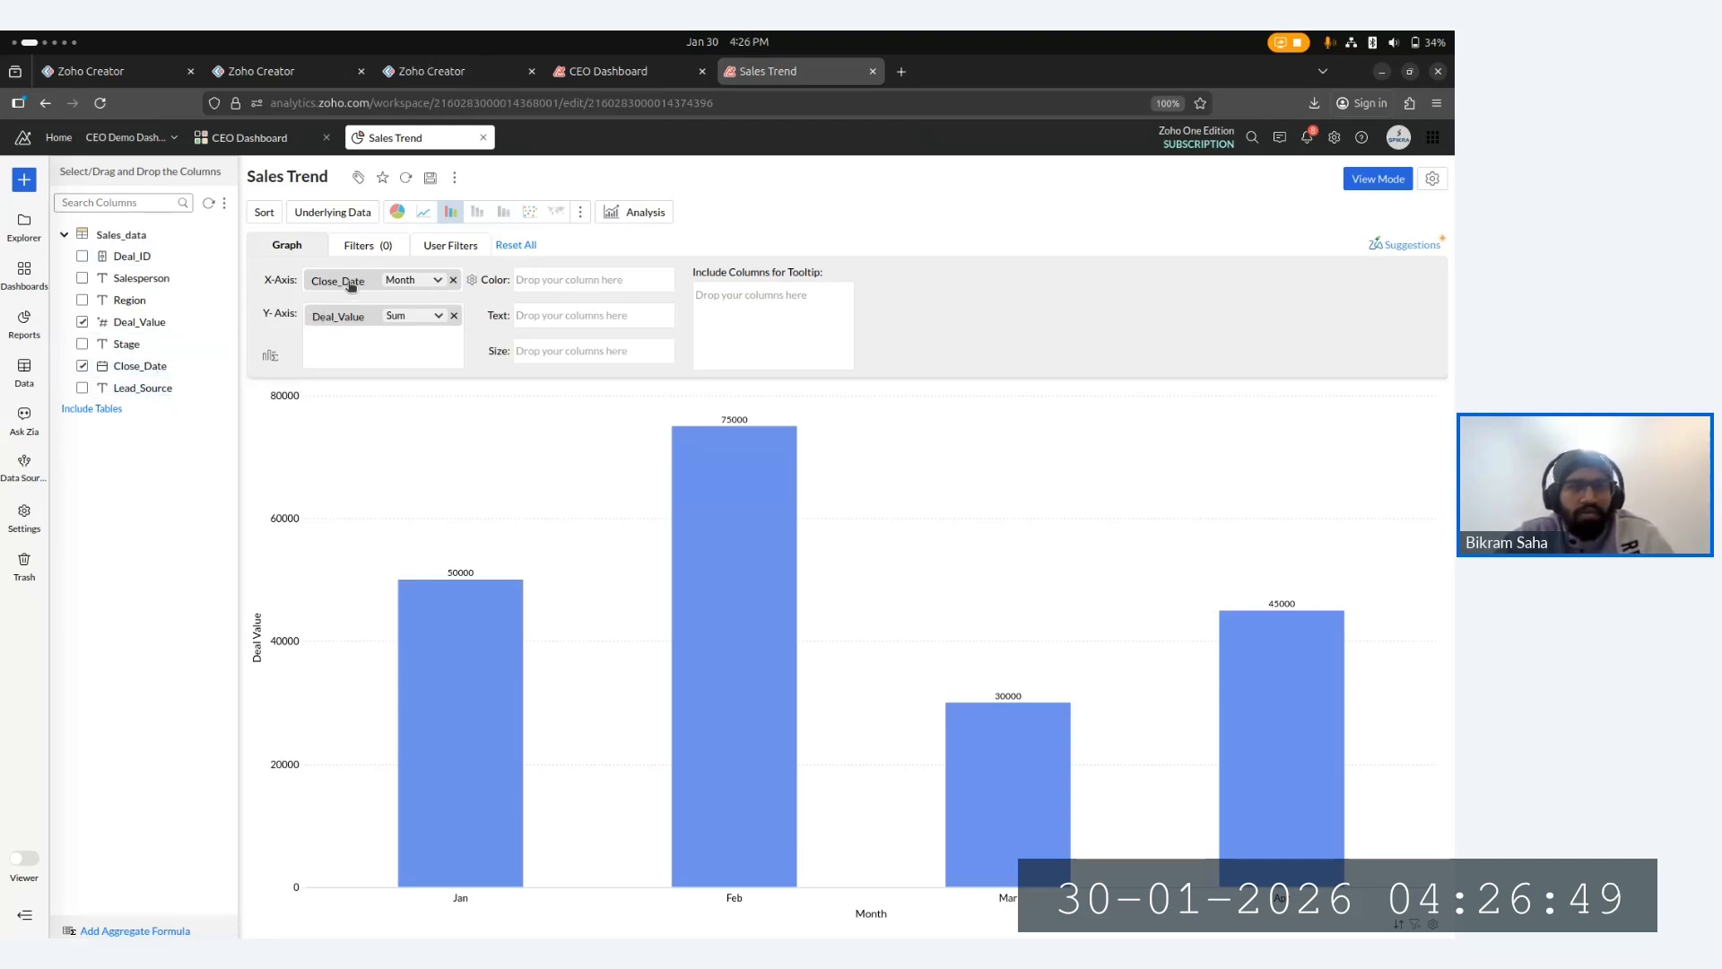
click(399, 280)
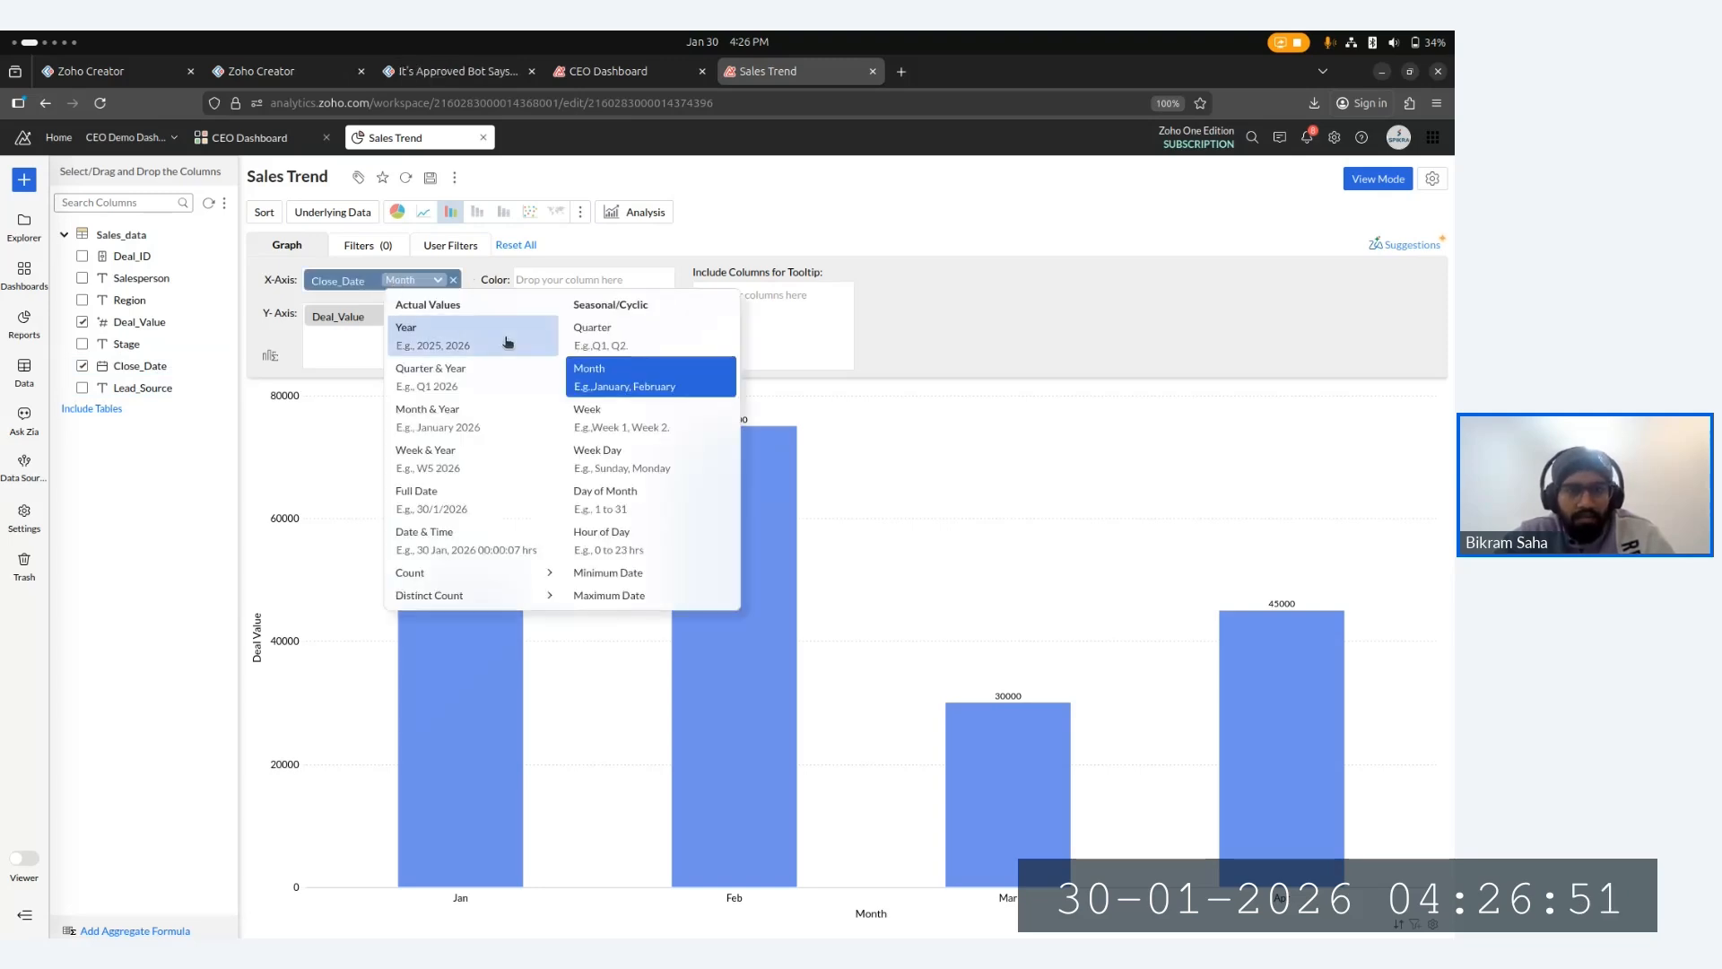
click(628, 328)
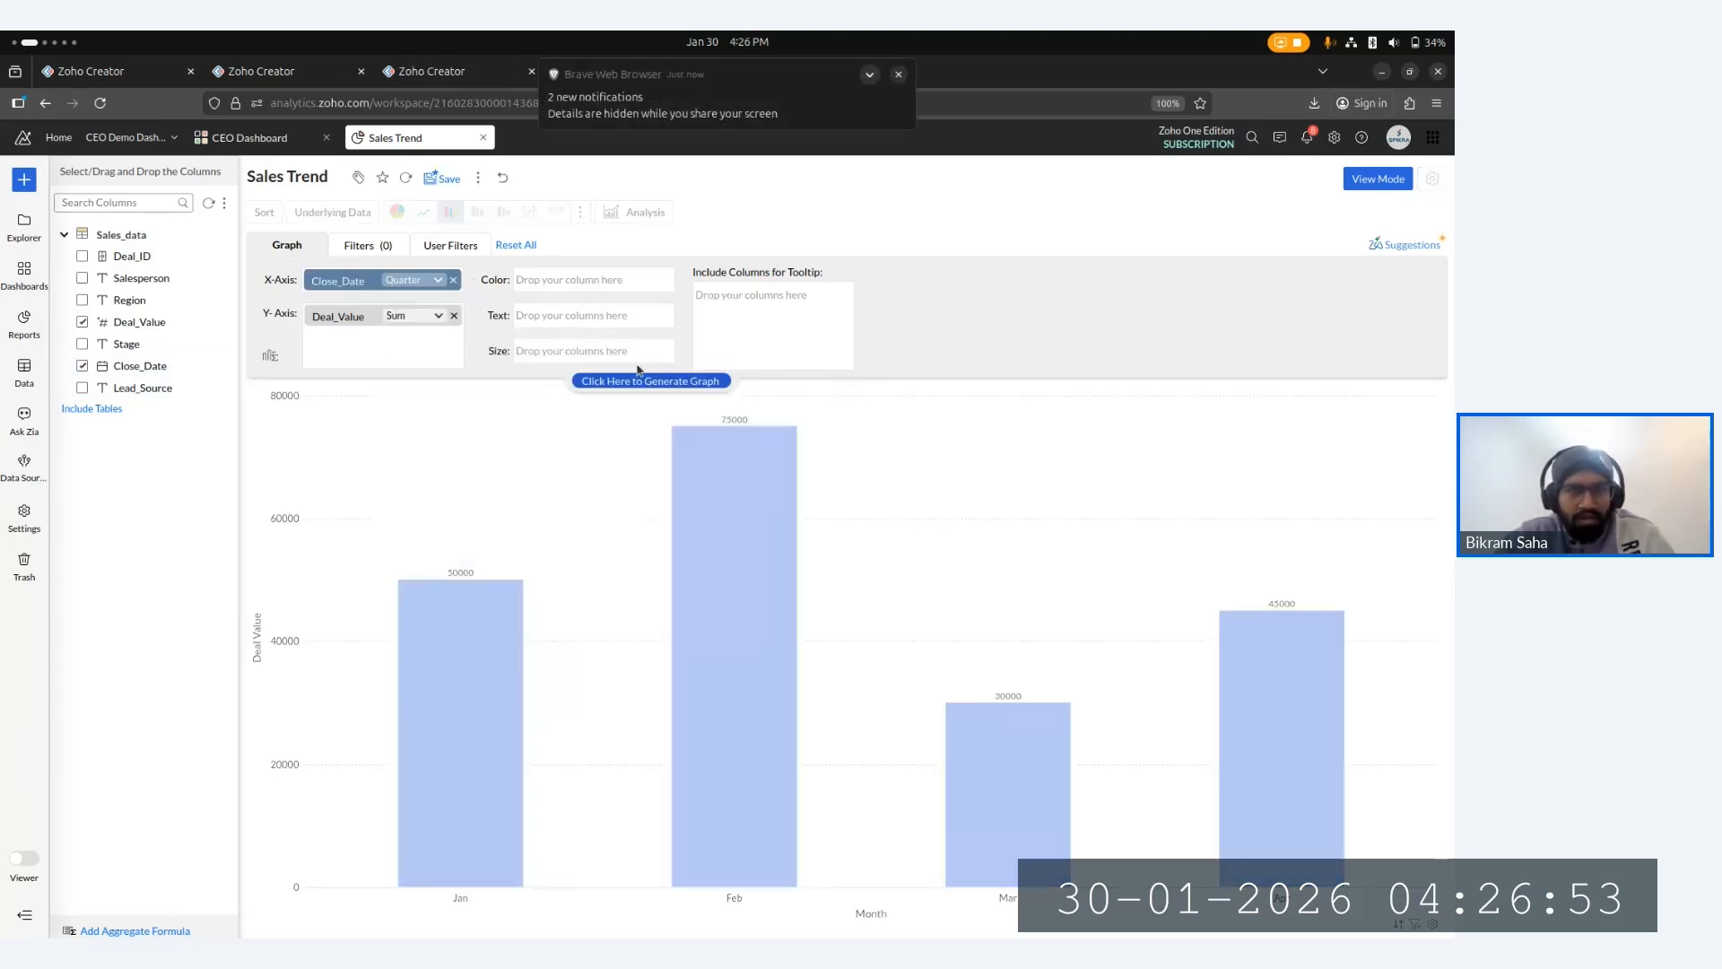
click(641, 379)
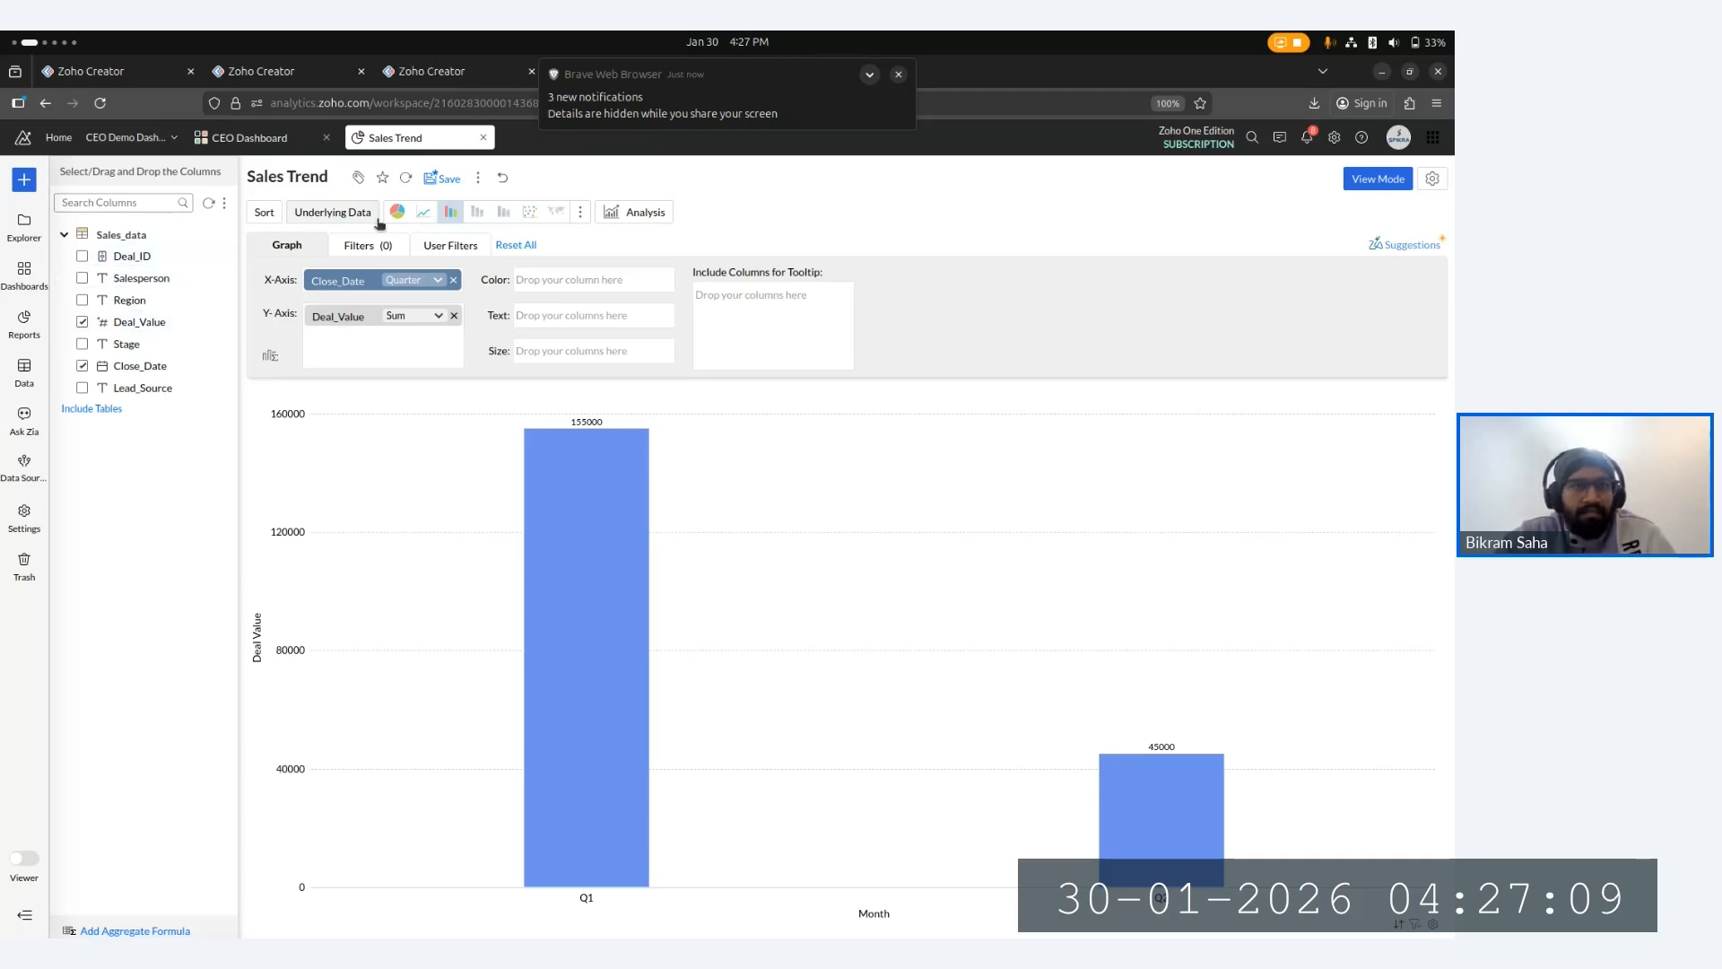
- Set the Sales Trend Close_Date grouping back to Month and save the report
mouse_move(752, 109)
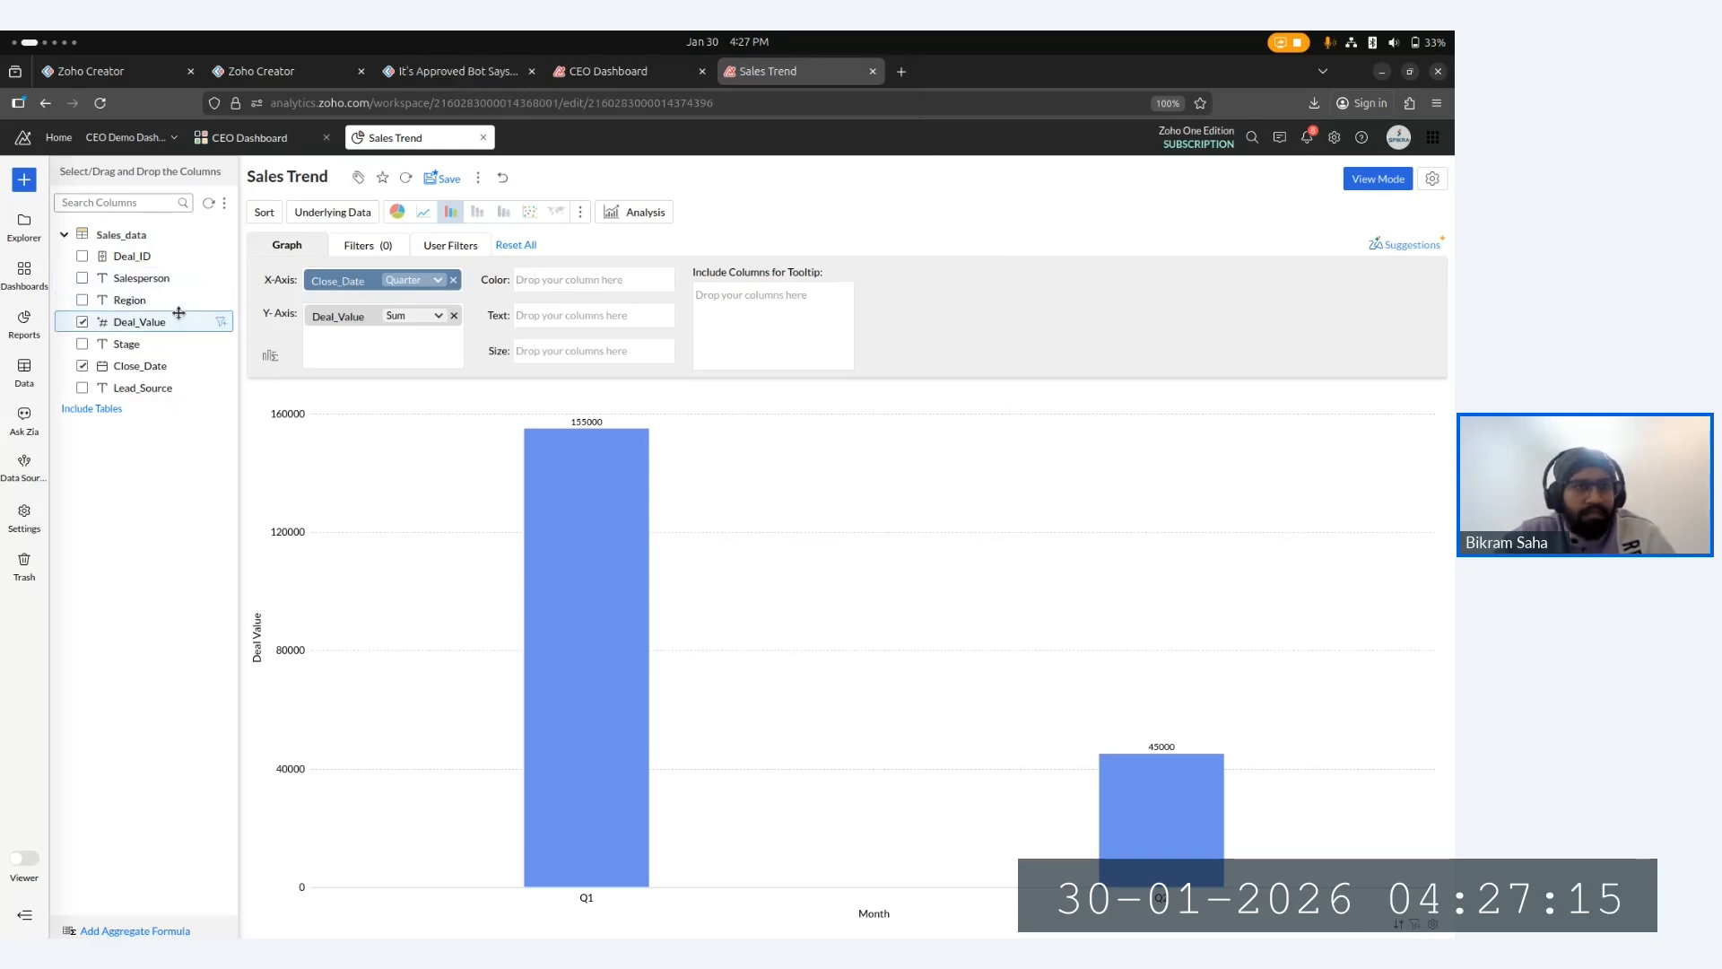
click(264, 135)
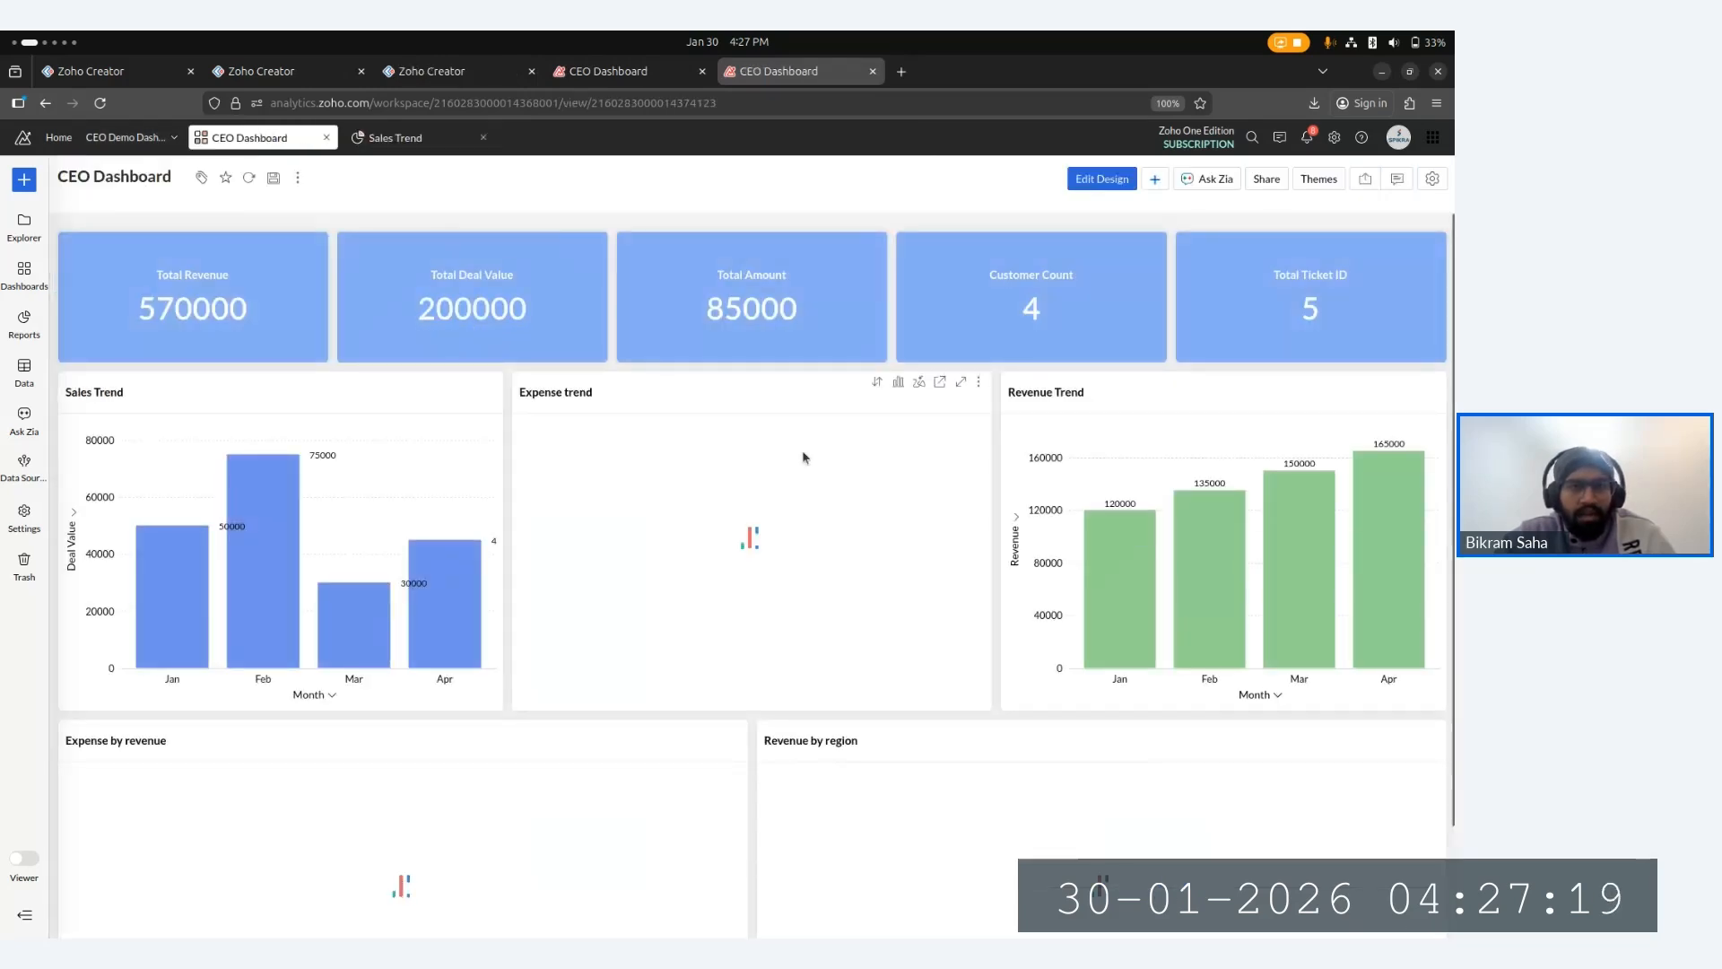
click(395, 138)
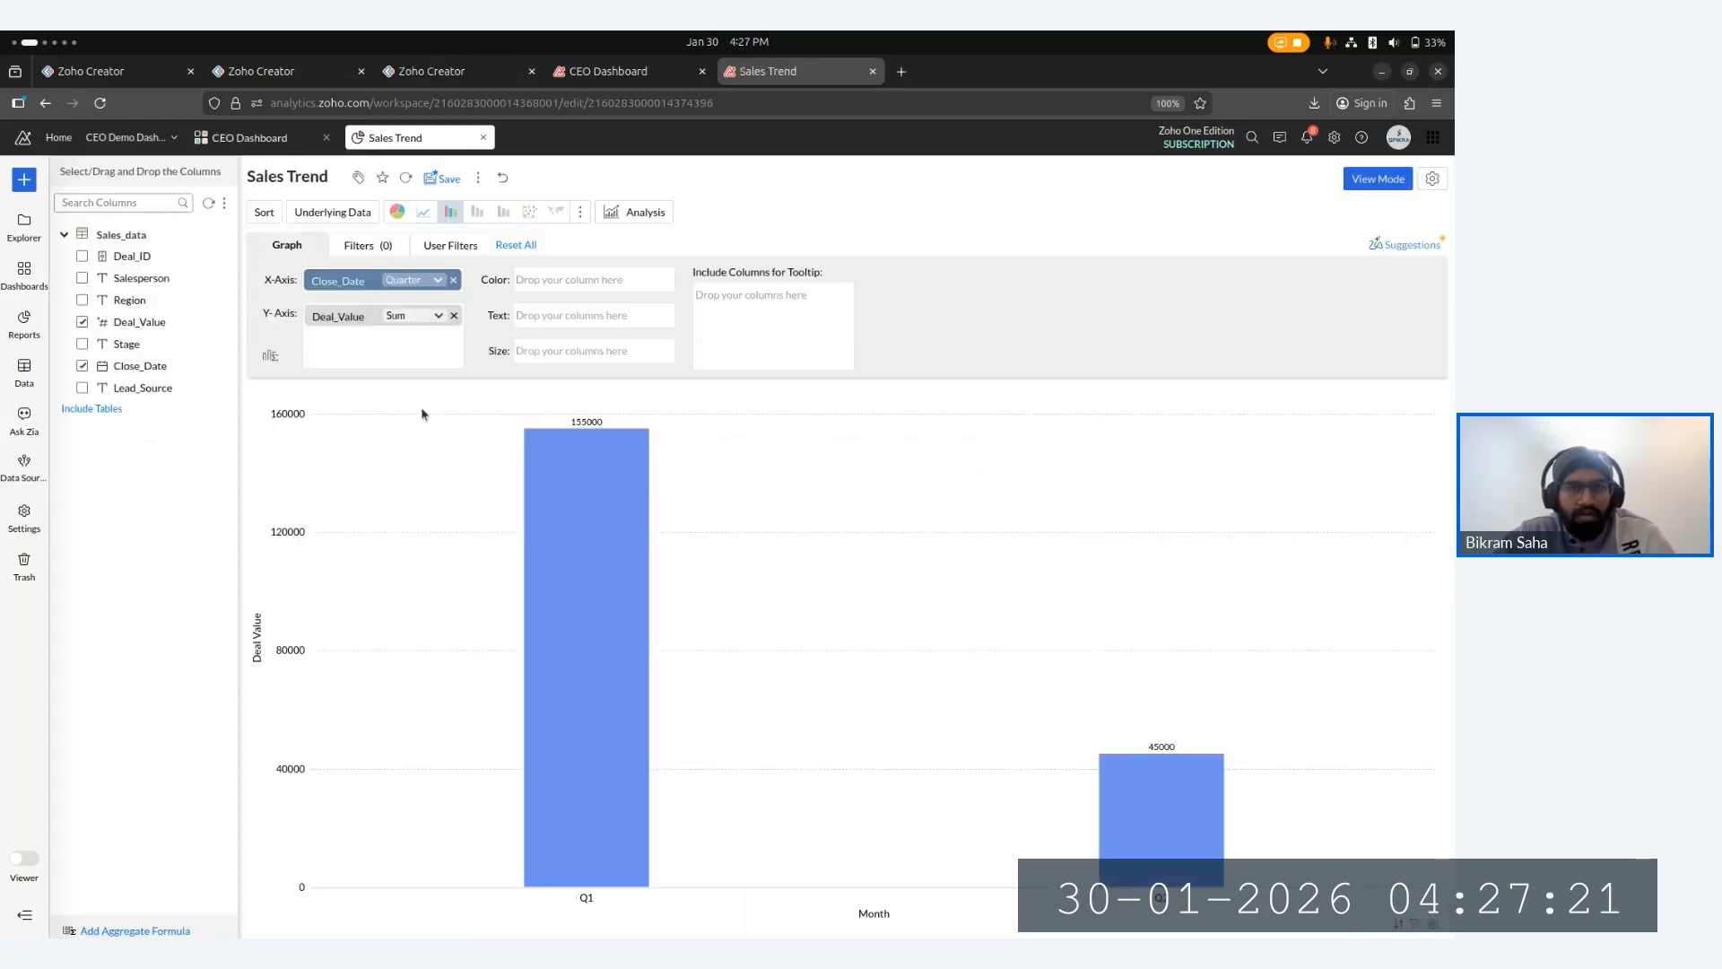
click(408, 281)
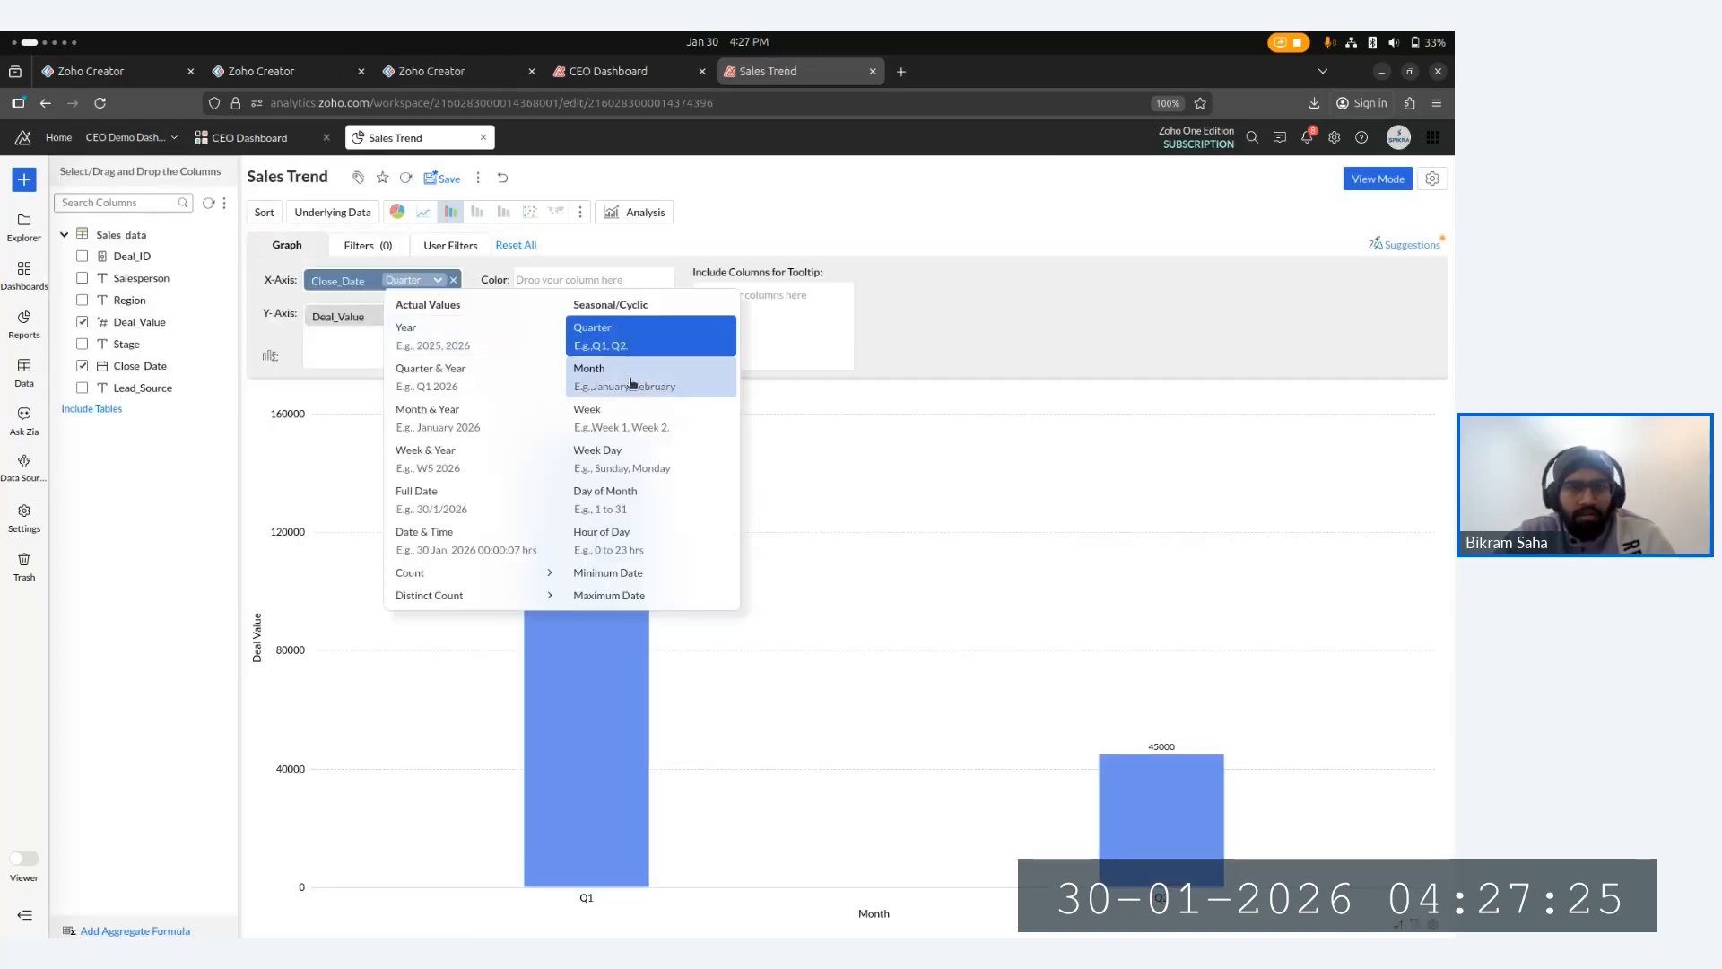
click(574, 376)
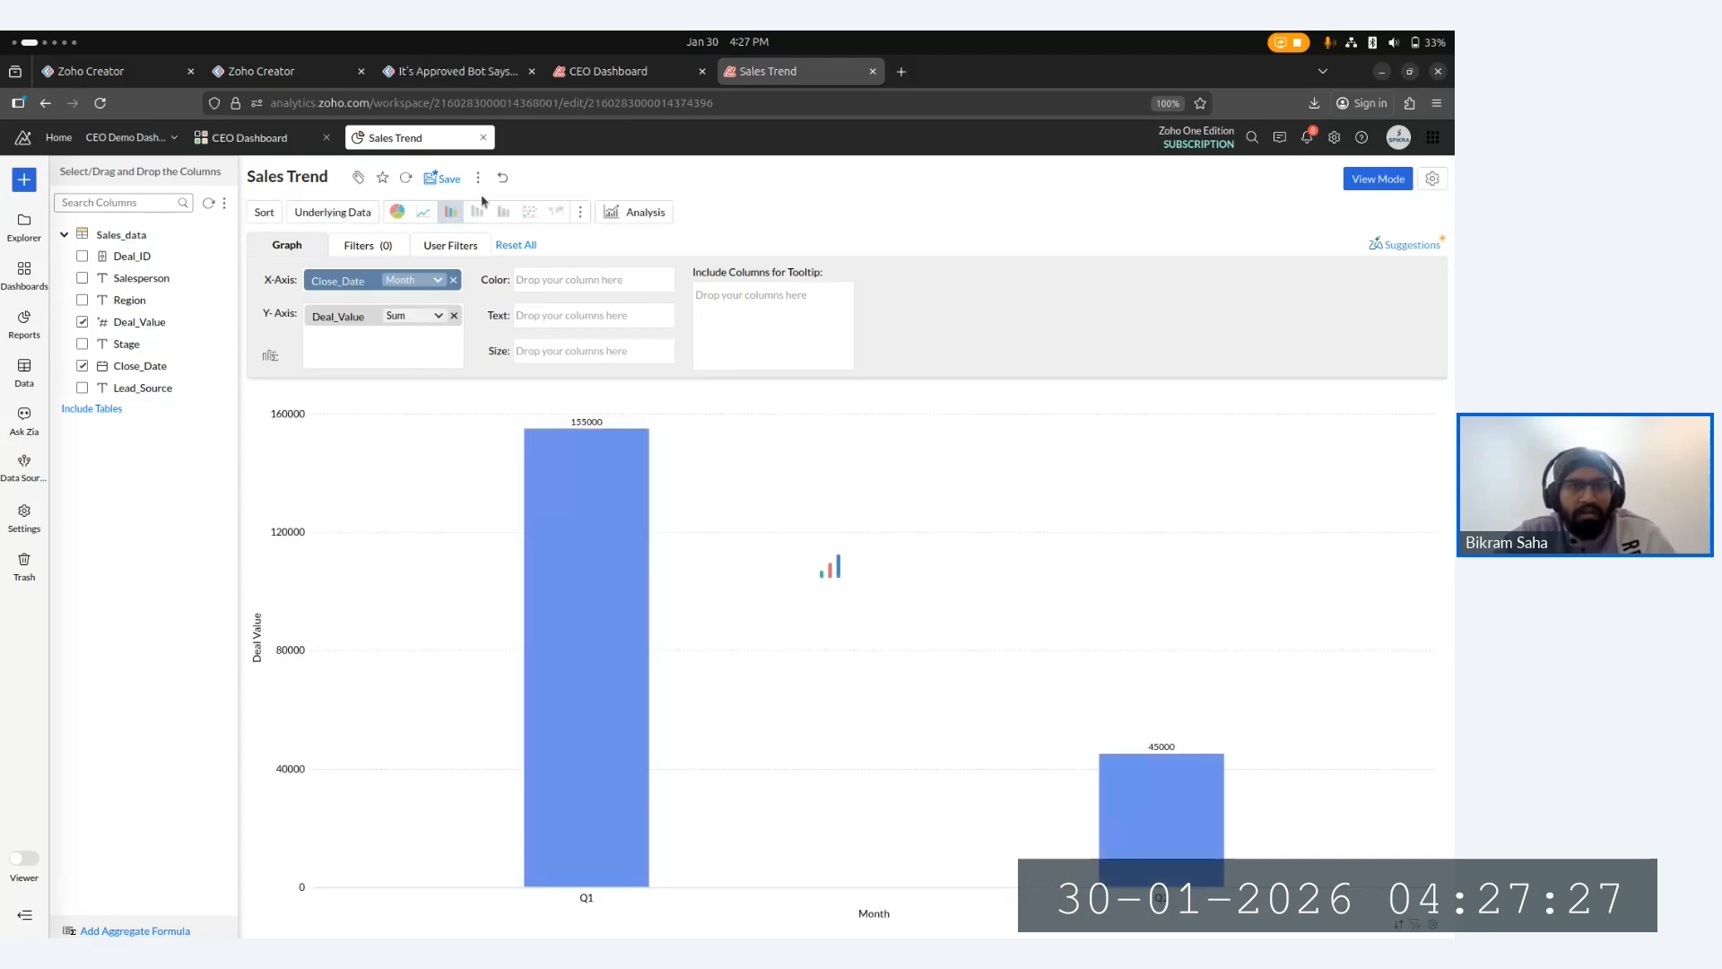
click(439, 178)
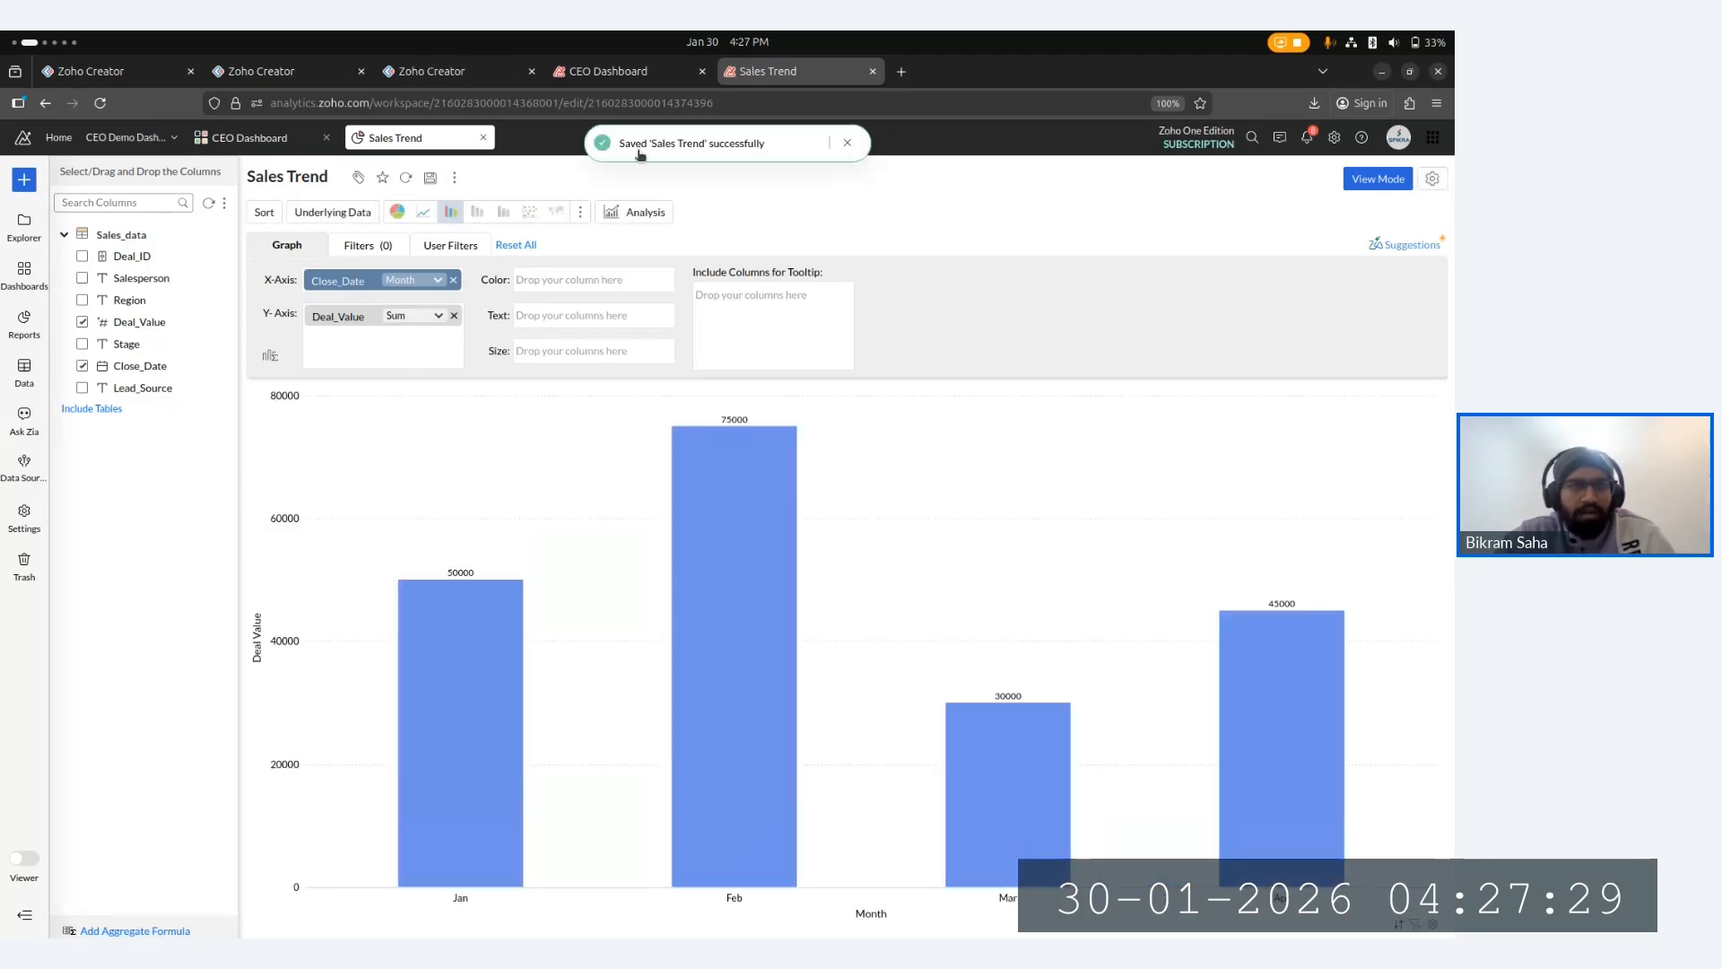
- On the CEO Dashboard, hide and then show the Salaries category in the Expense by revenue pie chart legend
click(615, 71)
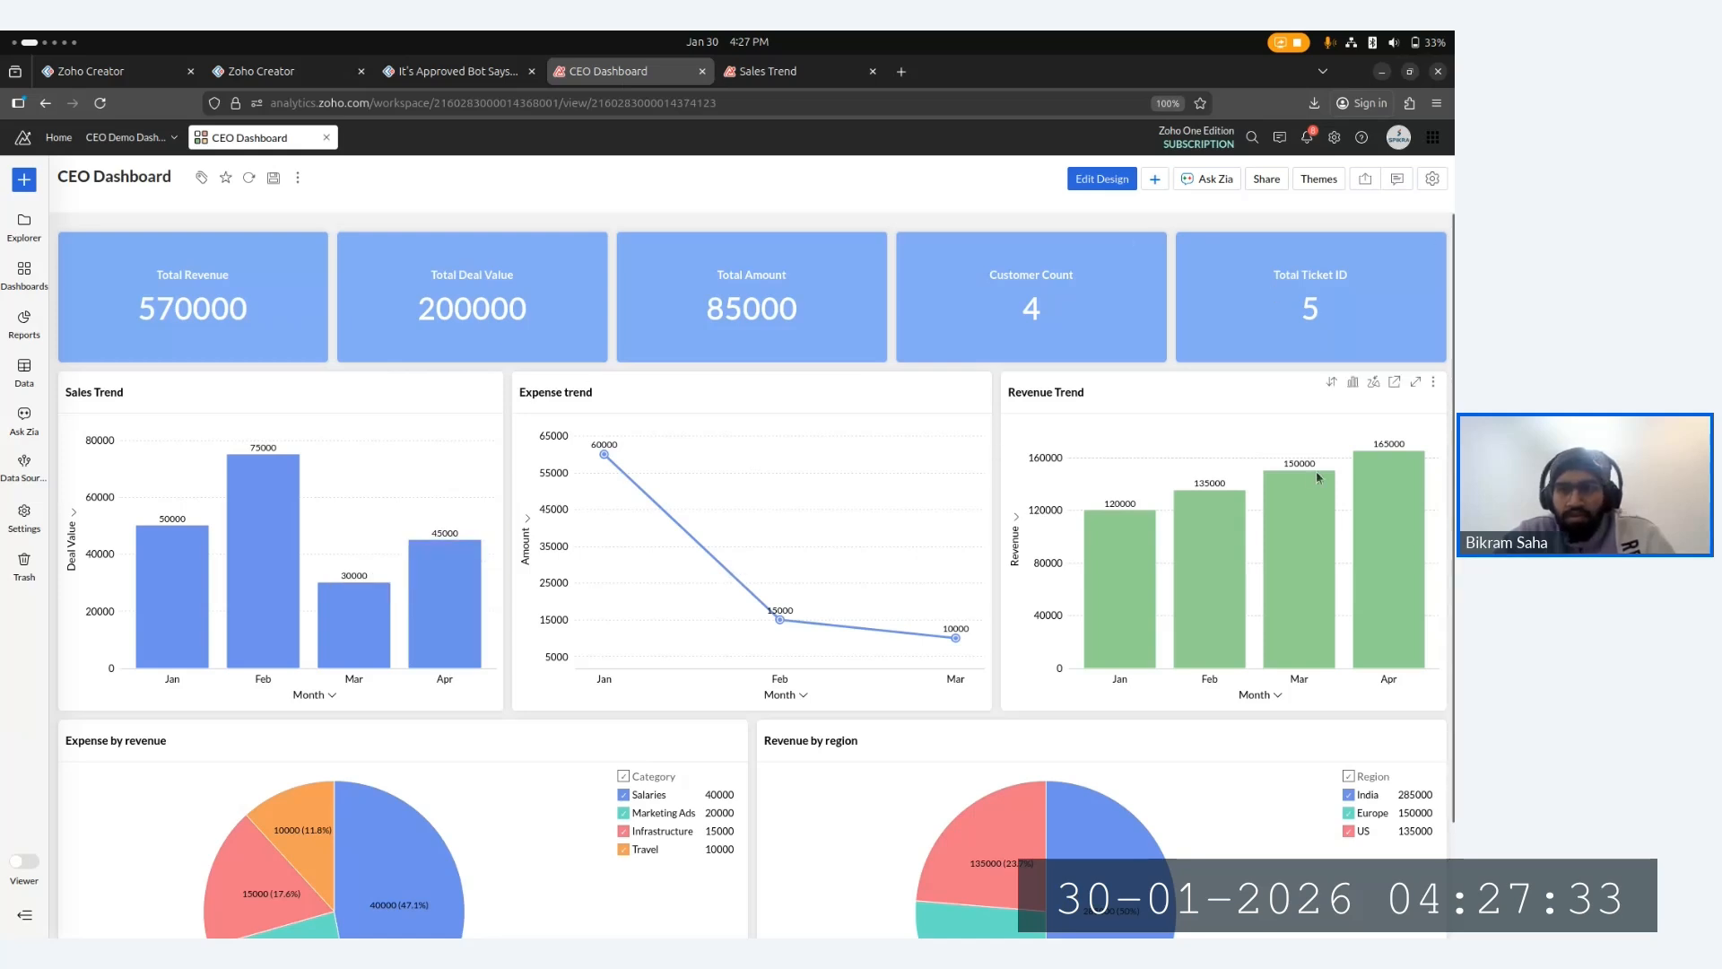
scroll(1003, 728, down, 3)
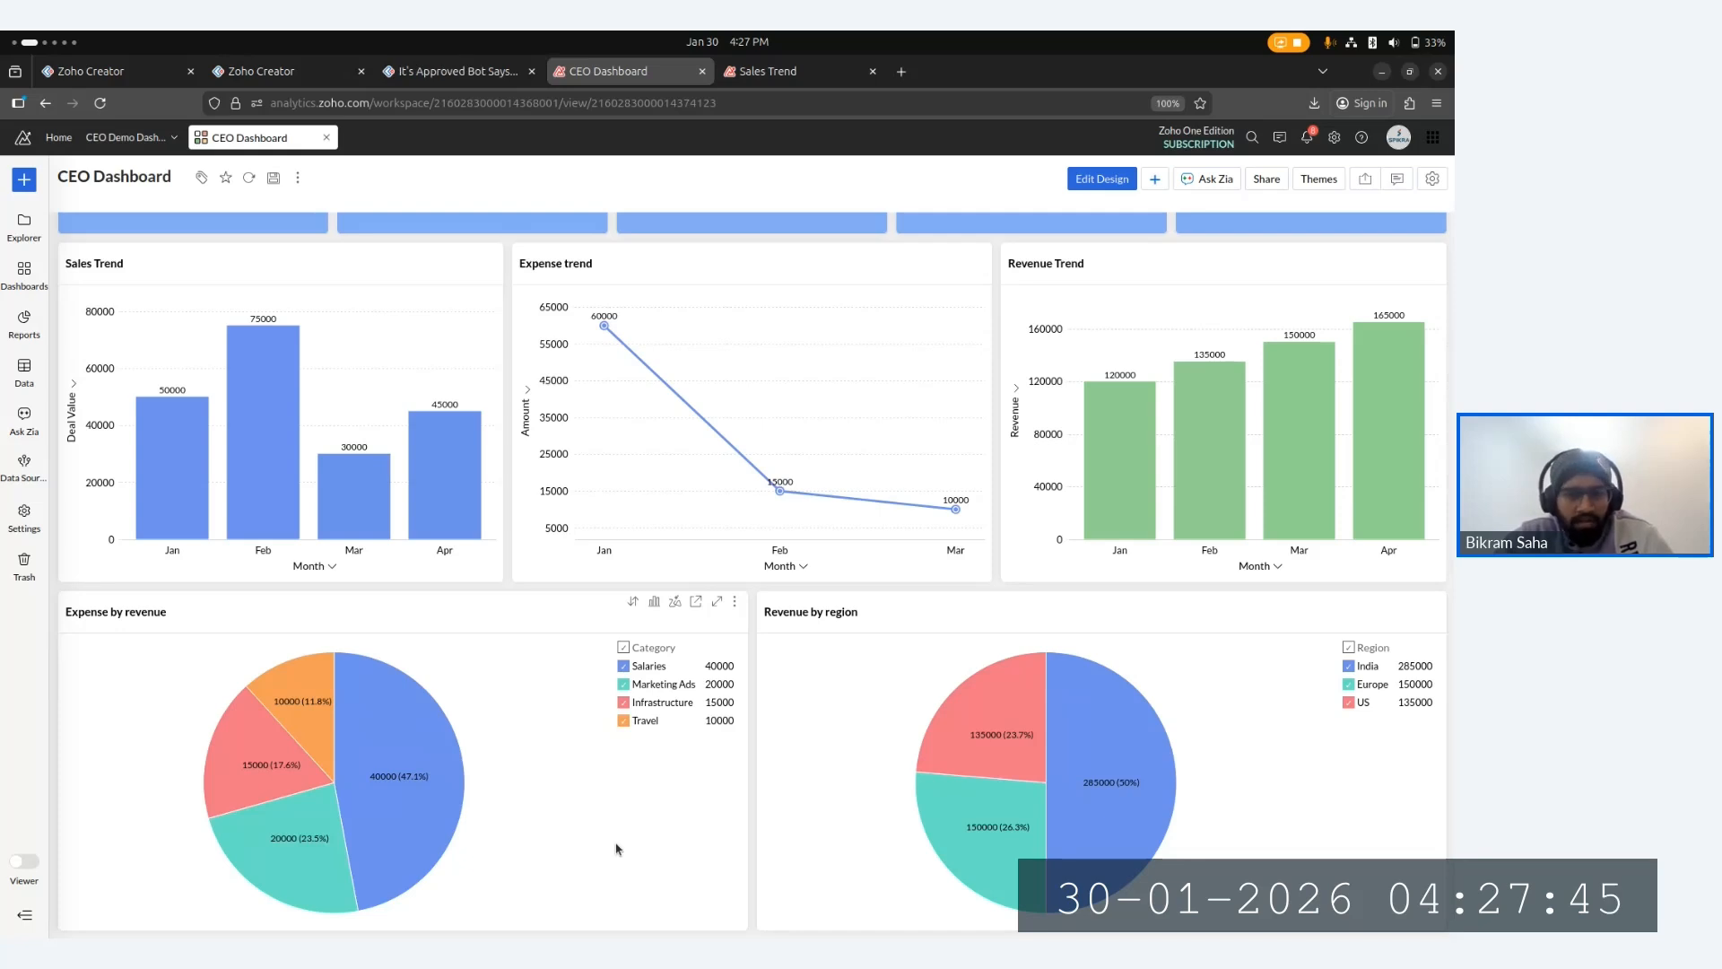
click(626, 666)
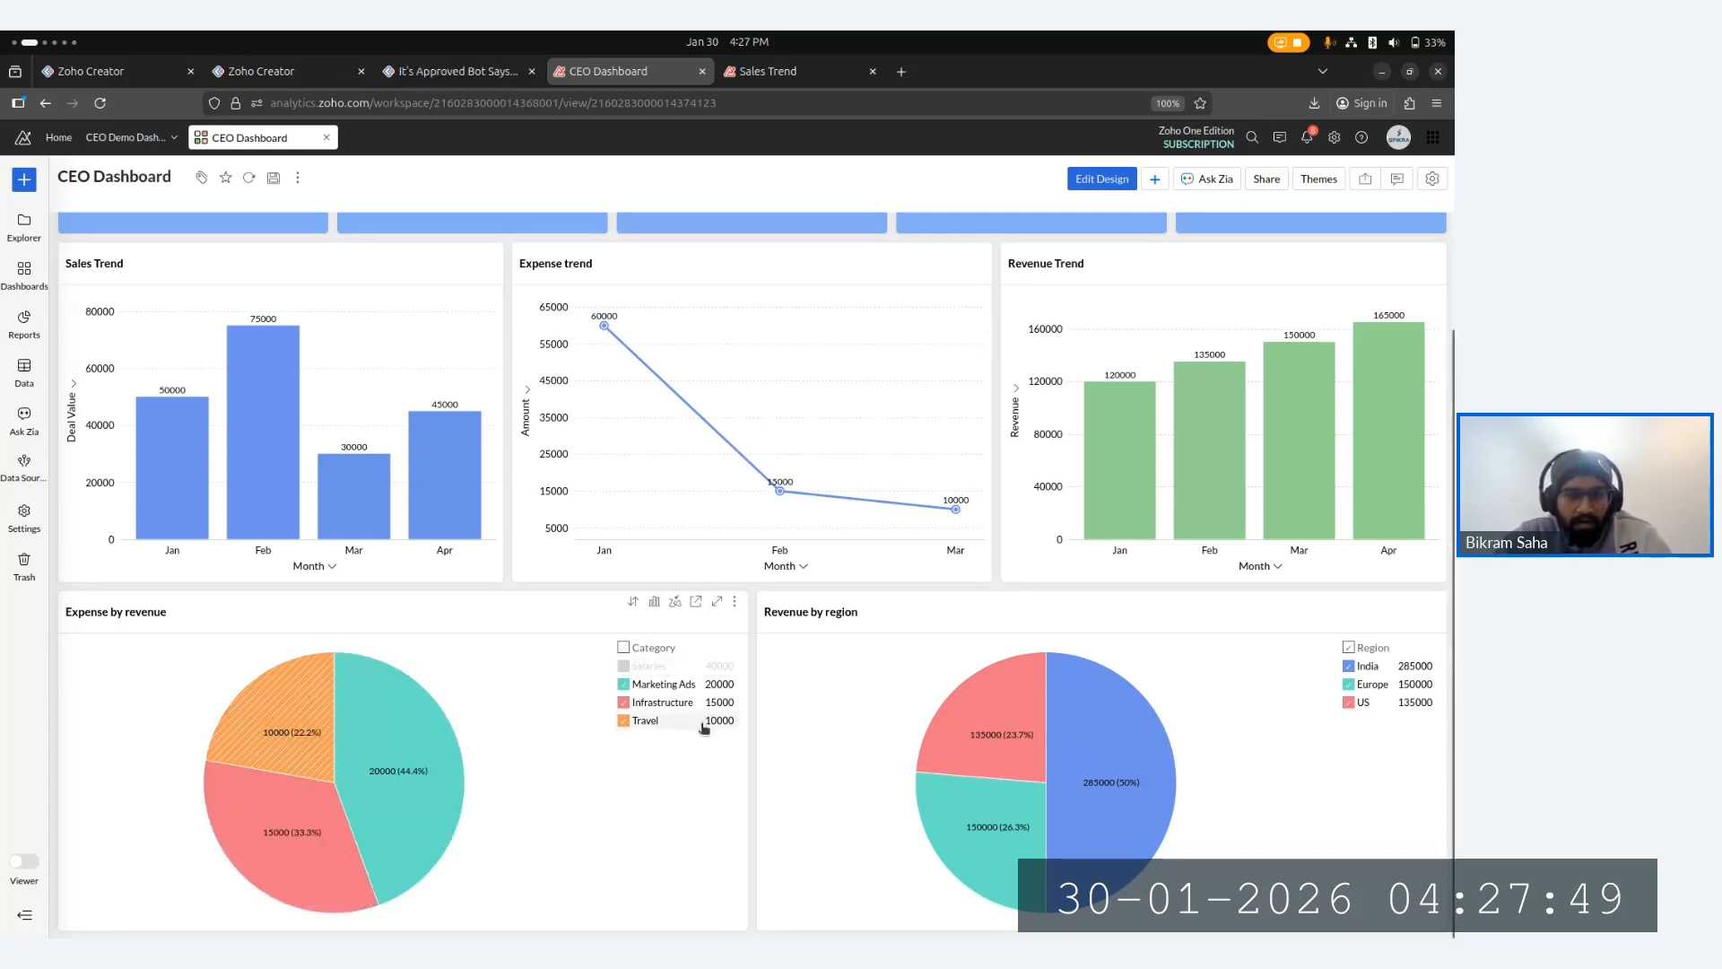
mouse_move(420, 806)
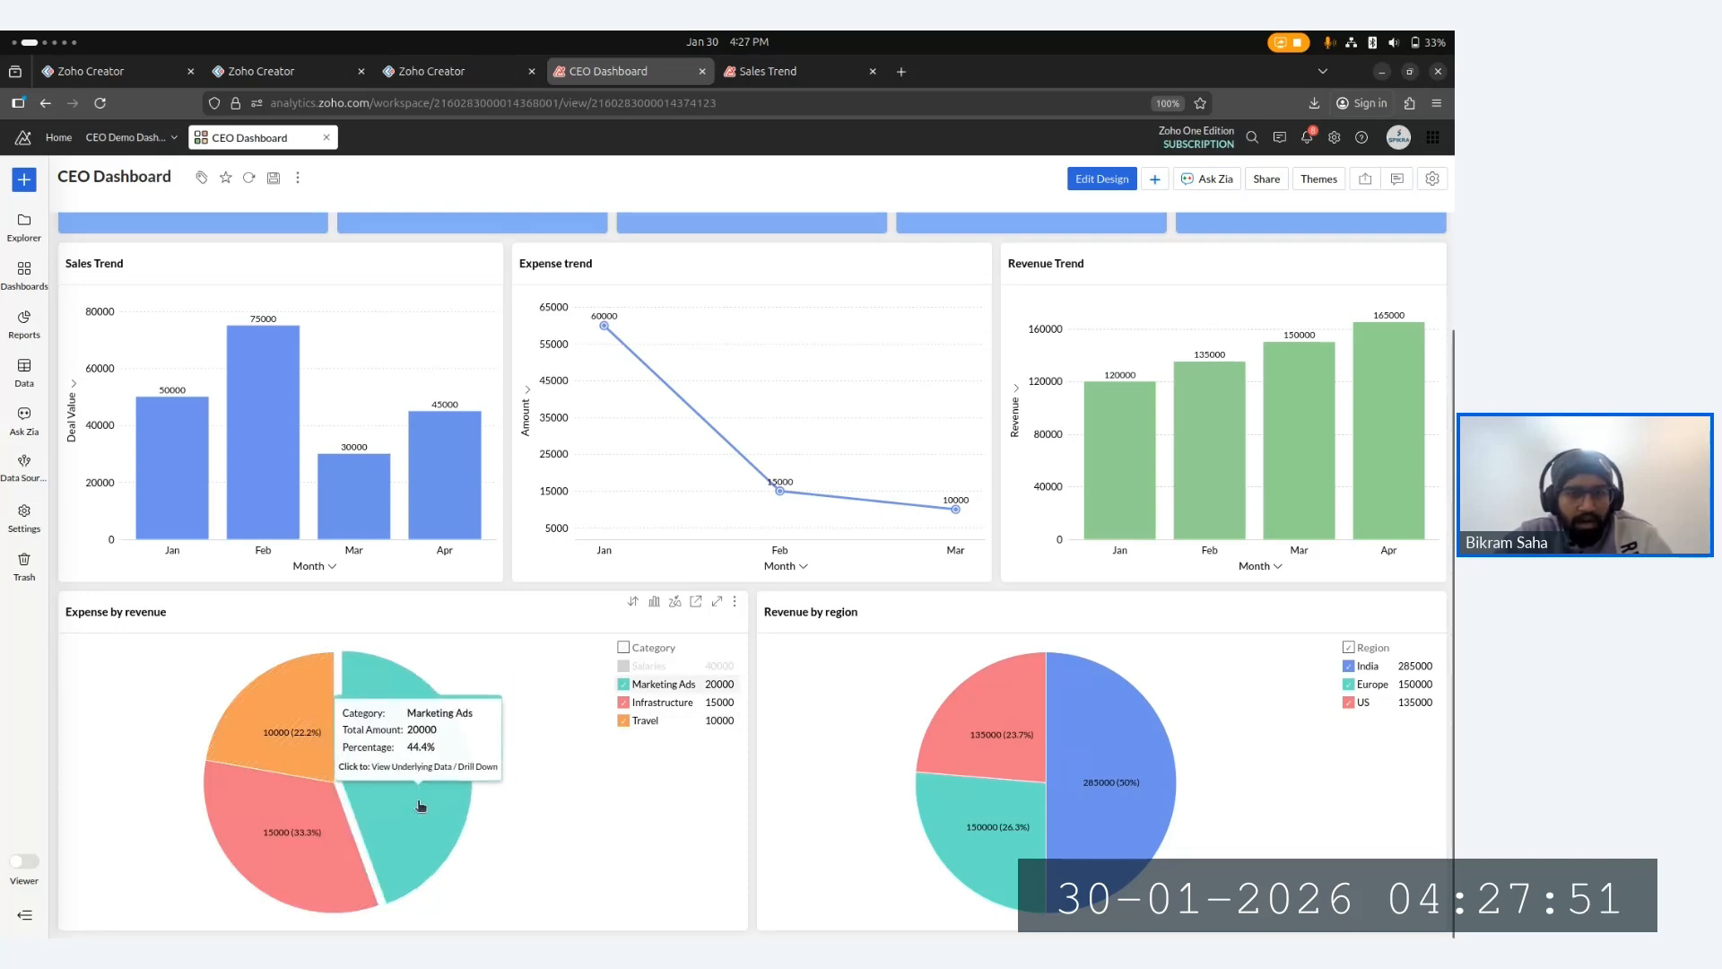
mouse_move(296, 718)
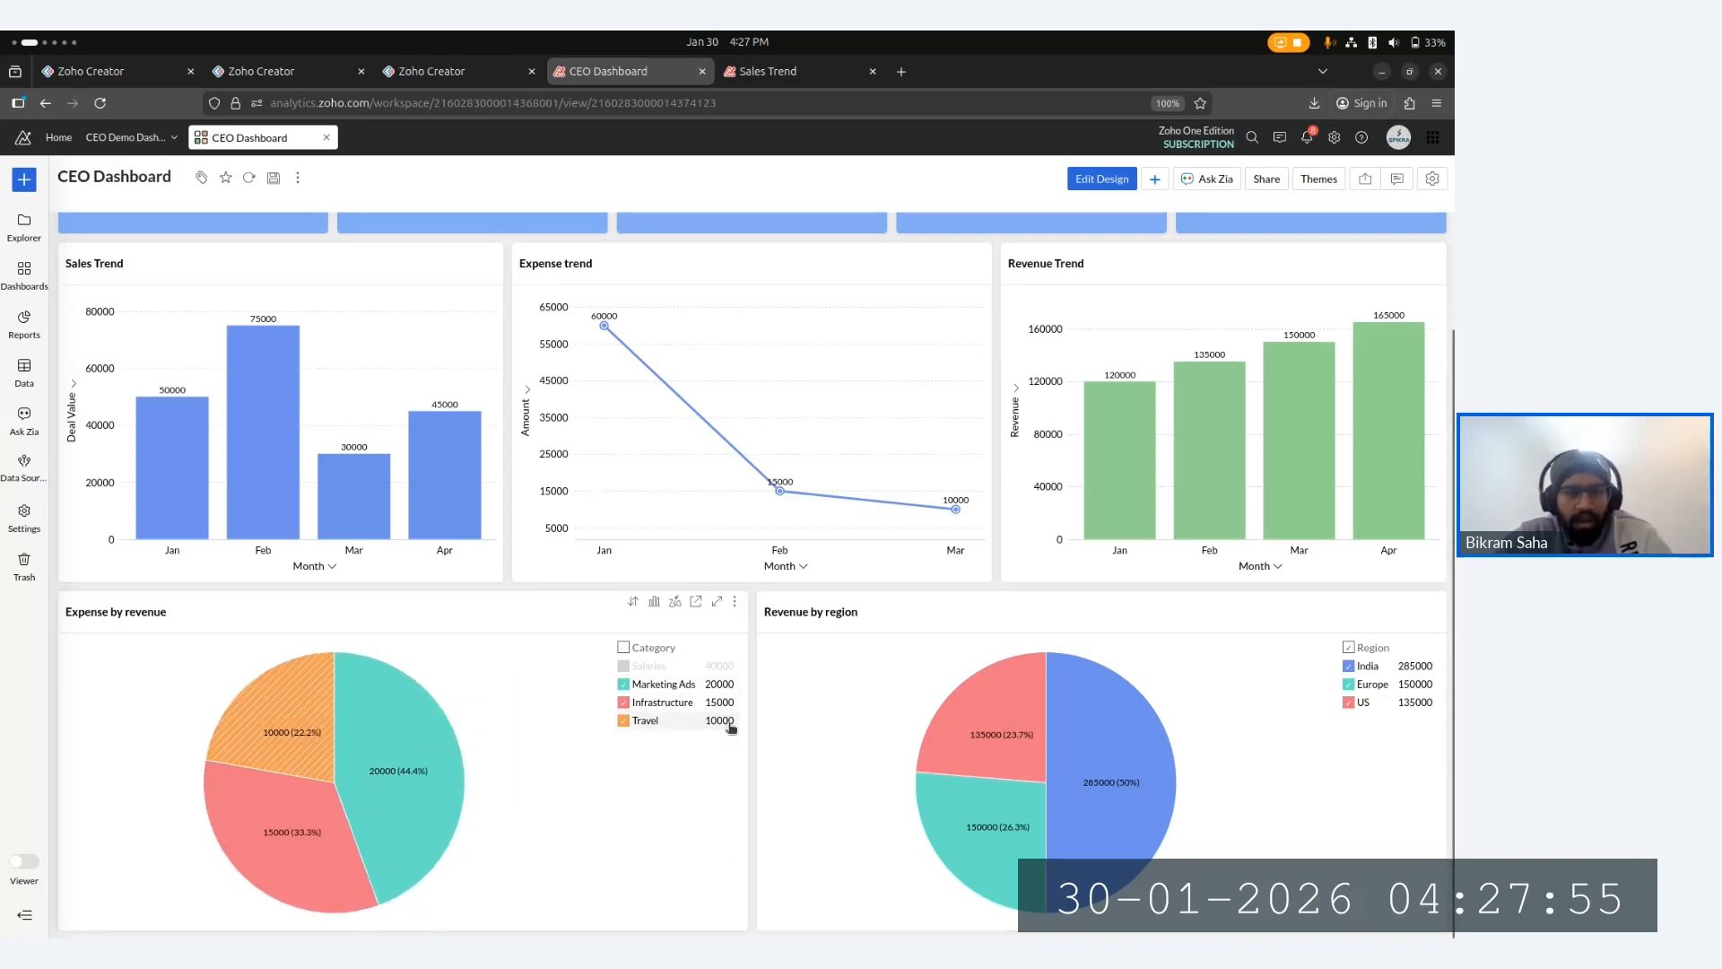
click(623, 666)
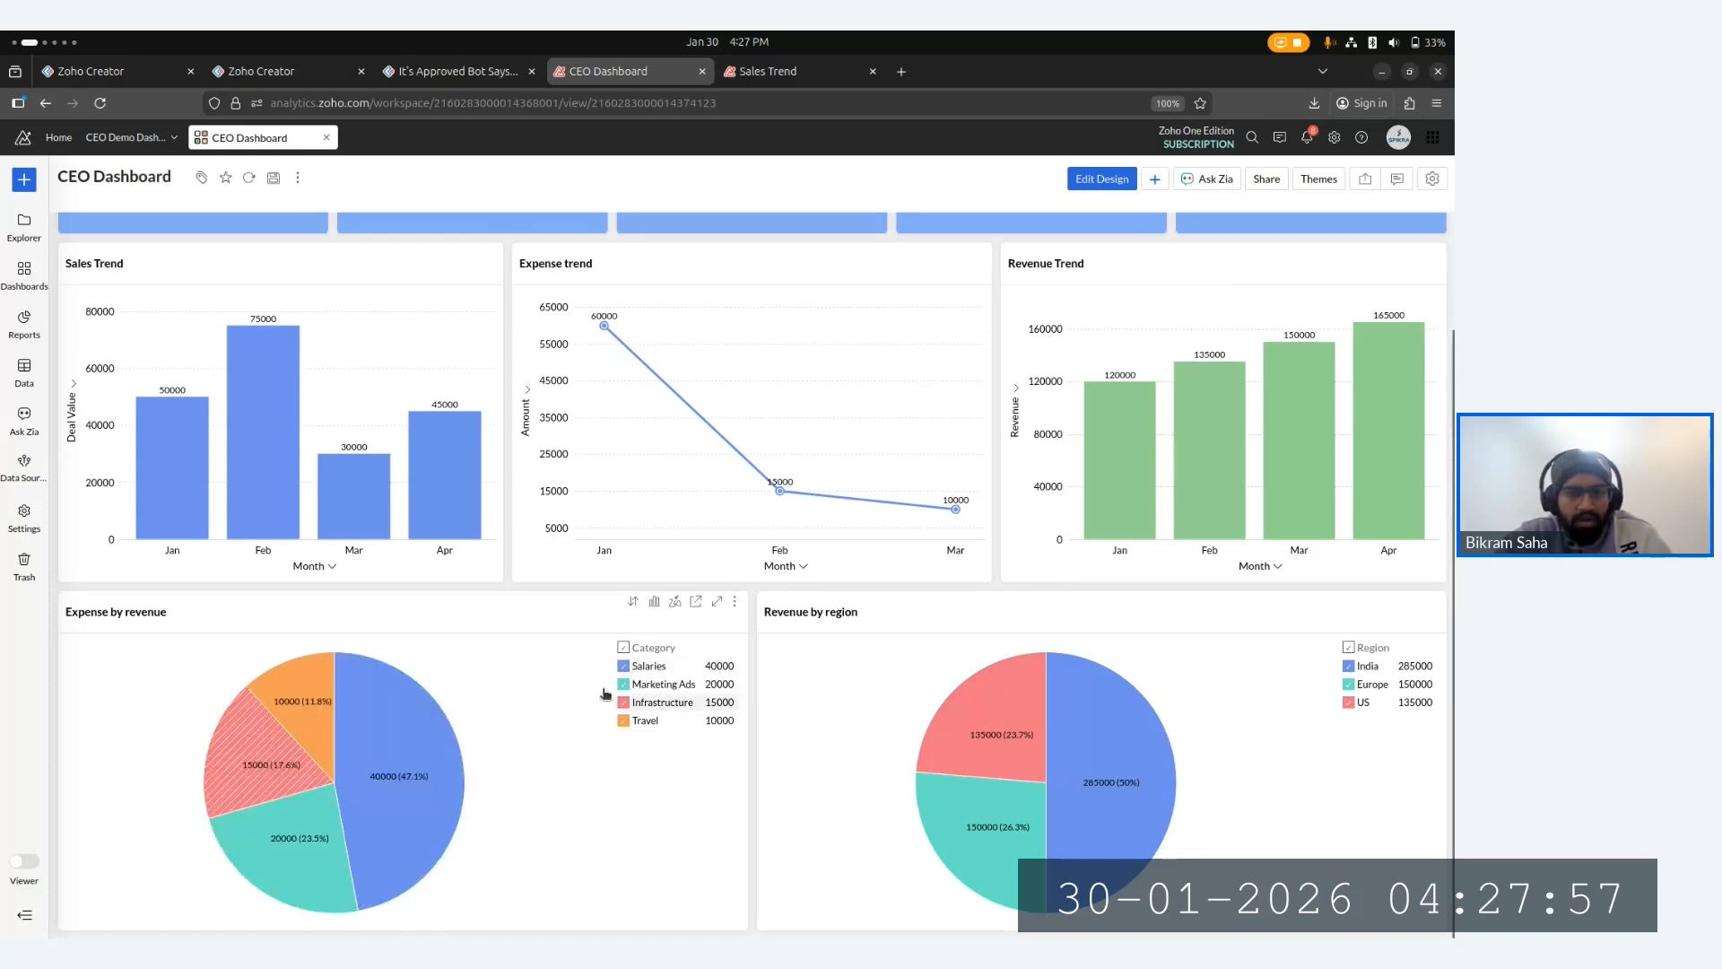
- Inspect the slice details of the Expense by revenue and Revenue by region pie charts
mouse_move(355, 840)
mouse_move(303, 706)
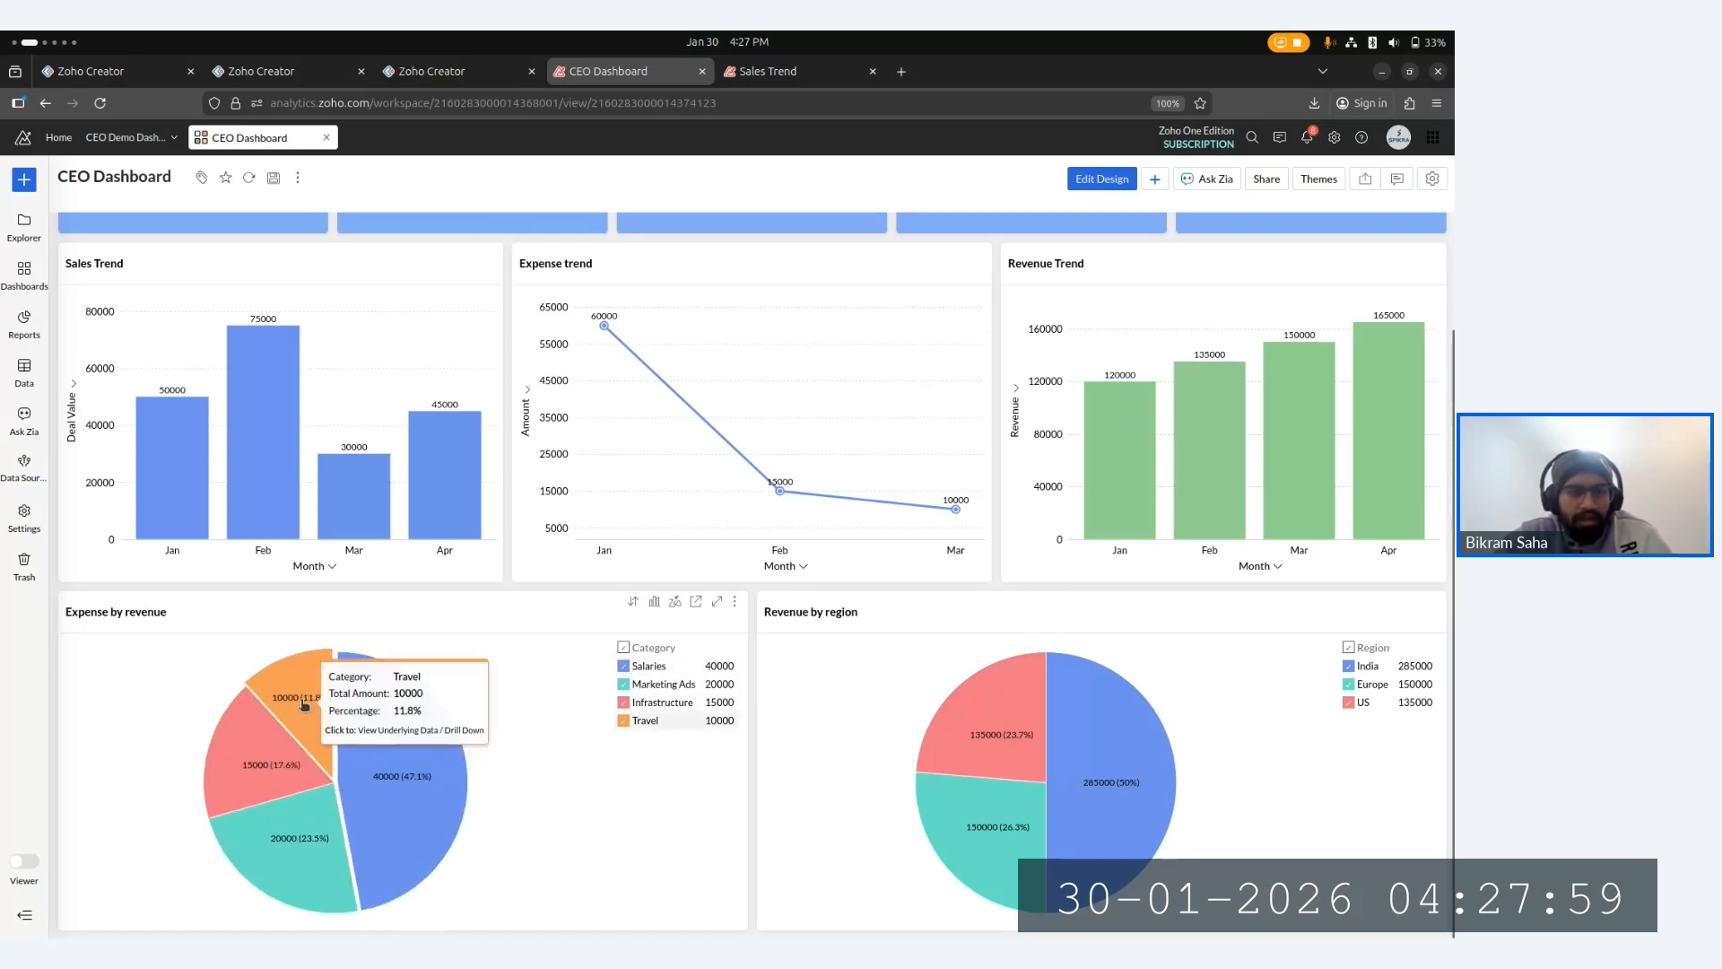
mouse_move(250, 764)
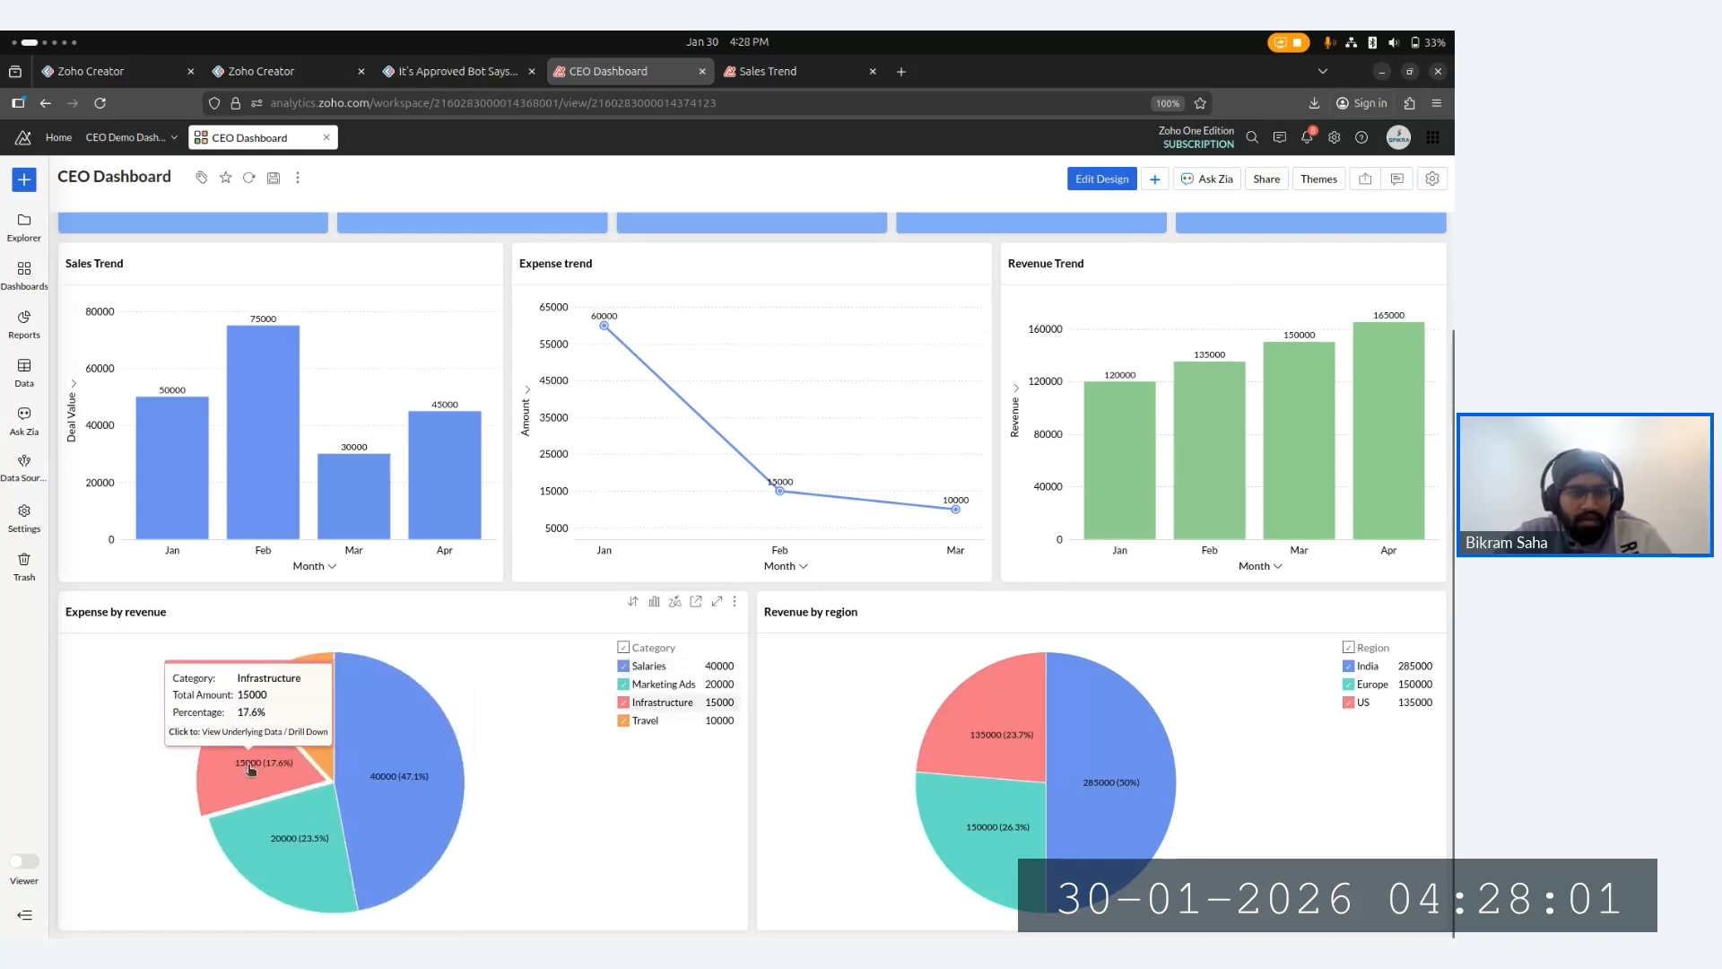
mouse_move(289, 812)
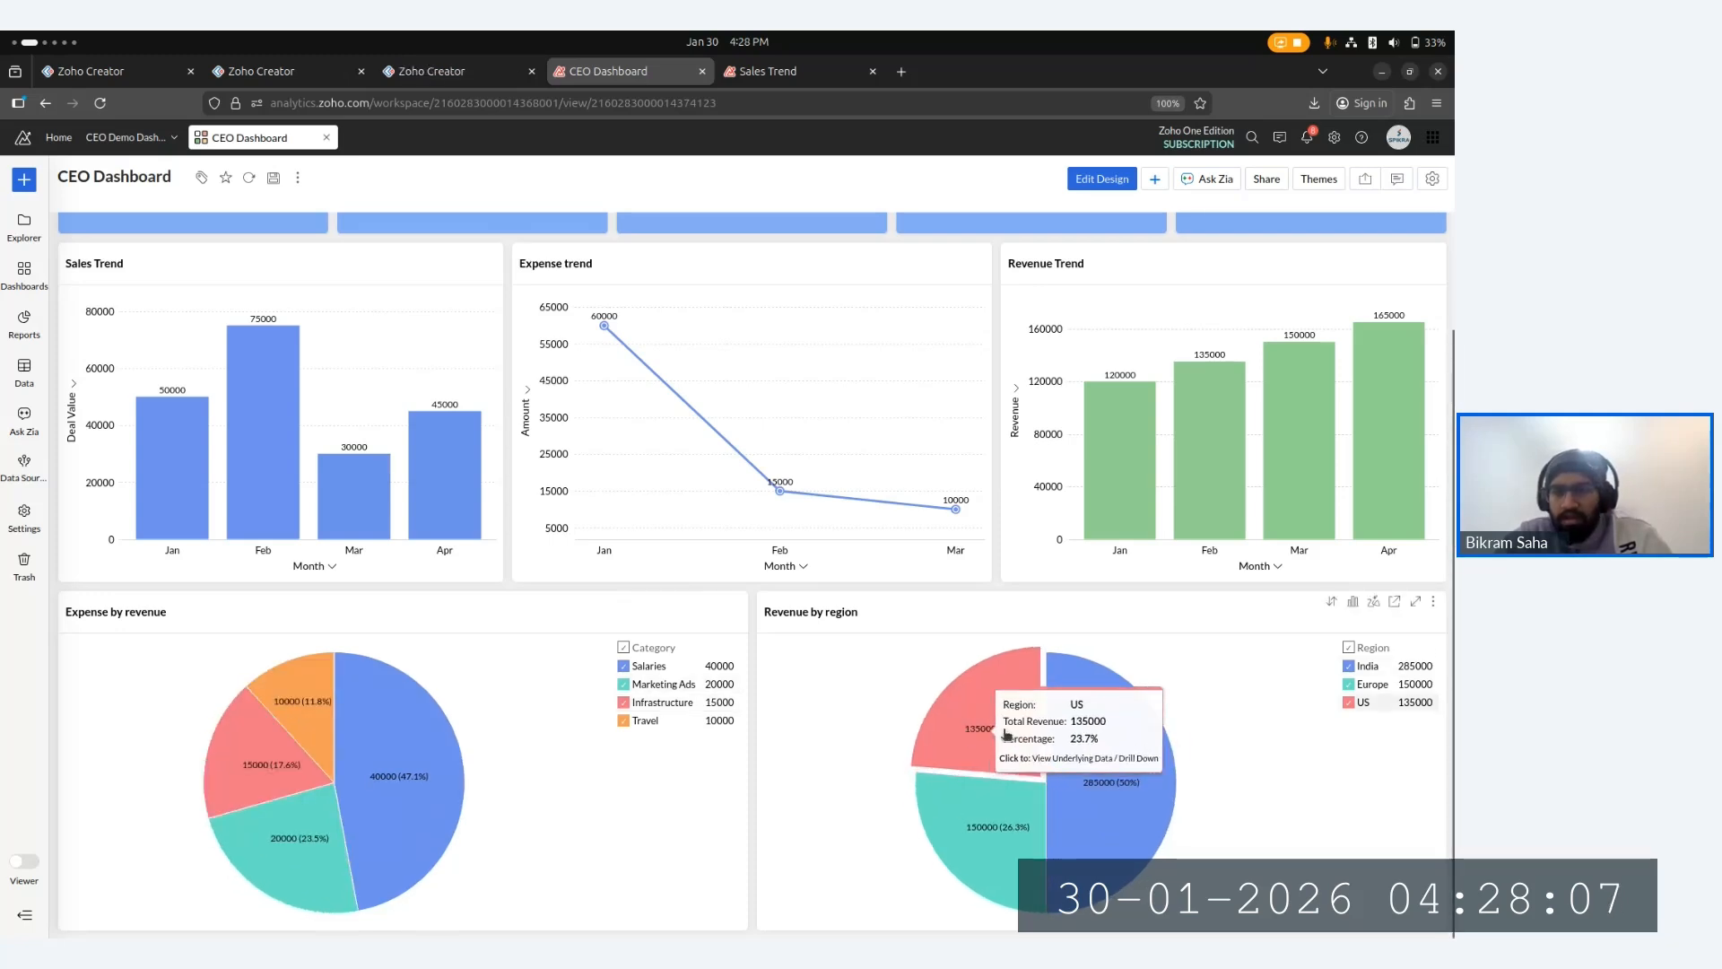
mouse_move(1144, 794)
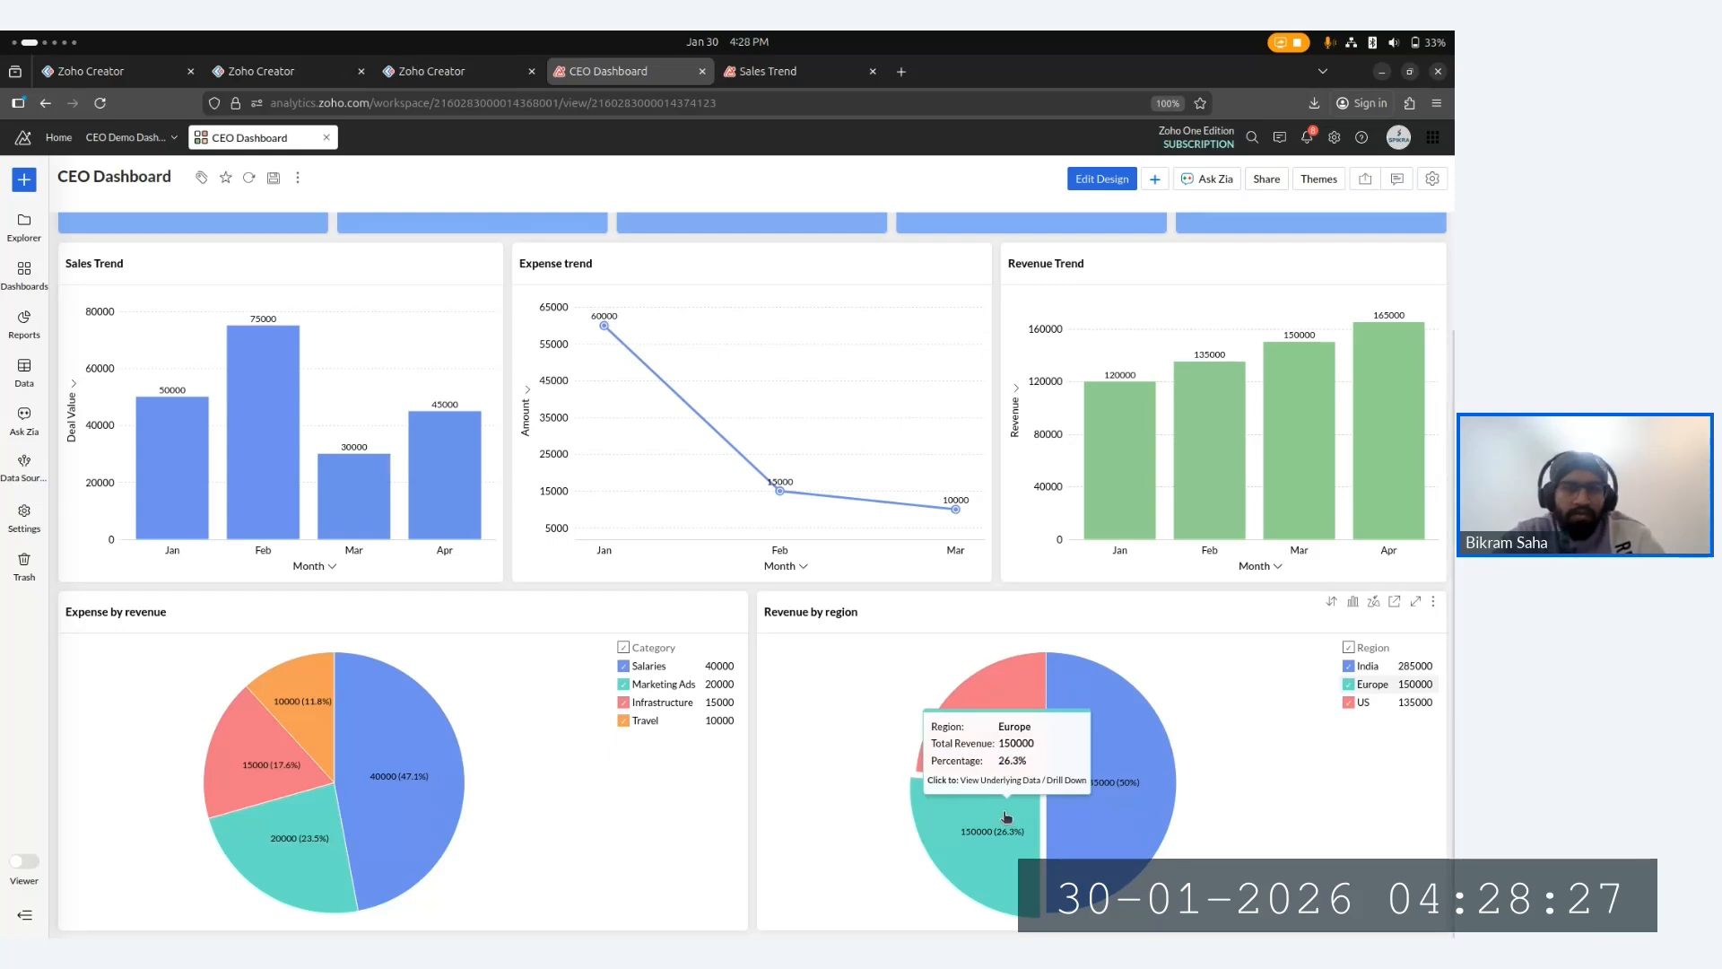
scroll(765, 449, up, 2)
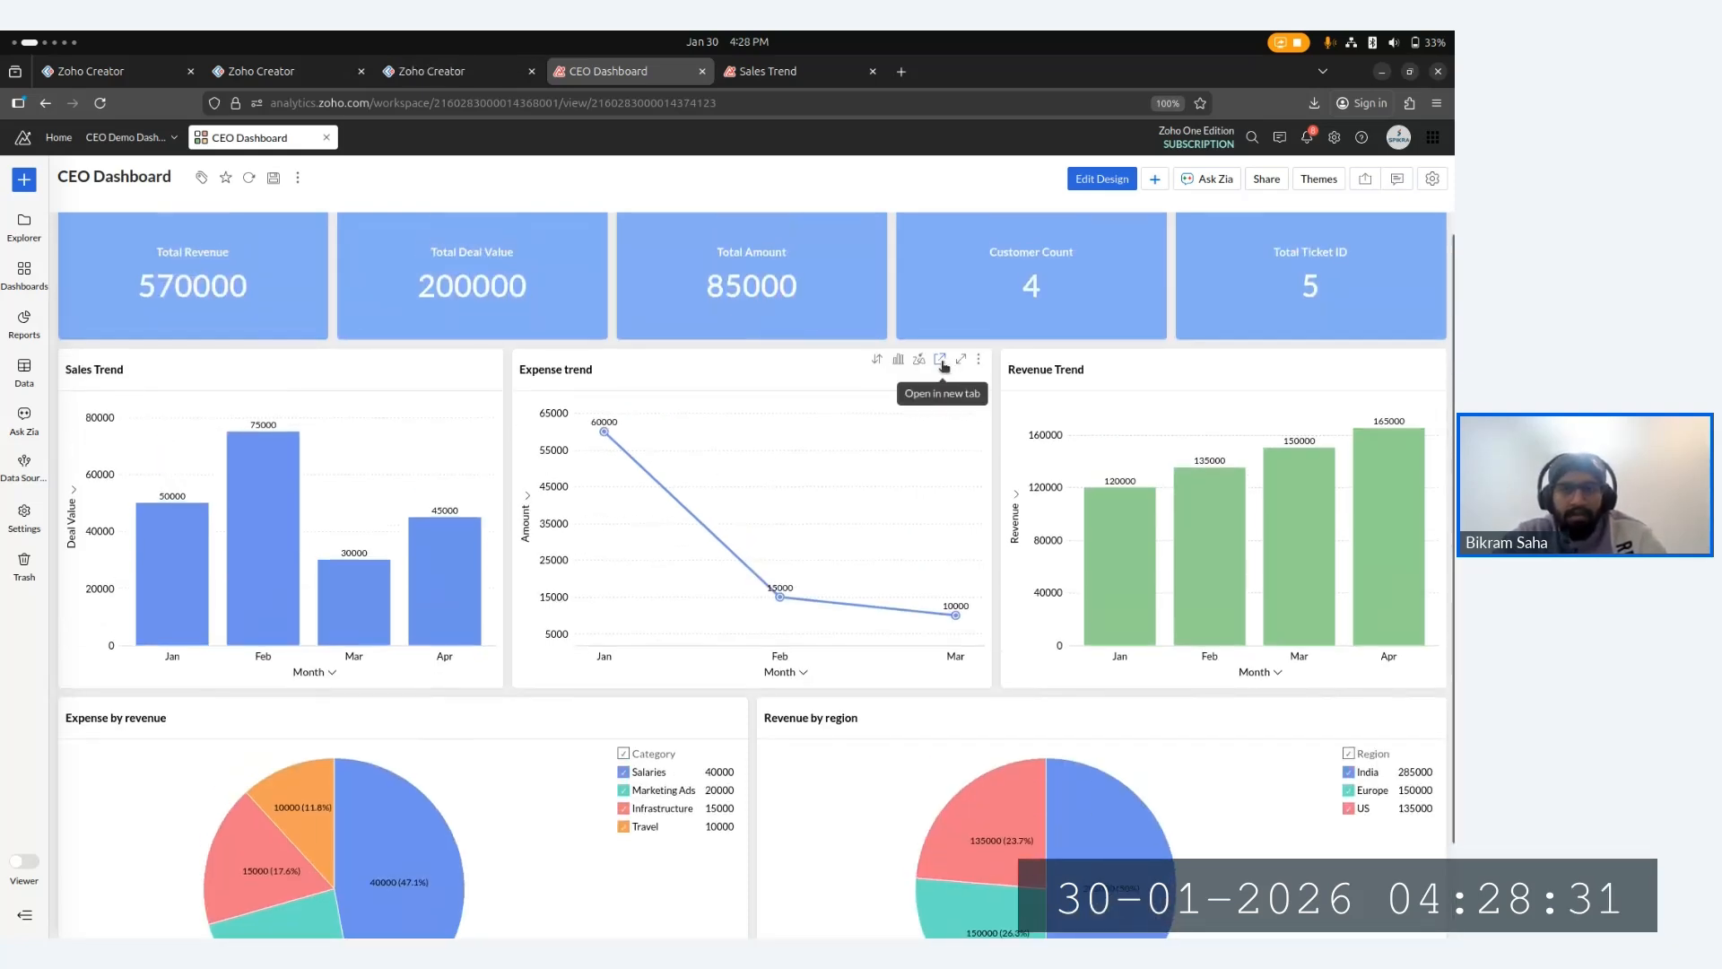
- Open the Expense trend report in a new tab and enter its design mode
click(941, 361)
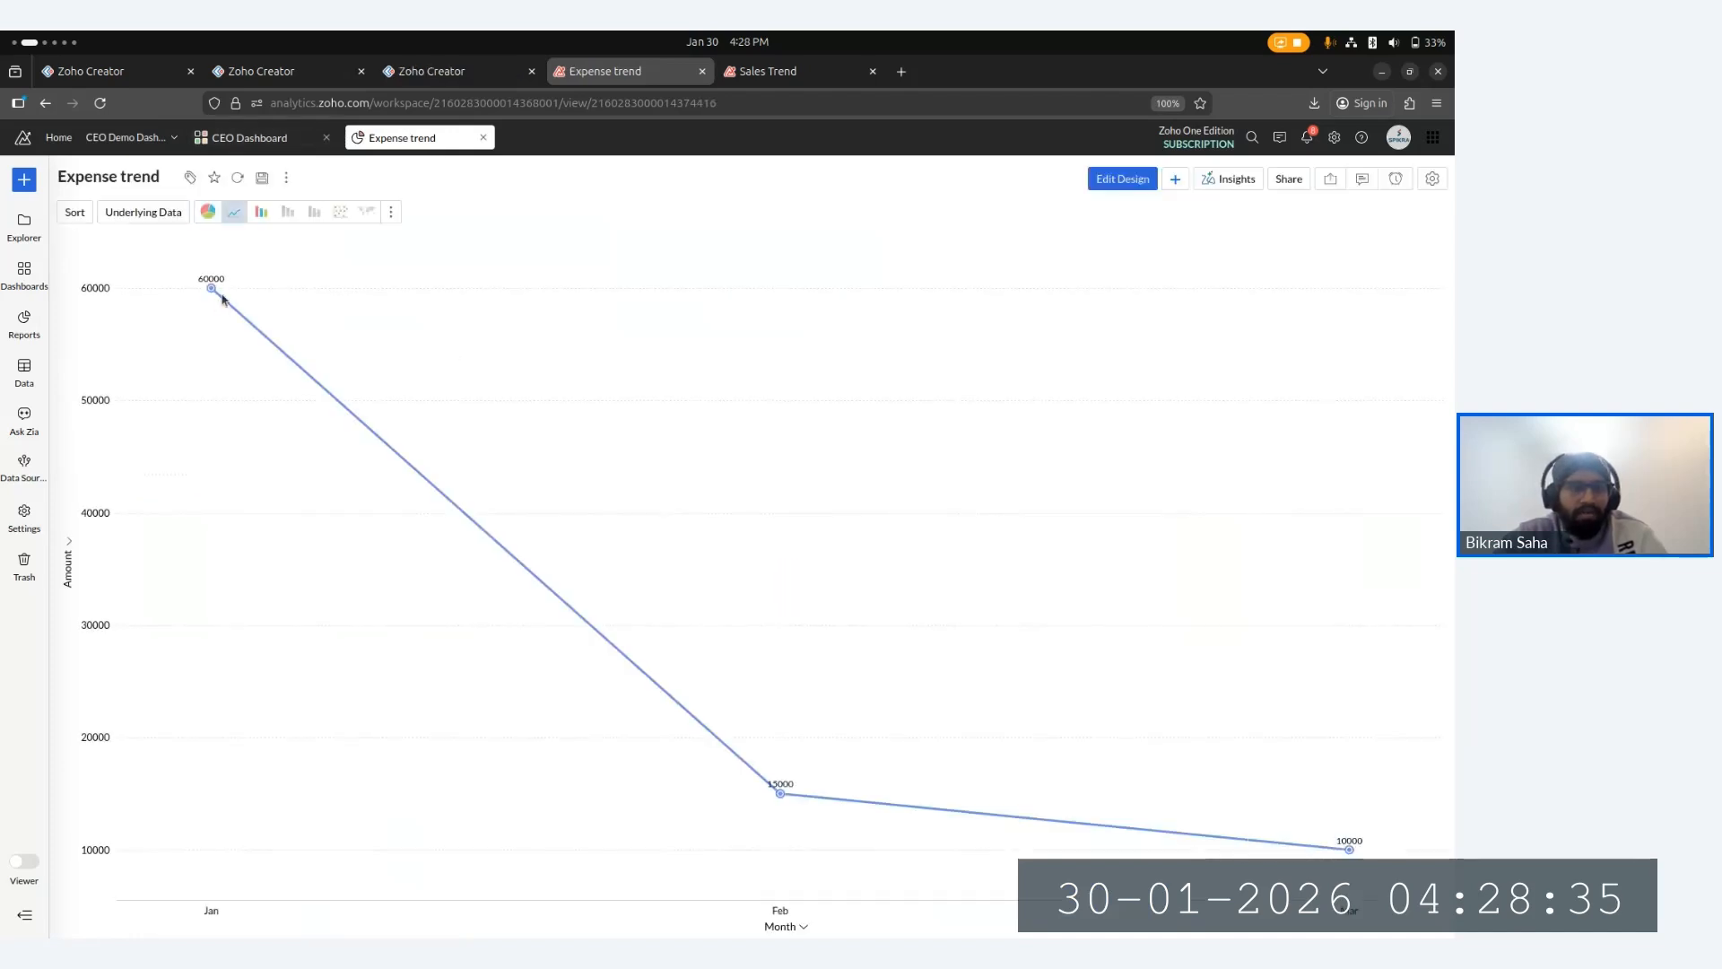
mouse_move(222, 299)
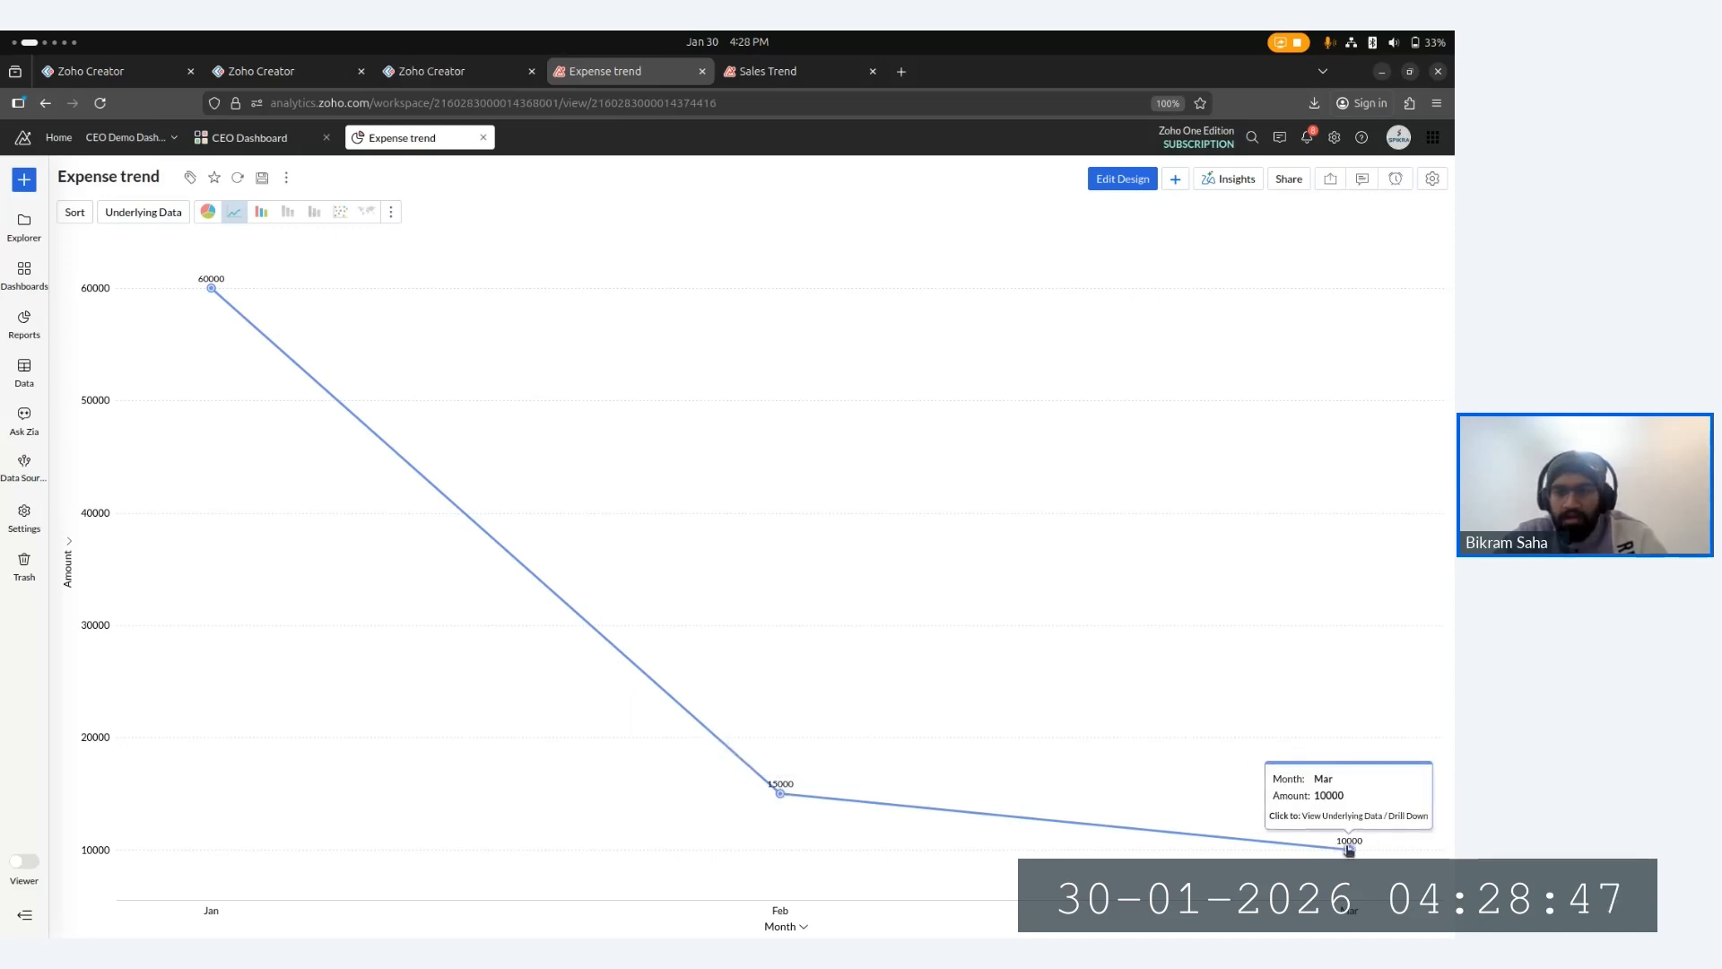
click(1123, 179)
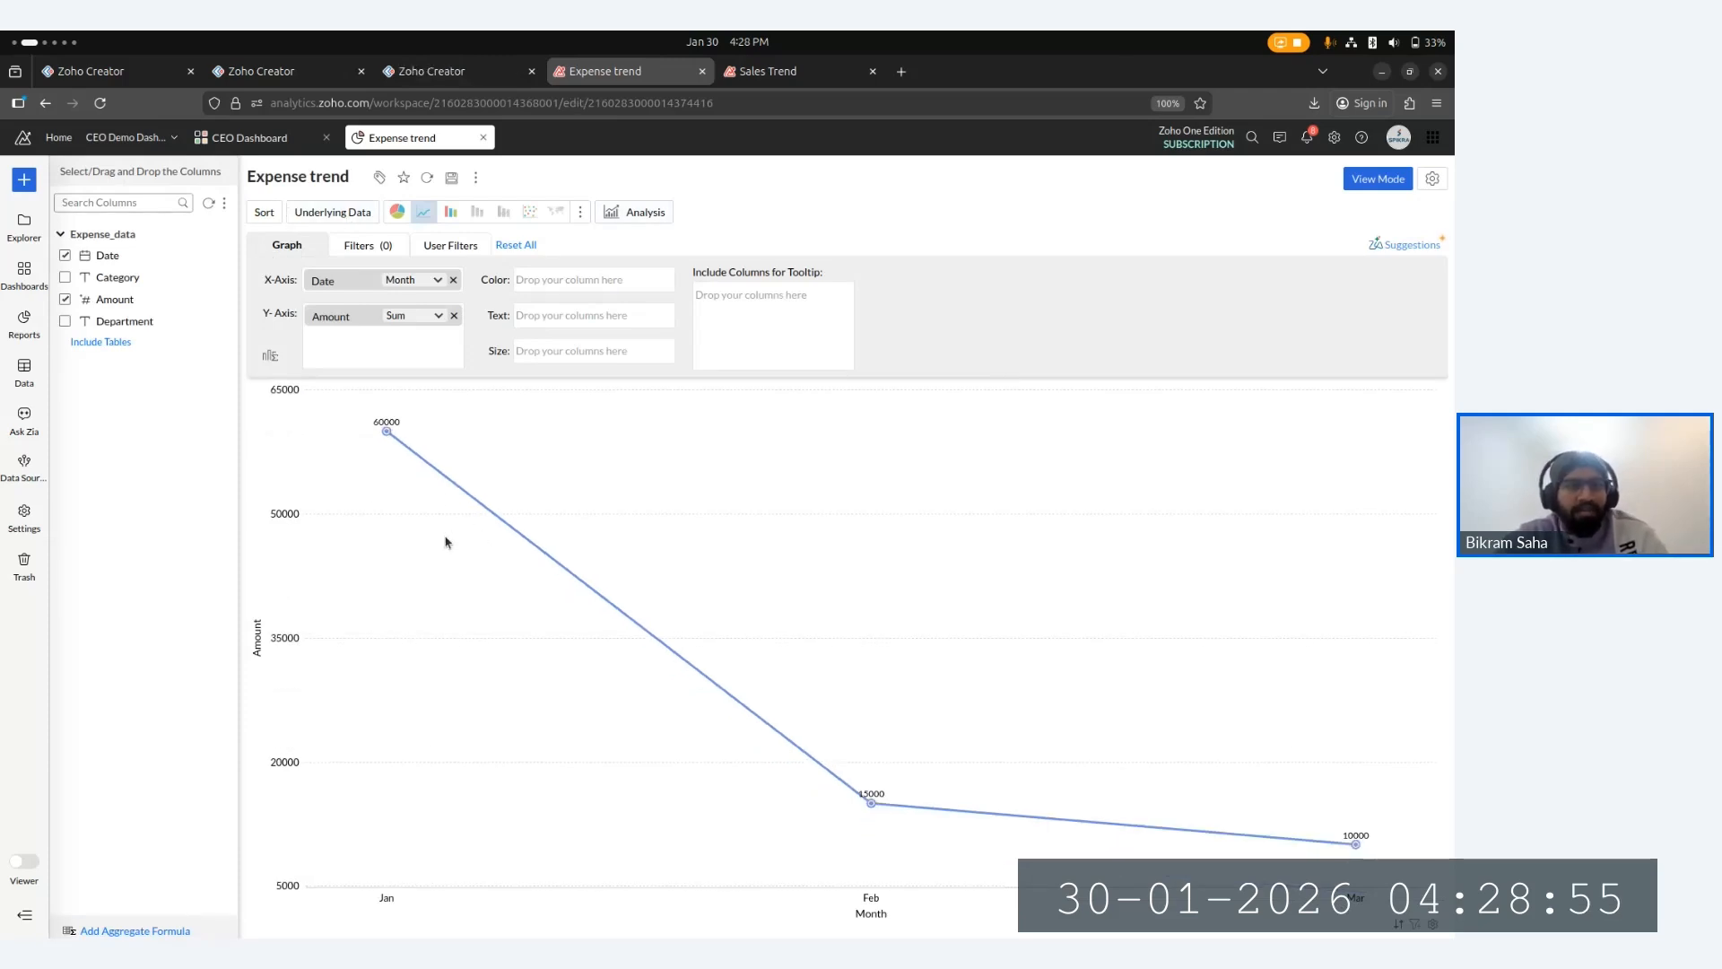
- Look through the Expense trend report's Graph, Filters and User Filters sections
click(369, 244)
click(295, 242)
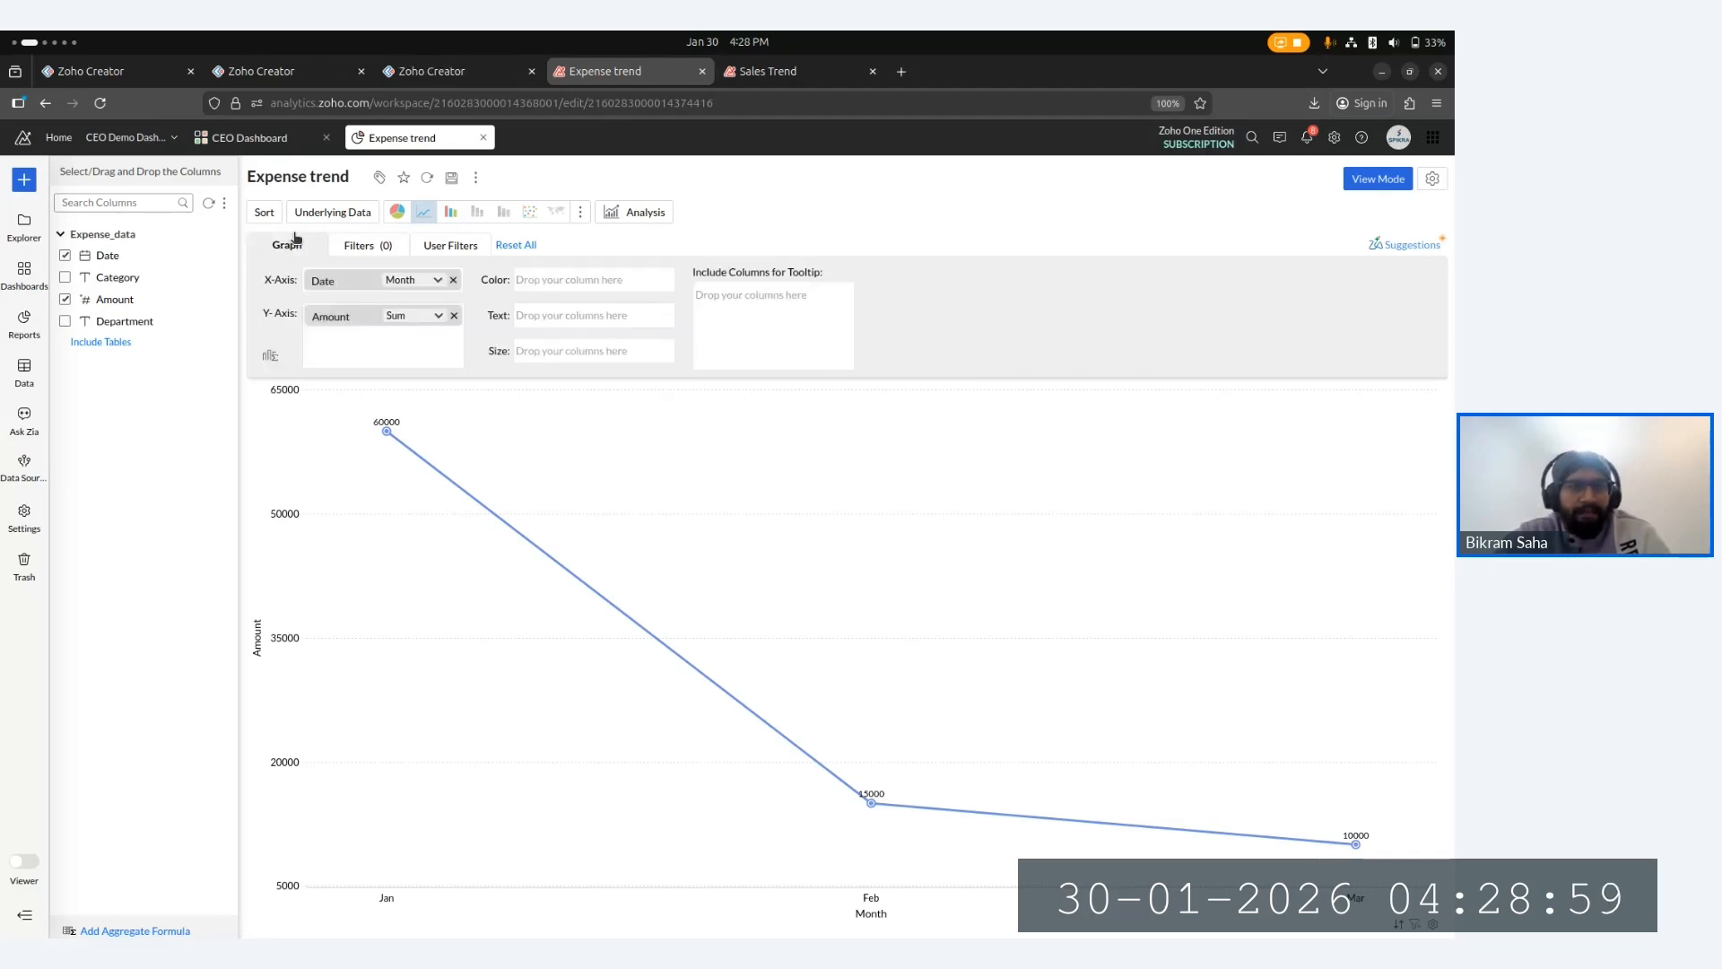
click(388, 249)
click(451, 244)
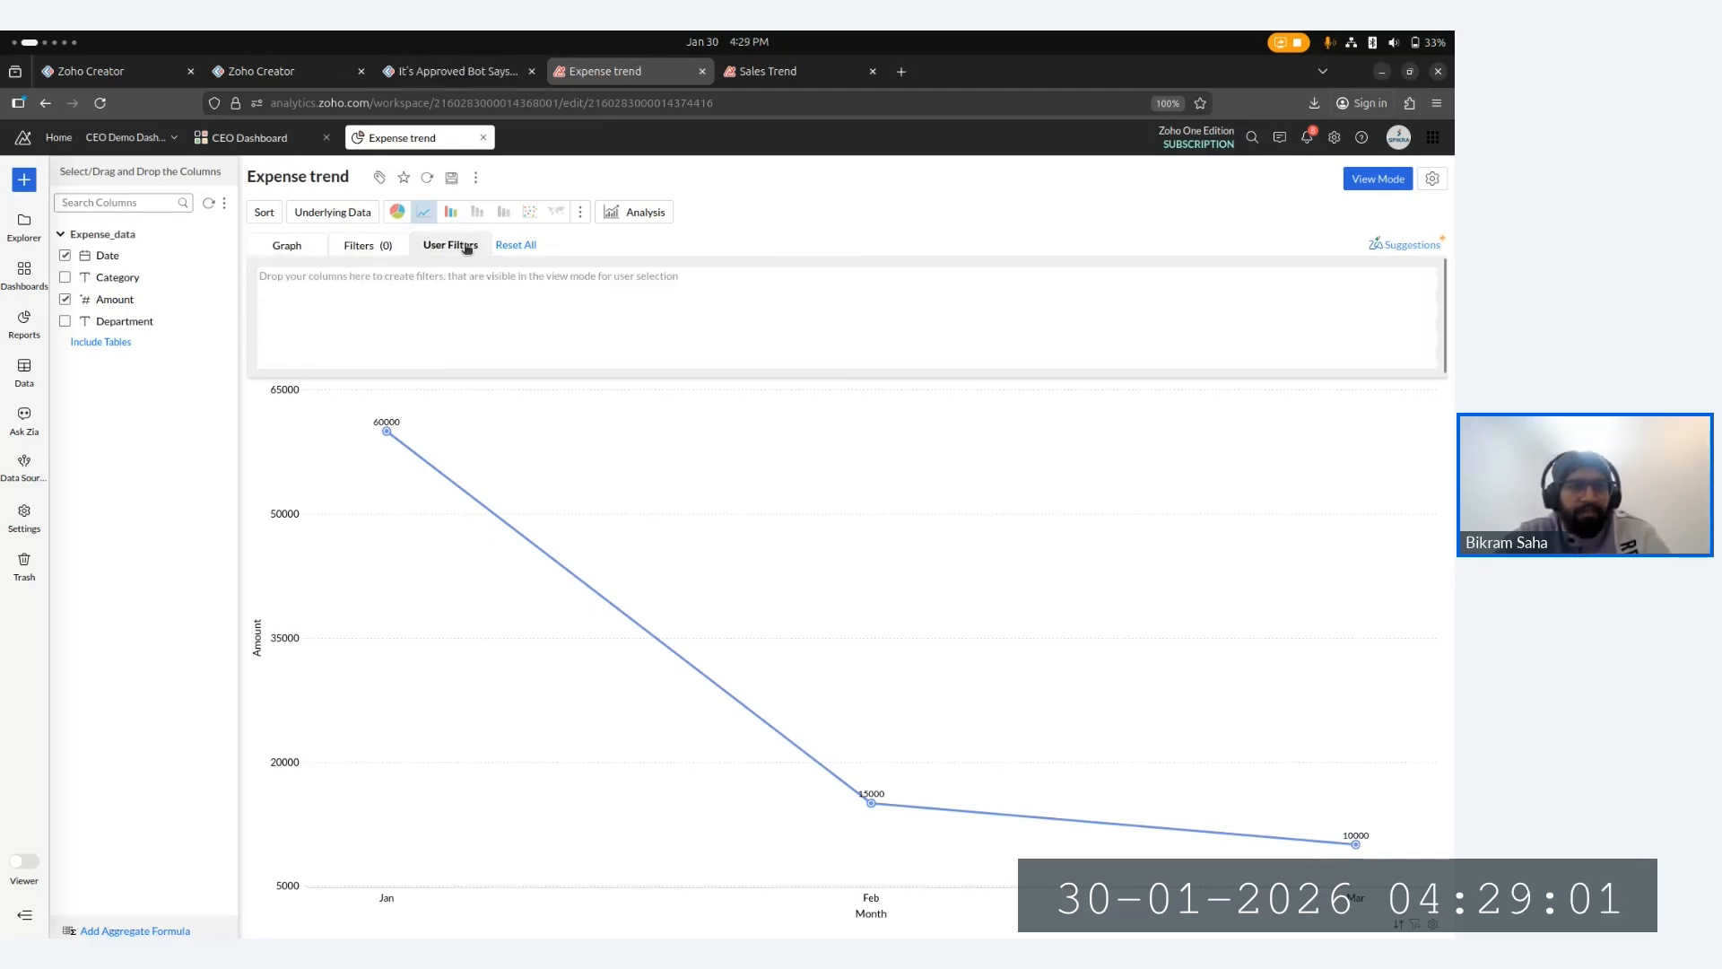
click(355, 248)
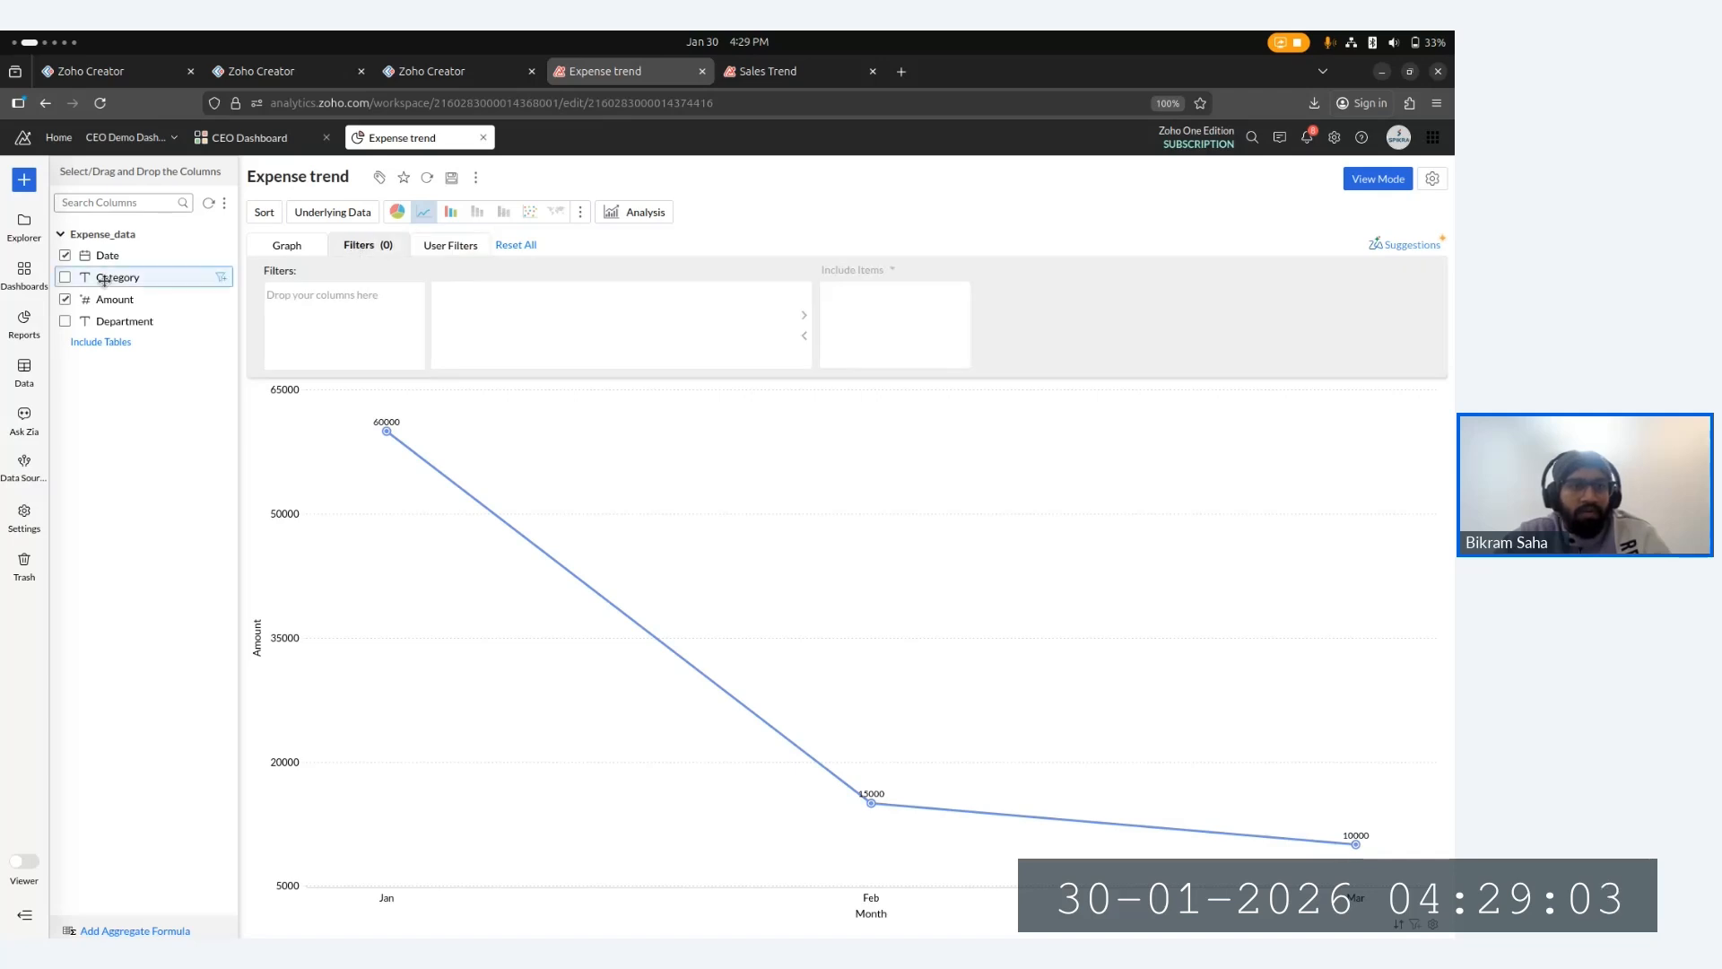
drag(154, 277, 162, 281)
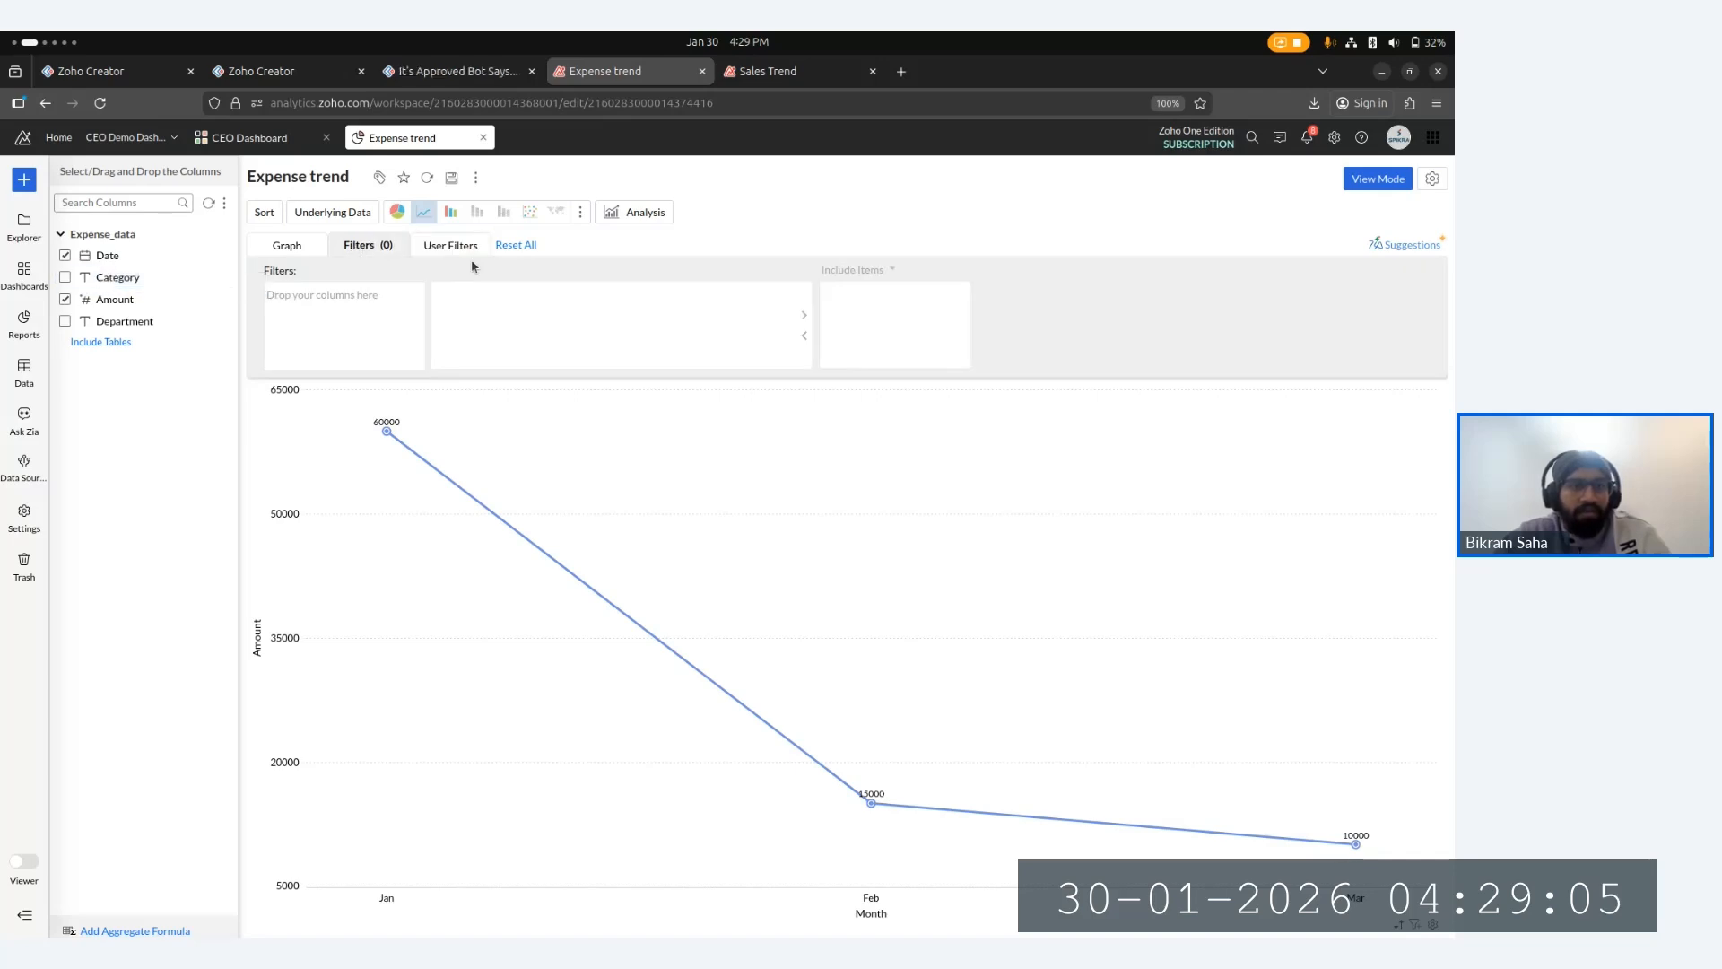
click(450, 244)
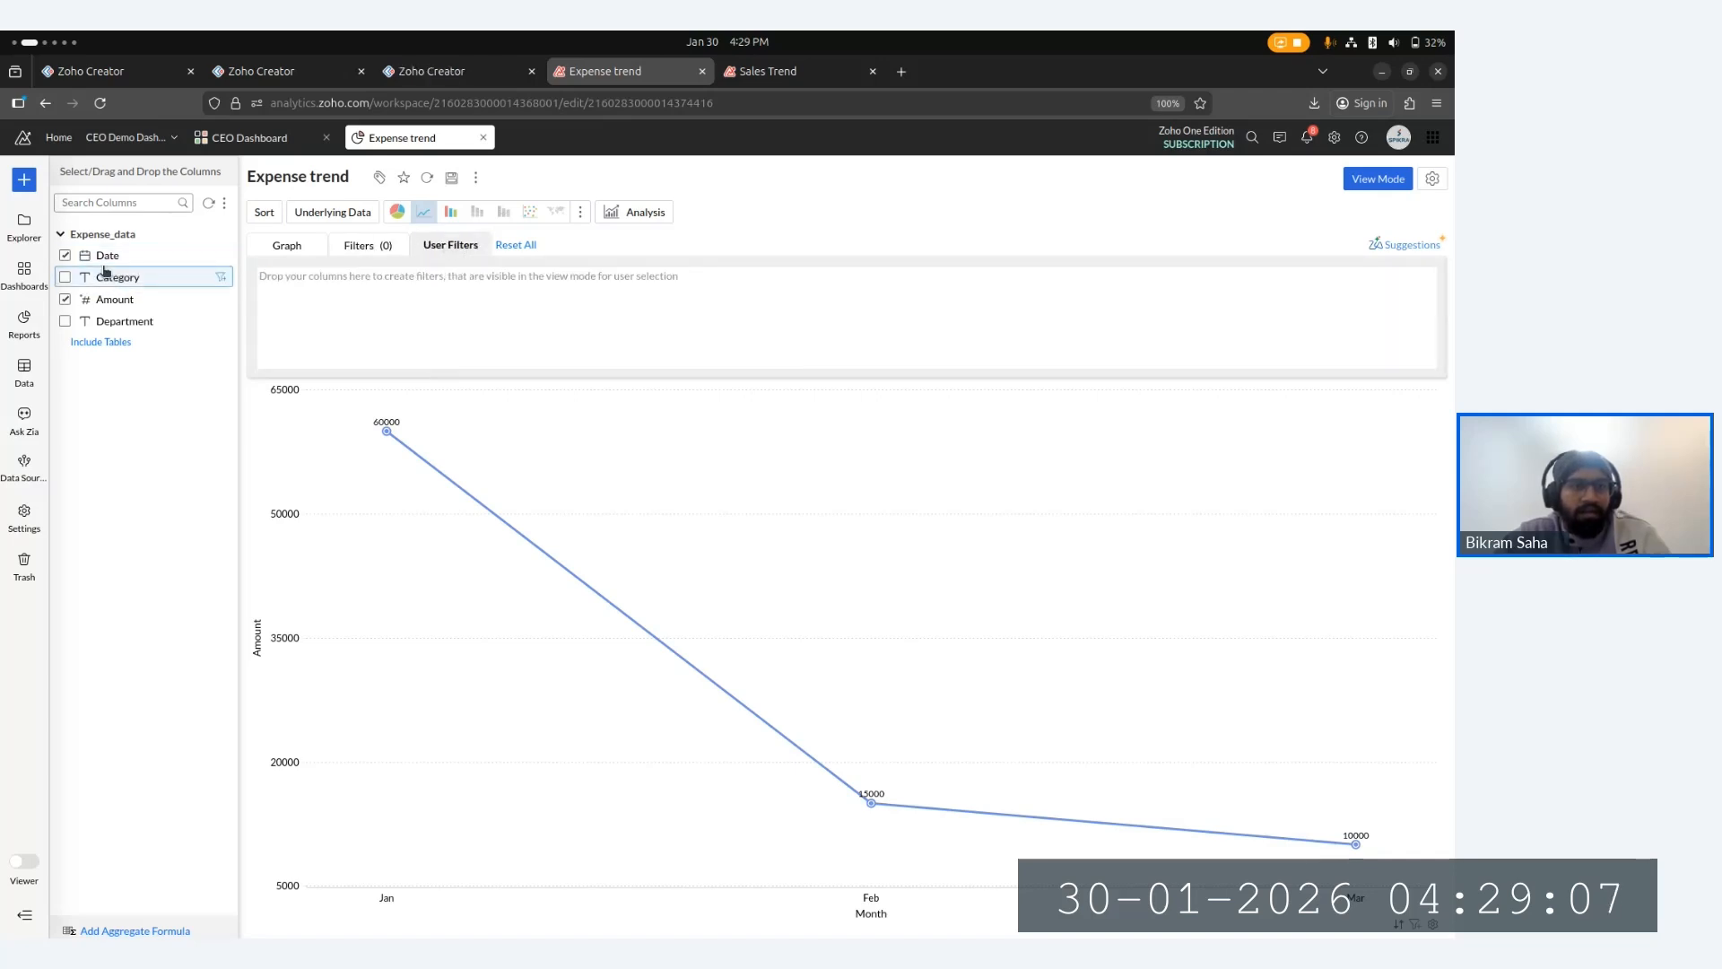
- Add Category as a user filter on the Expense trend report, regenerate the graph and save the report
drag(100, 277, 333, 277)
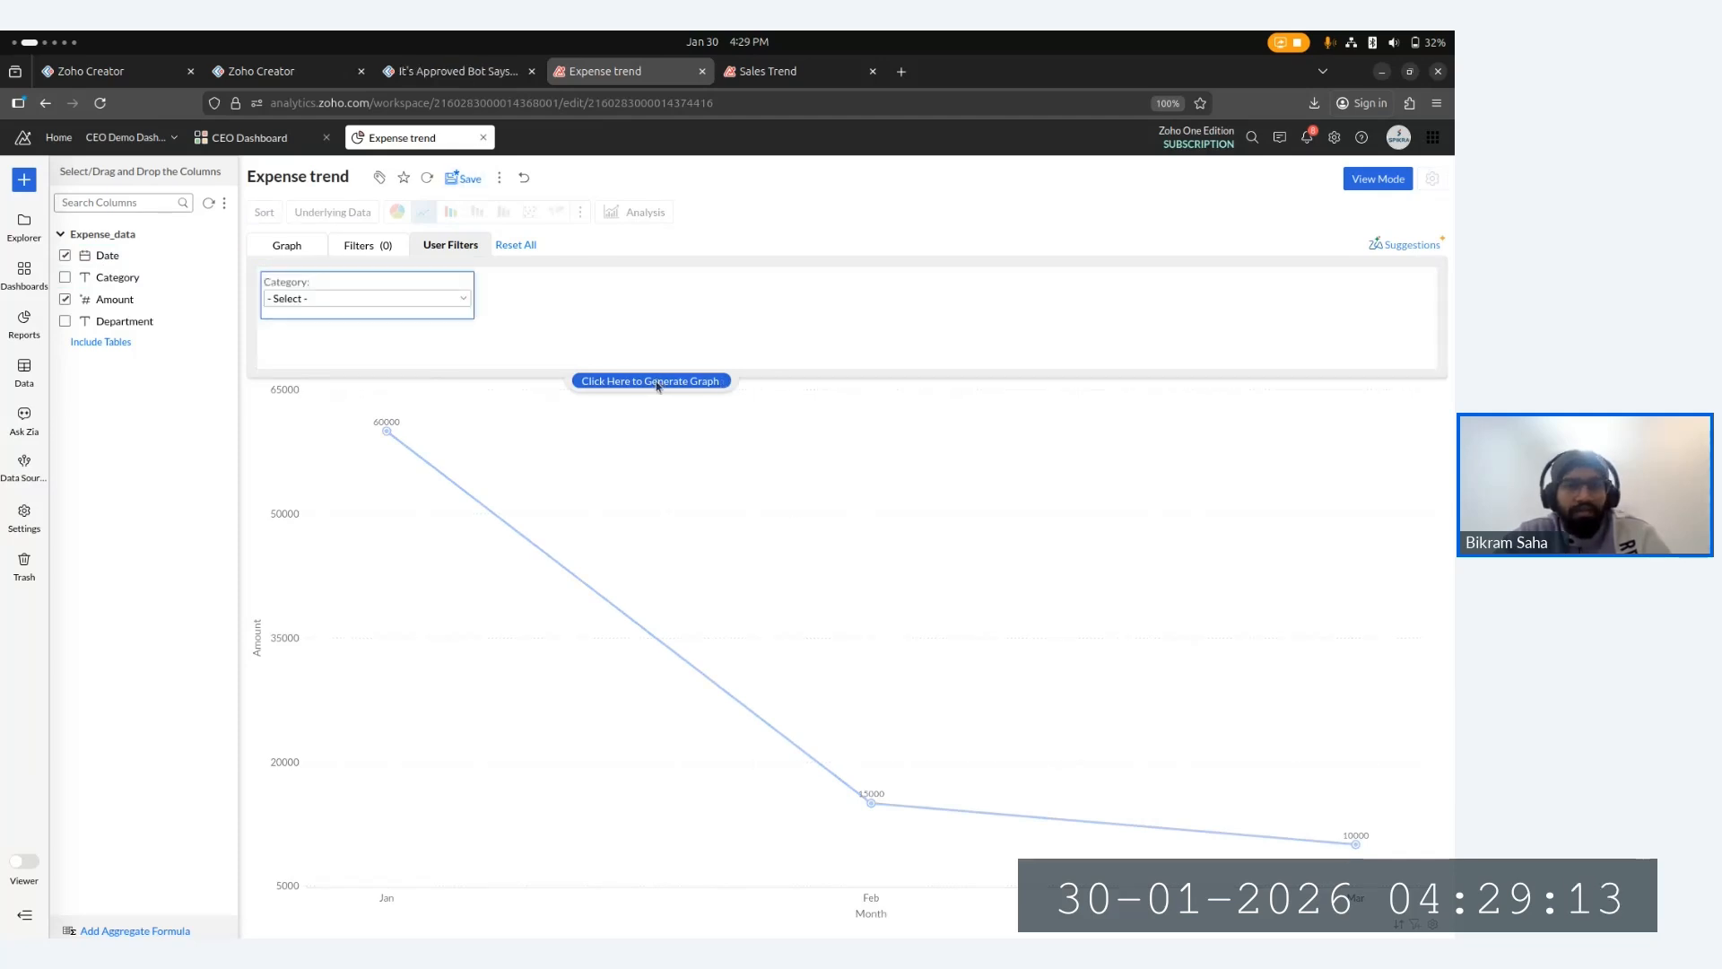
click(659, 384)
click(465, 180)
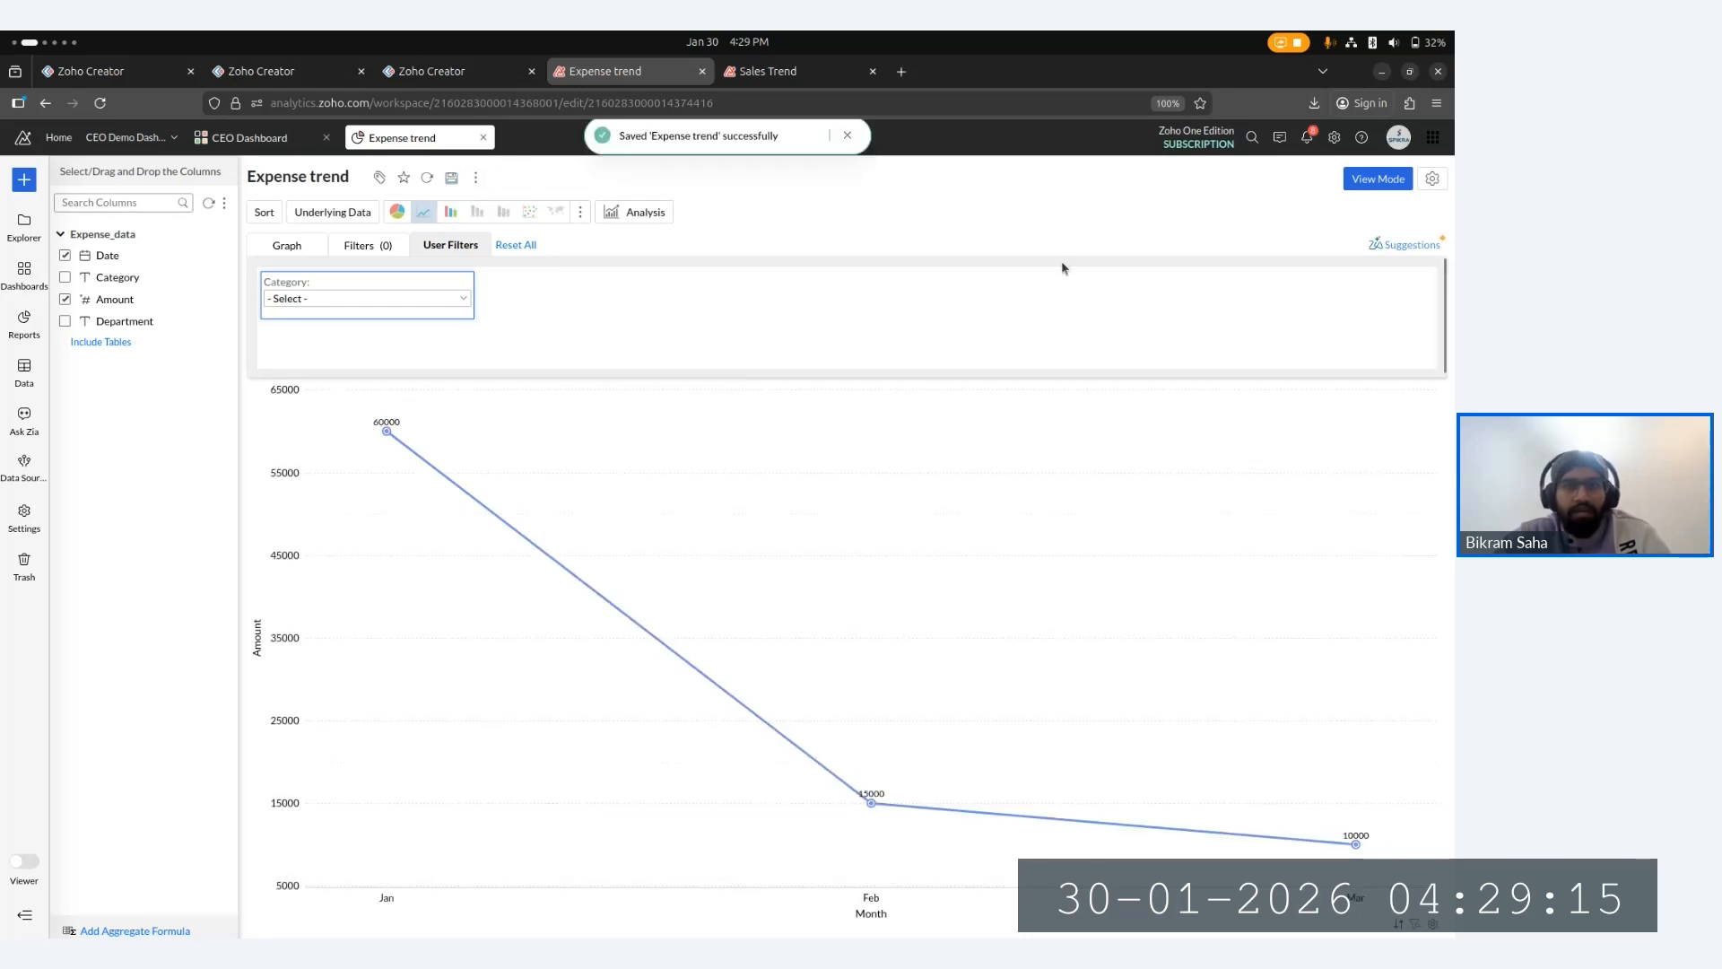
- Switch the report to view mode and filter the chart by the Infrastructure and Marketing Ads categories in turn
click(1373, 183)
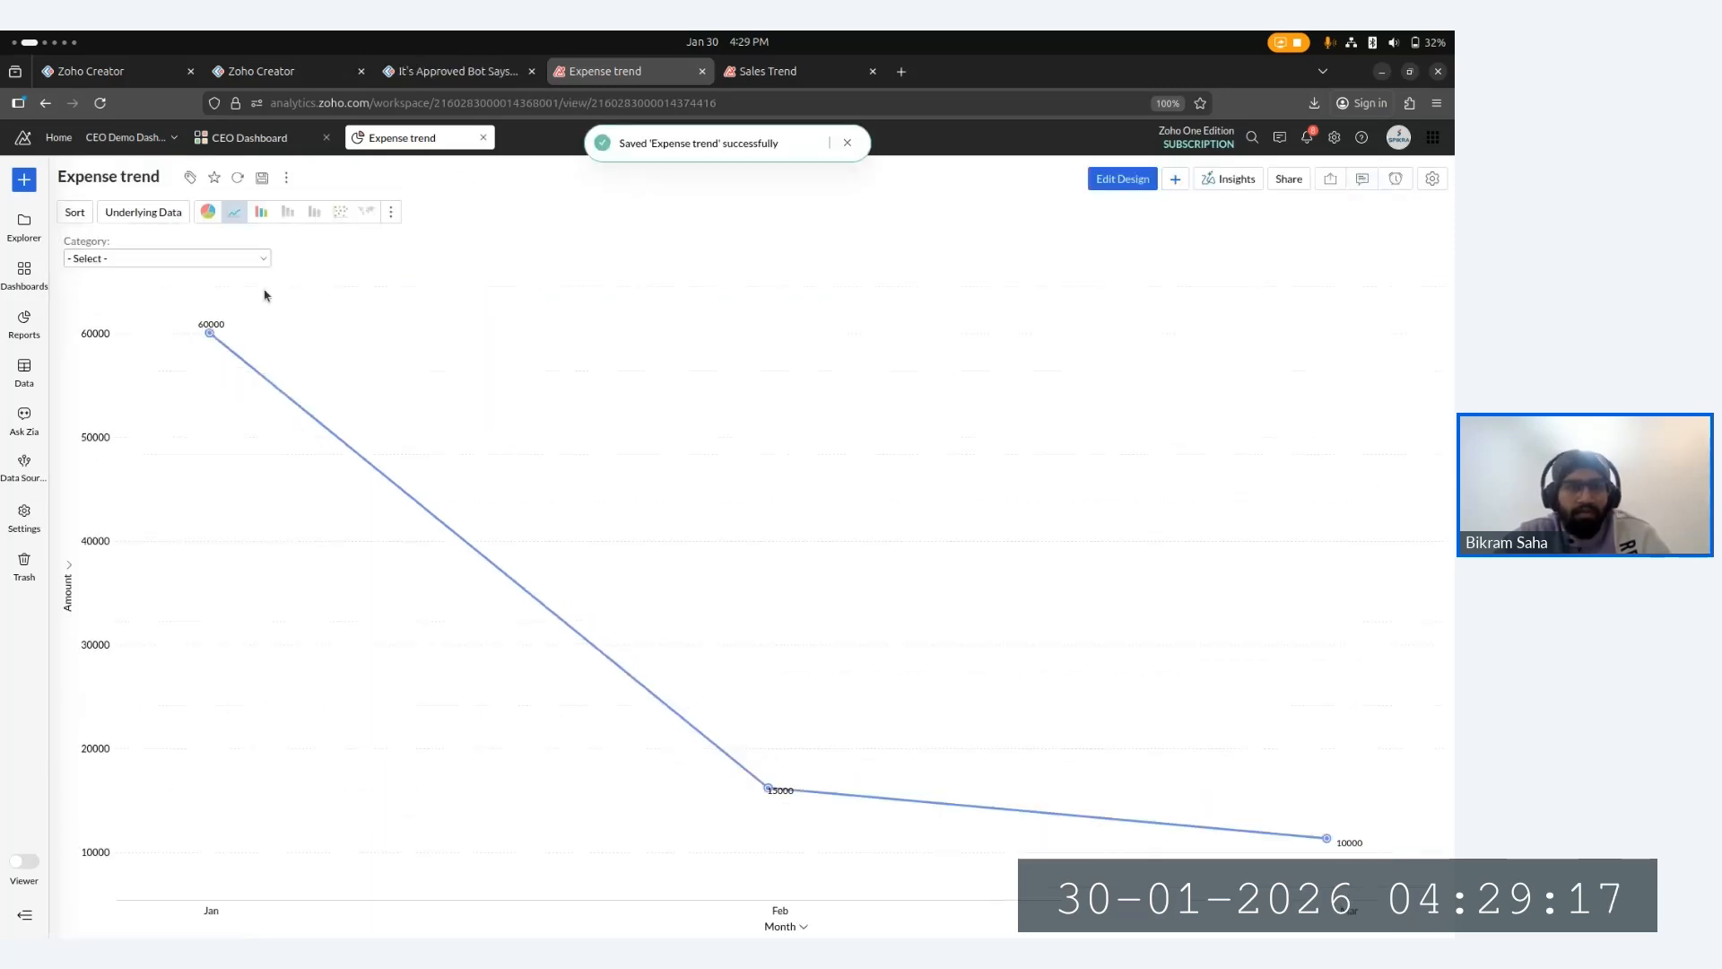
click(146, 258)
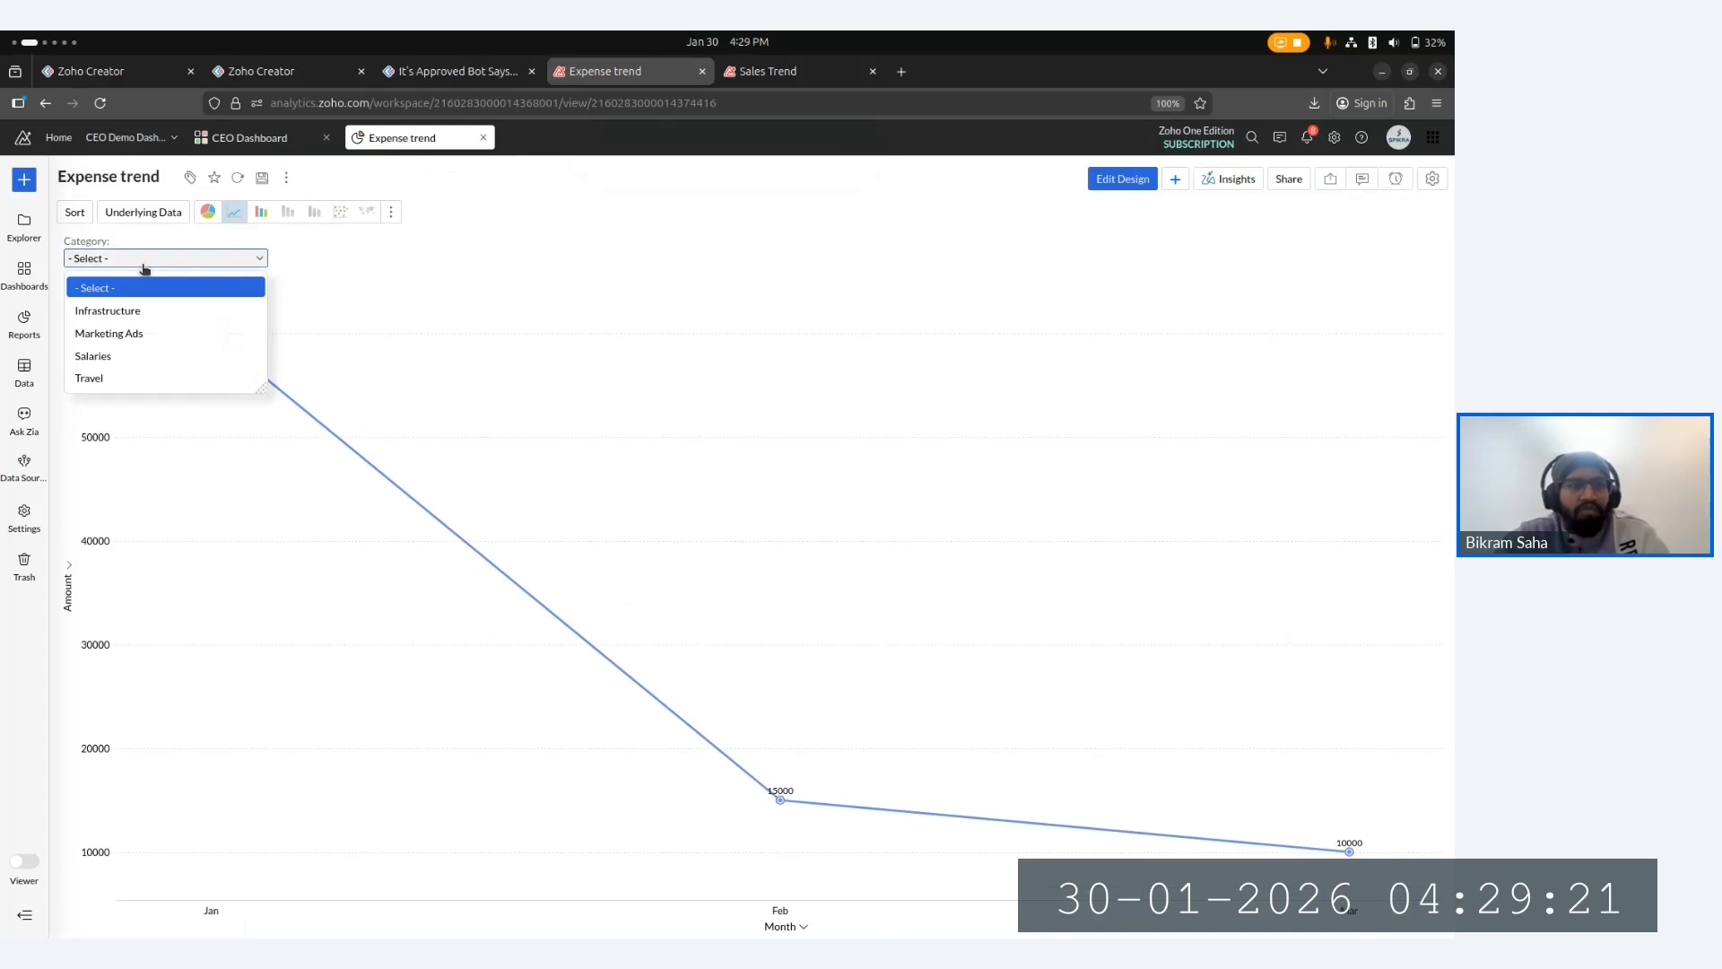
click(133, 312)
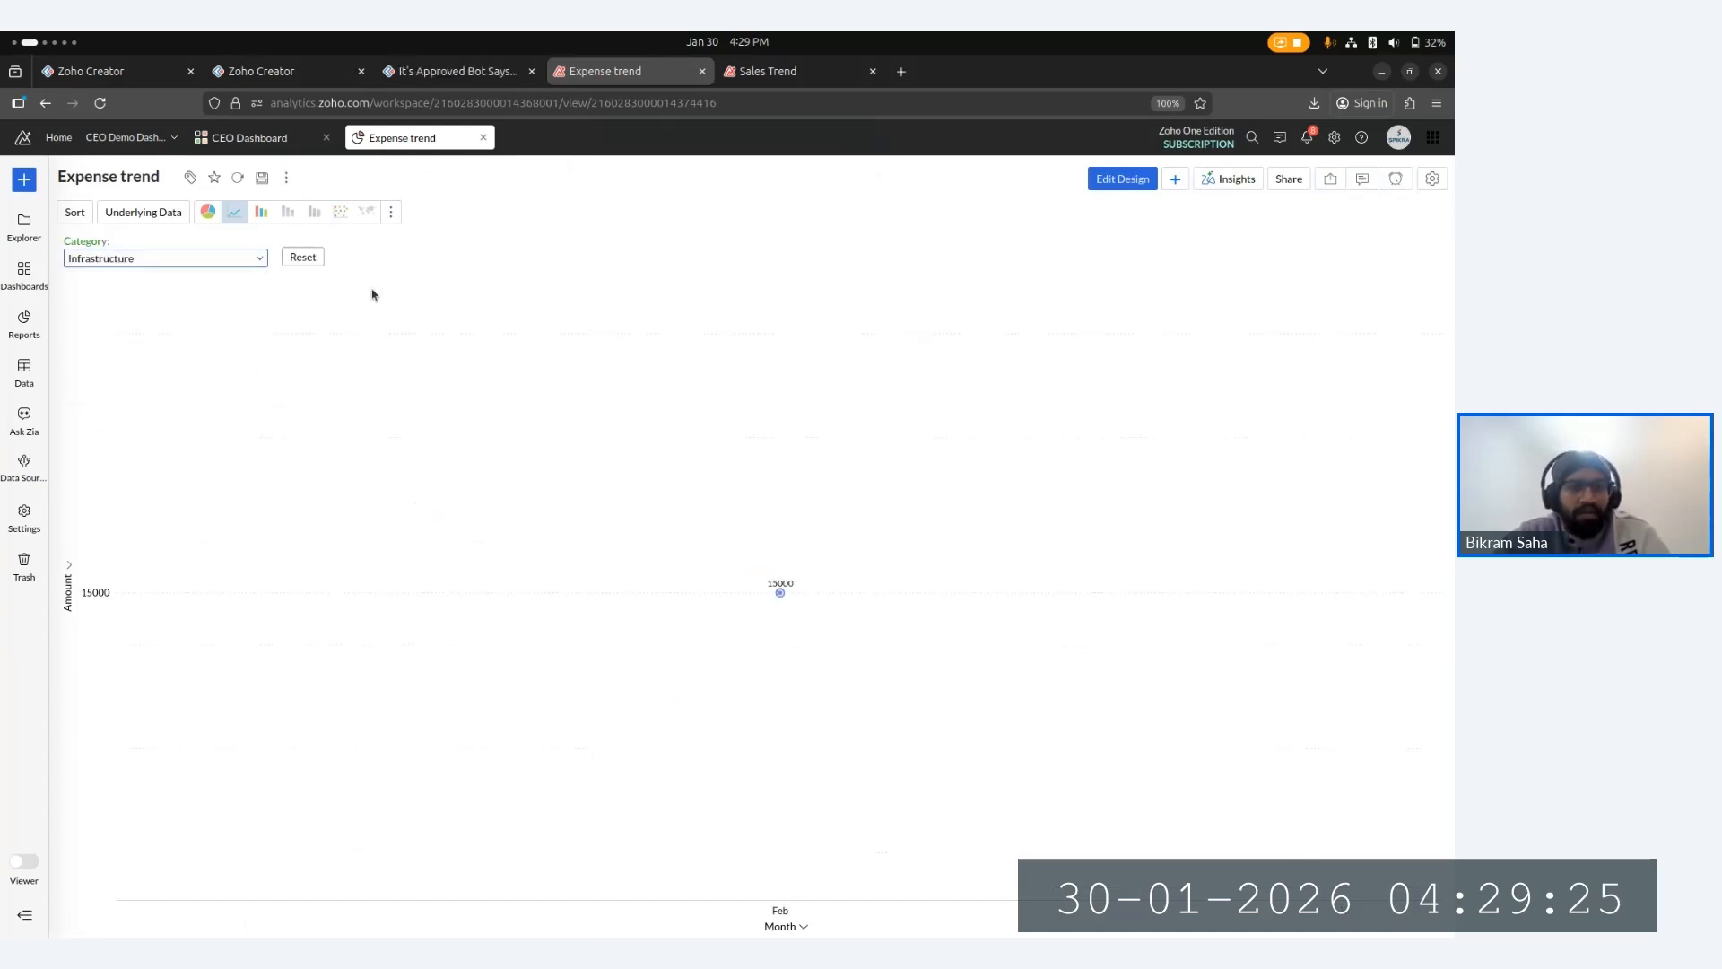
click(161, 259)
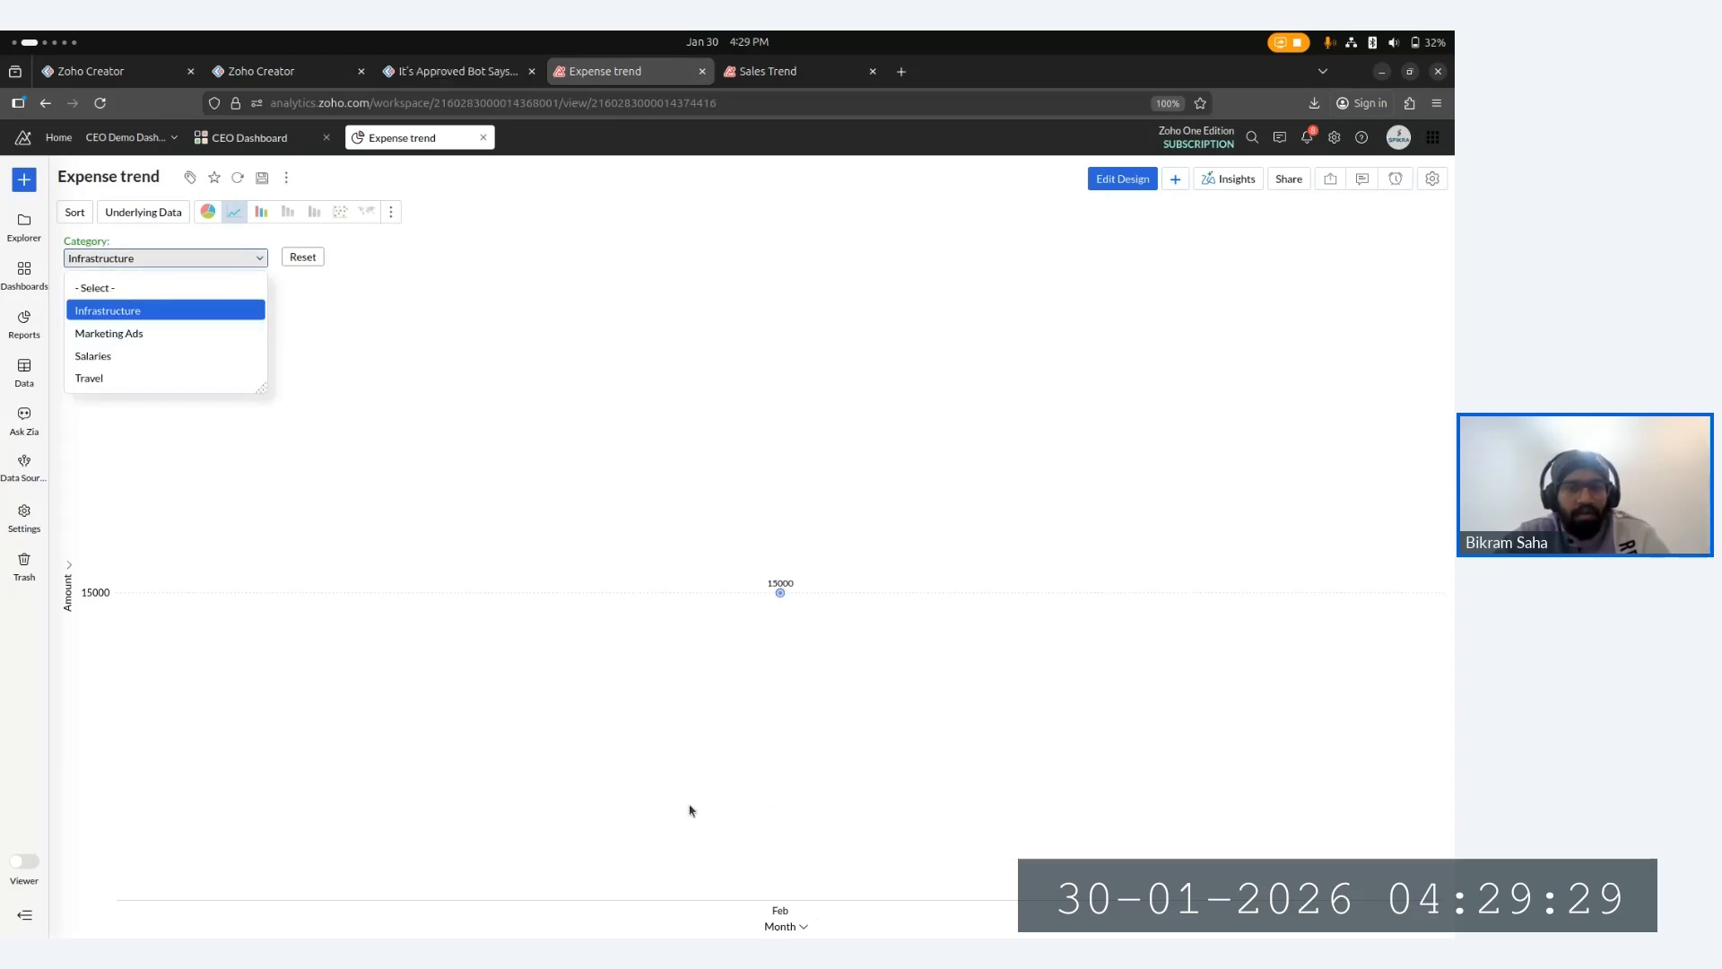
mouse_move(785, 595)
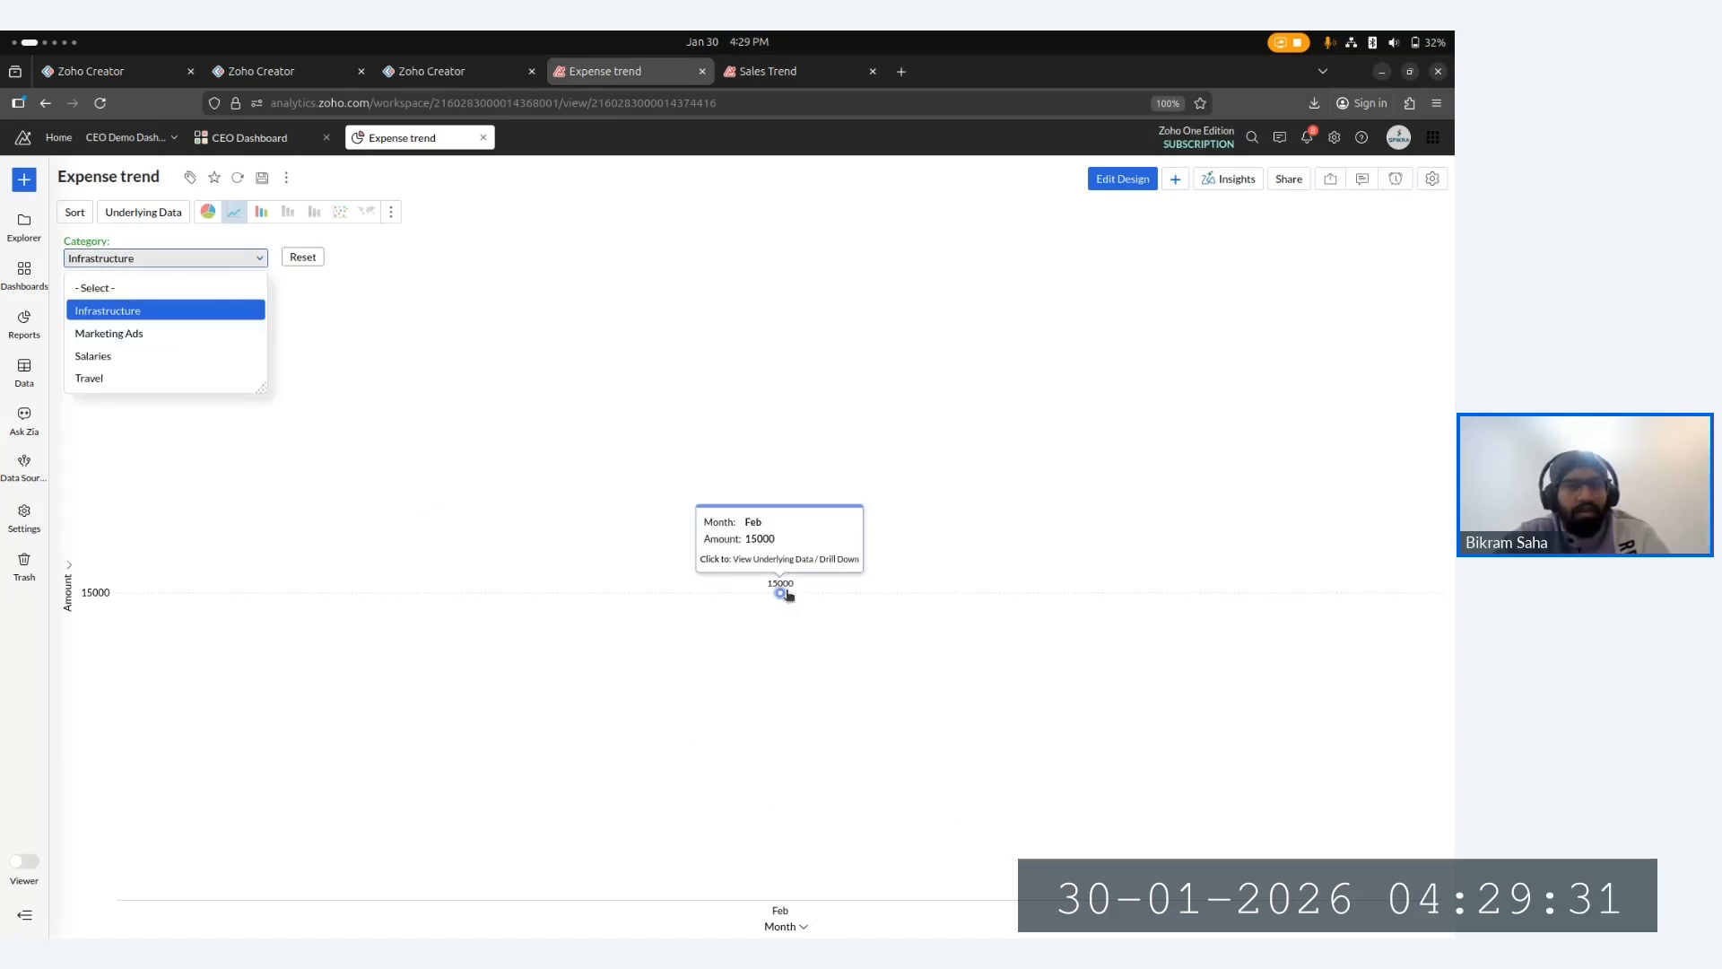
click(147, 336)
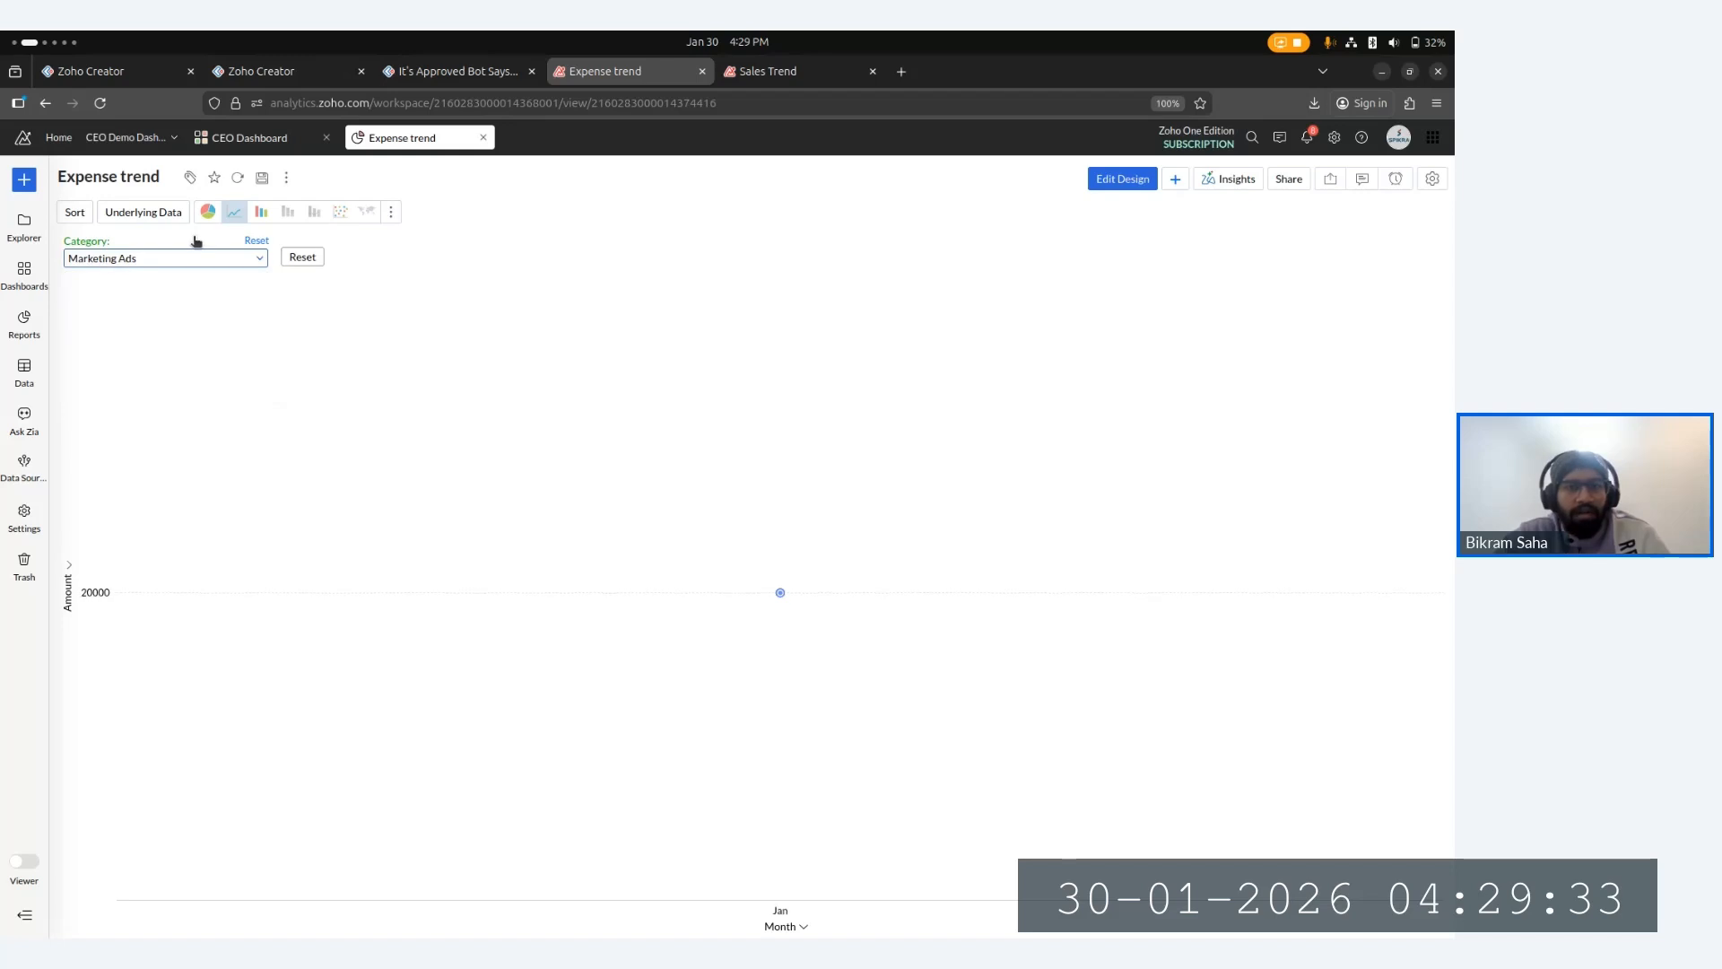
- Filter the chart by the Salaries and Travel categories in turn, then reset the category filter
mouse_move(780, 594)
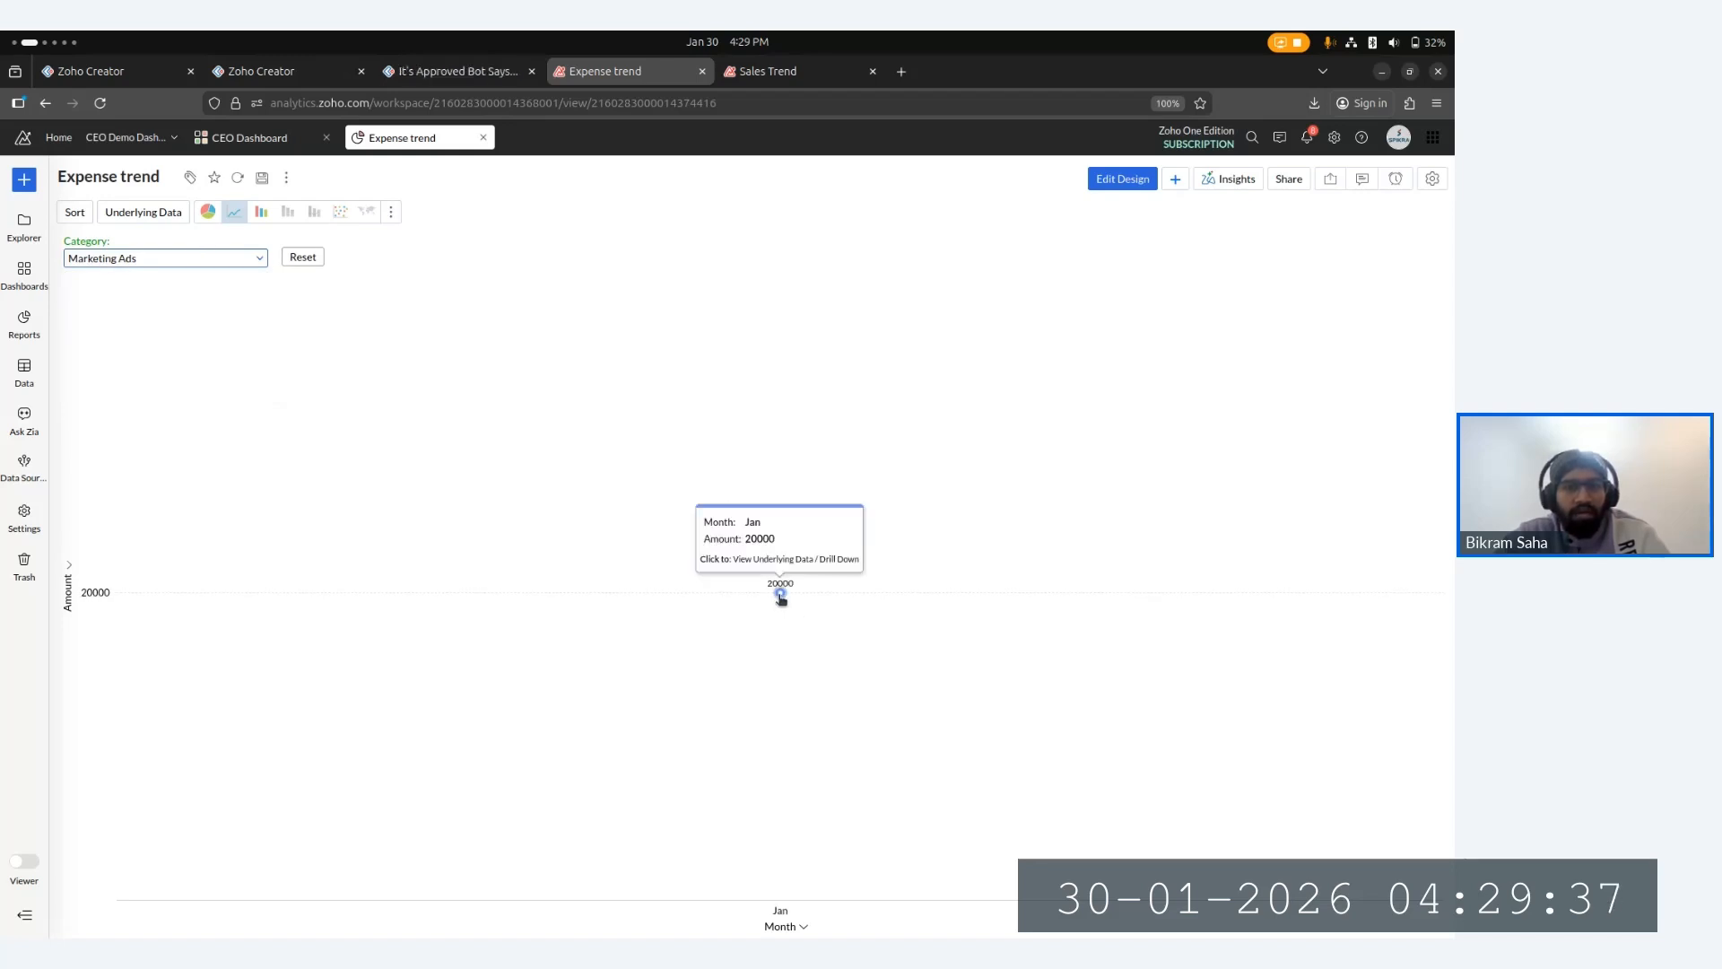
click(151, 270)
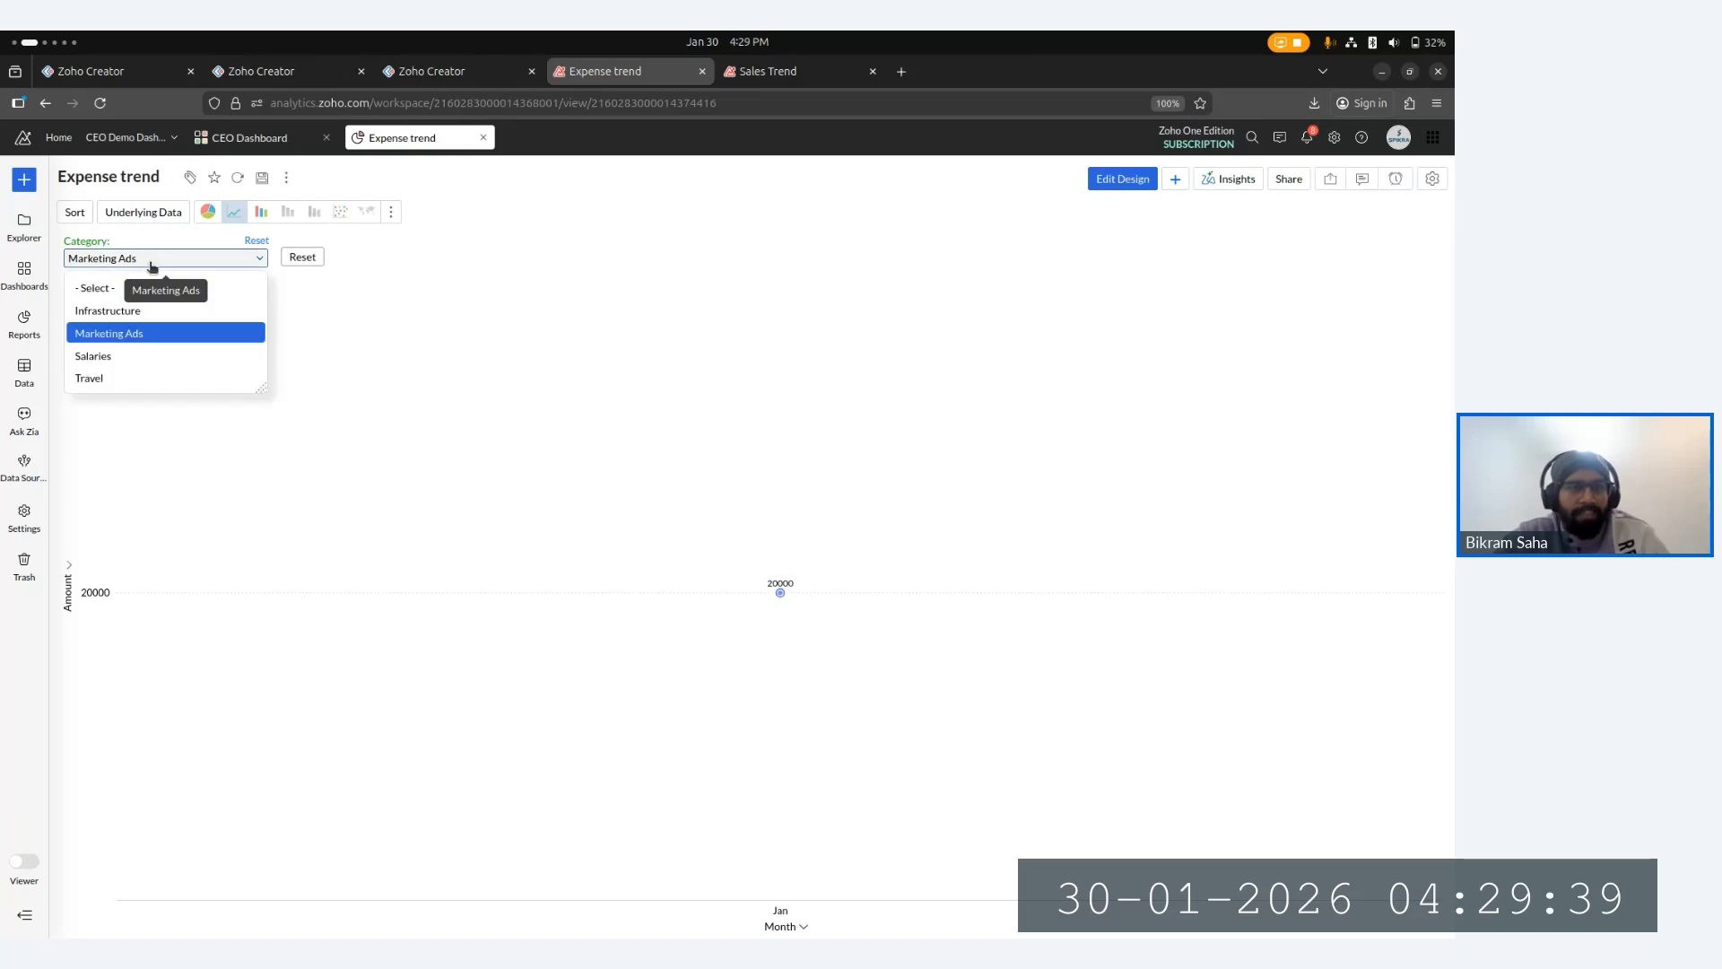
click(160, 355)
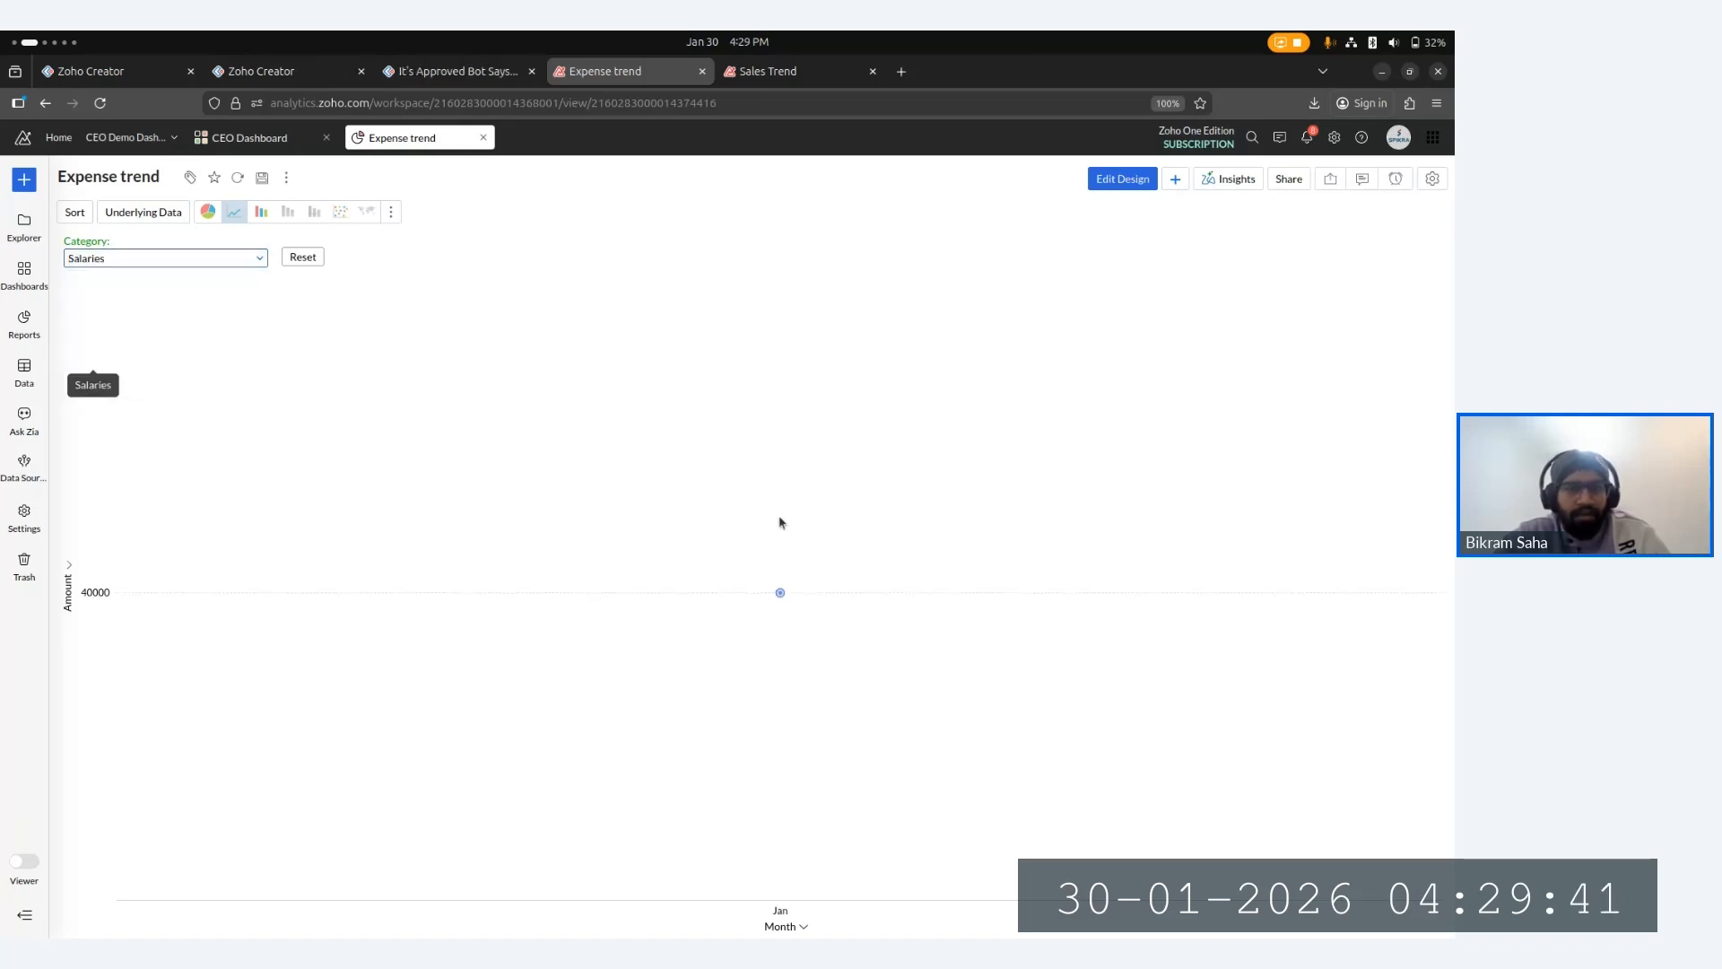
mouse_move(782, 594)
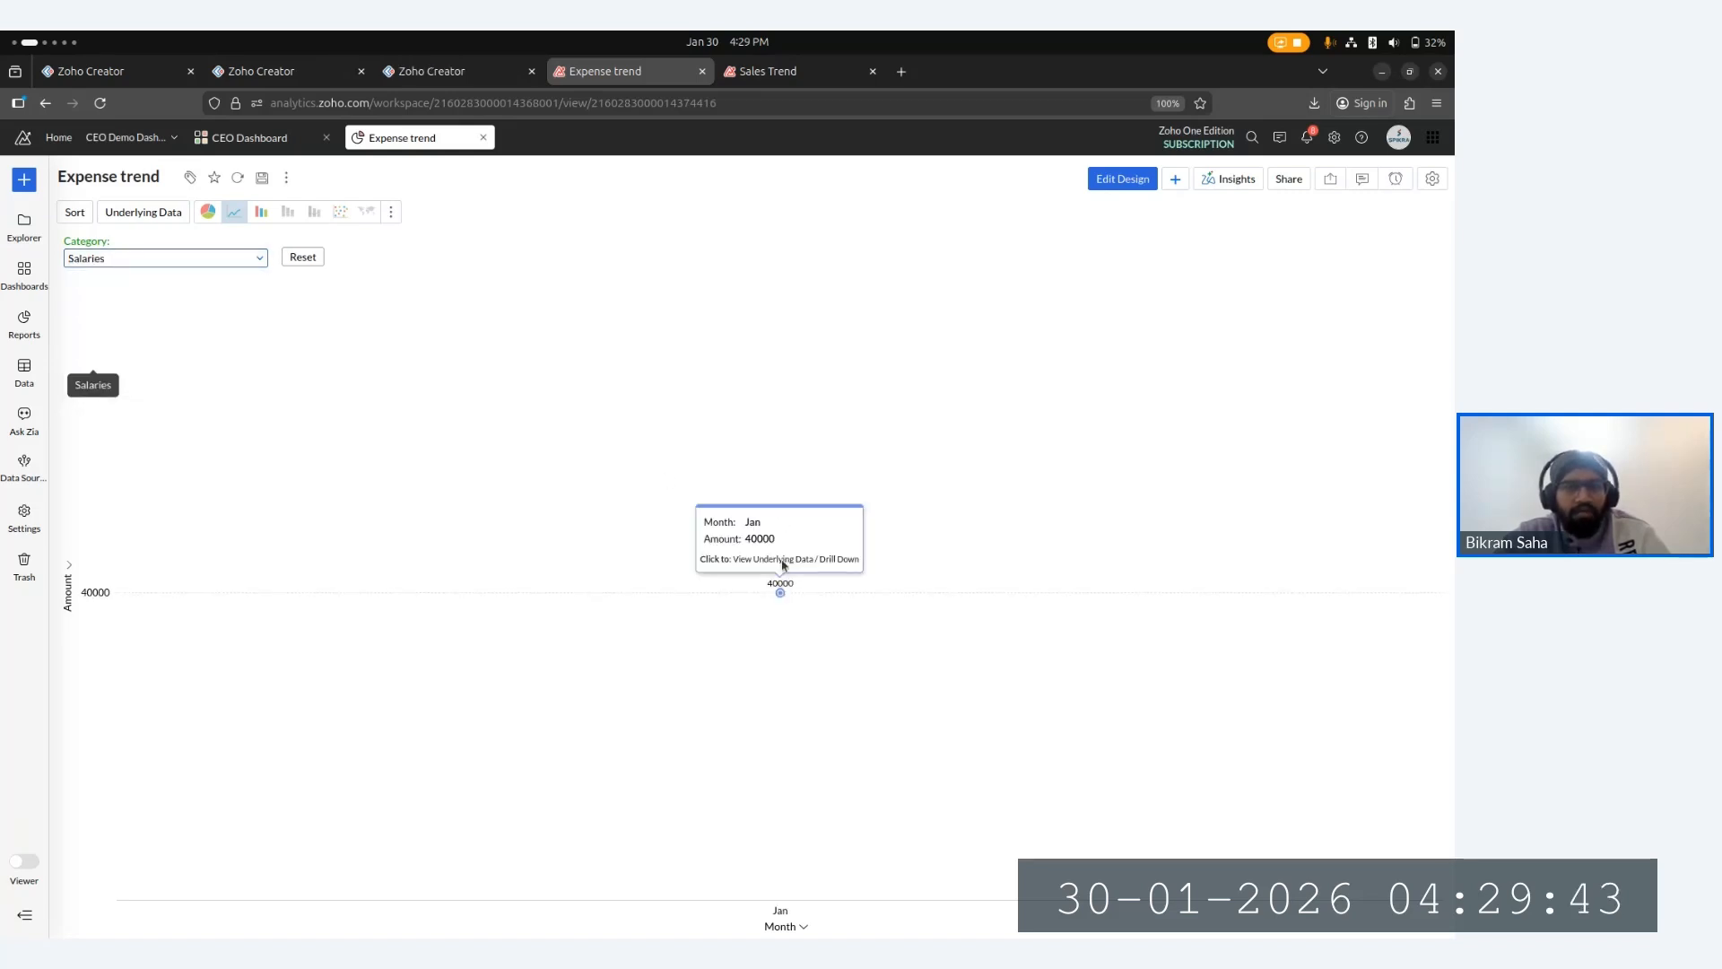
click(123, 259)
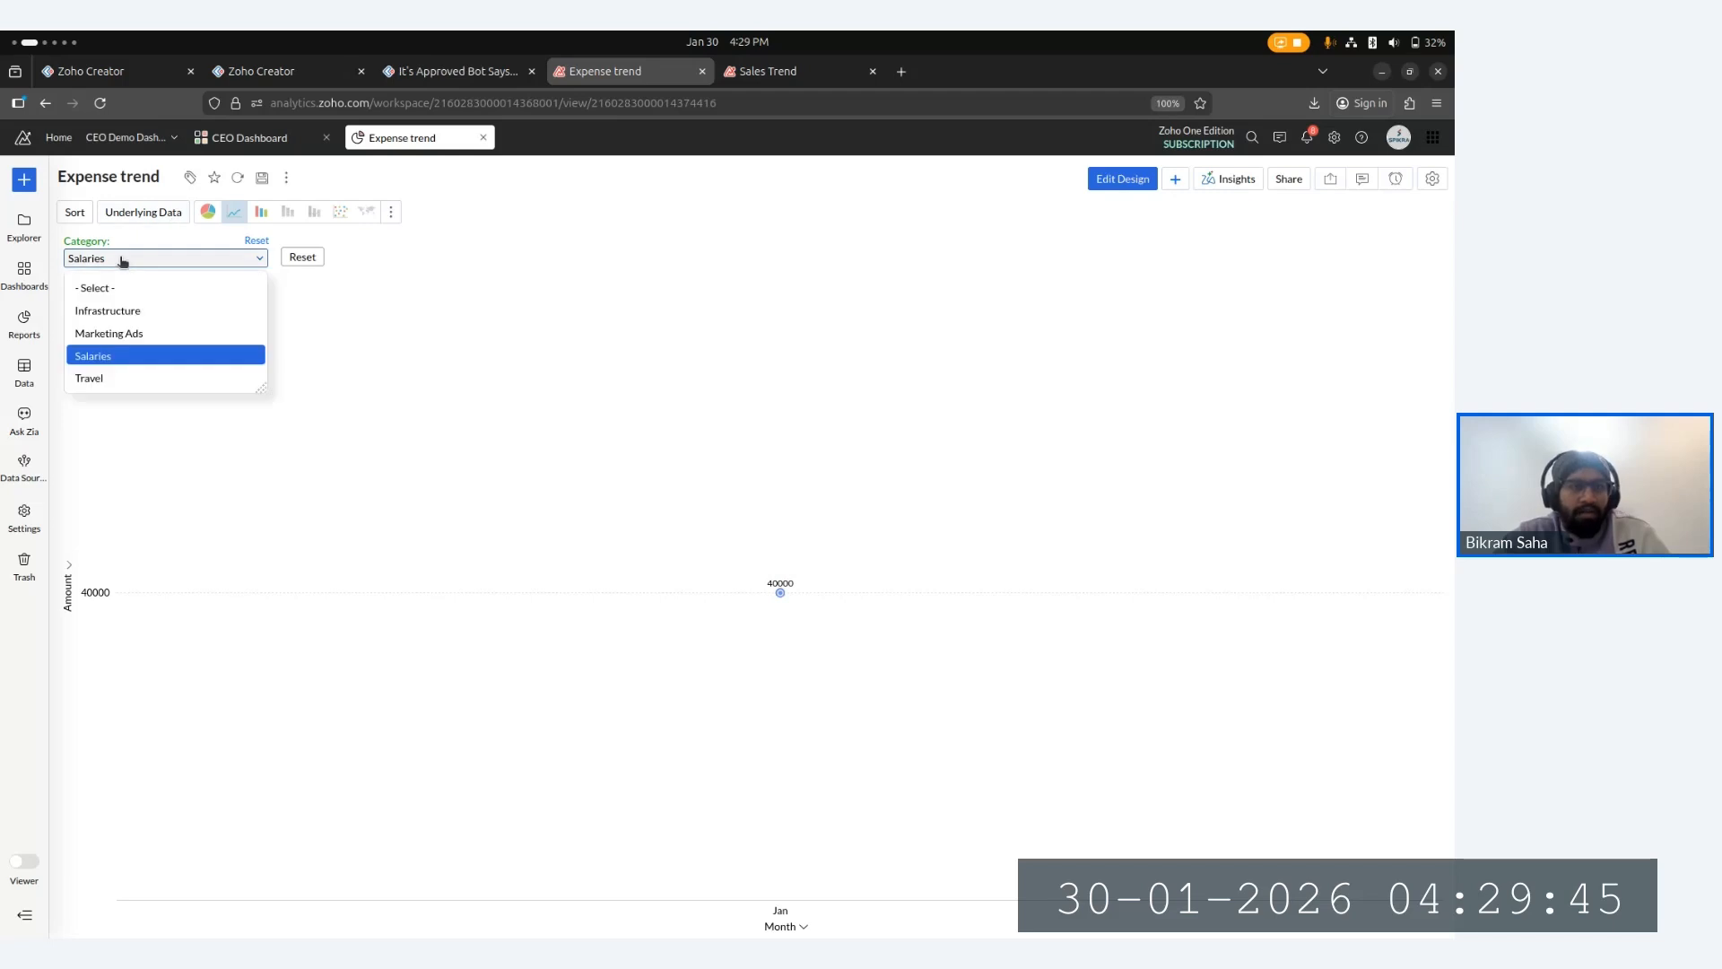
click(162, 378)
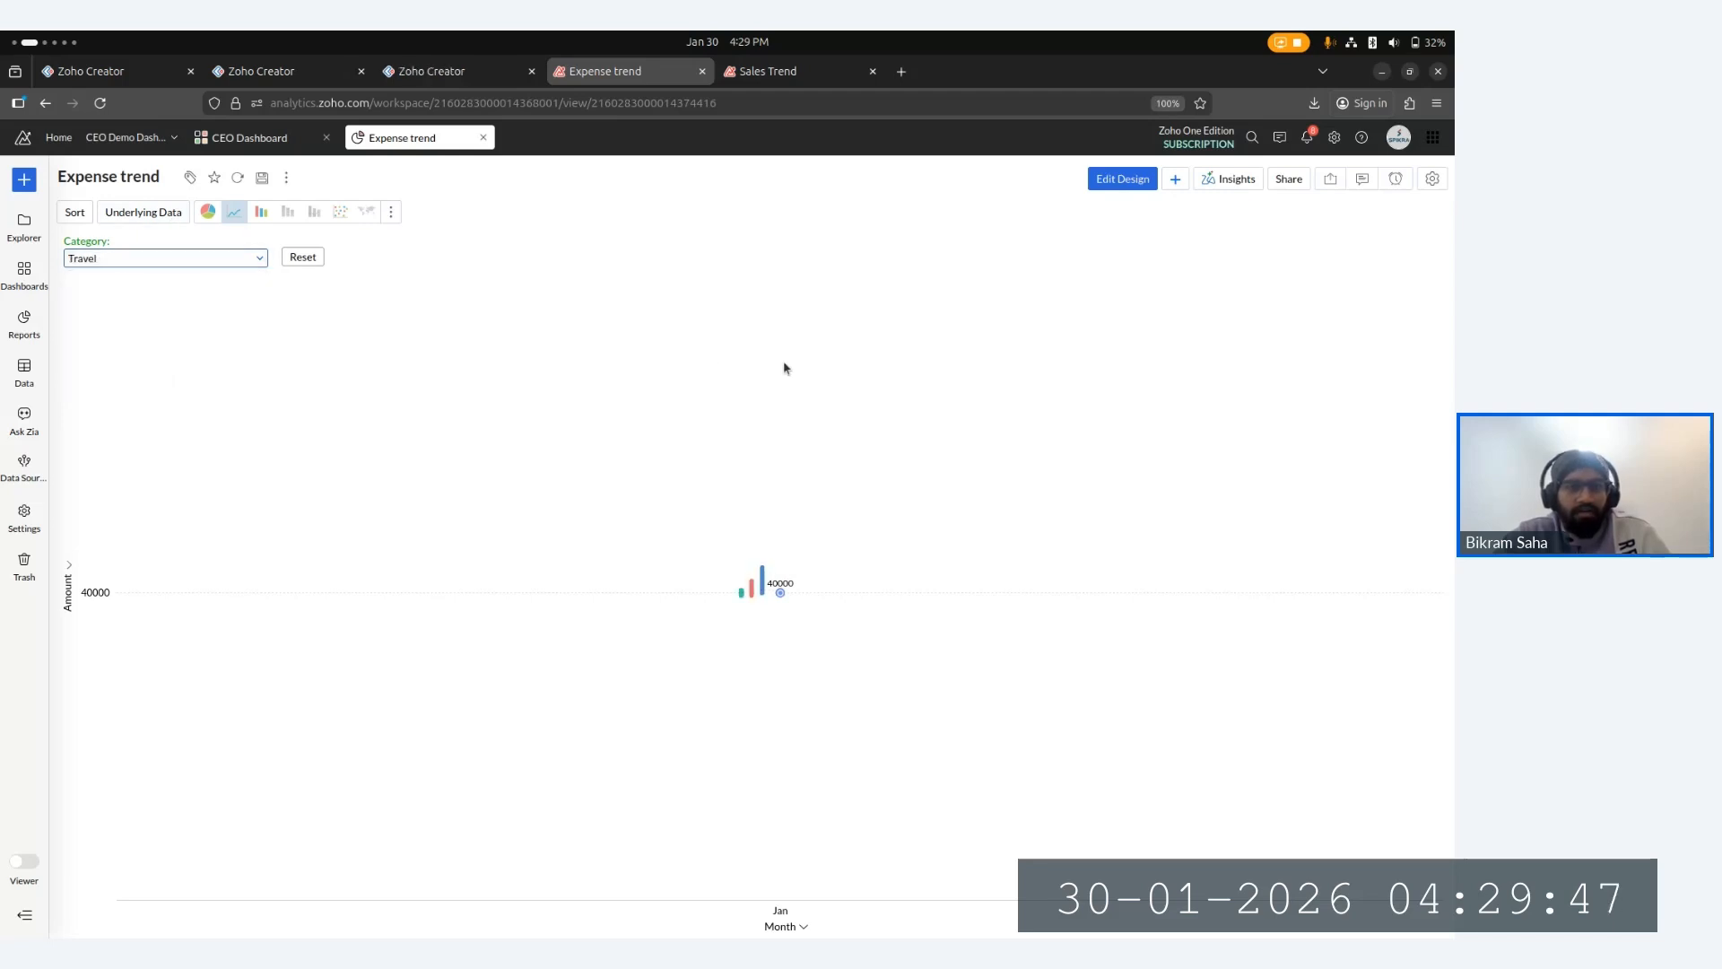
mouse_move(780, 595)
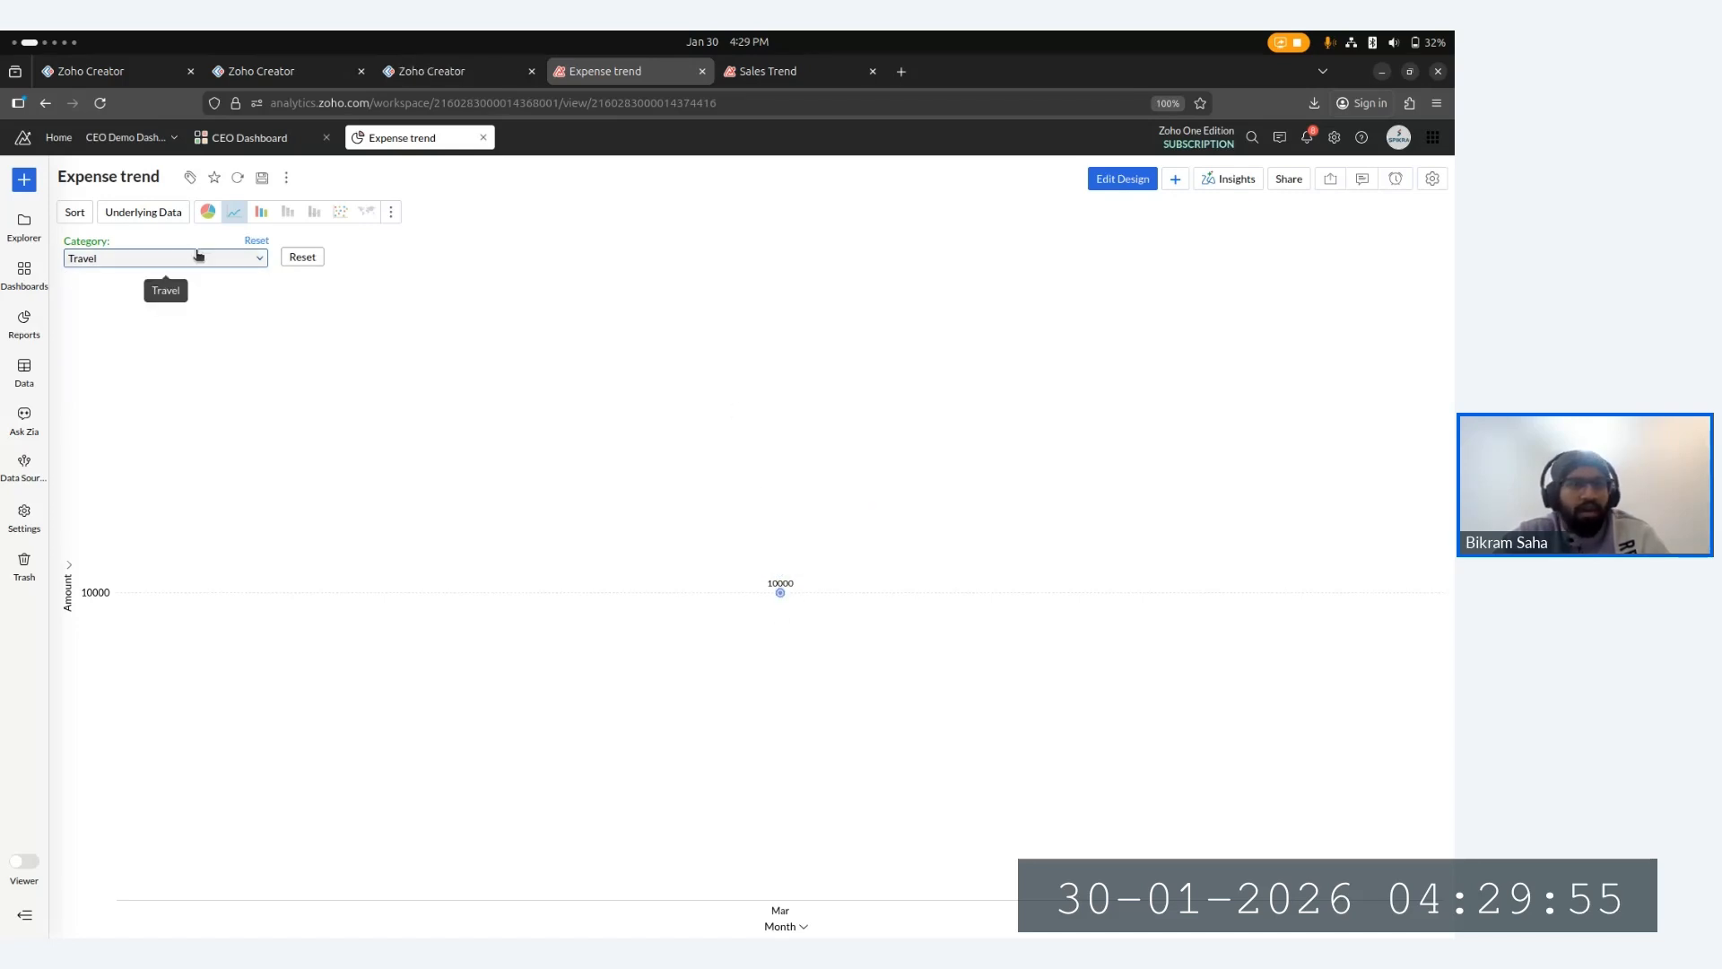
click(256, 240)
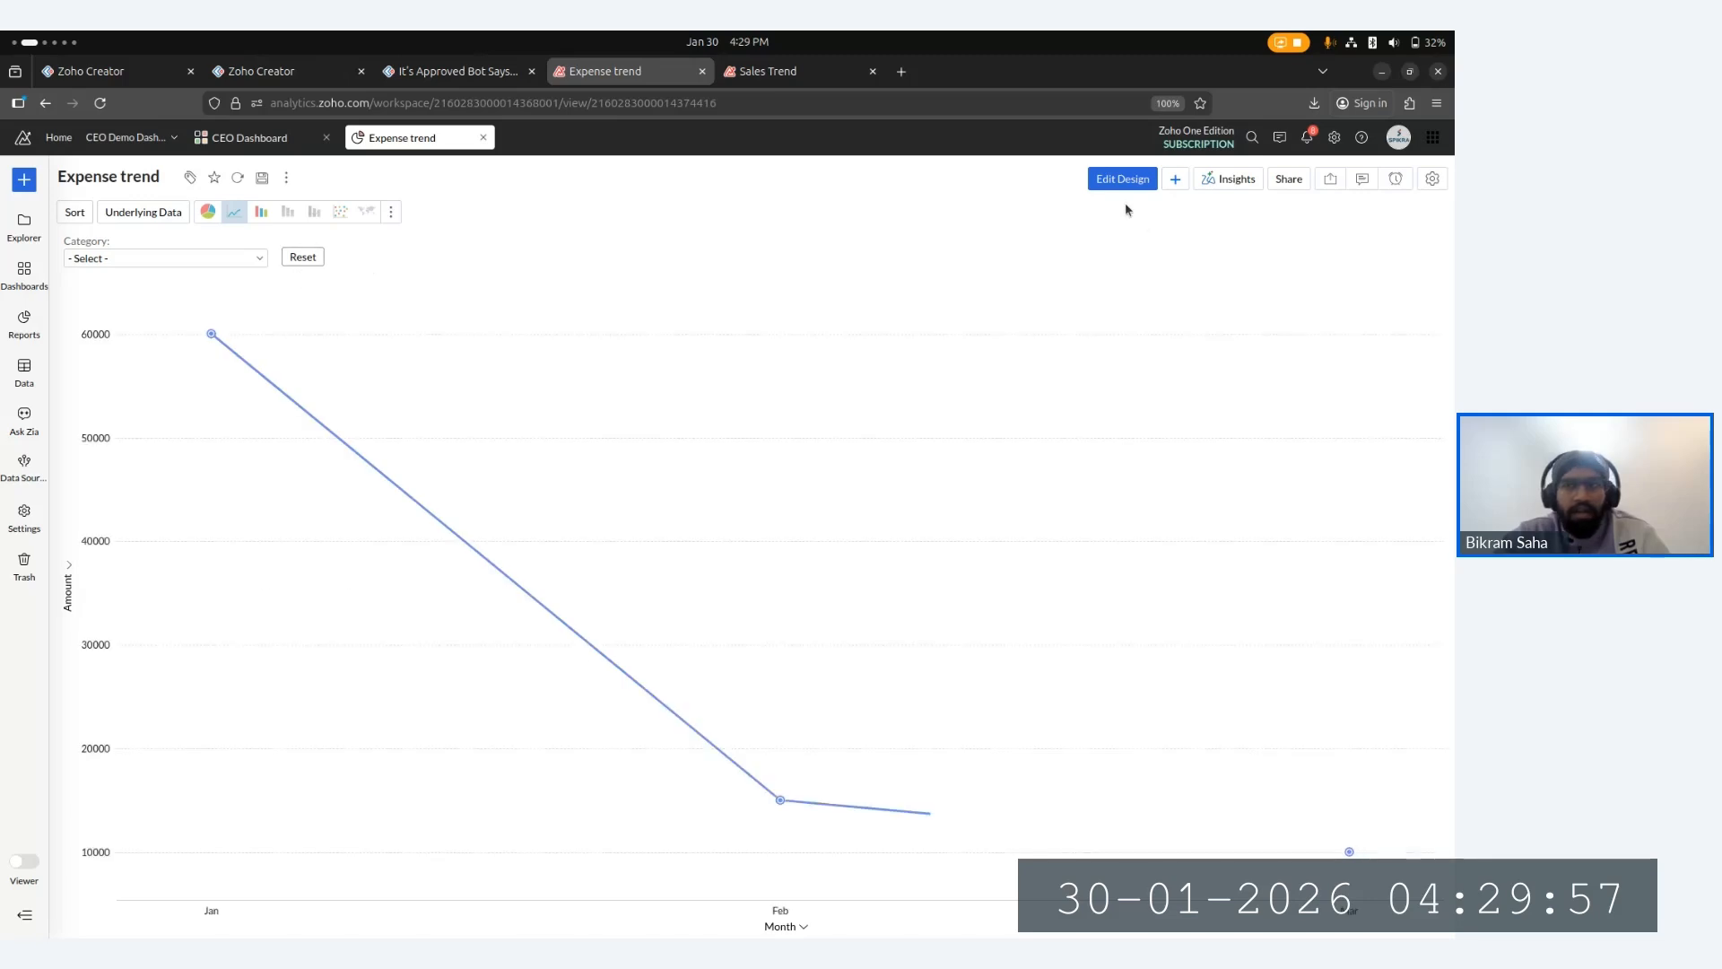
- Return to design mode, delete the Category user filter, regenerate the graph and save the report
click(1114, 177)
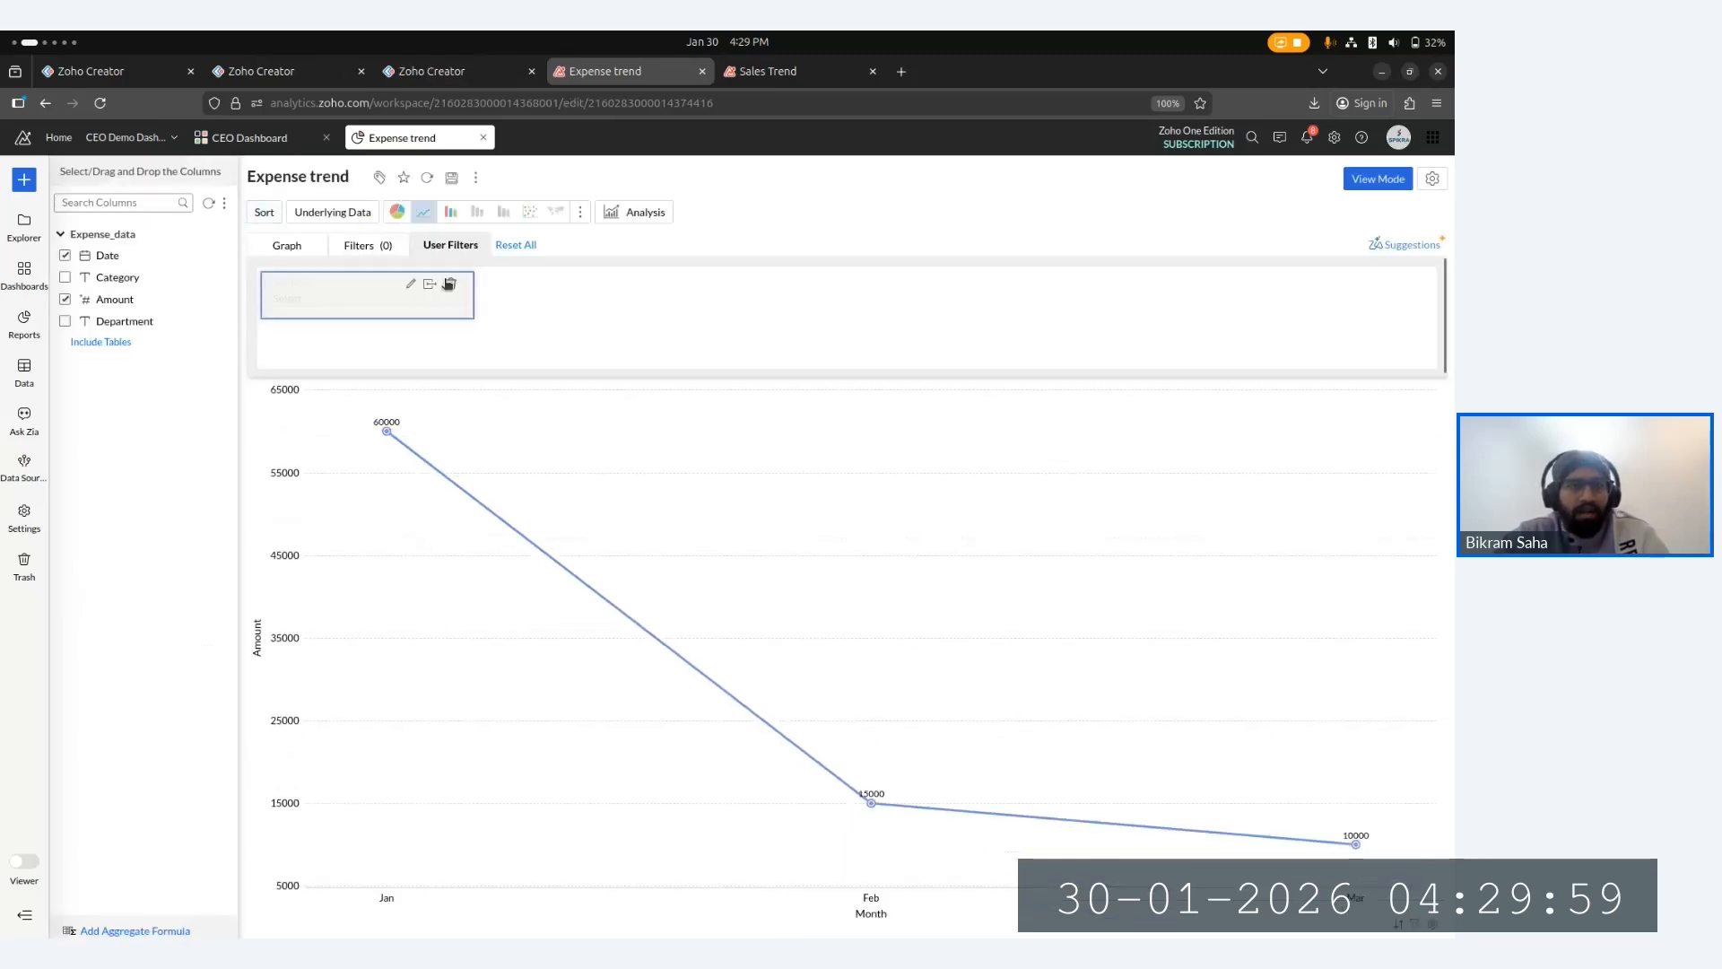
click(452, 286)
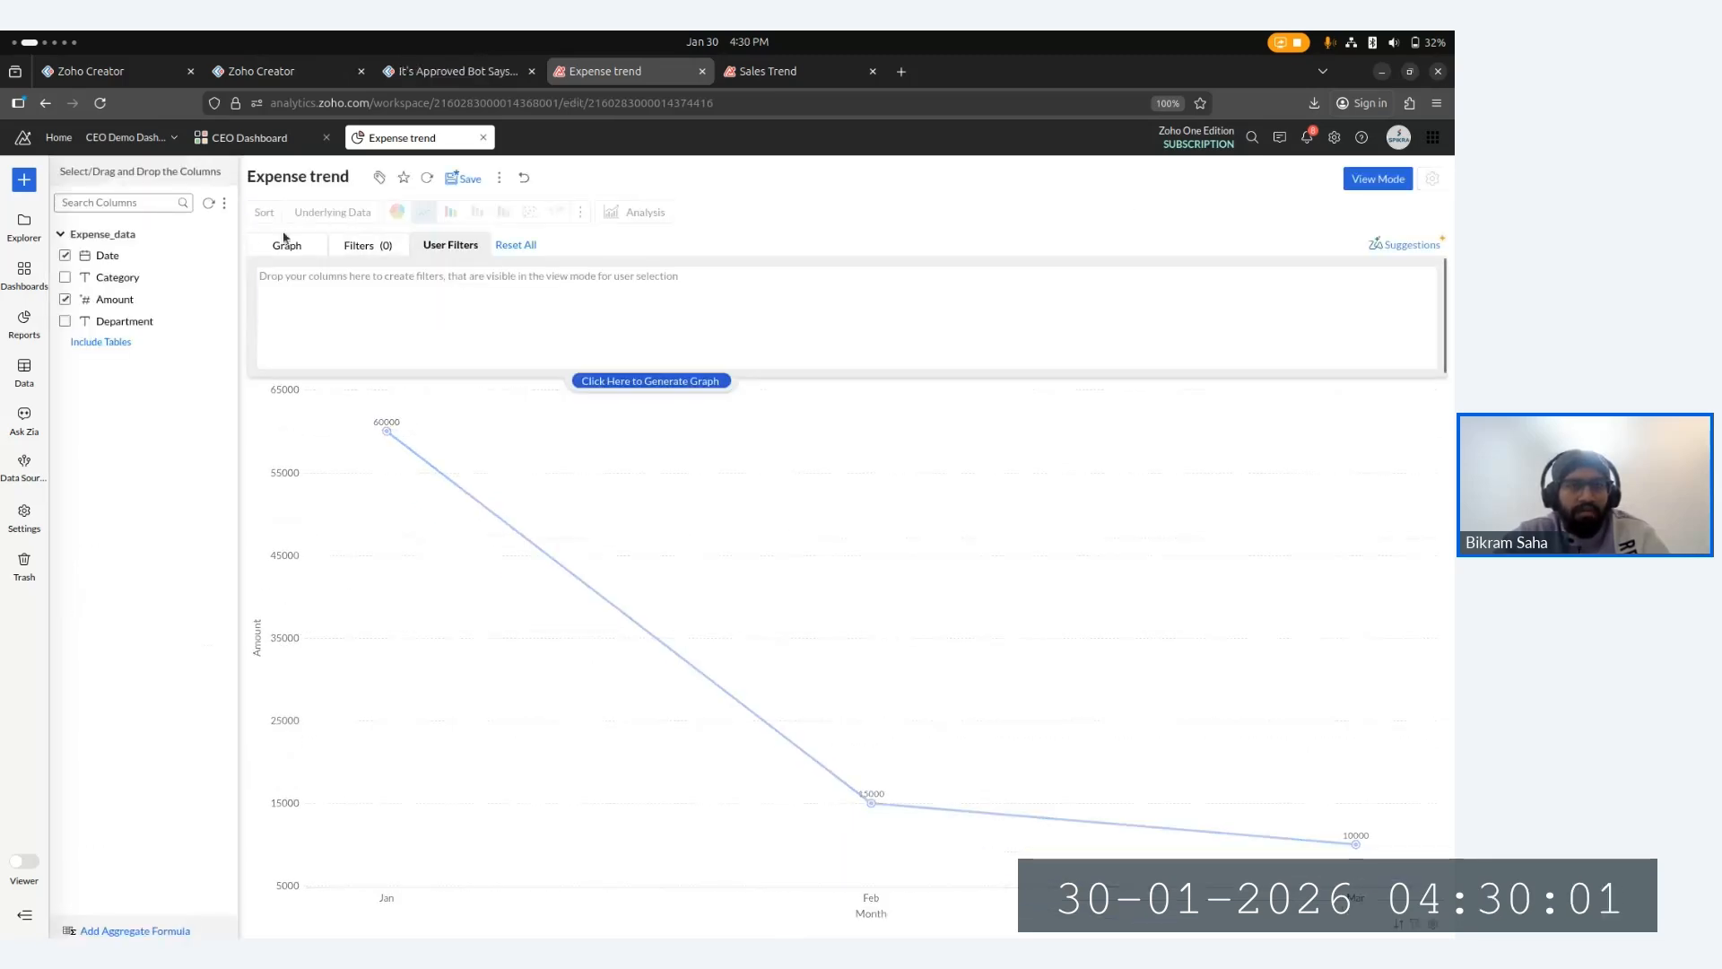
click(633, 381)
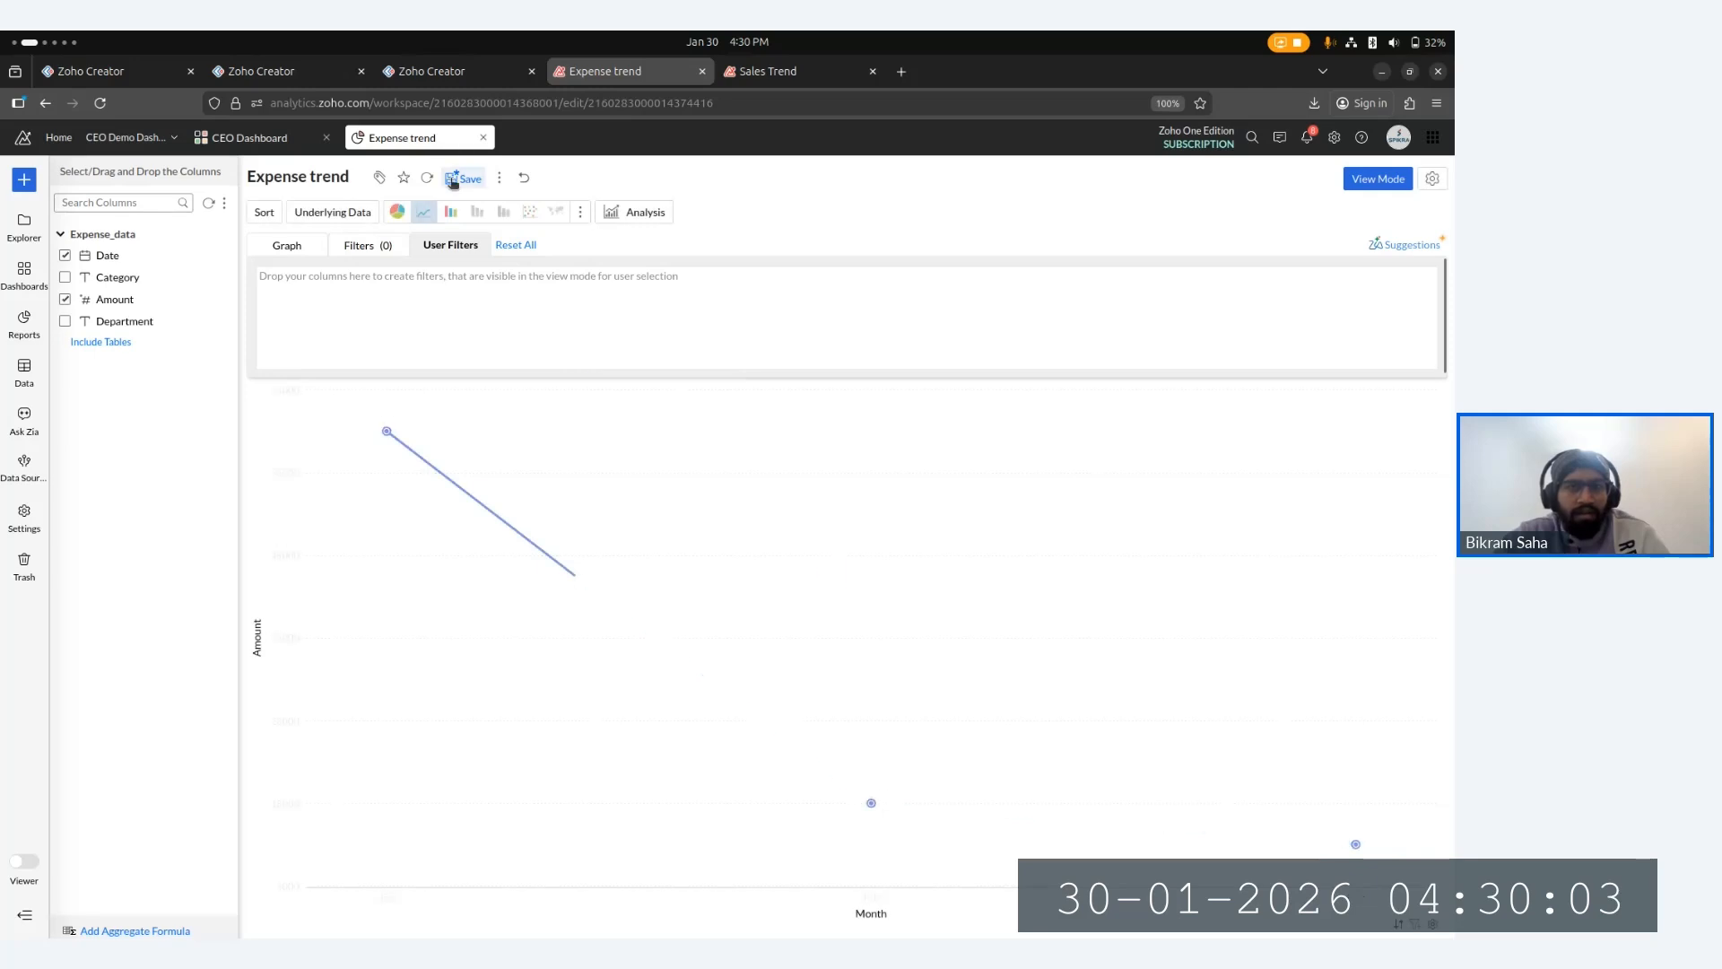
click(463, 179)
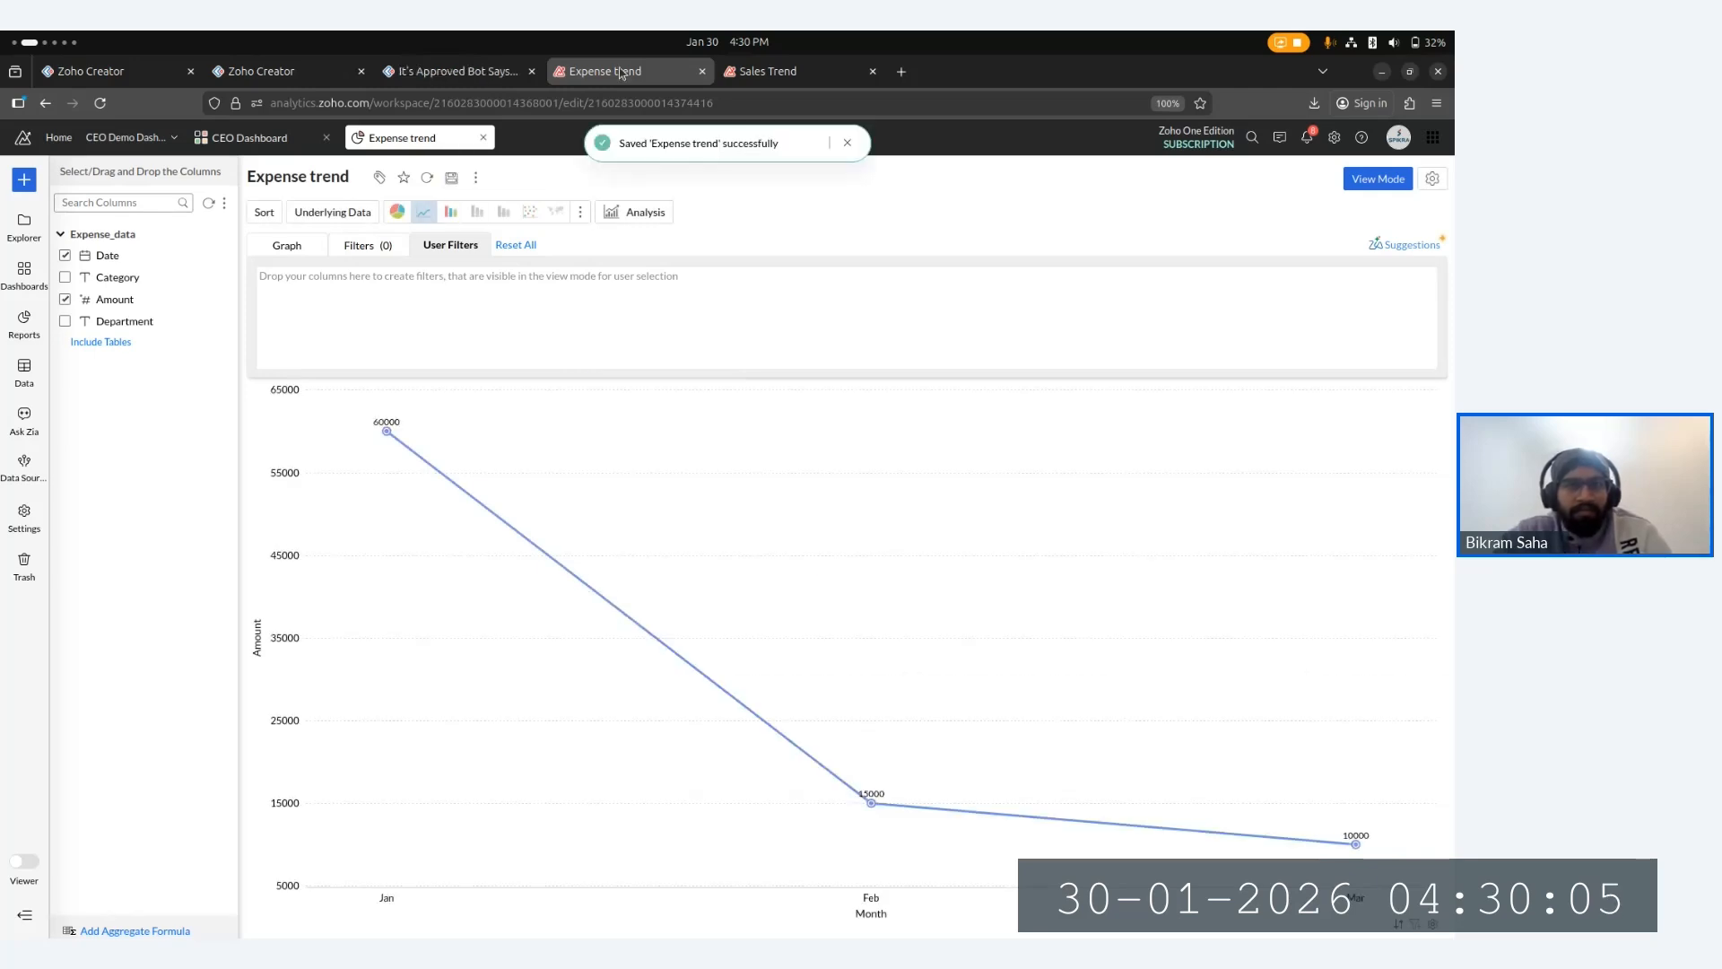
click(849, 144)
- Open the Budget_data and Expense_data tables from the workspace's data list
click(283, 138)
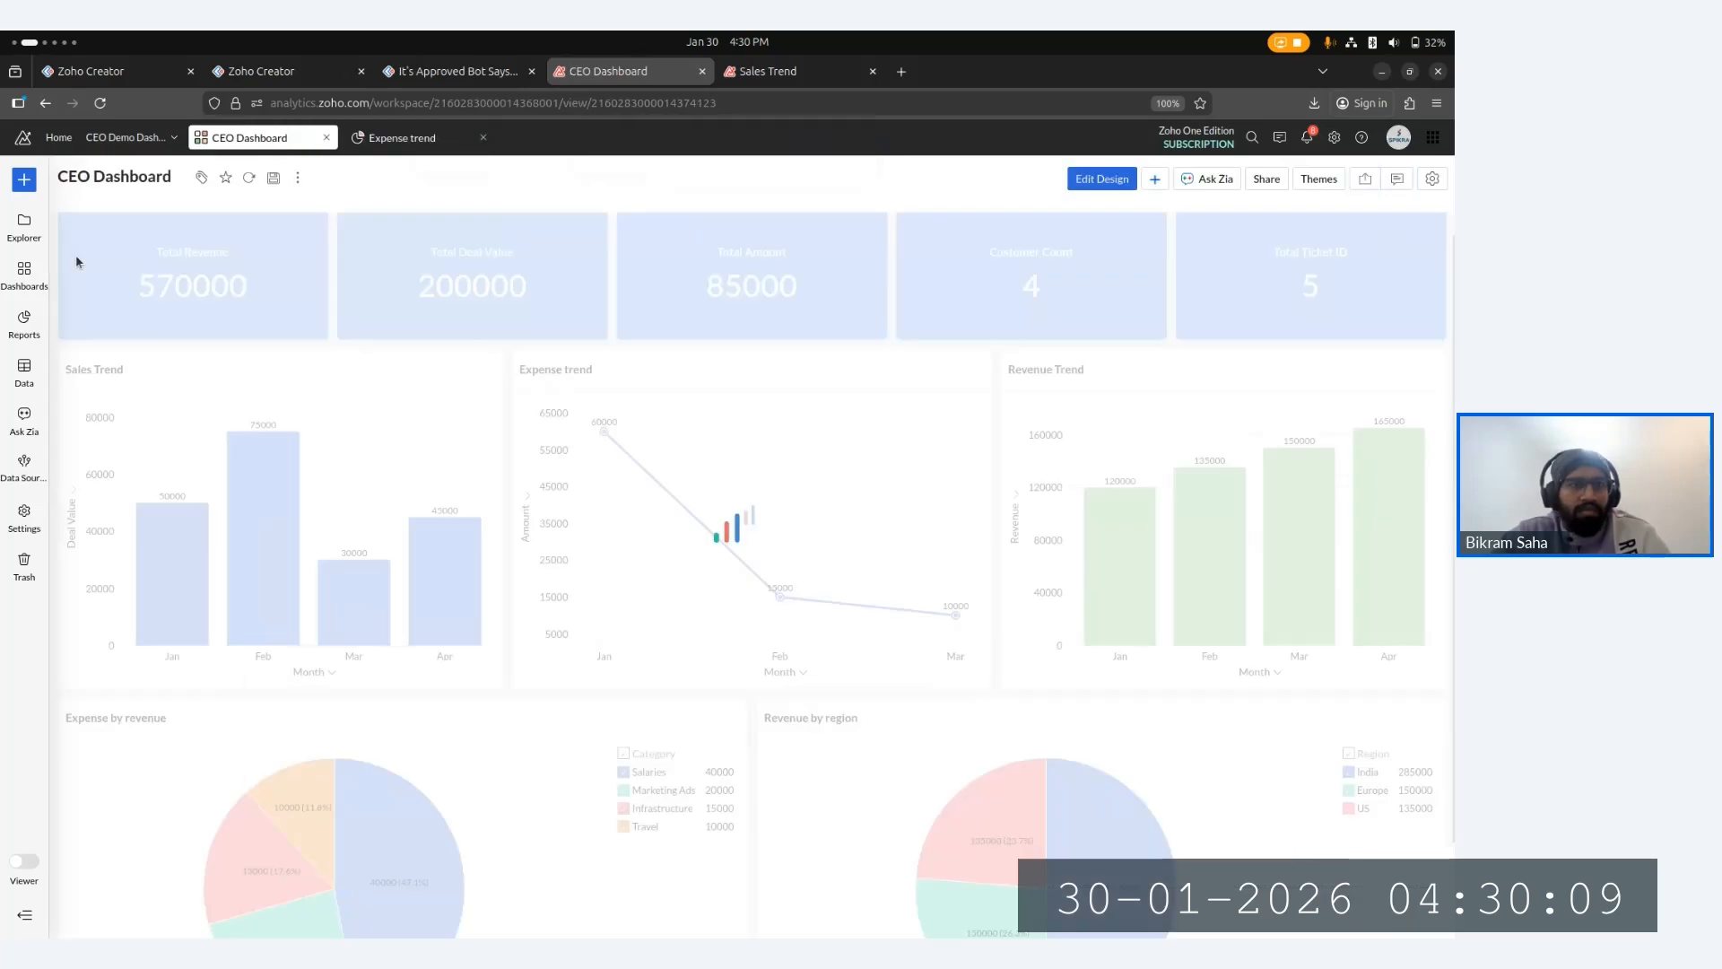
click(21, 378)
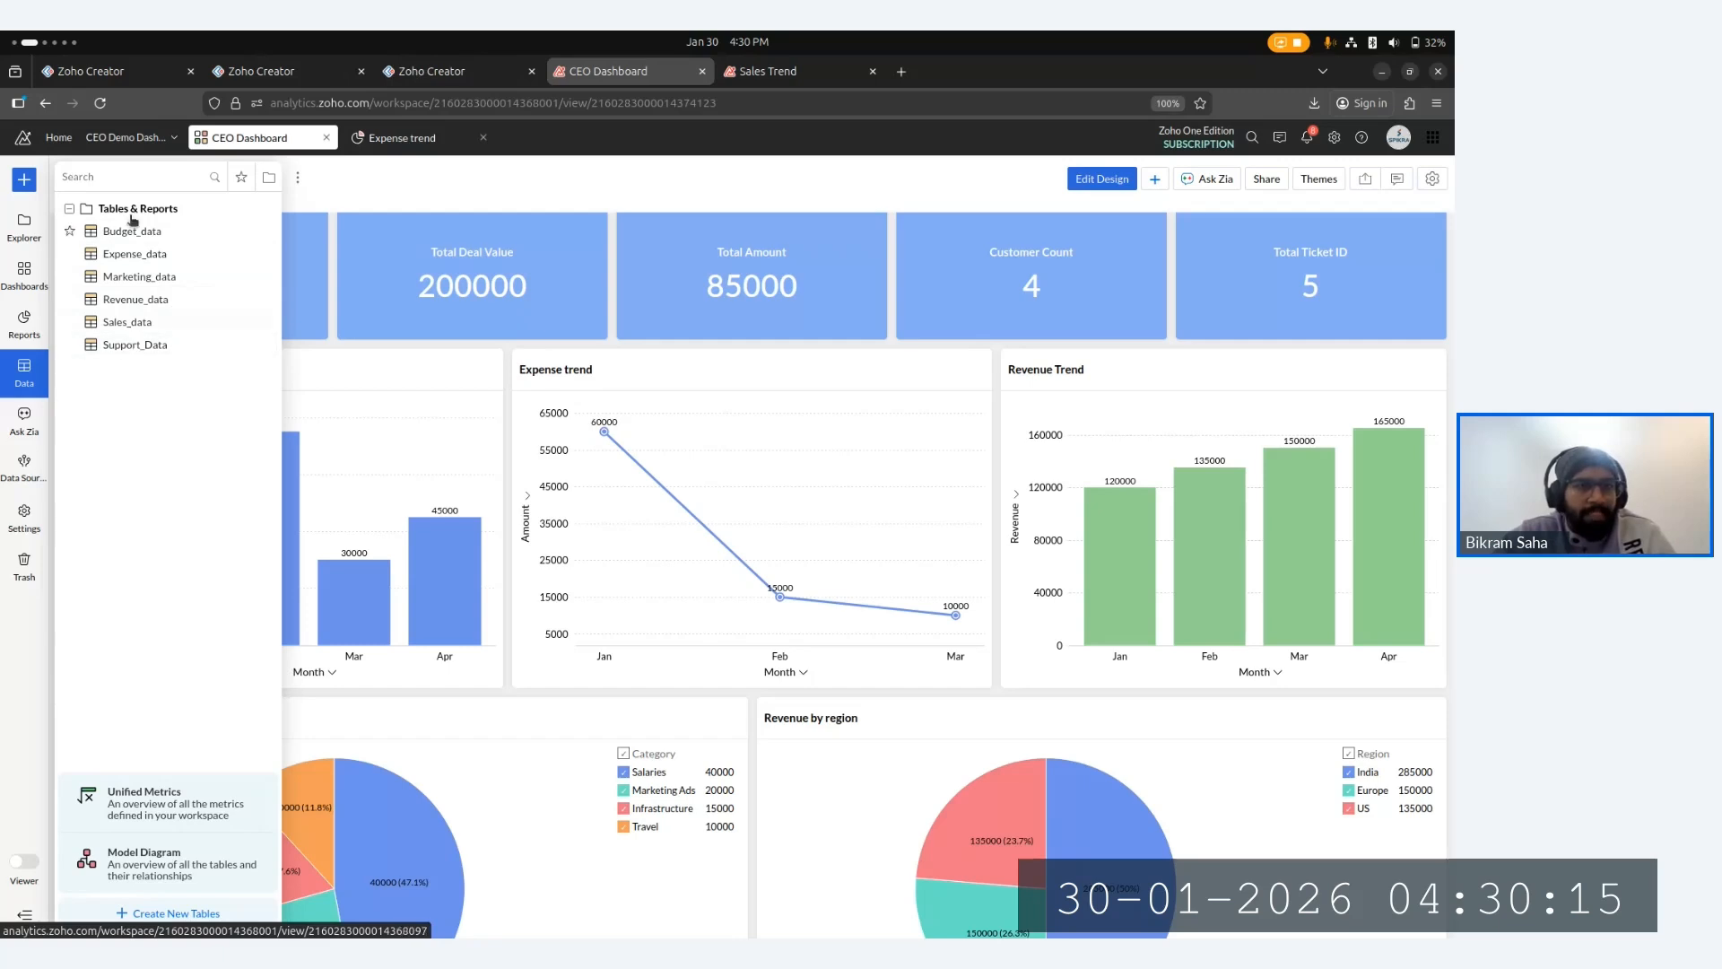
click(132, 229)
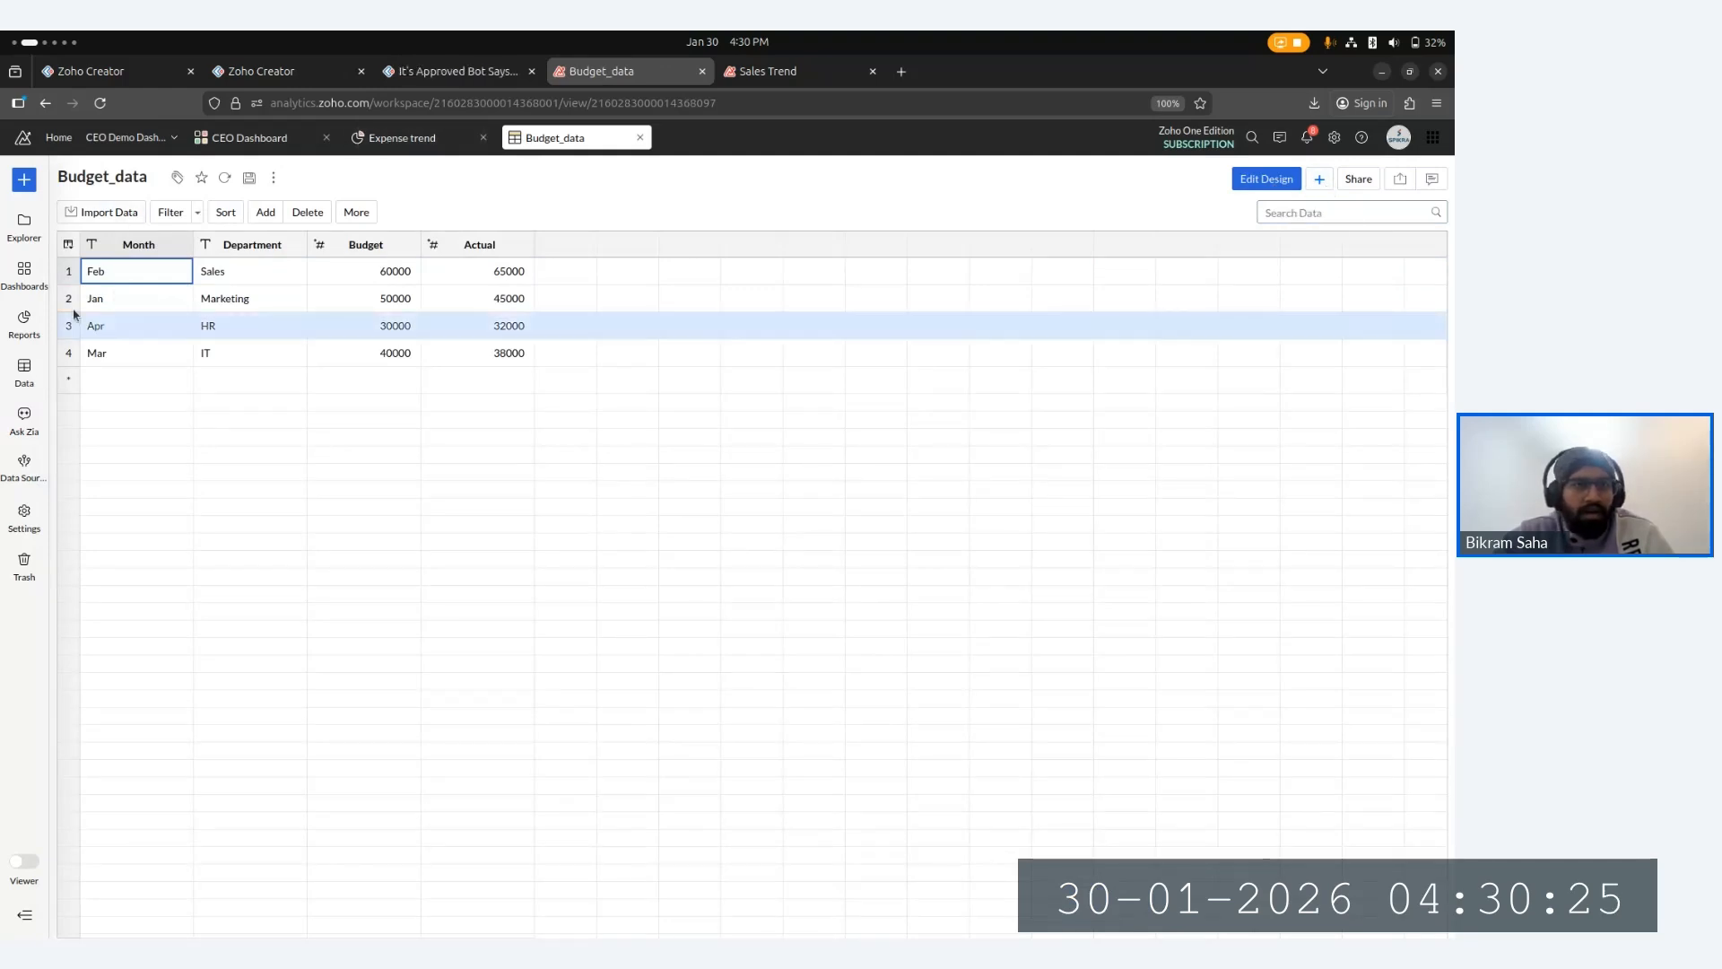
click(410, 136)
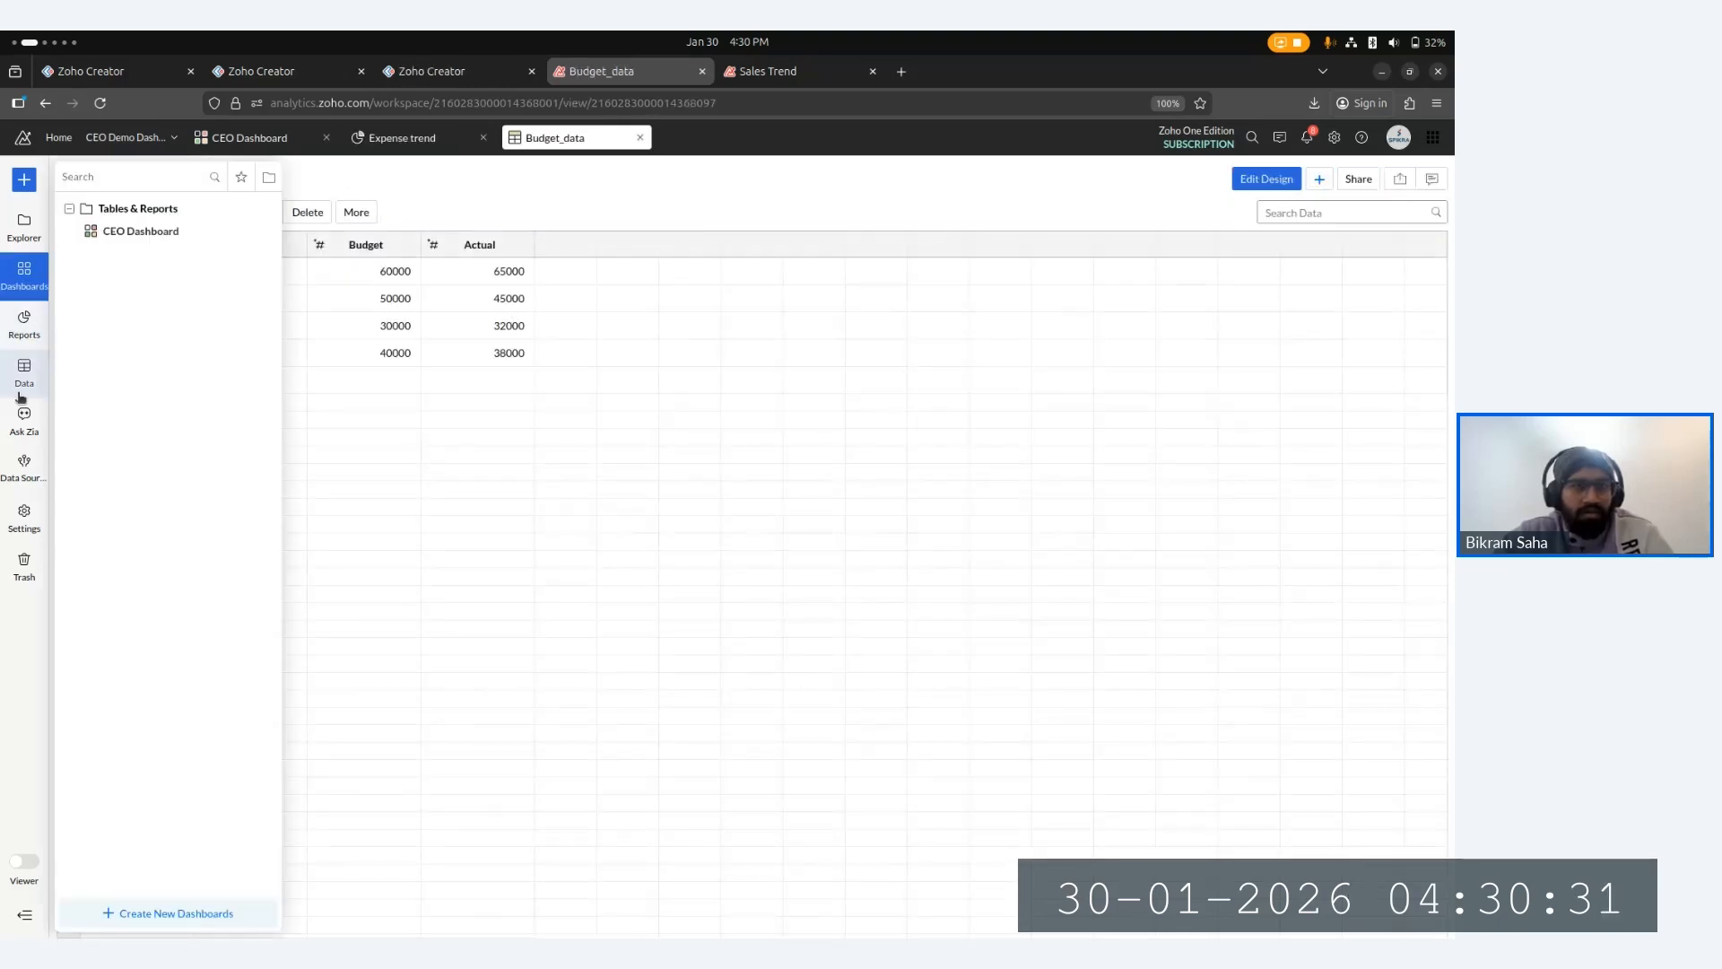
mouse_move(25, 369)
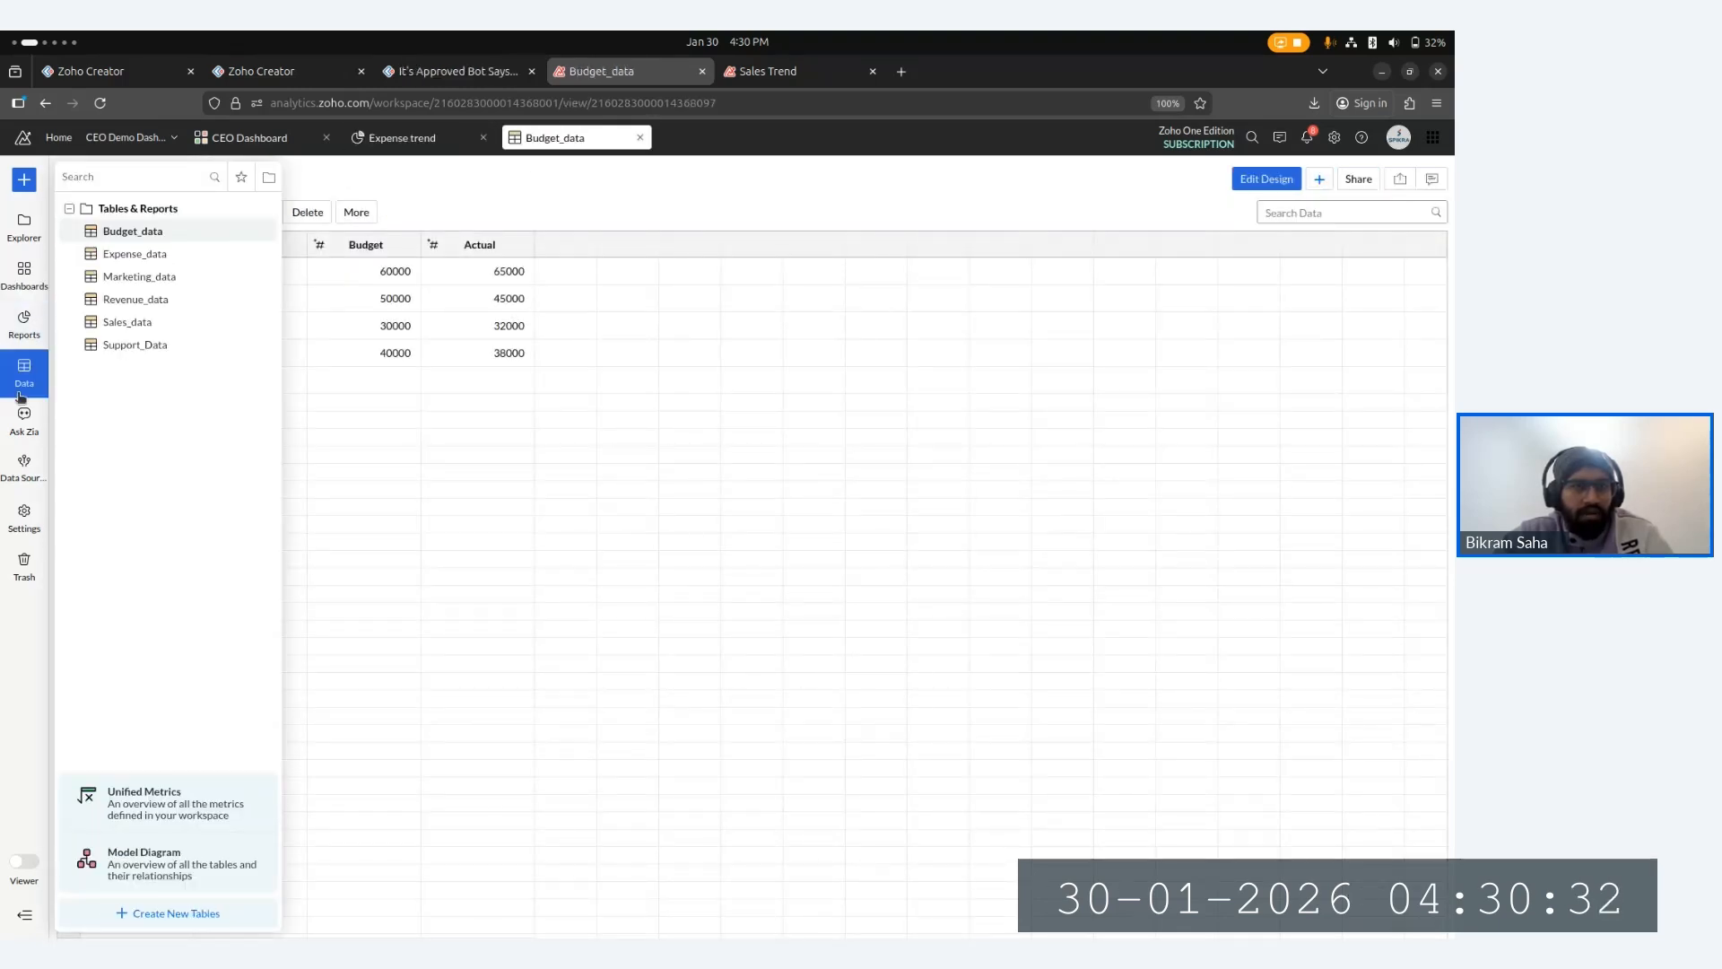
click(147, 255)
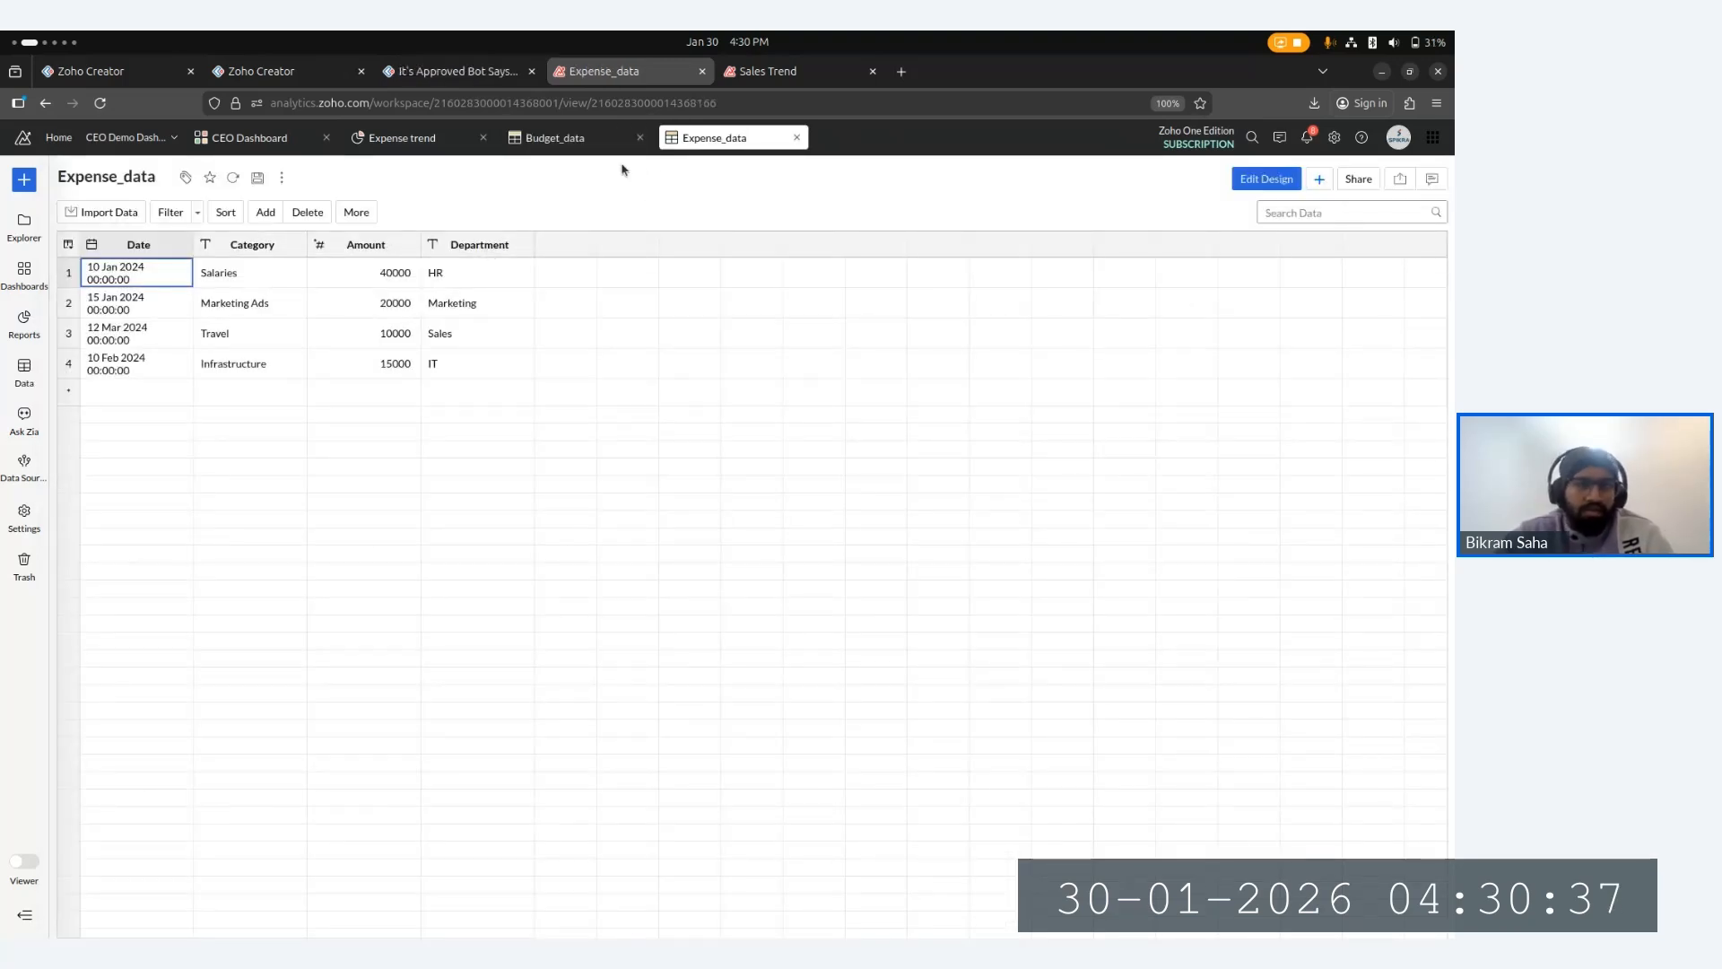
- Compare the Budget_data and Expense_data tables by switching between their tabs
click(543, 144)
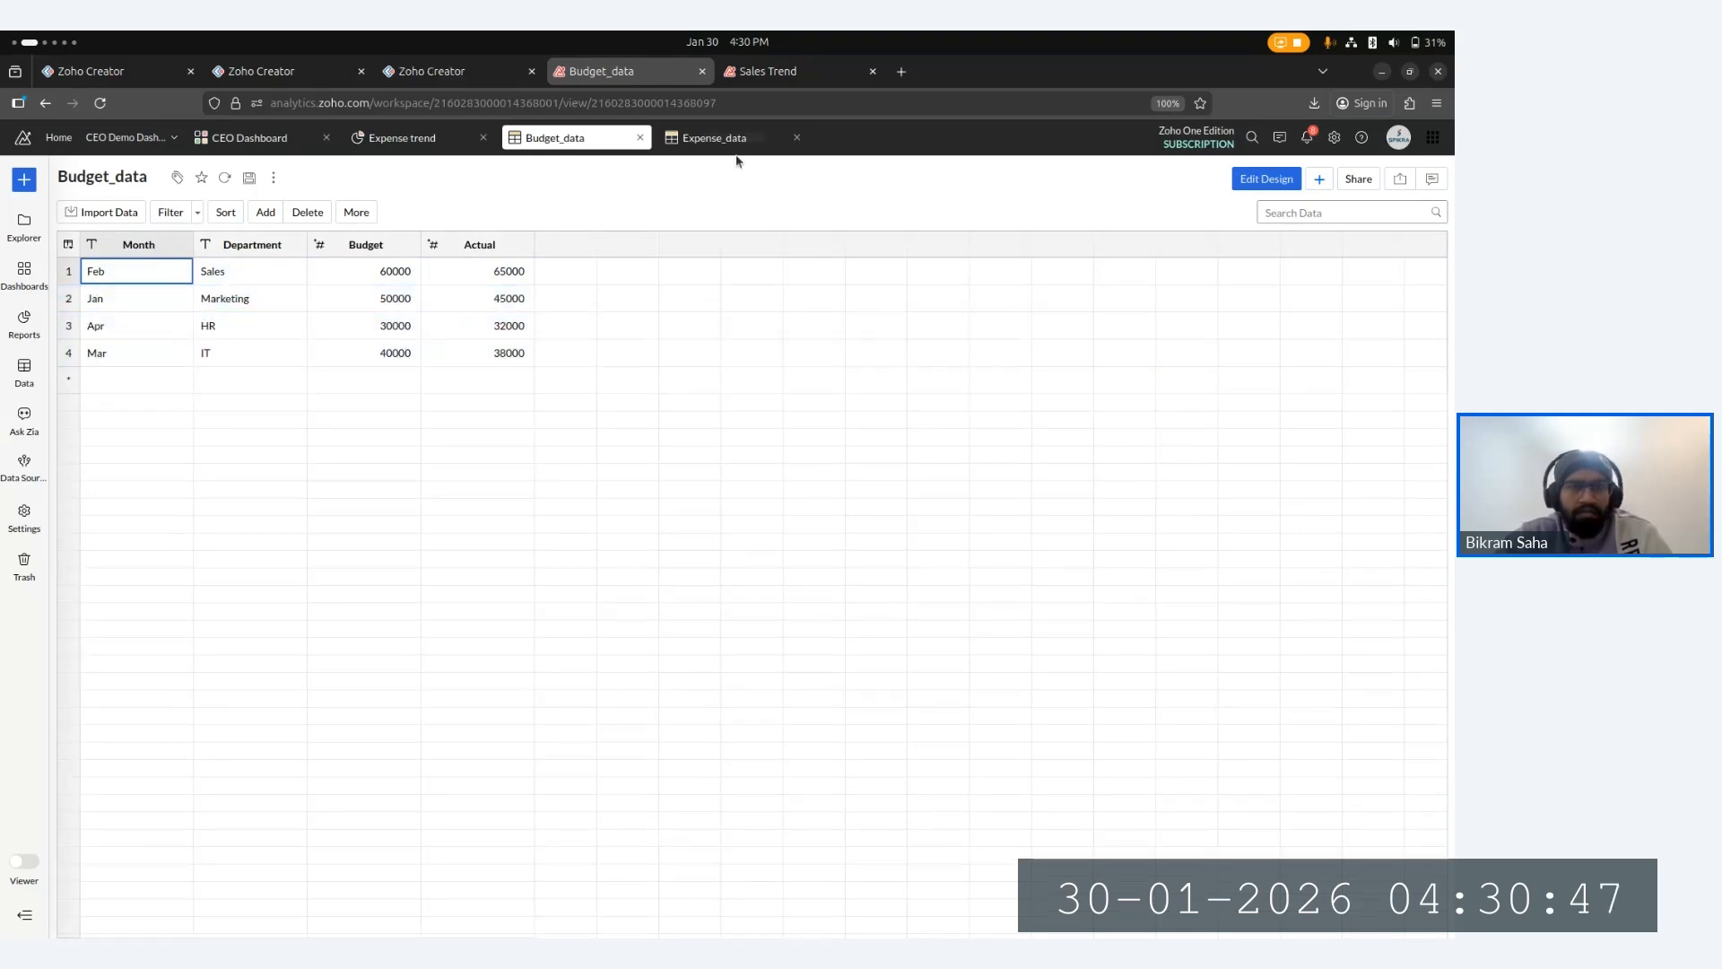
click(709, 144)
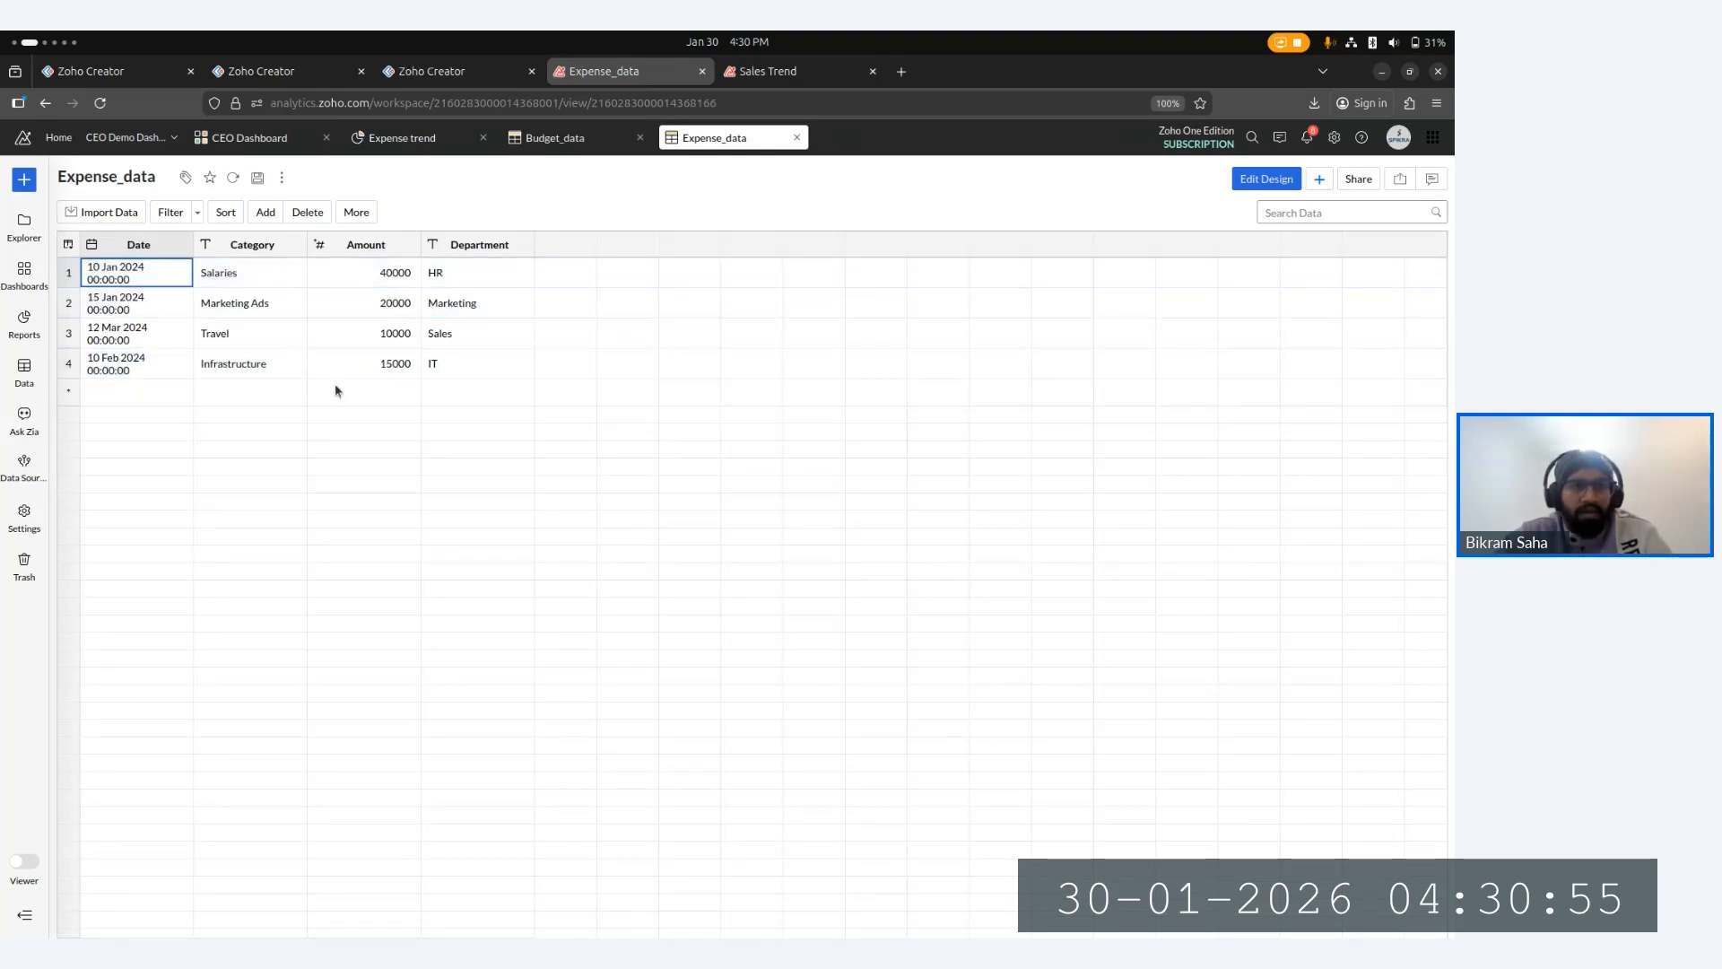
click(529, 138)
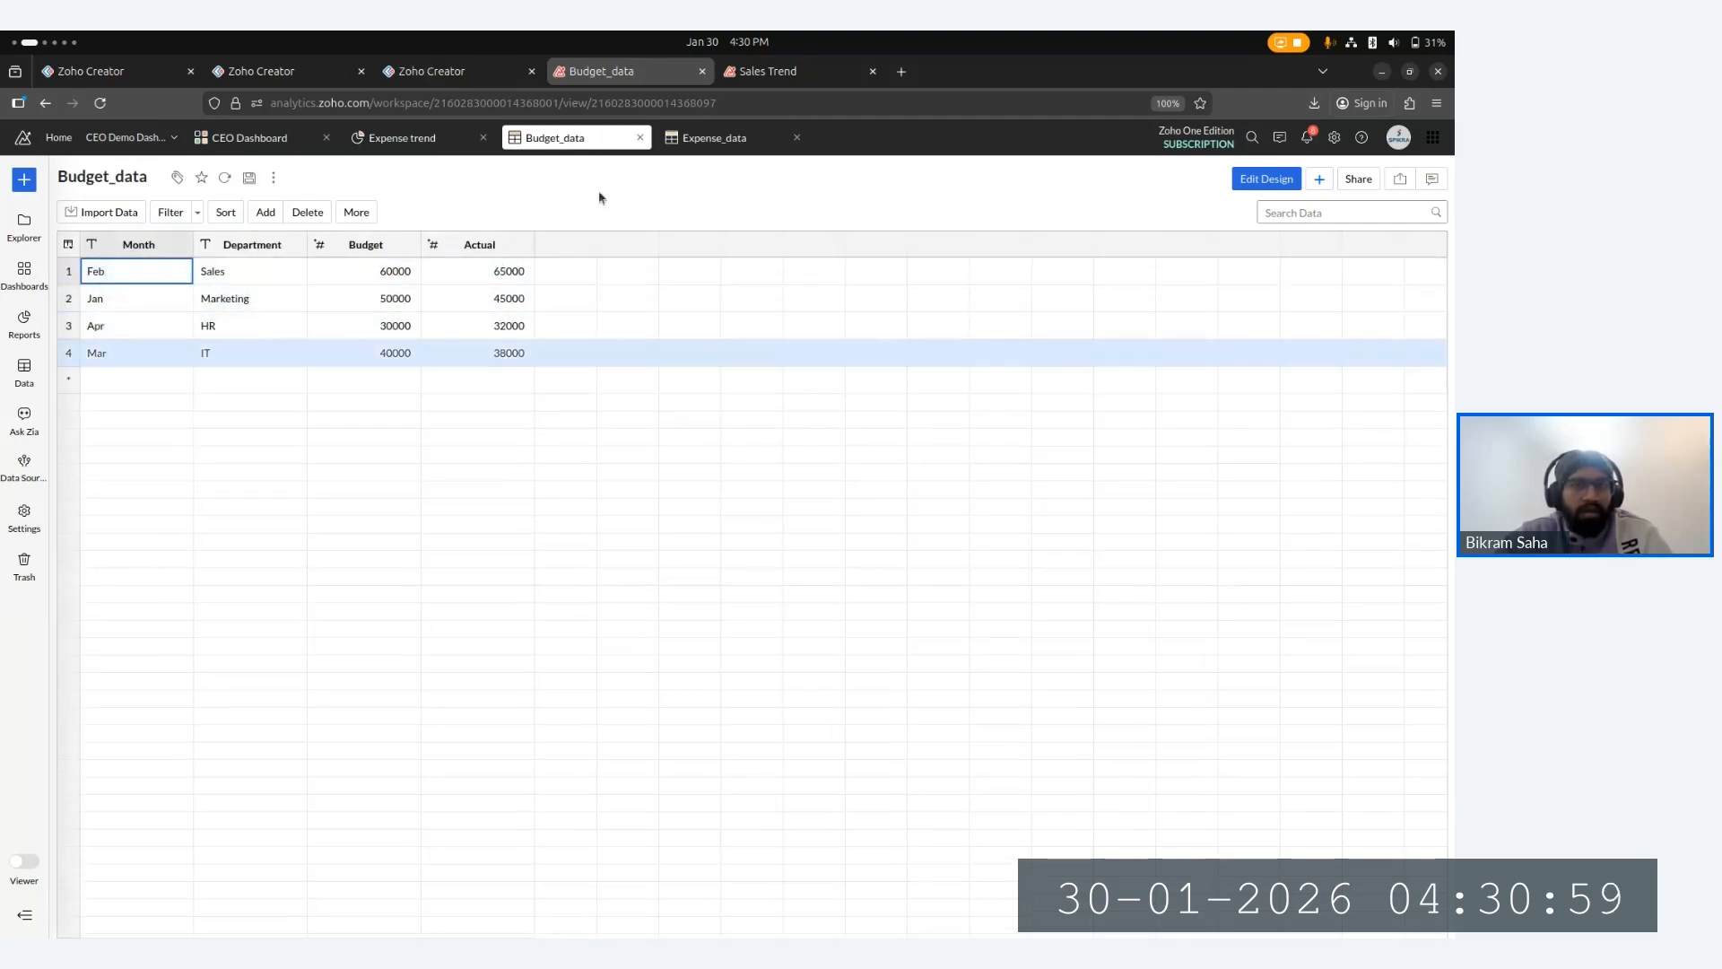
click(736, 139)
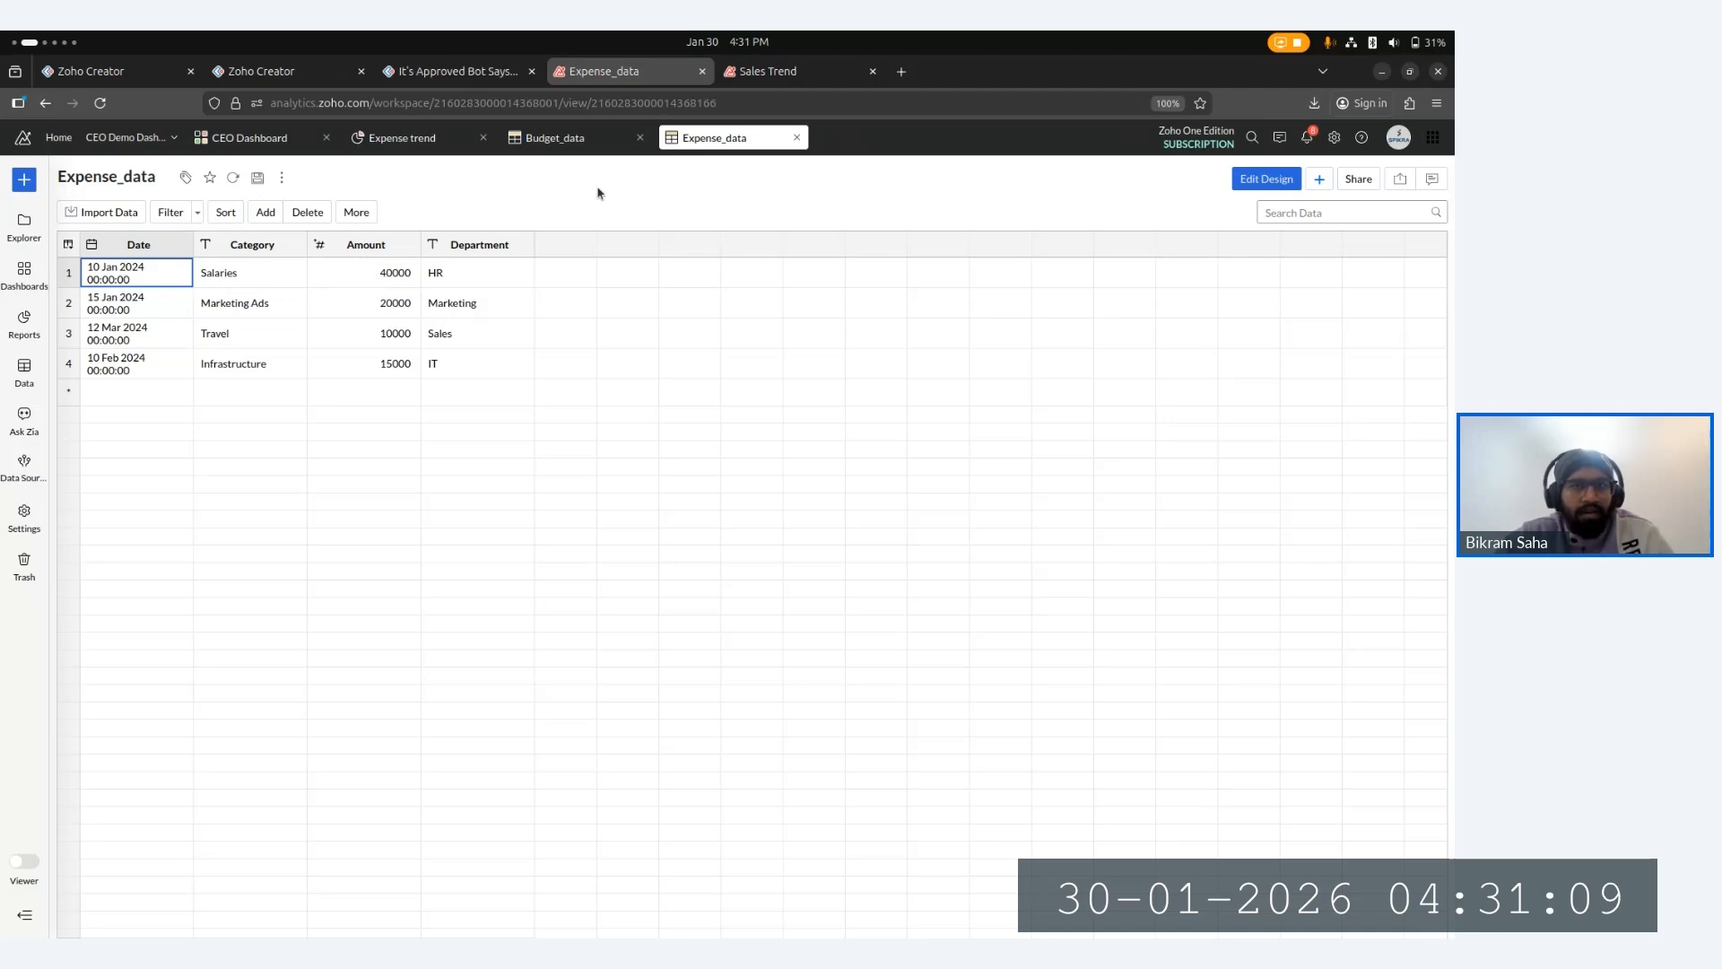
click(557, 138)
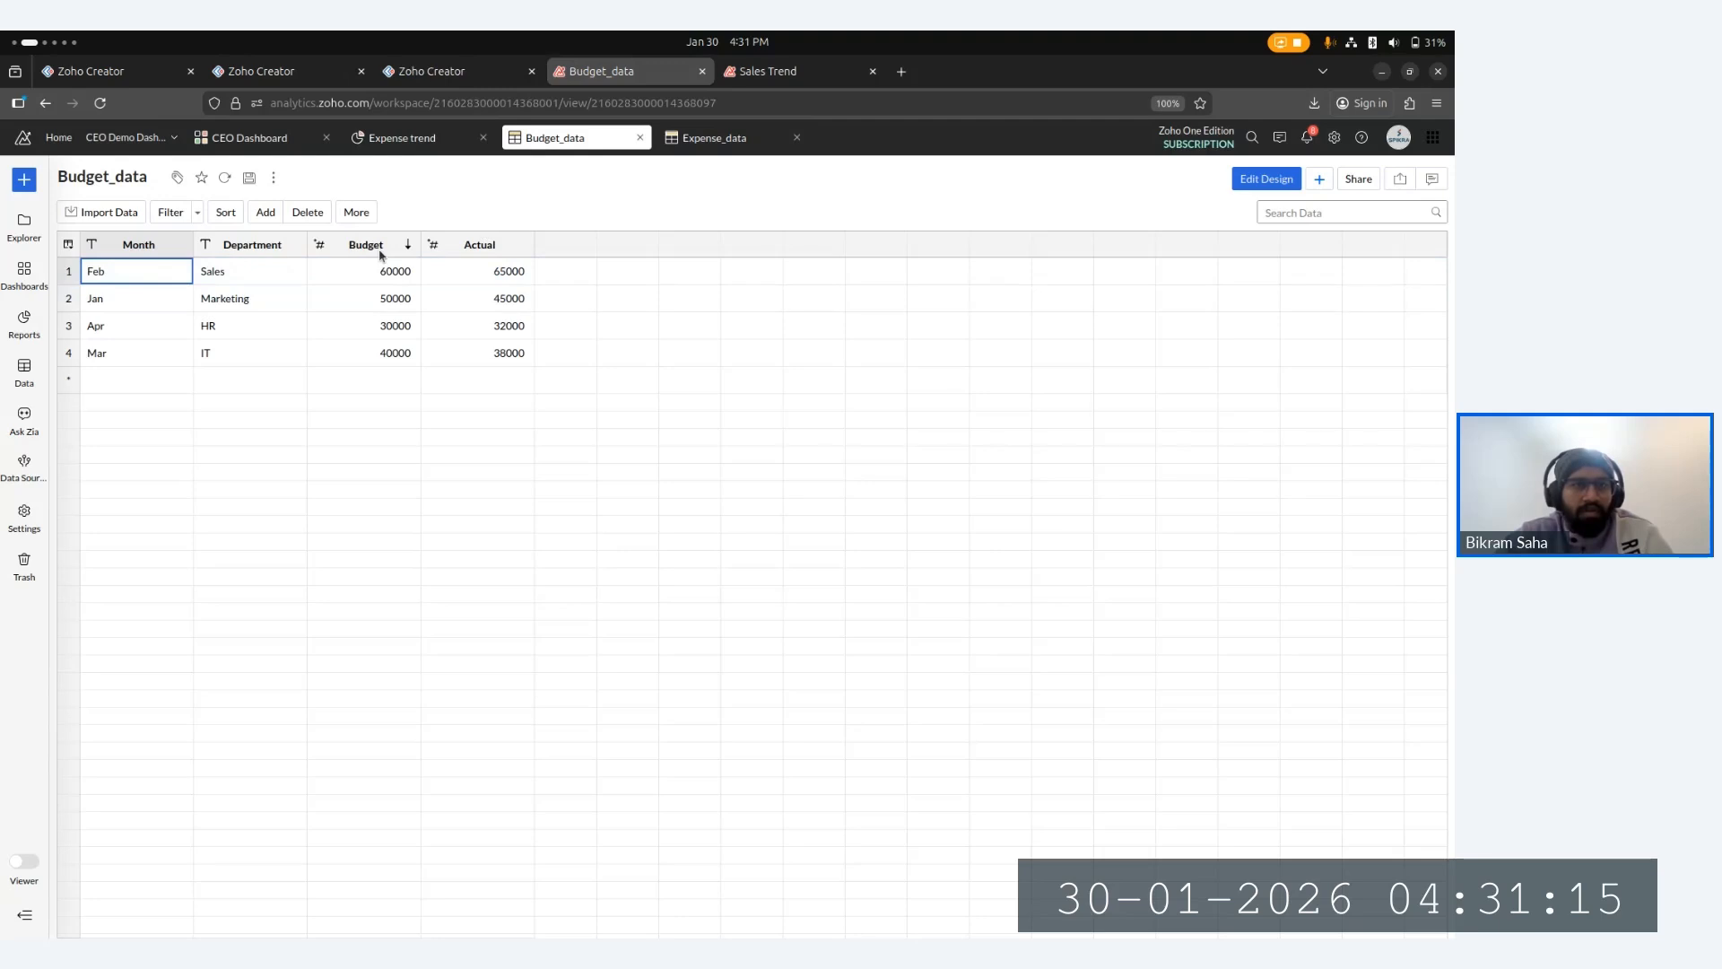
click(714, 138)
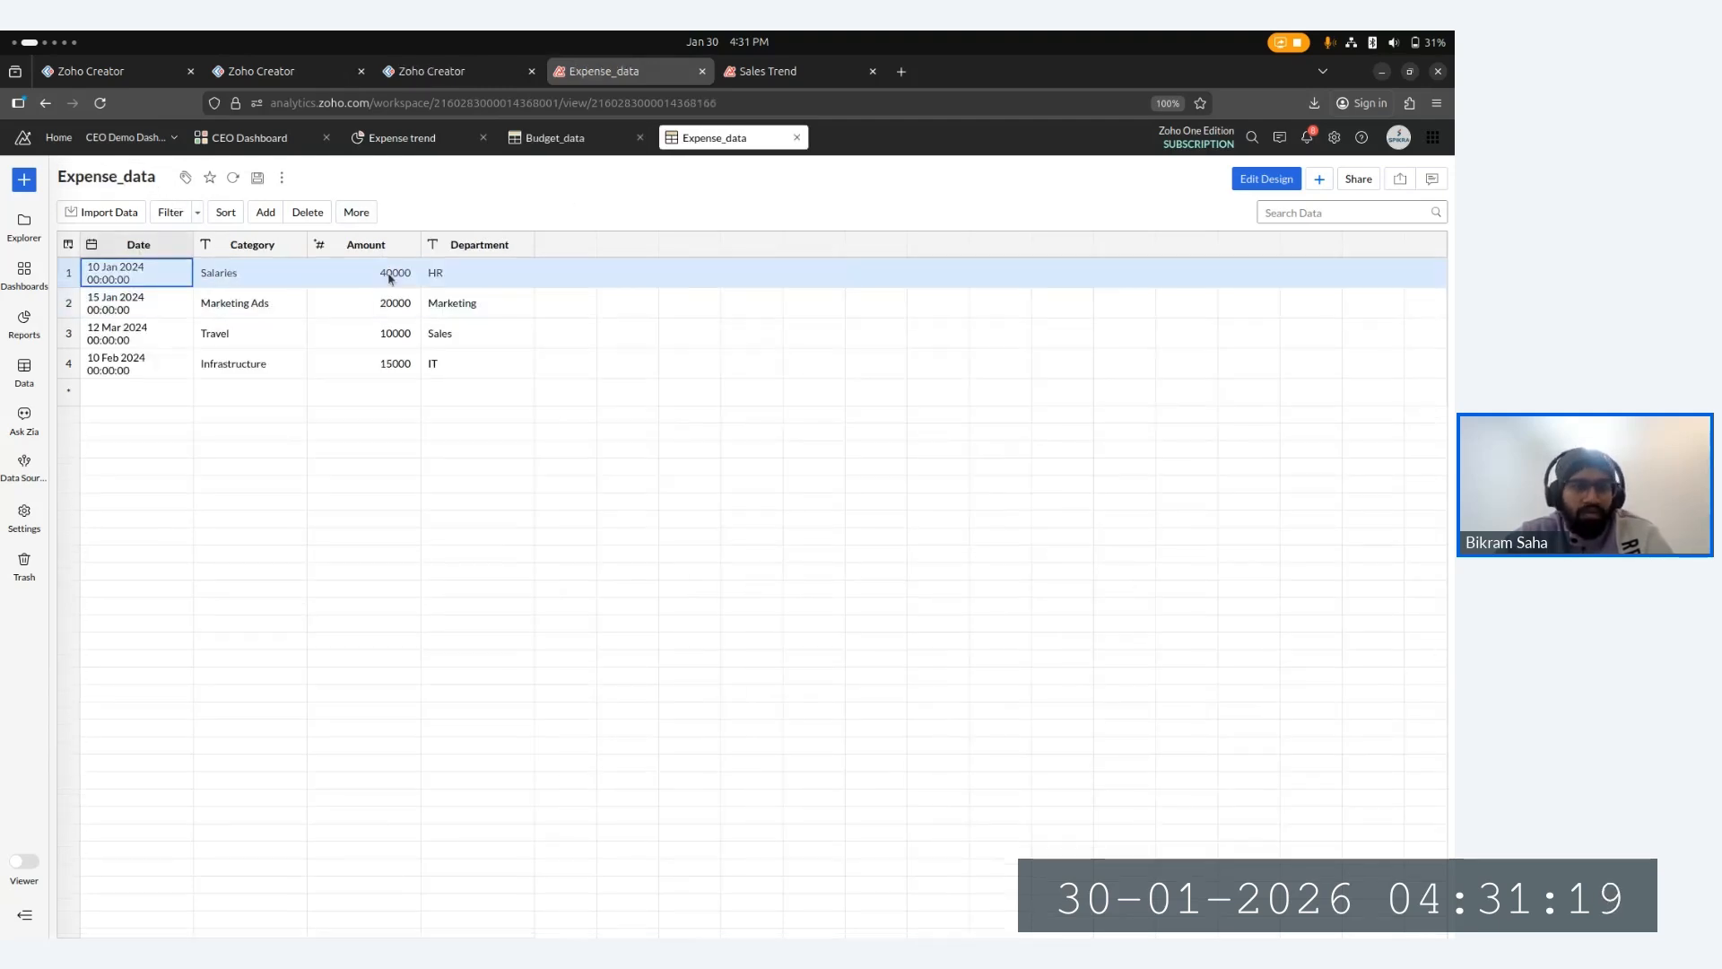
click(621, 148)
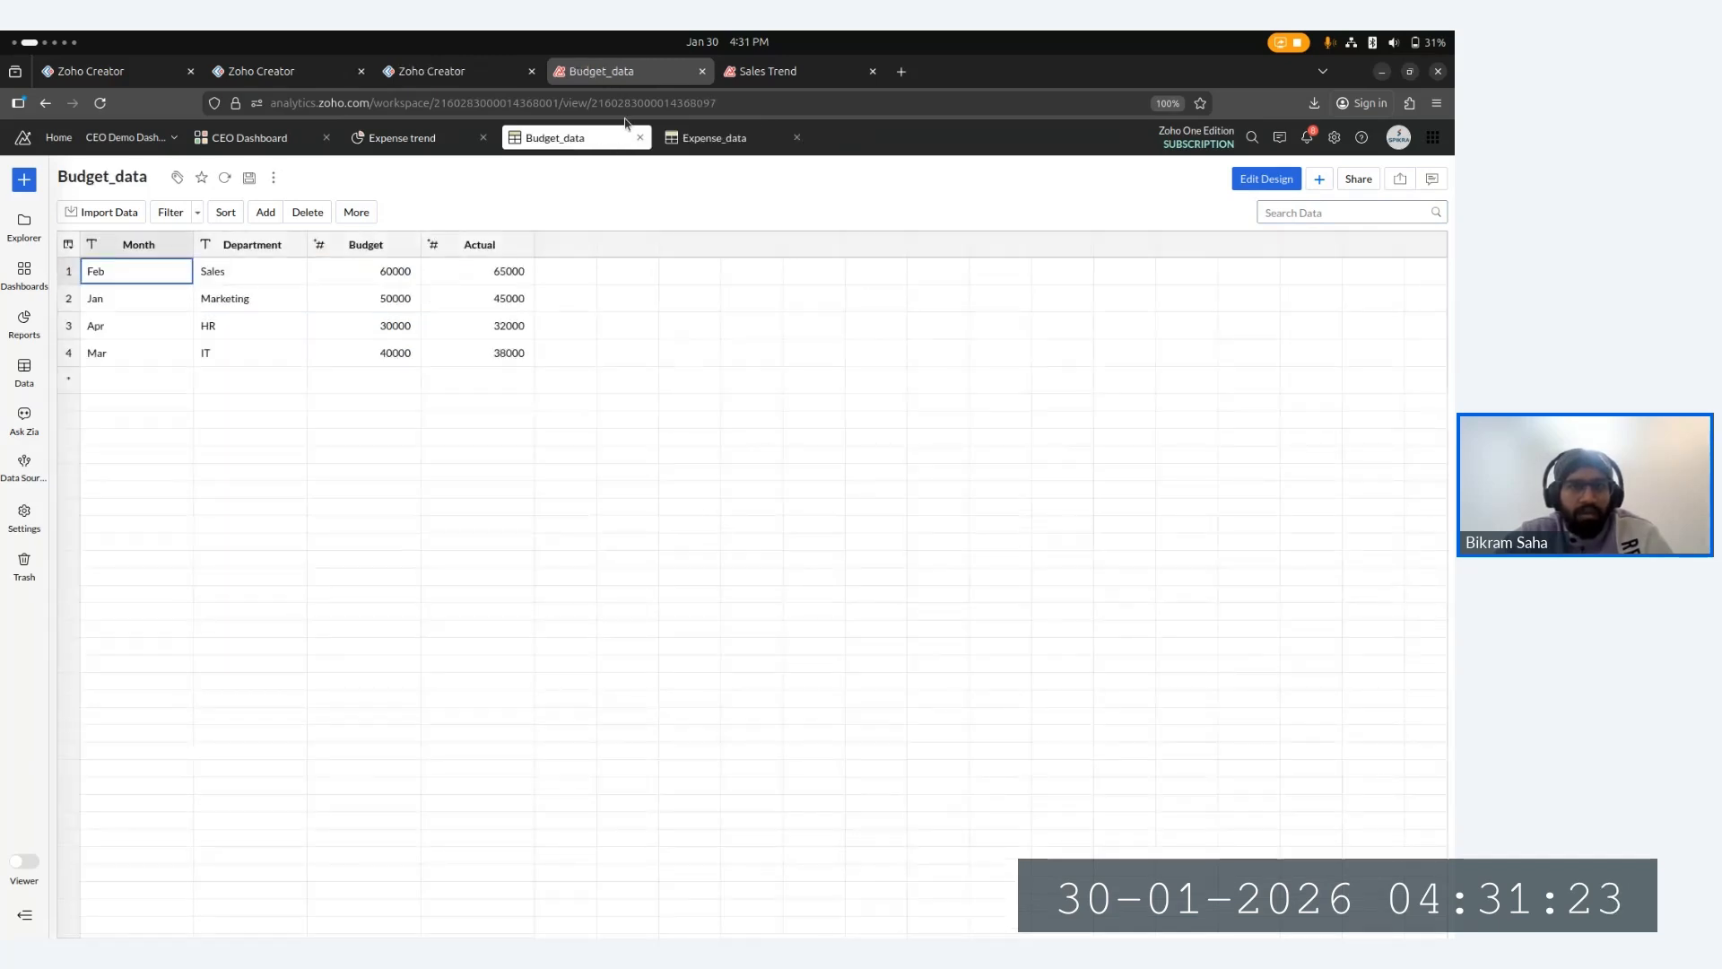
click(709, 137)
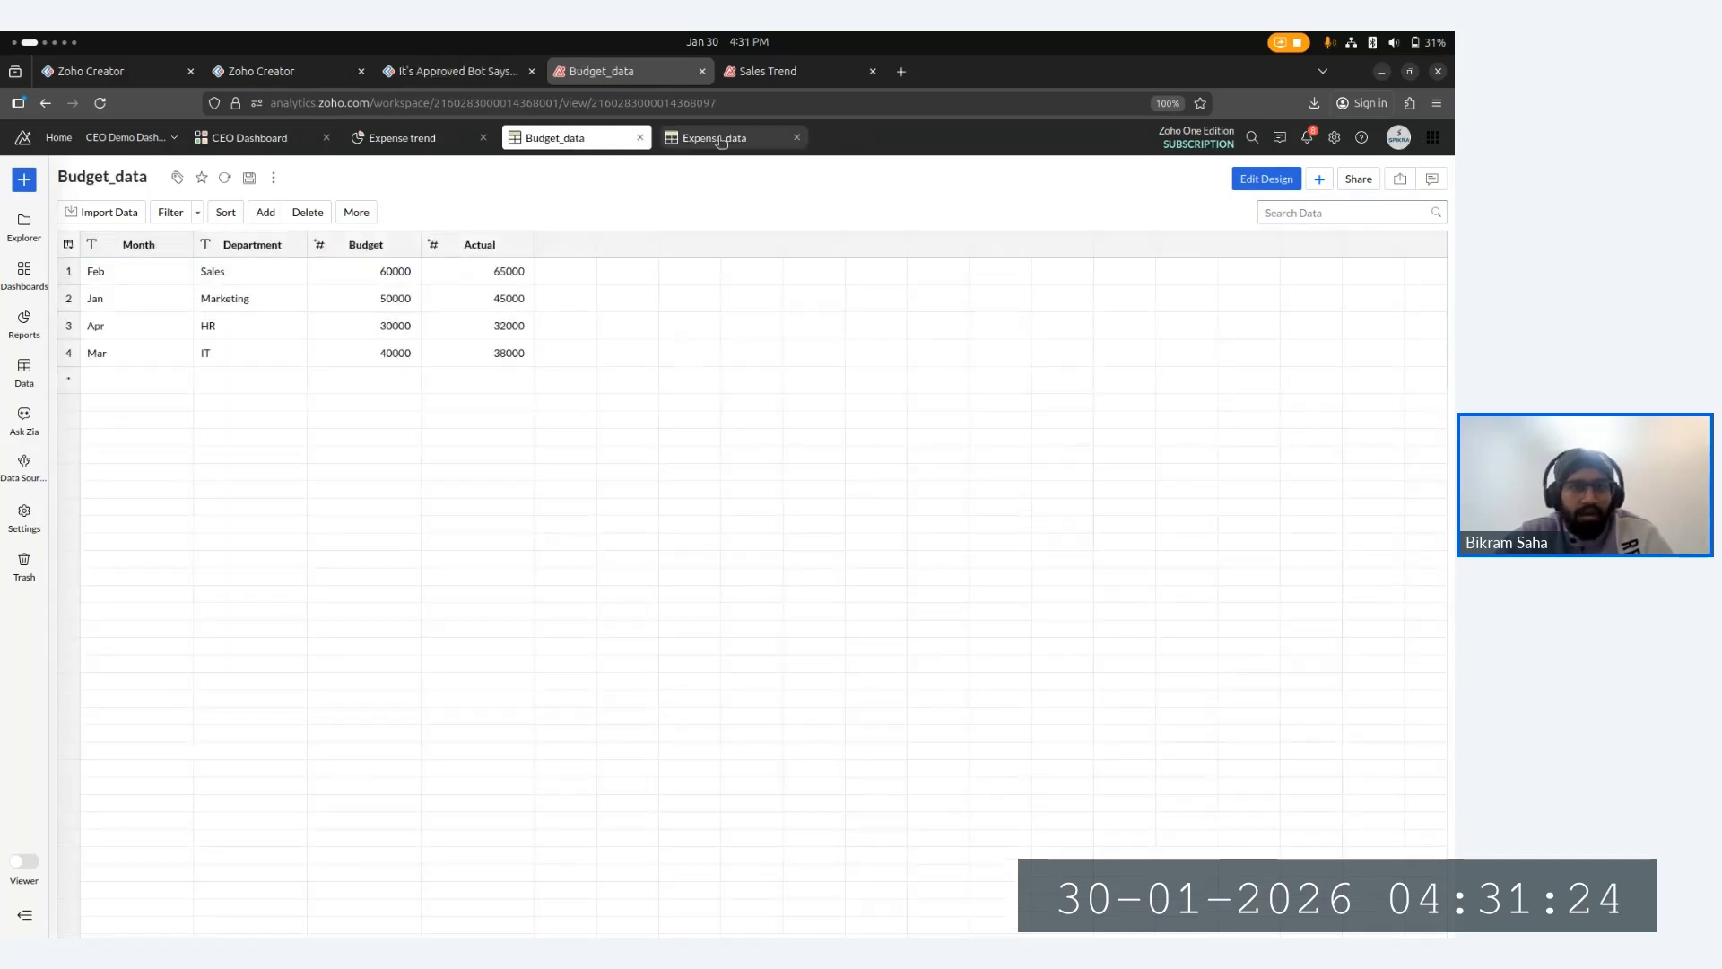
click(550, 147)
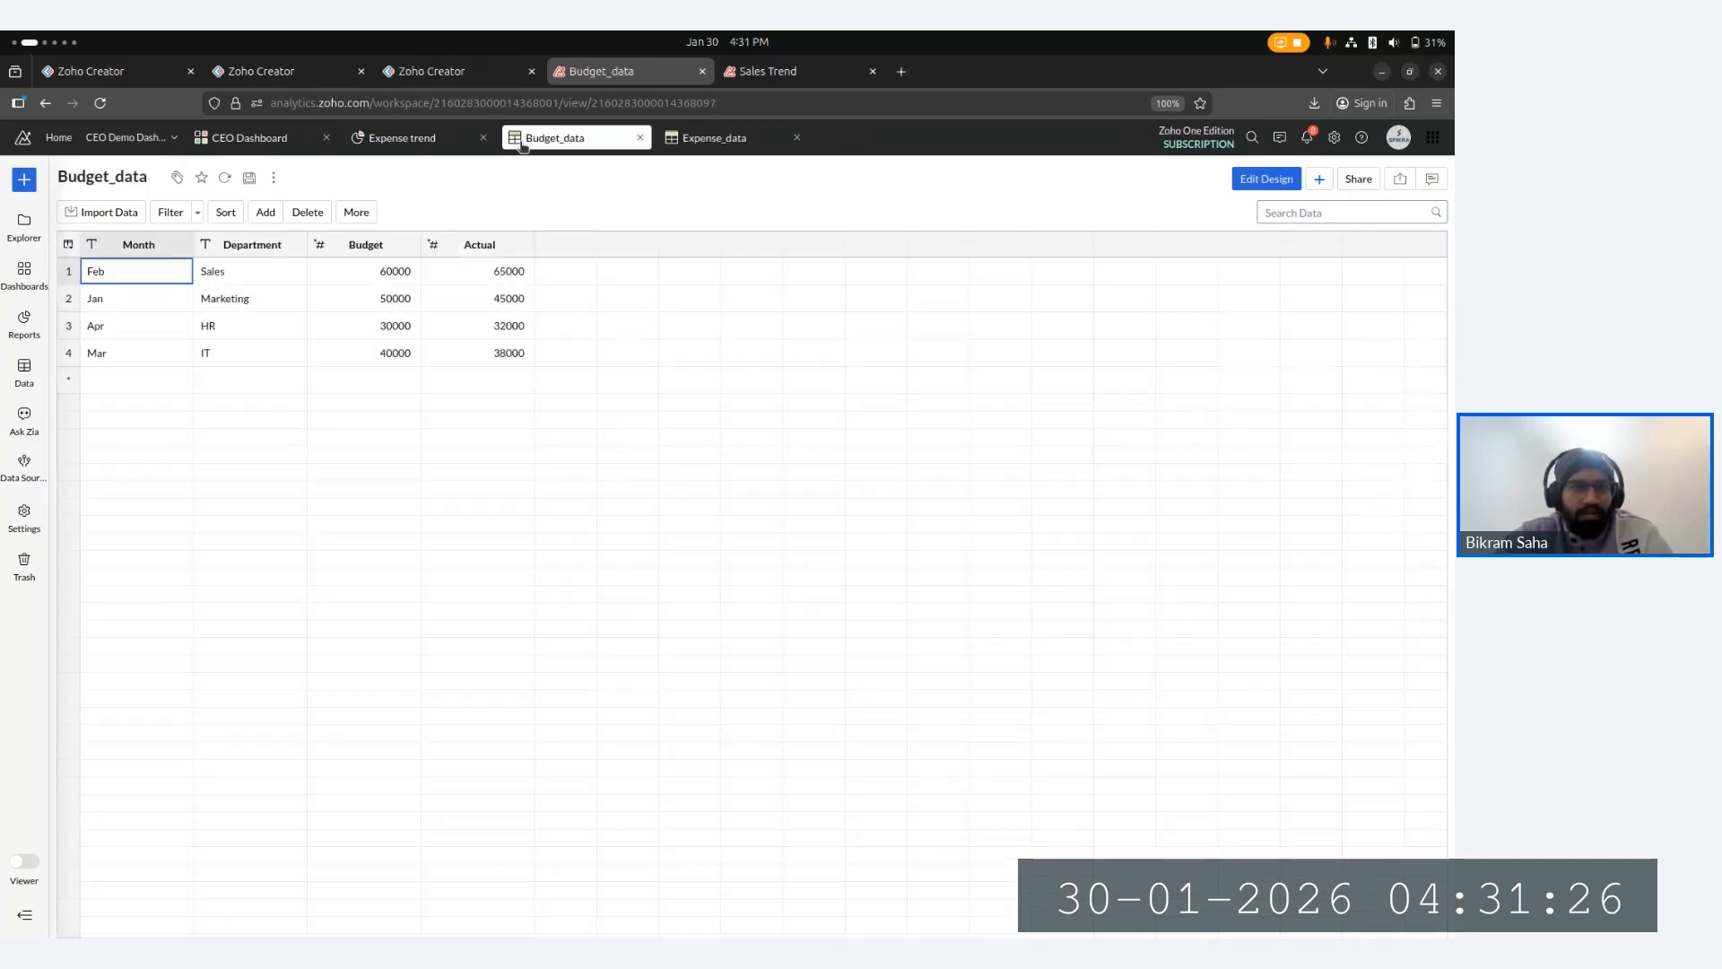
- Switch between the Expense_data and Budget_data tabs and briefly open Budget_data's design view
click(693, 145)
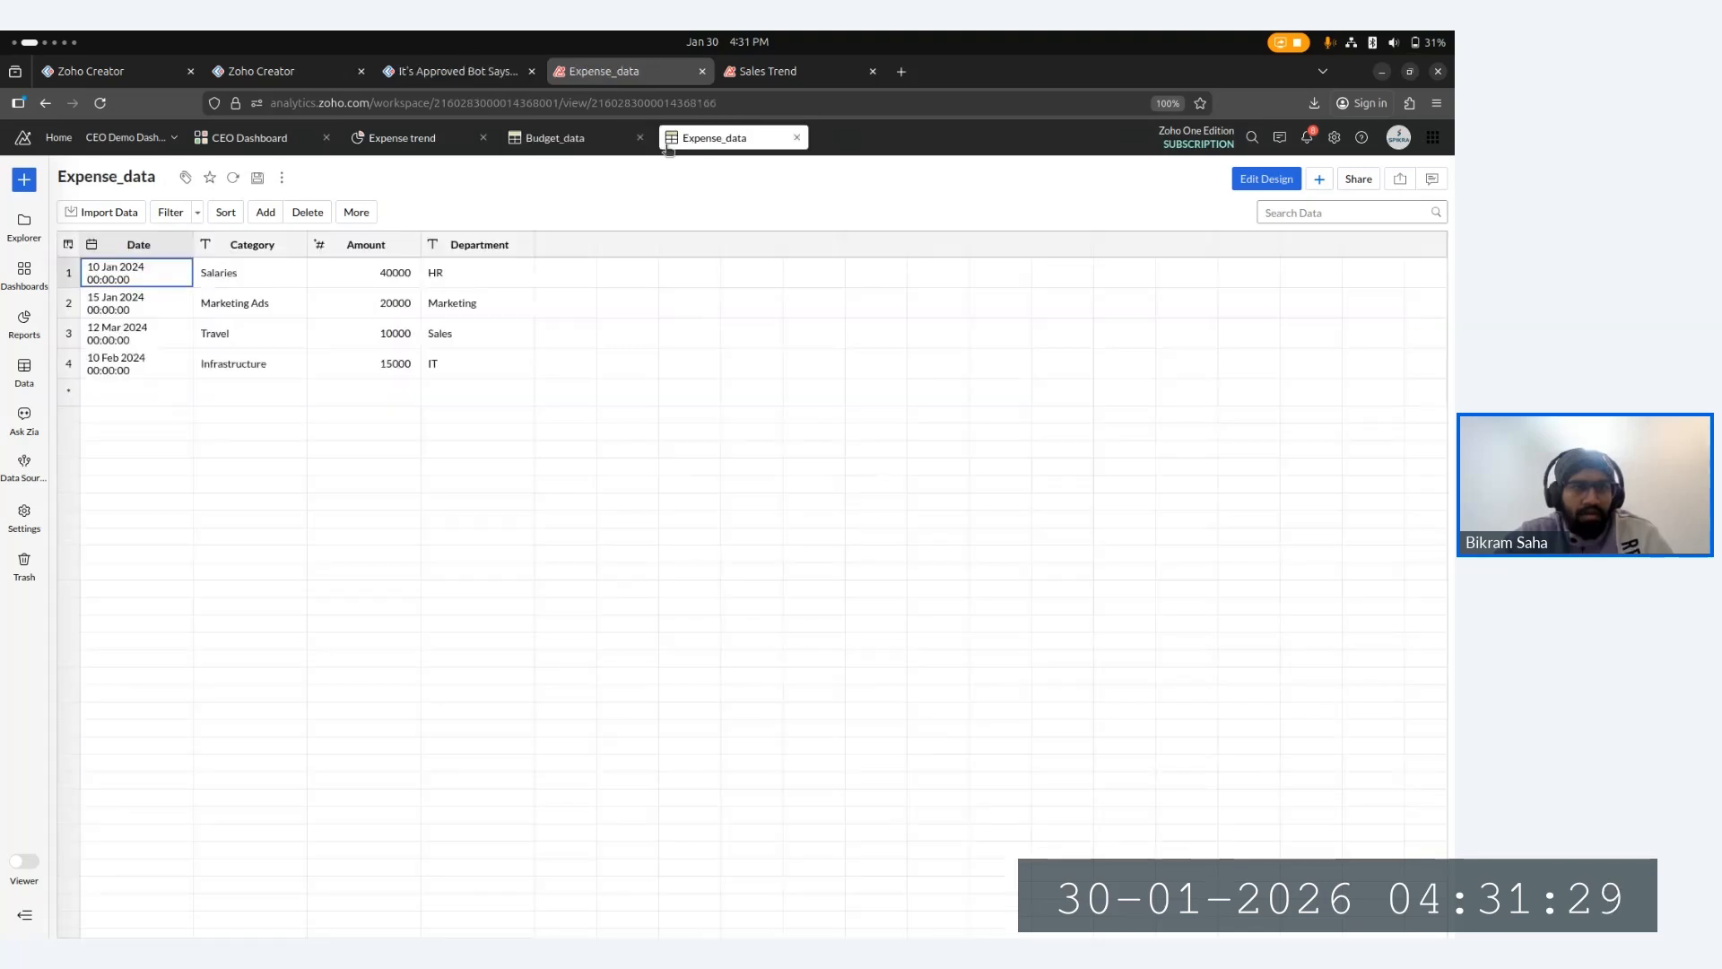
click(550, 139)
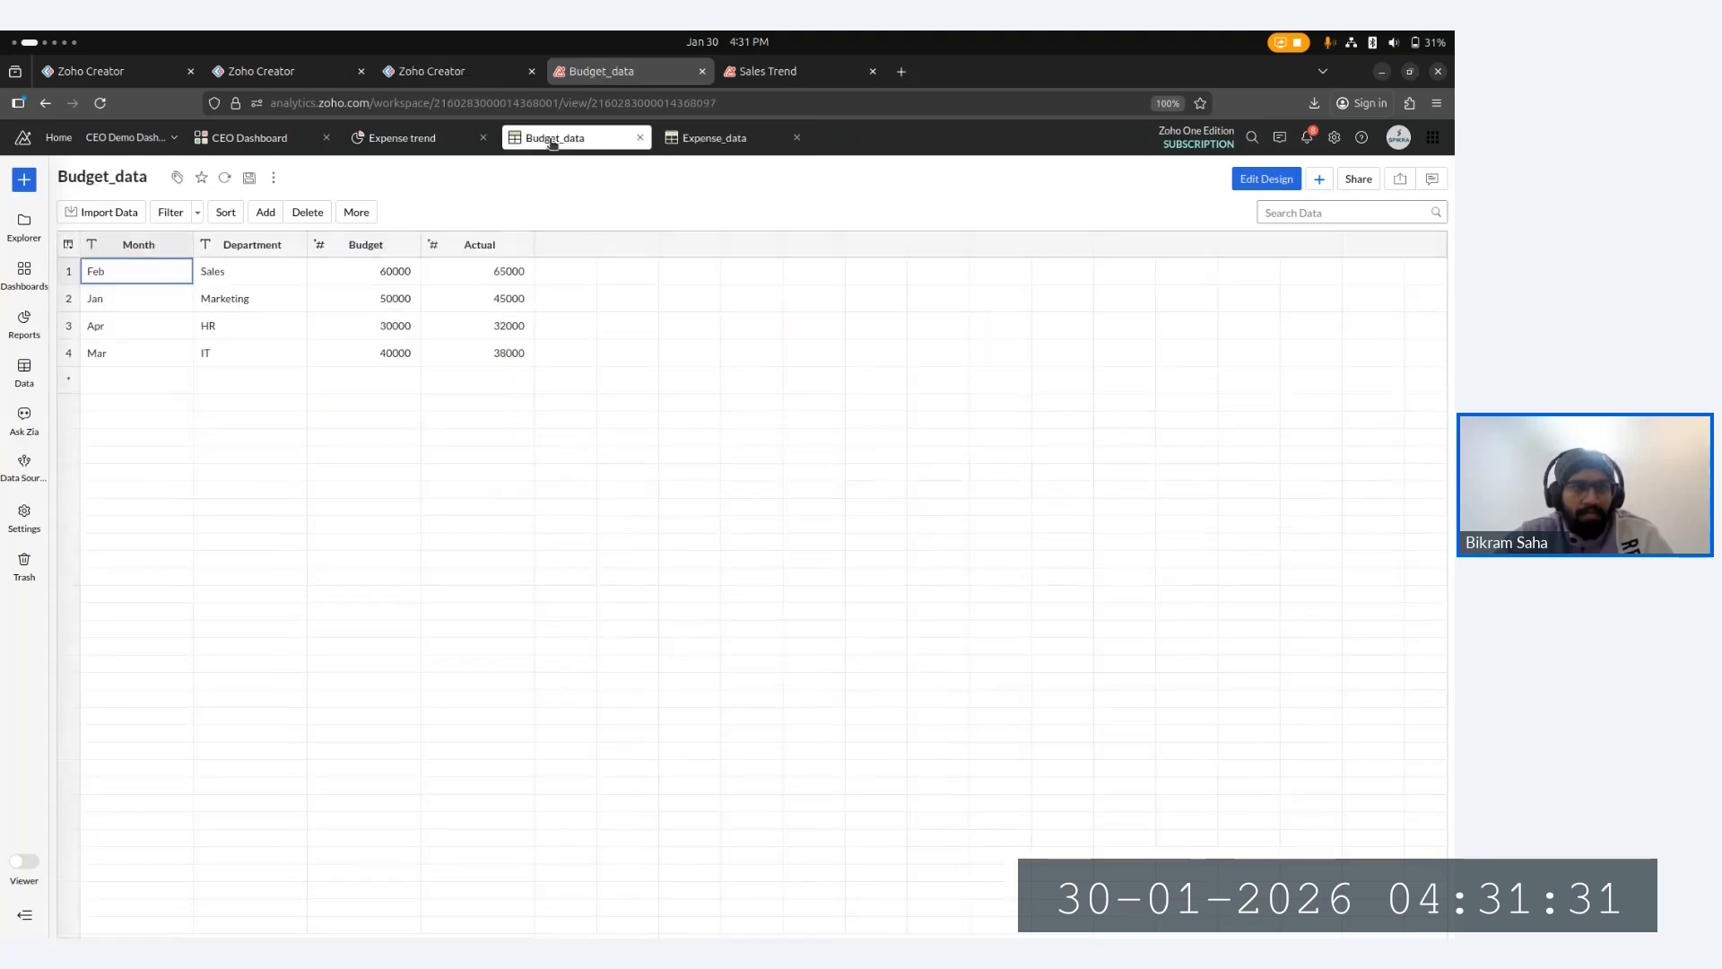
click(701, 136)
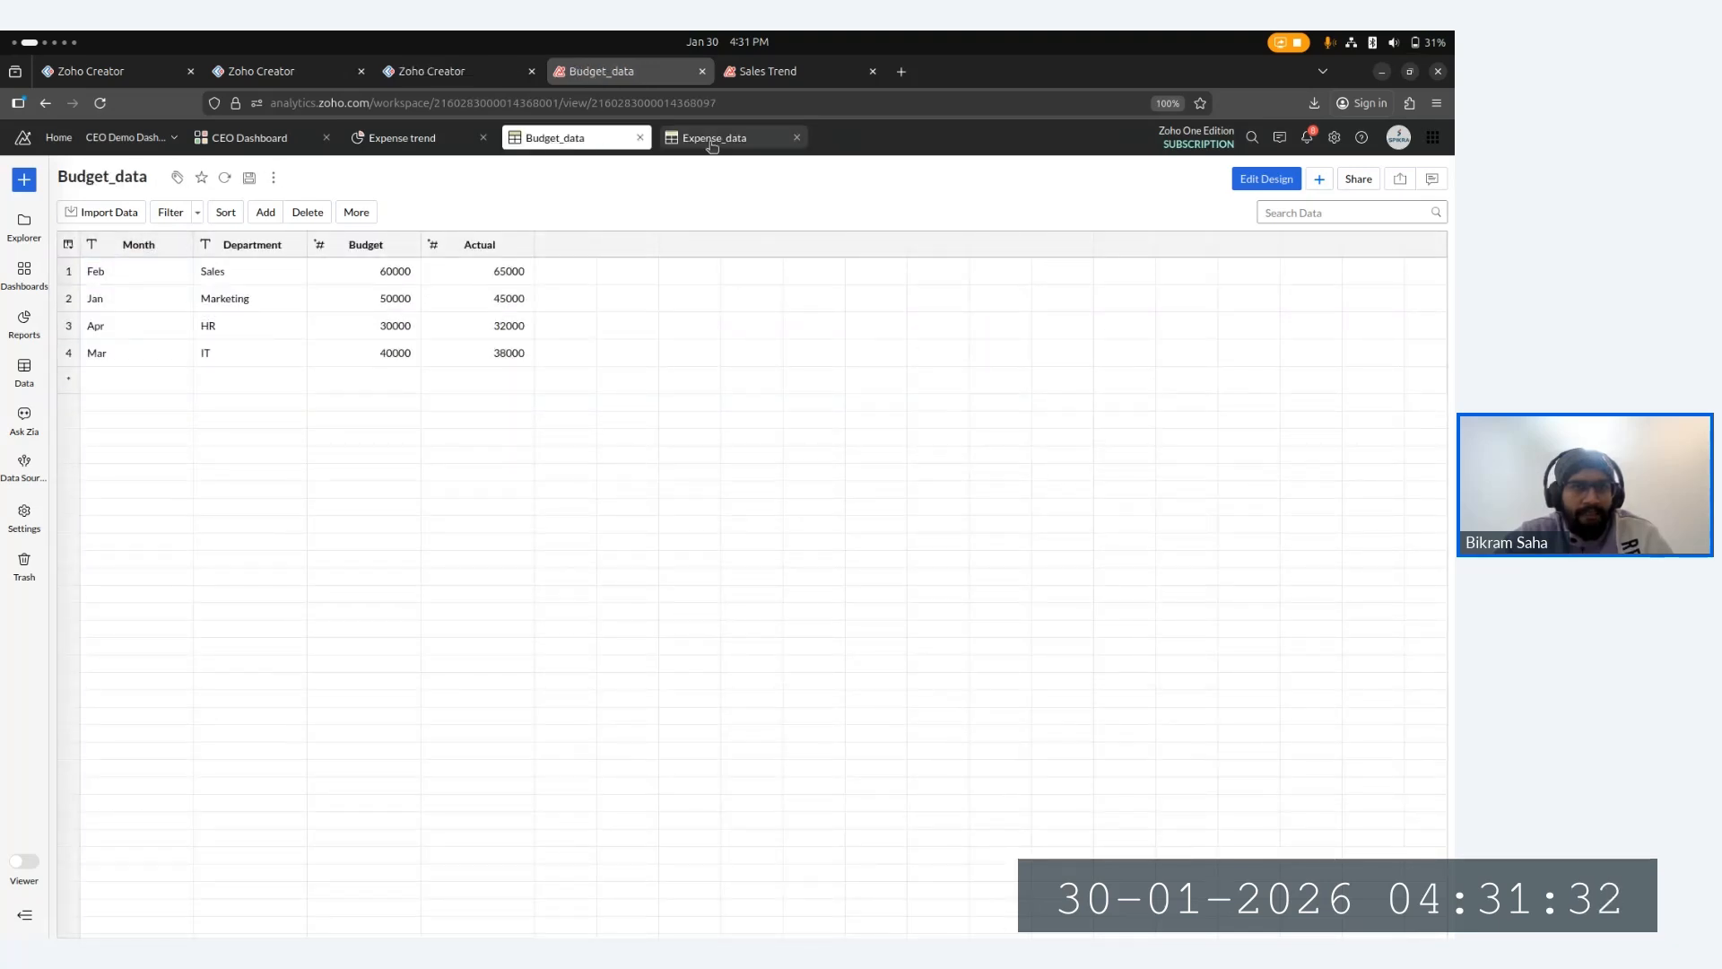
click(558, 140)
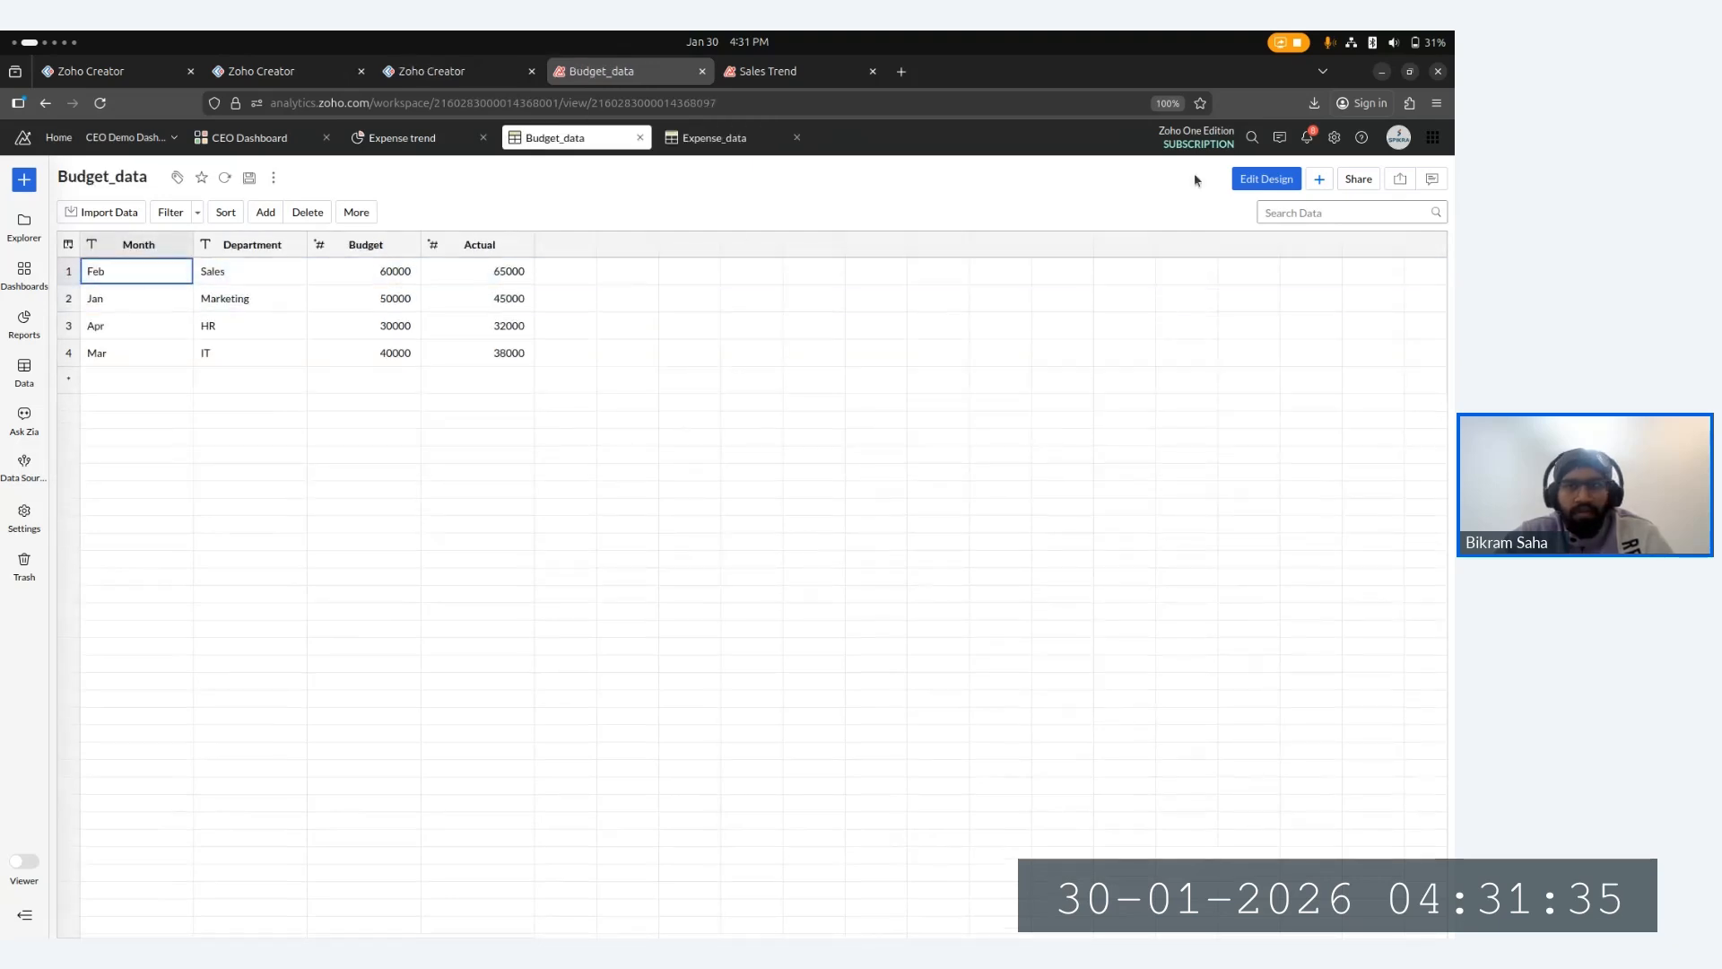
click(1274, 181)
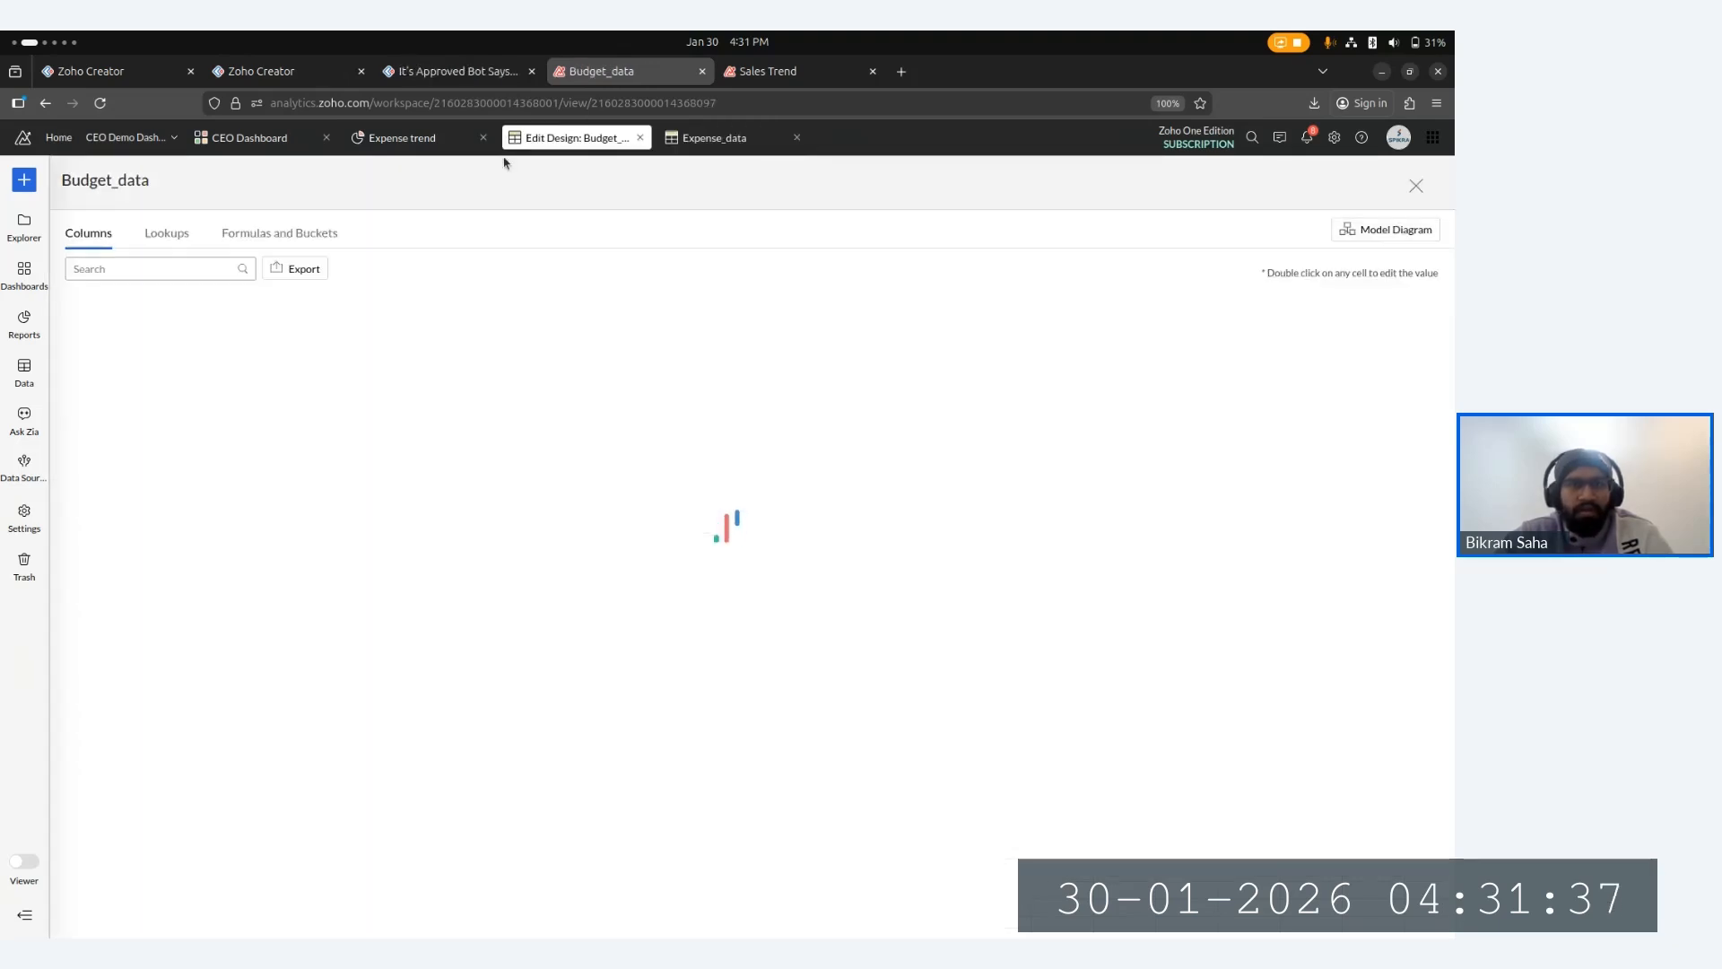
click(1413, 184)
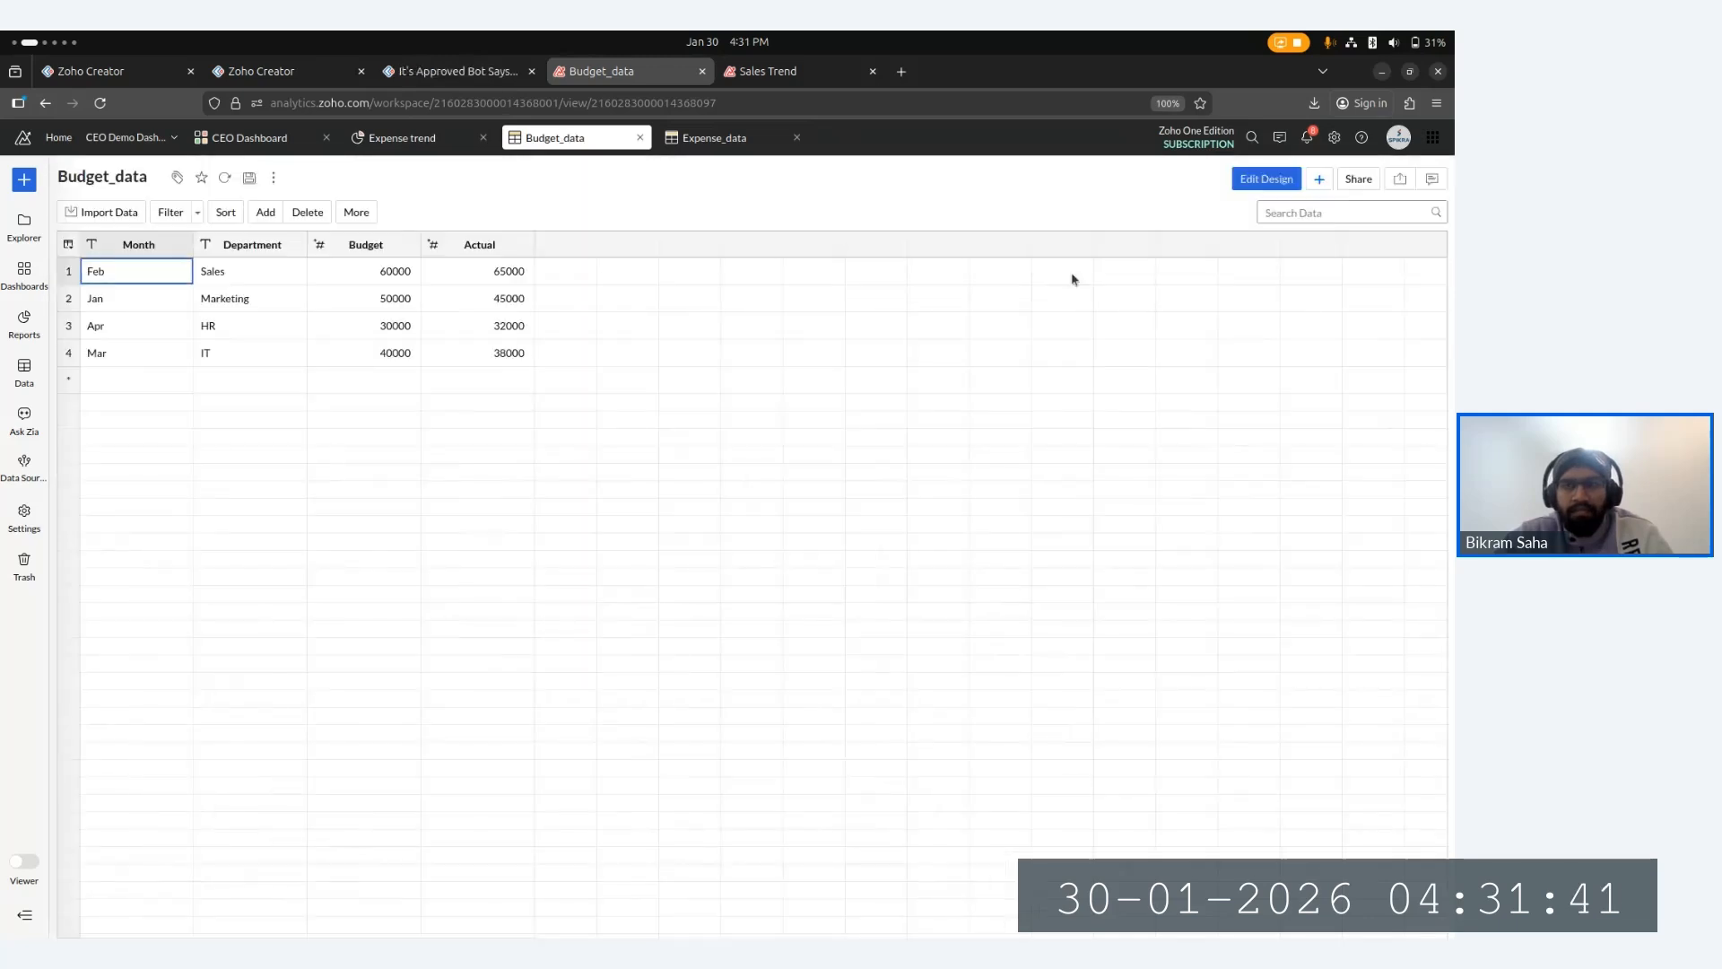
- Create a new query table and delete the sample comment lines from its SQL
click(1320, 180)
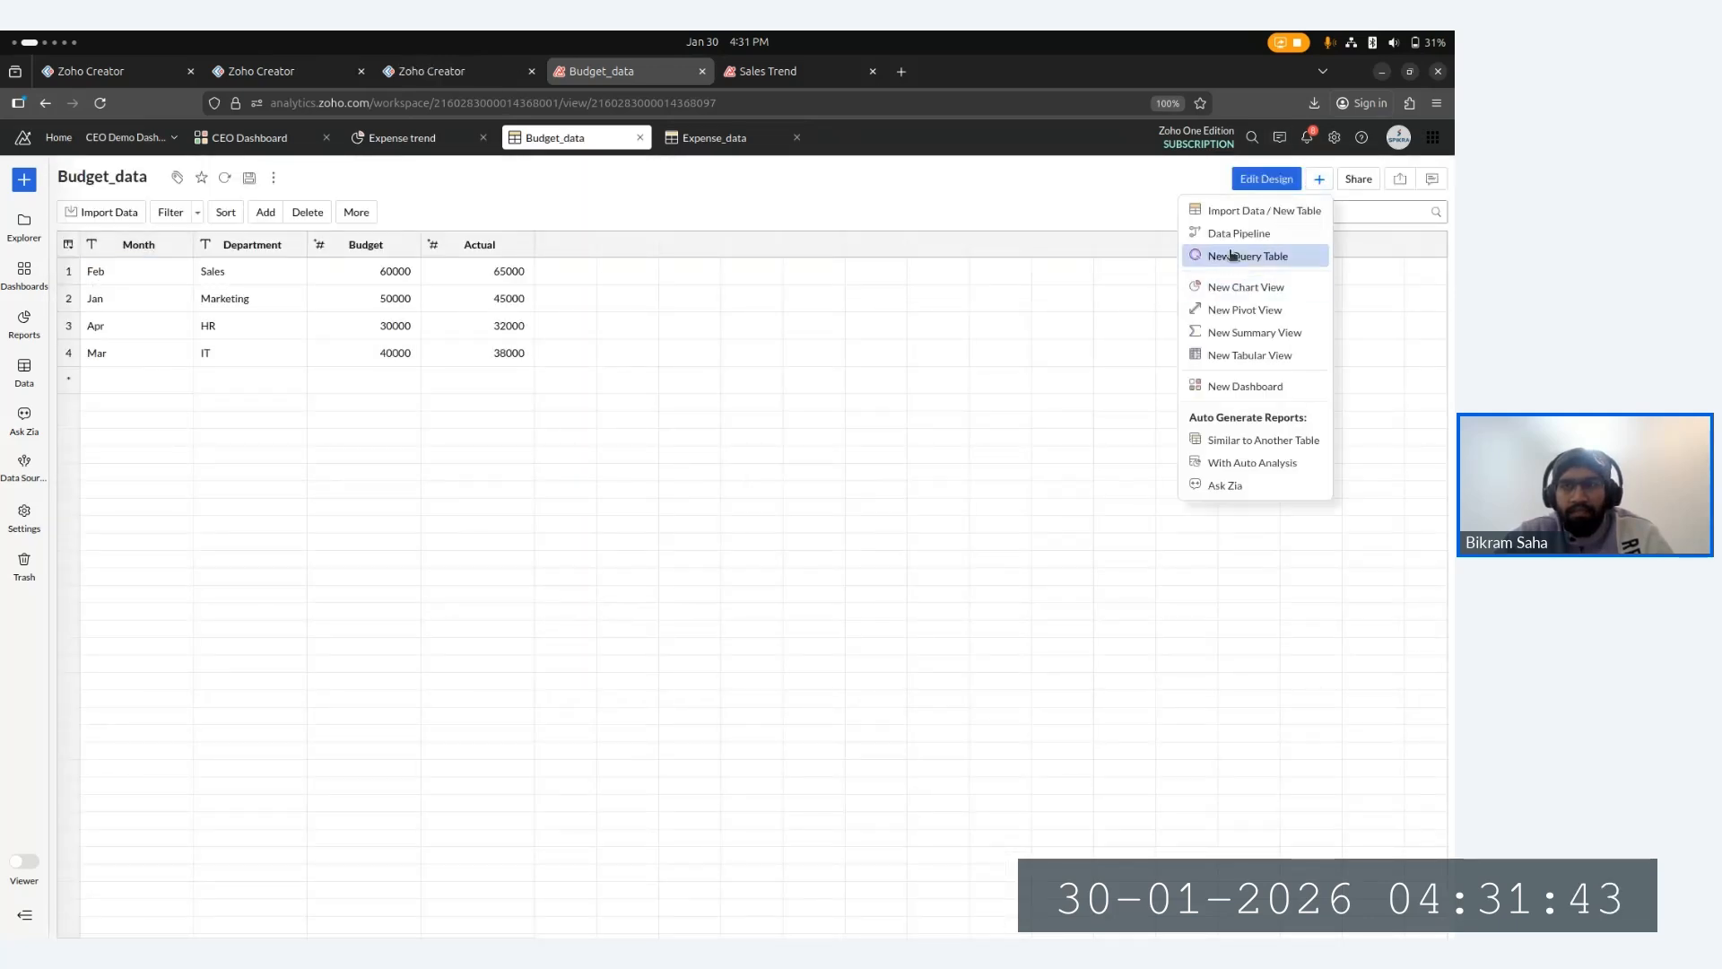
click(1232, 256)
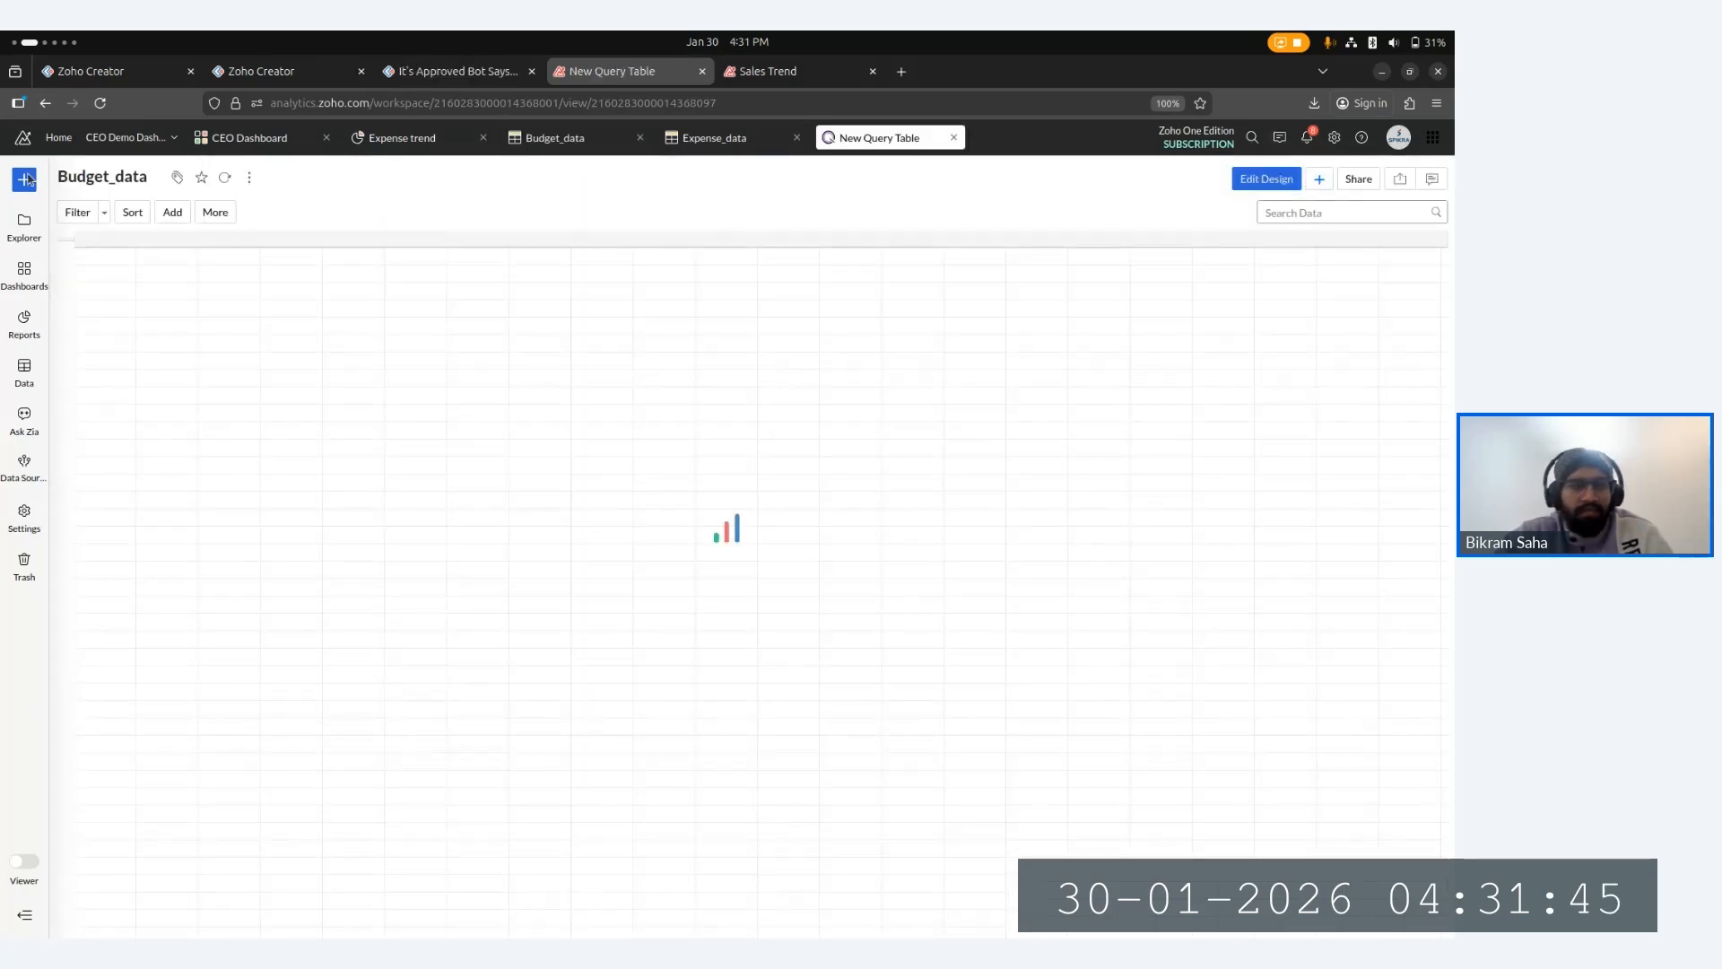
click(247, 305)
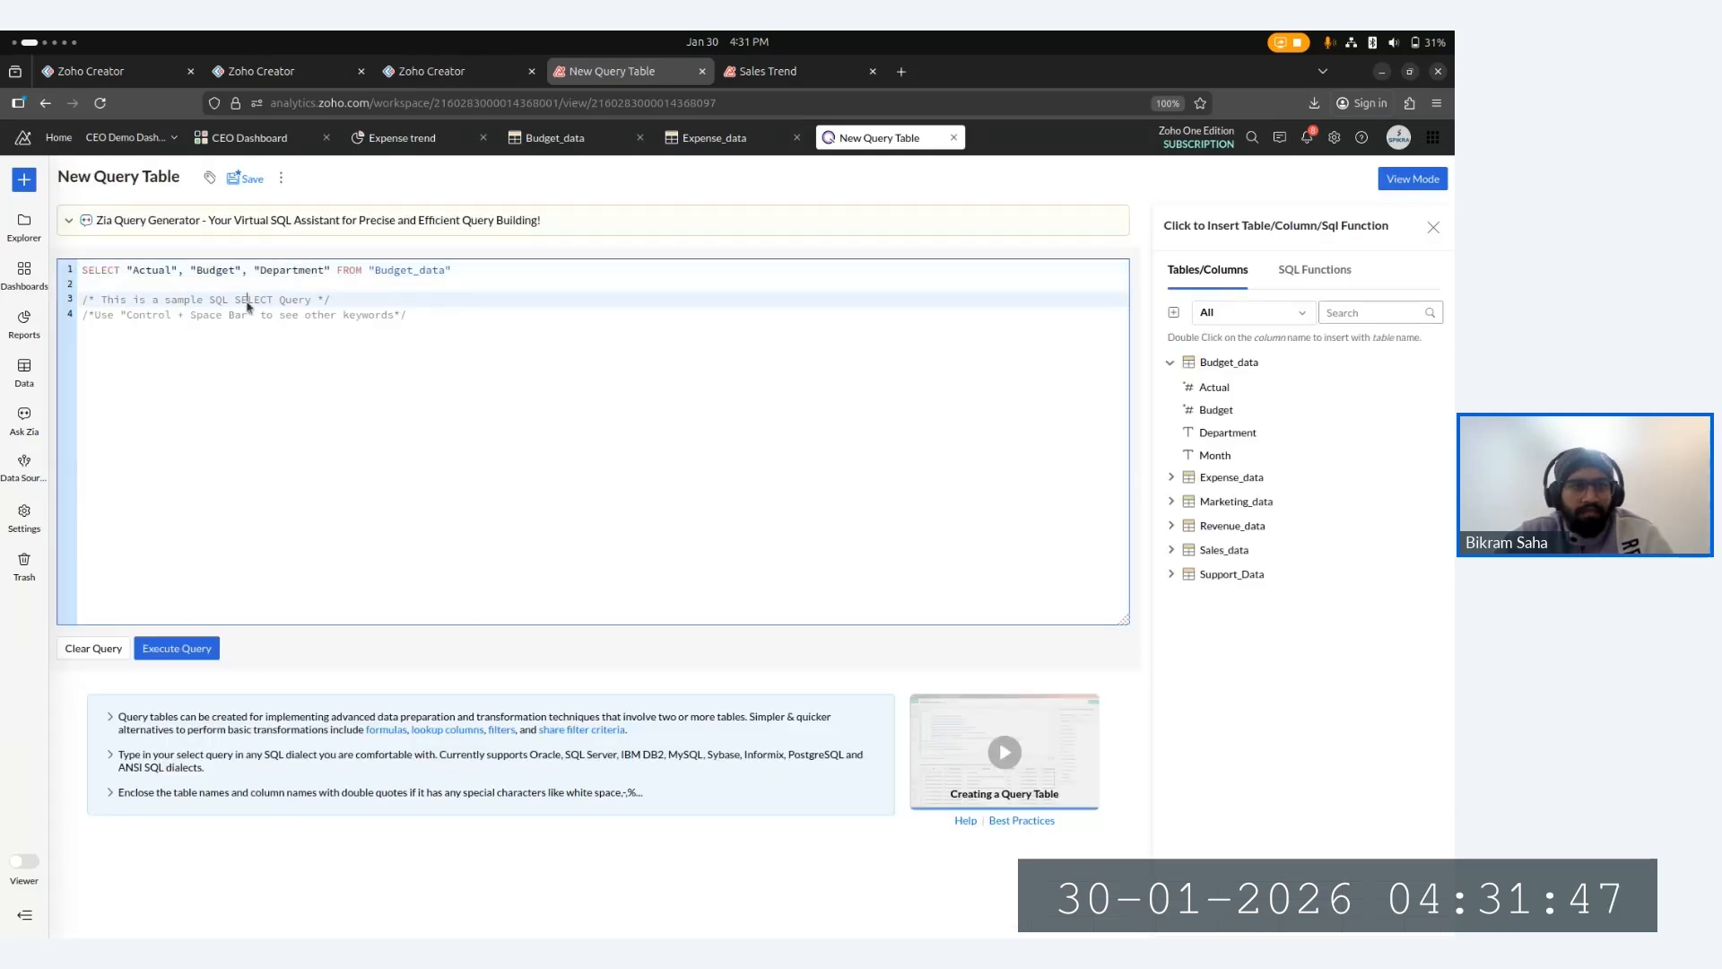
drag(442, 323, 69, 285)
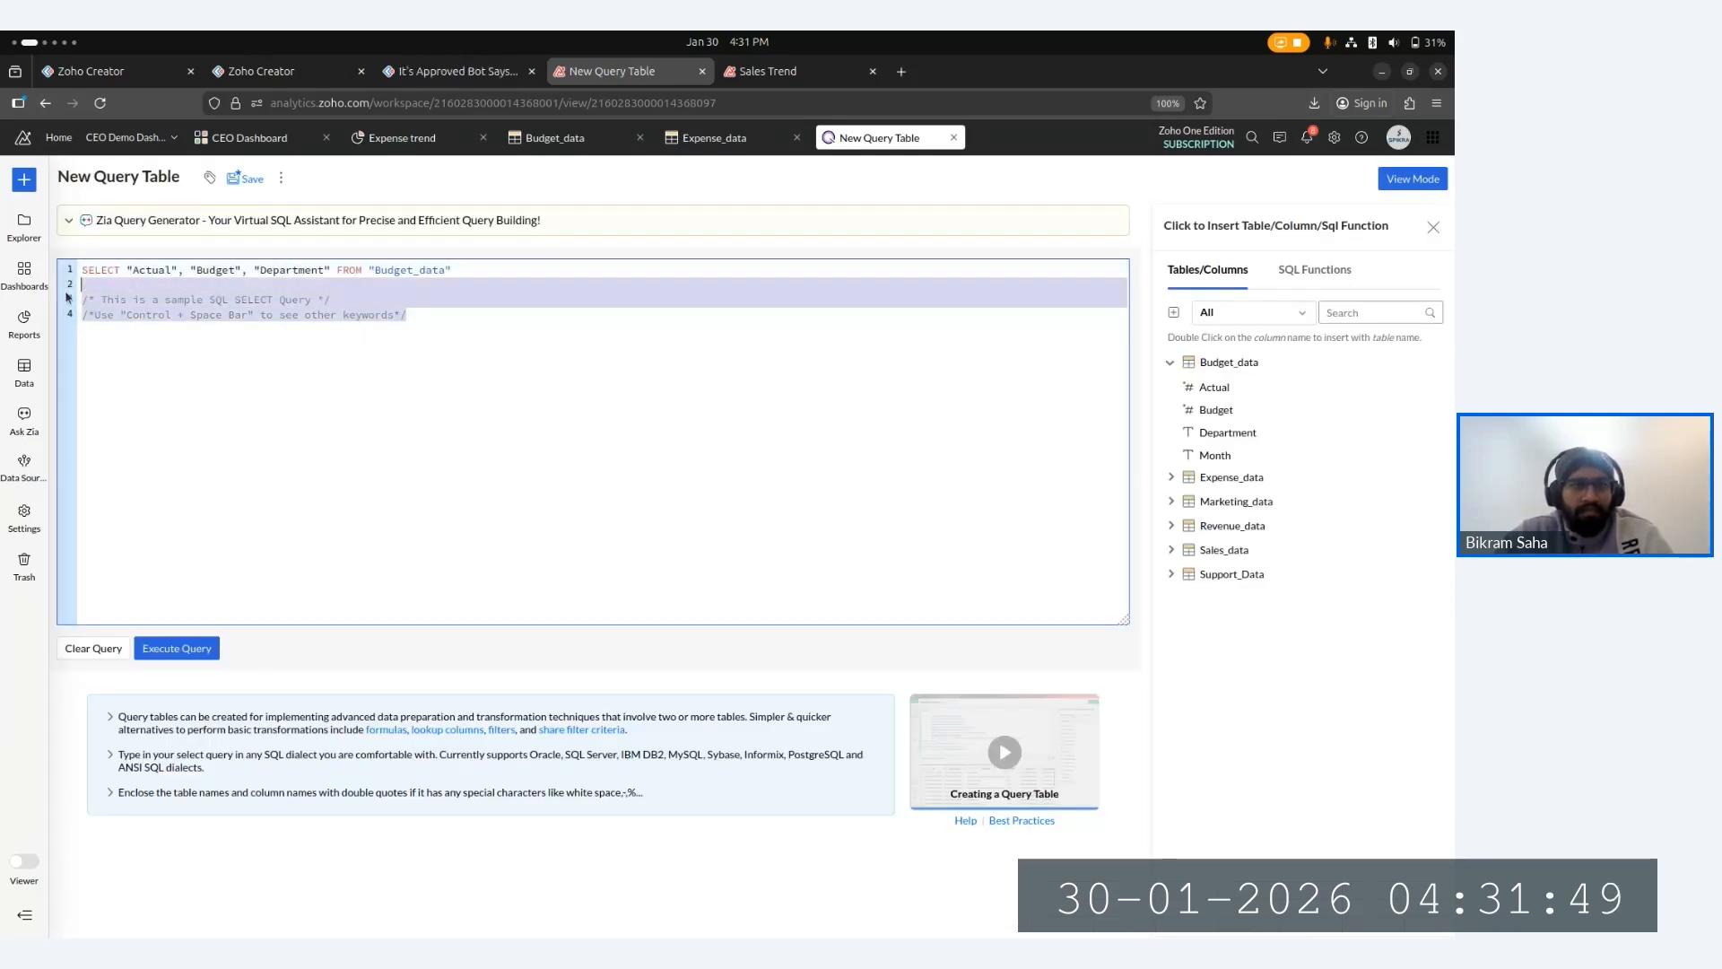
key(BackSpace)
key(BackSpace)
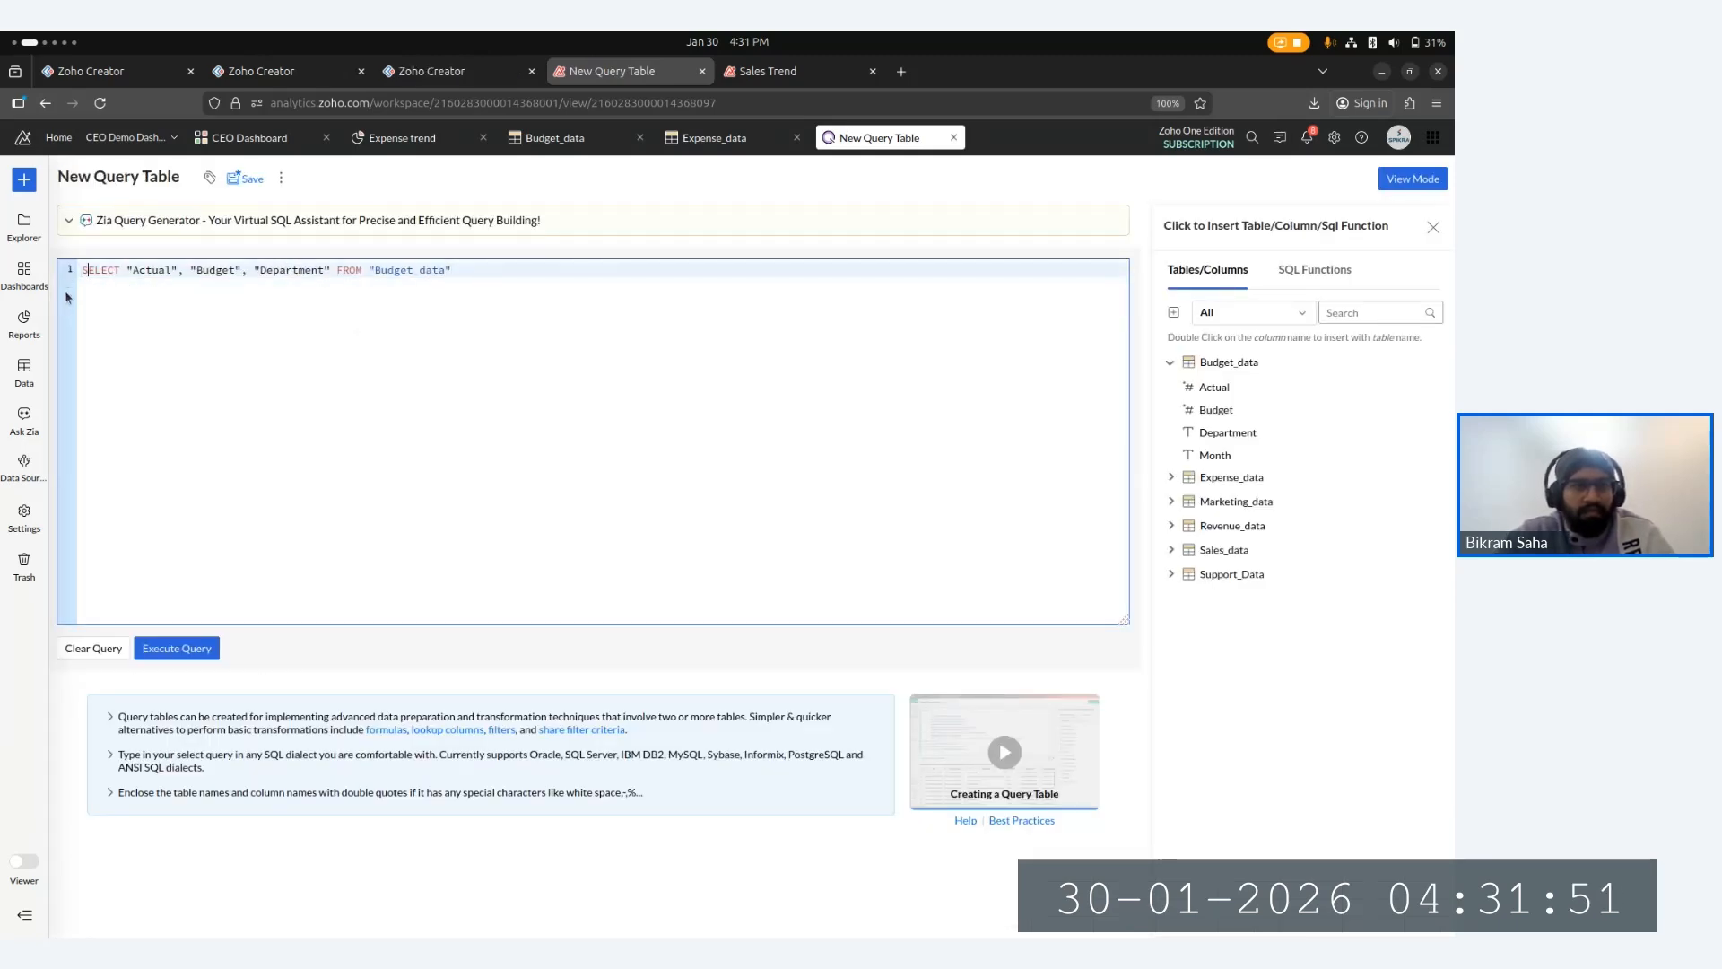
- Edit the query to select only "Department" from "Budget_data", with the FROM clause on its own line
key(Return)
key(Return)
key(Return)
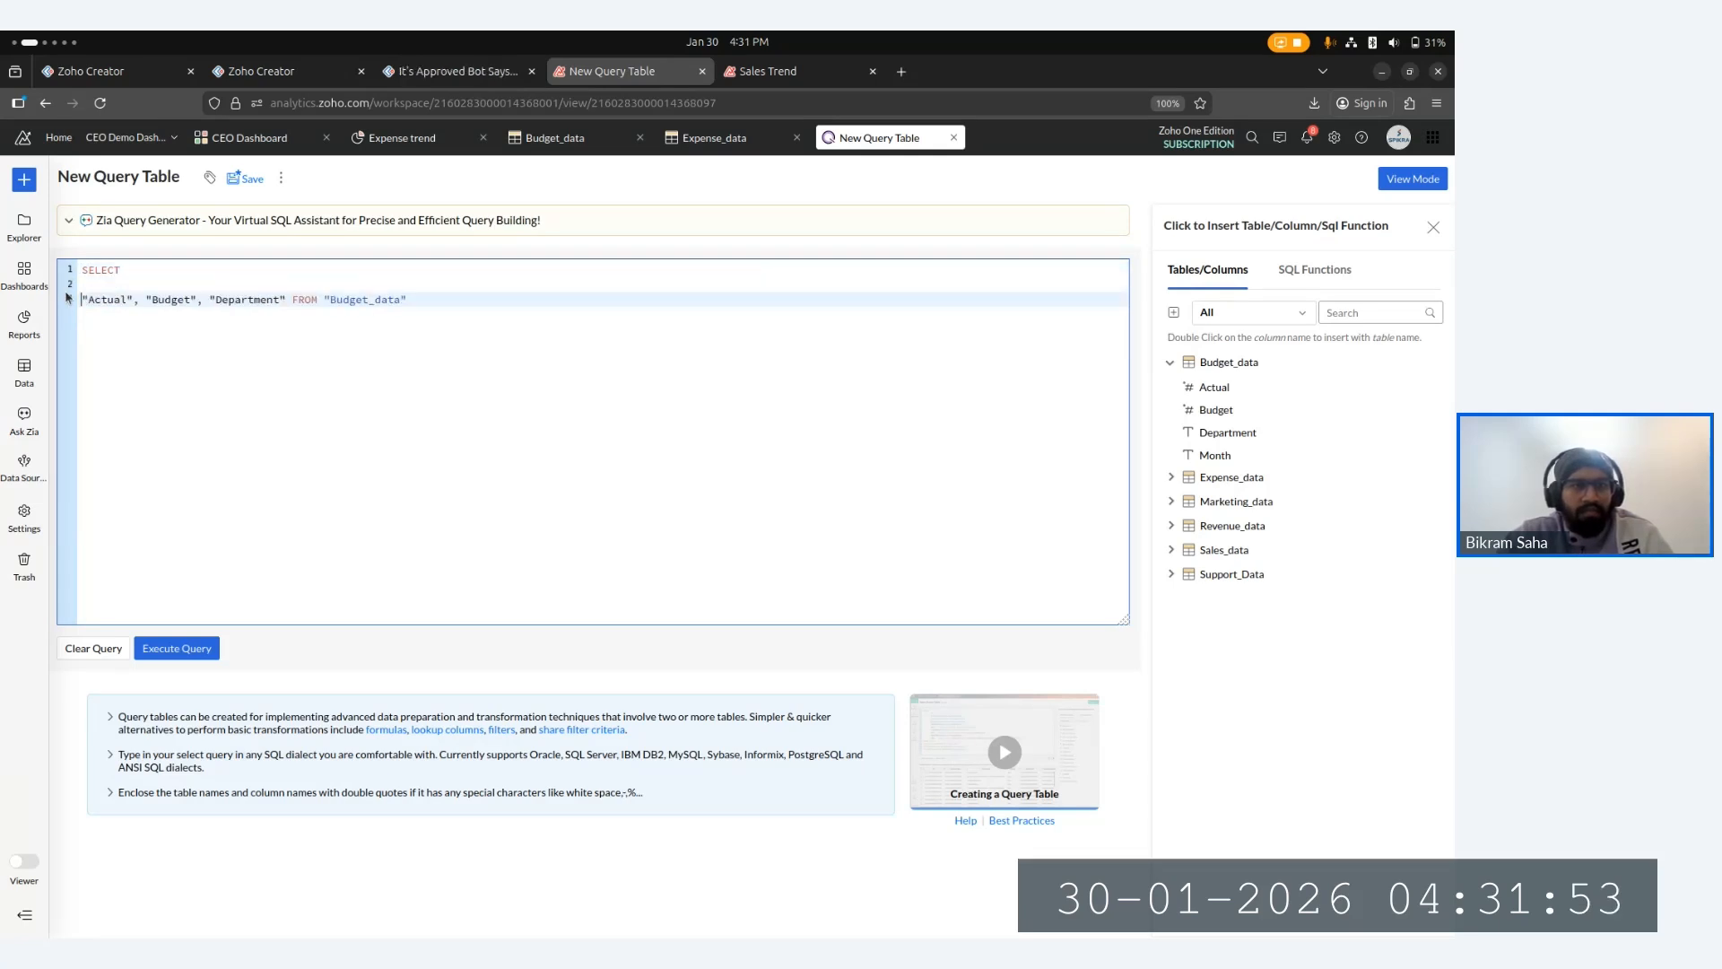
key(Up)
key(Up)
key(BackSpace)
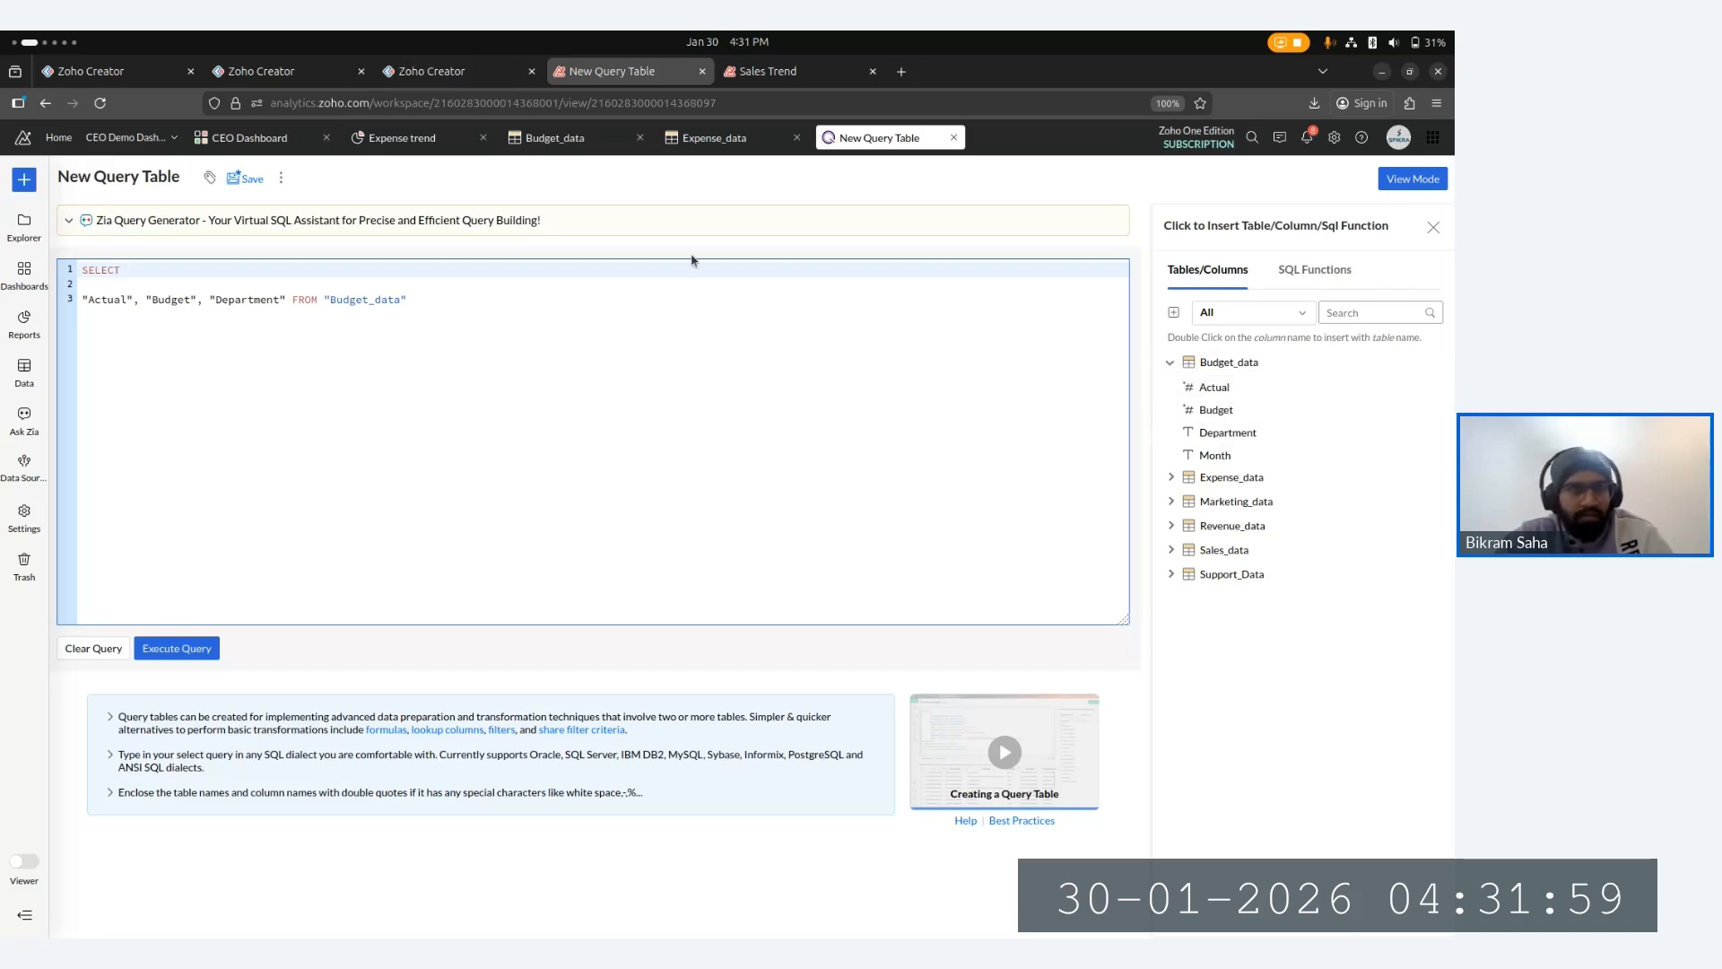
click(204, 301)
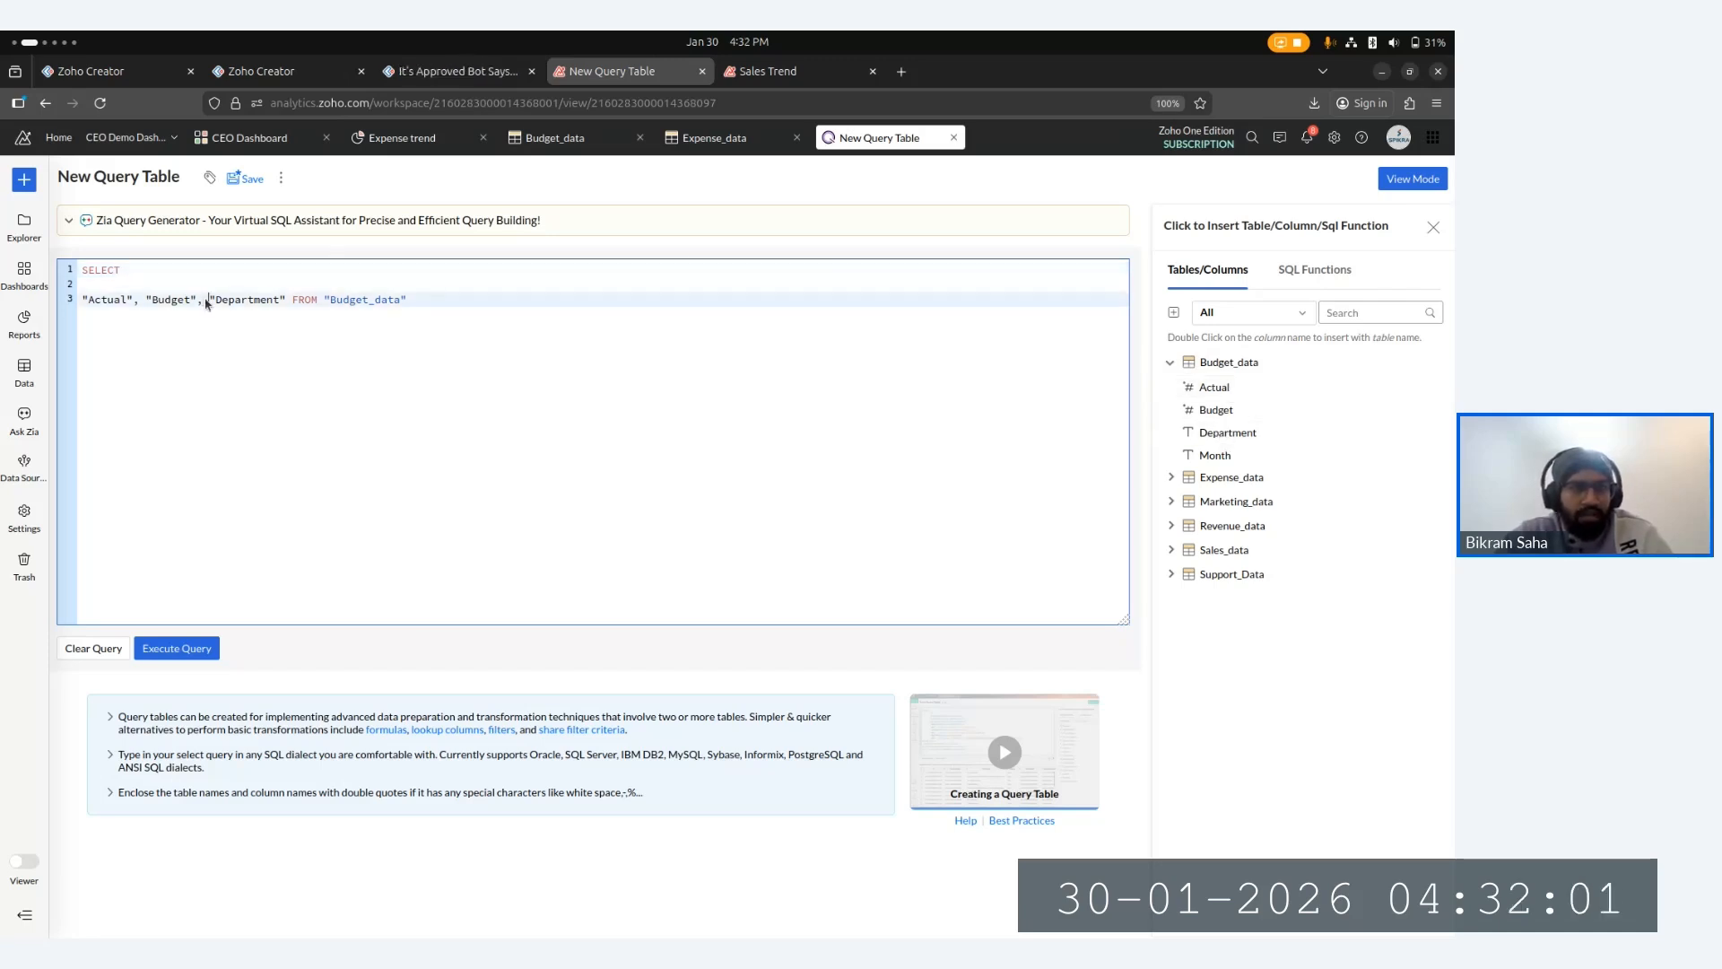
key(BackSpace)
key(BackSpace)
key(BackSpace)
key(BackSpace)
key(BackSpace)
key(BackSpace)
key(BackSpace)
key(BackSpace)
key(BackSpace)
key(BackSpace)
key(BackSpace)
key(BackSpace)
key(BackSpace)
key(BackSpace)
key(BackSpace)
key(BackSpace)
key(BackSpace)
key(BackSpace)
key(BackSpace)
key(BackSpace)
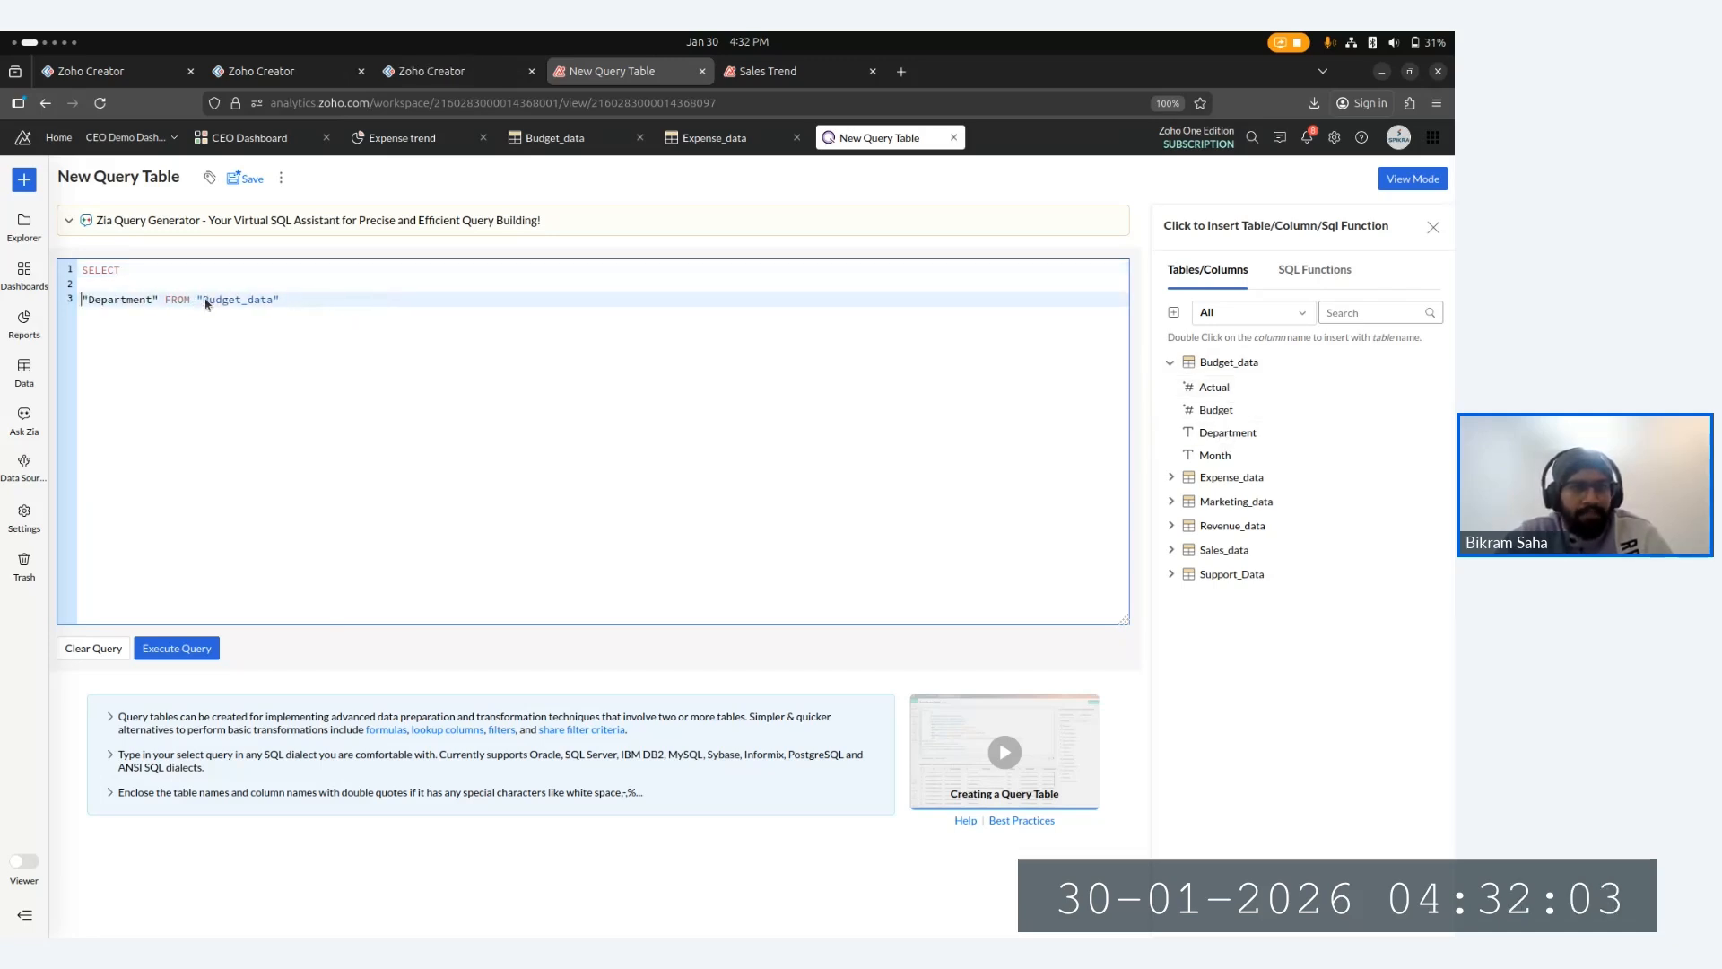
key(BackSpace)
key(BackSpace)
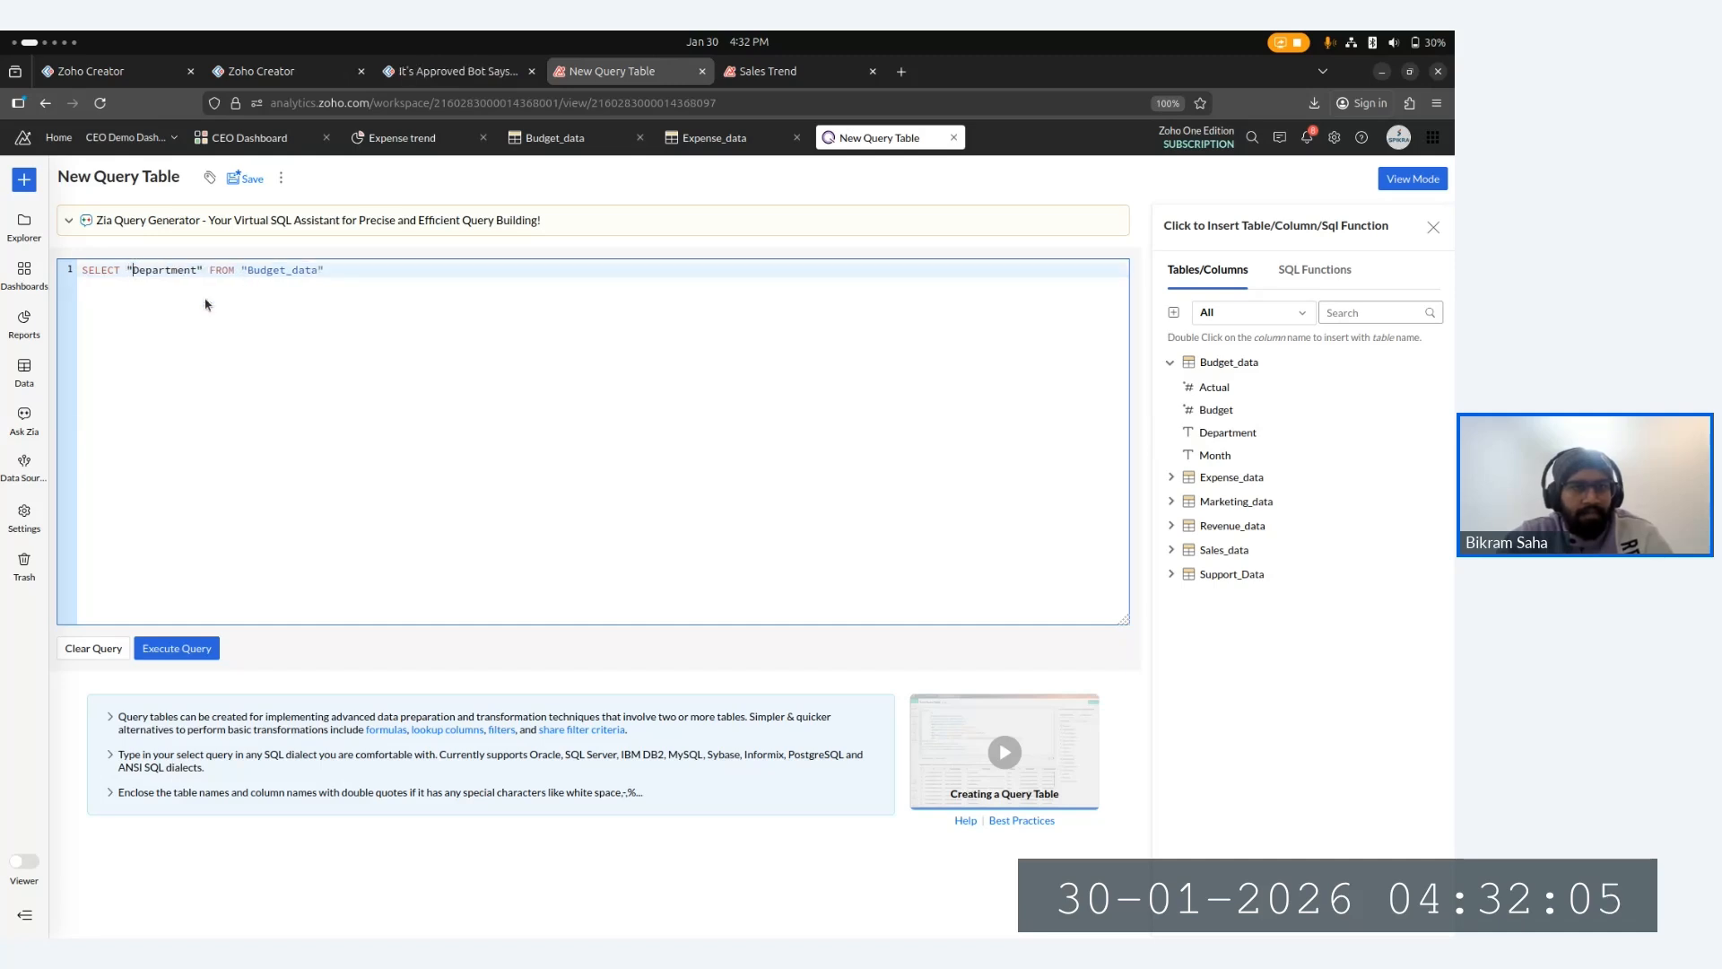
key(Return)
key(Return)
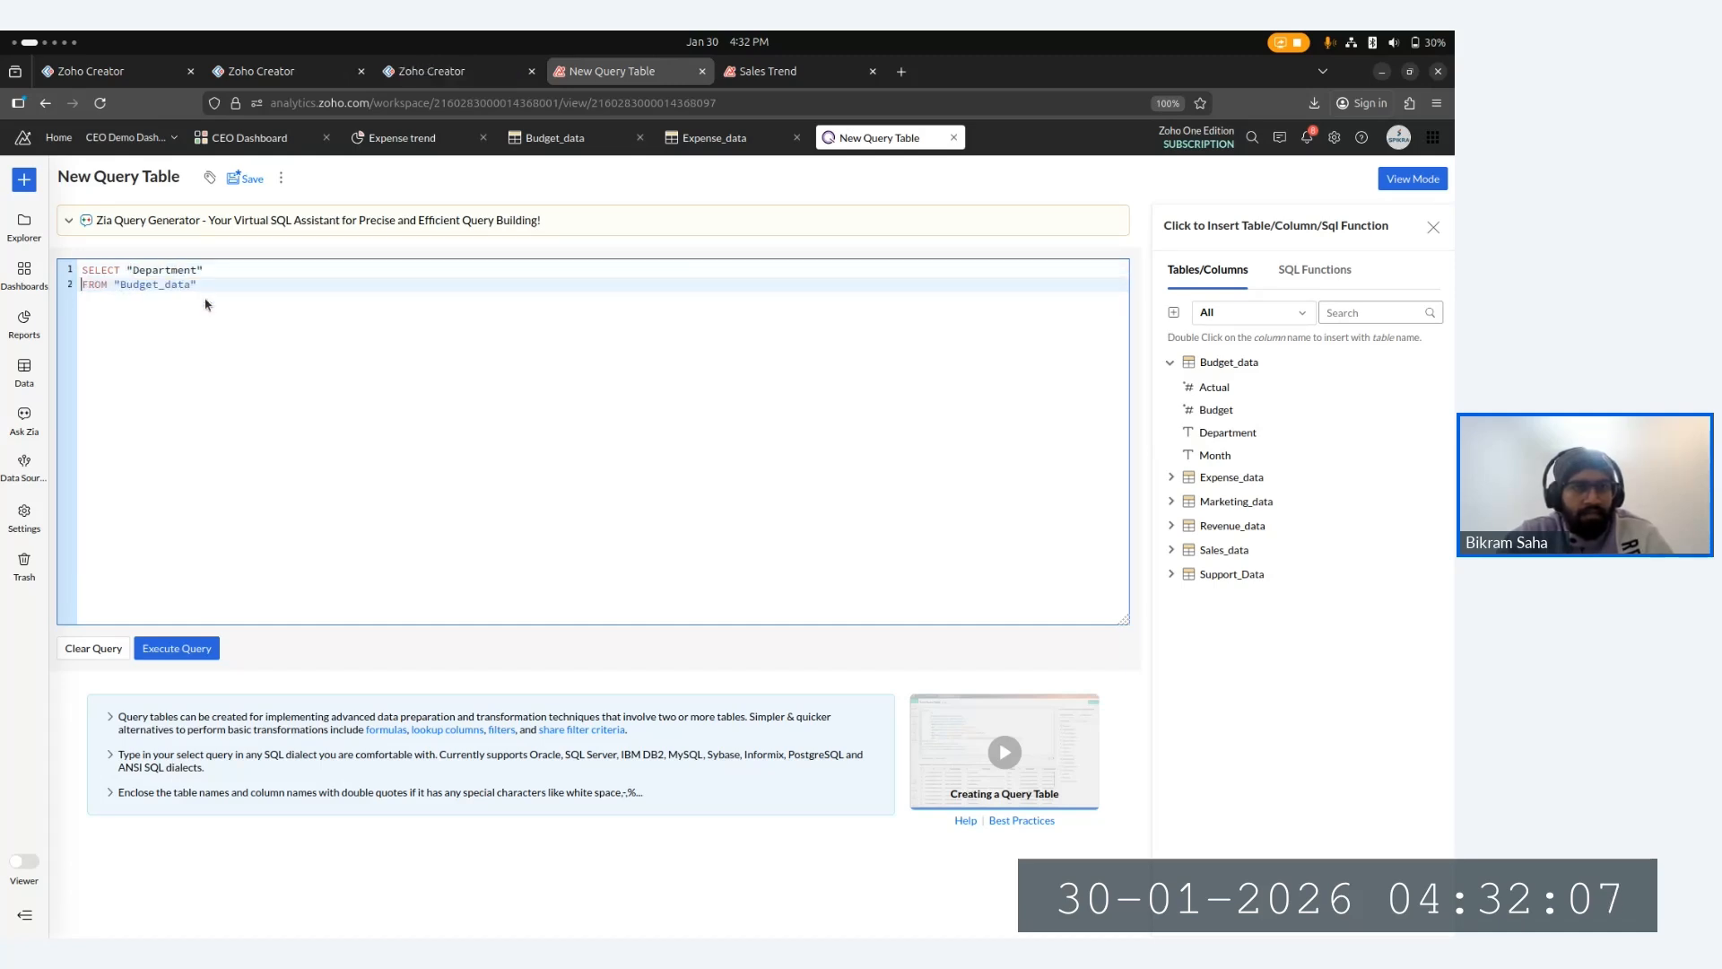
key(Up)
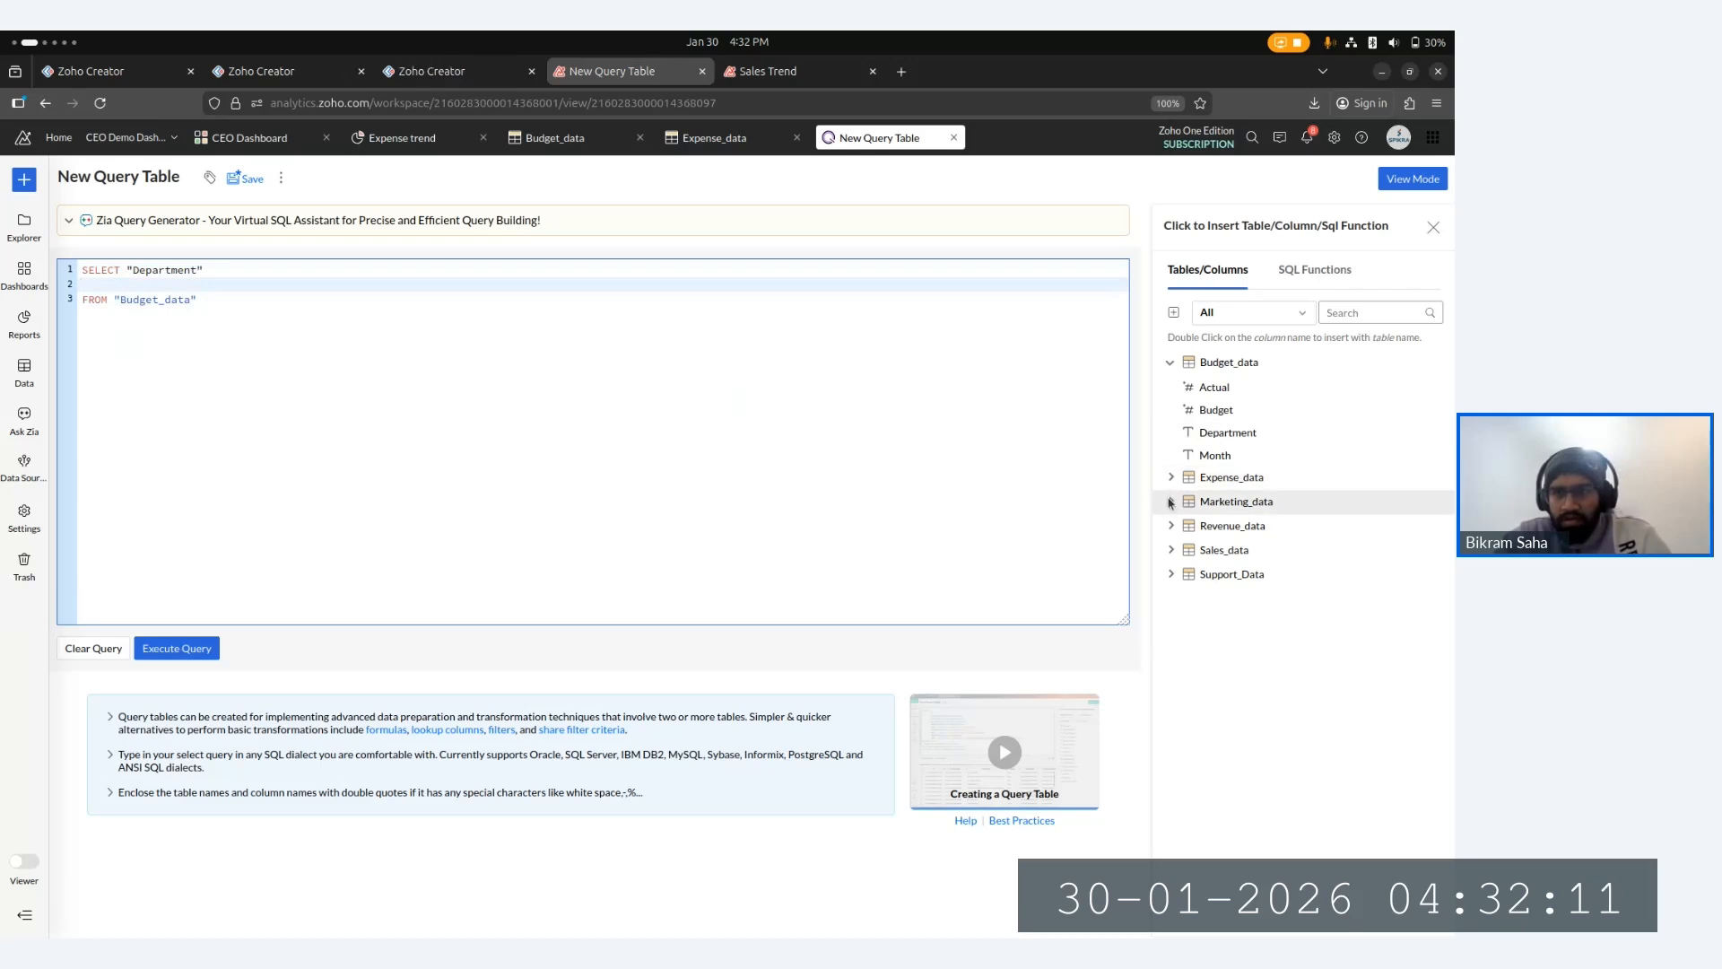
- Expand the Revenue_data and Sales_data tables in the column list to browse their columns
click(1172, 527)
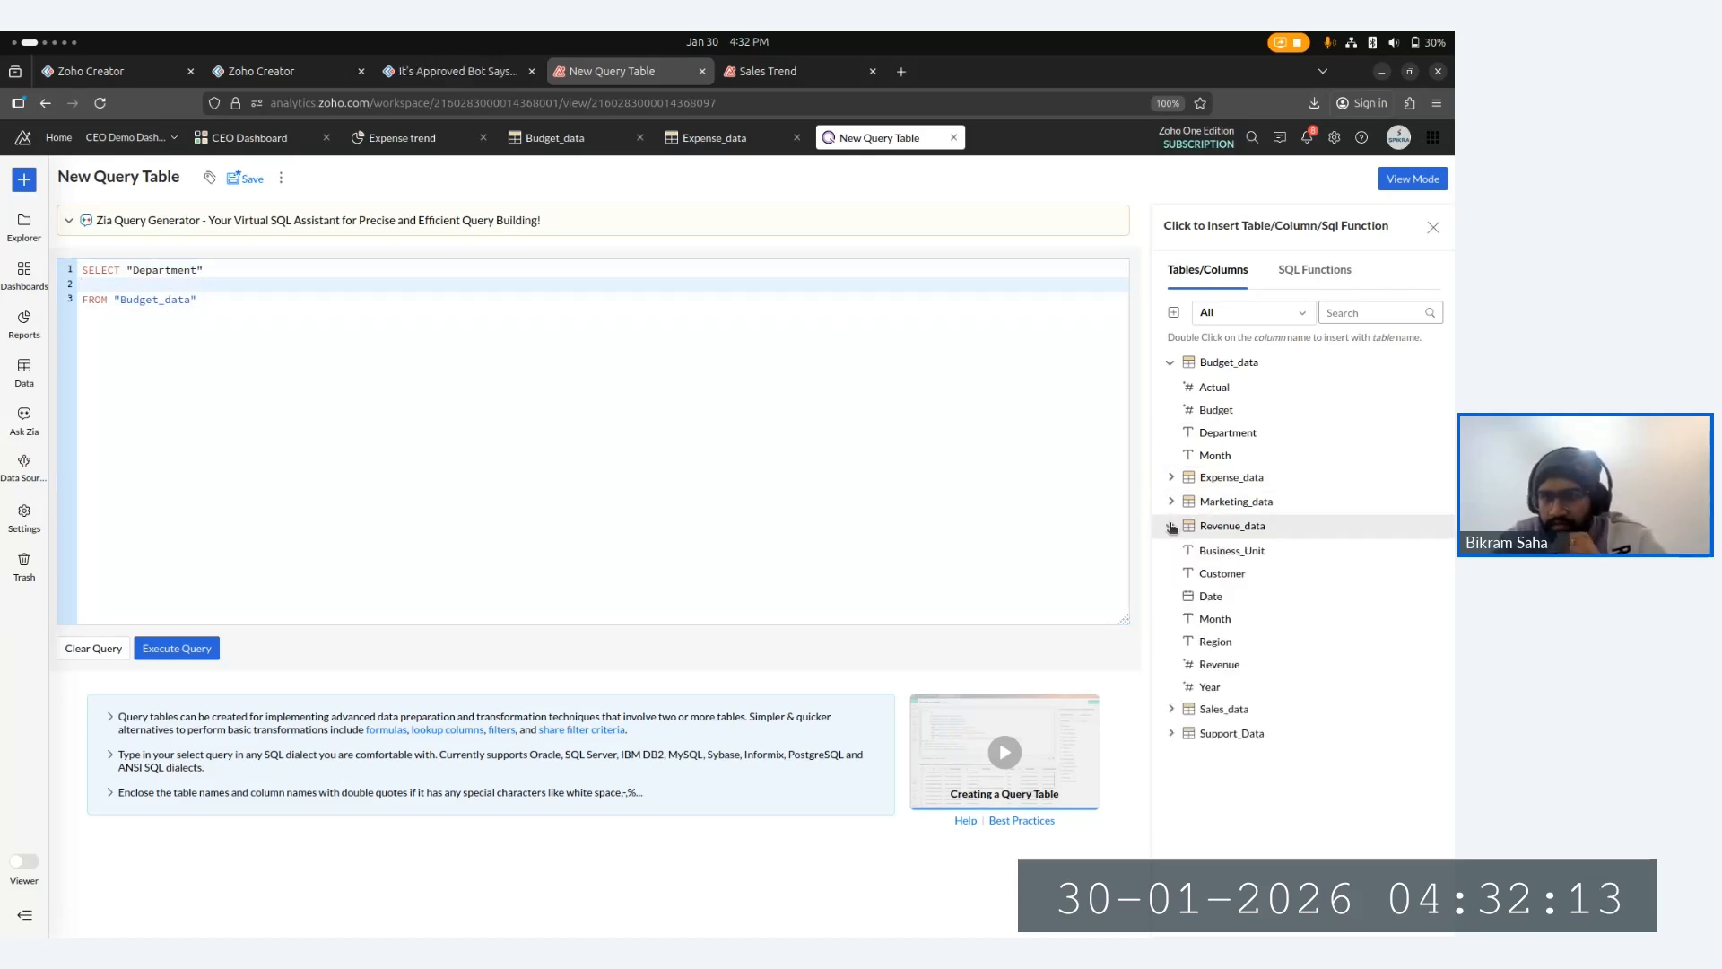
click(1172, 710)
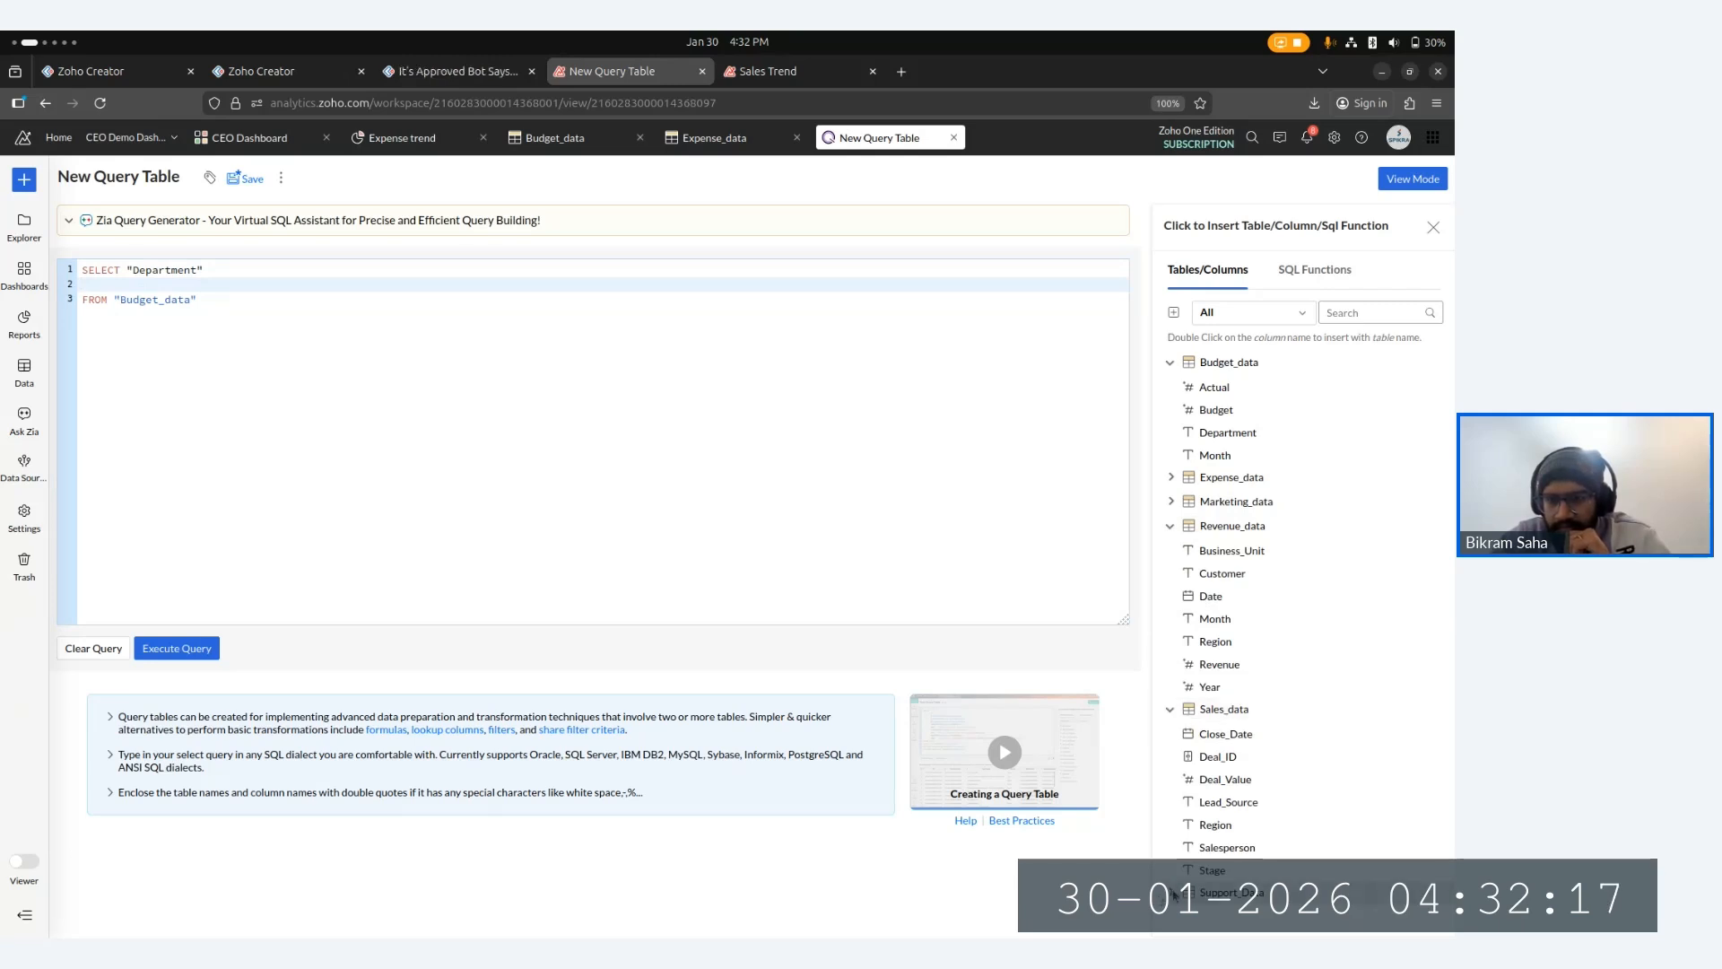
click(1173, 893)
scroll(1310, 538, down, 2)
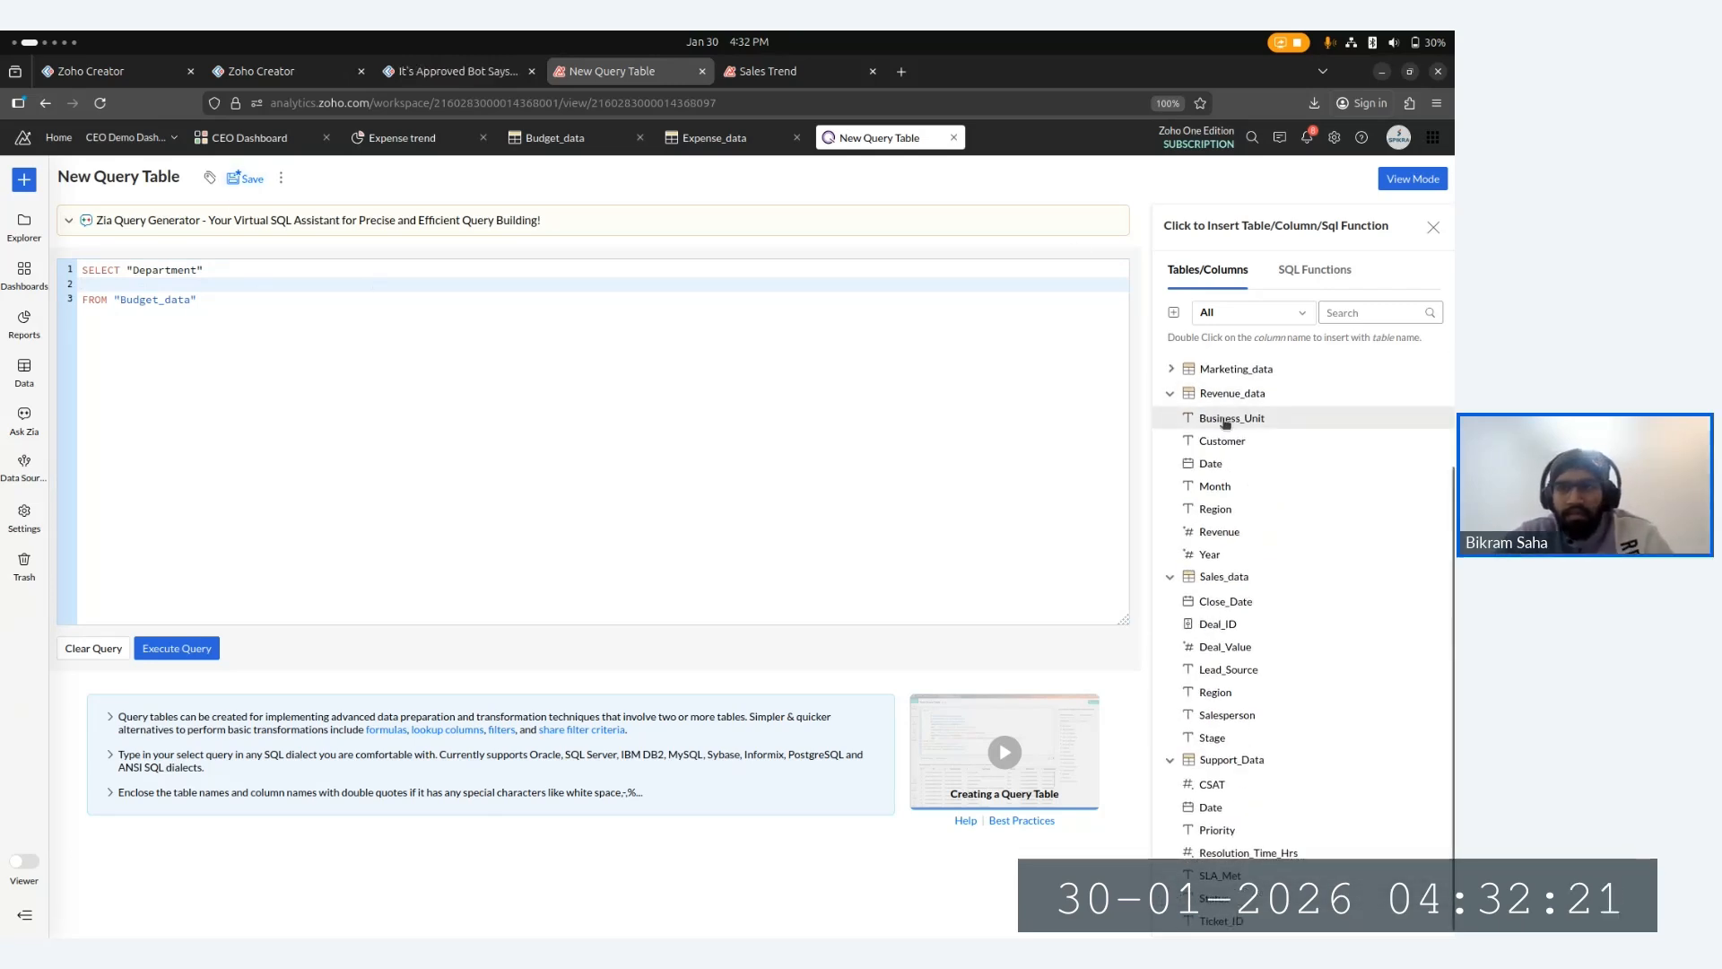
click(1169, 393)
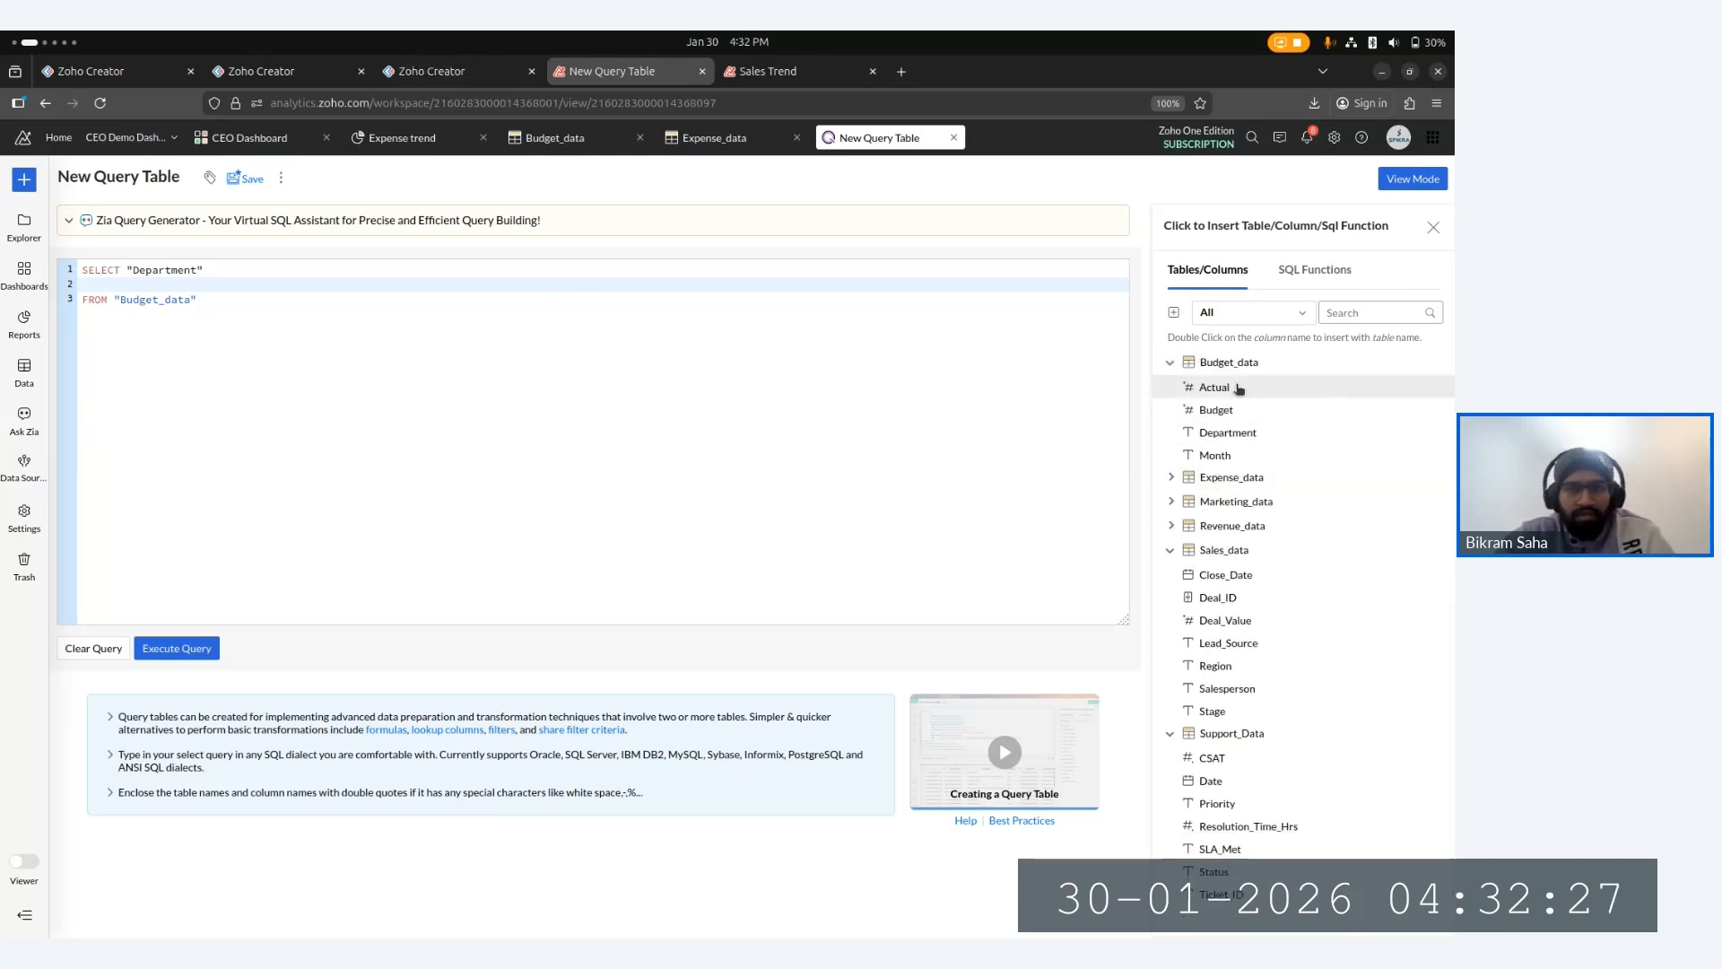
- Add the "Budget" column to the SELECT list after "Department"
click(234, 269)
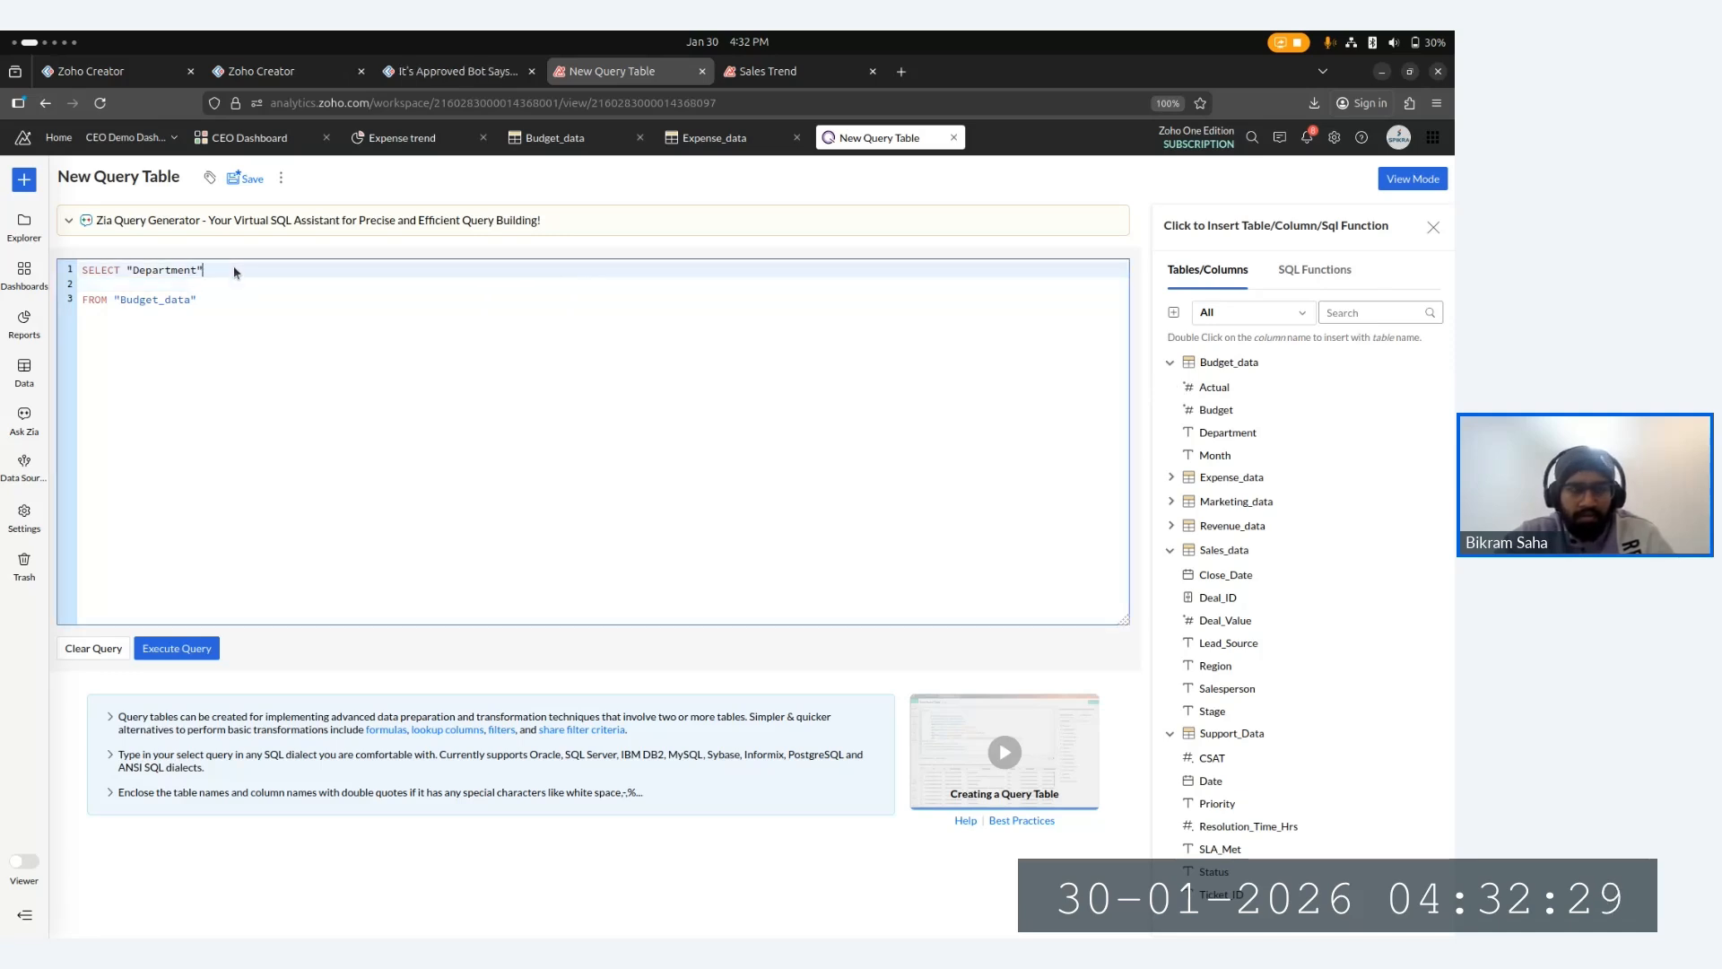
text(,)
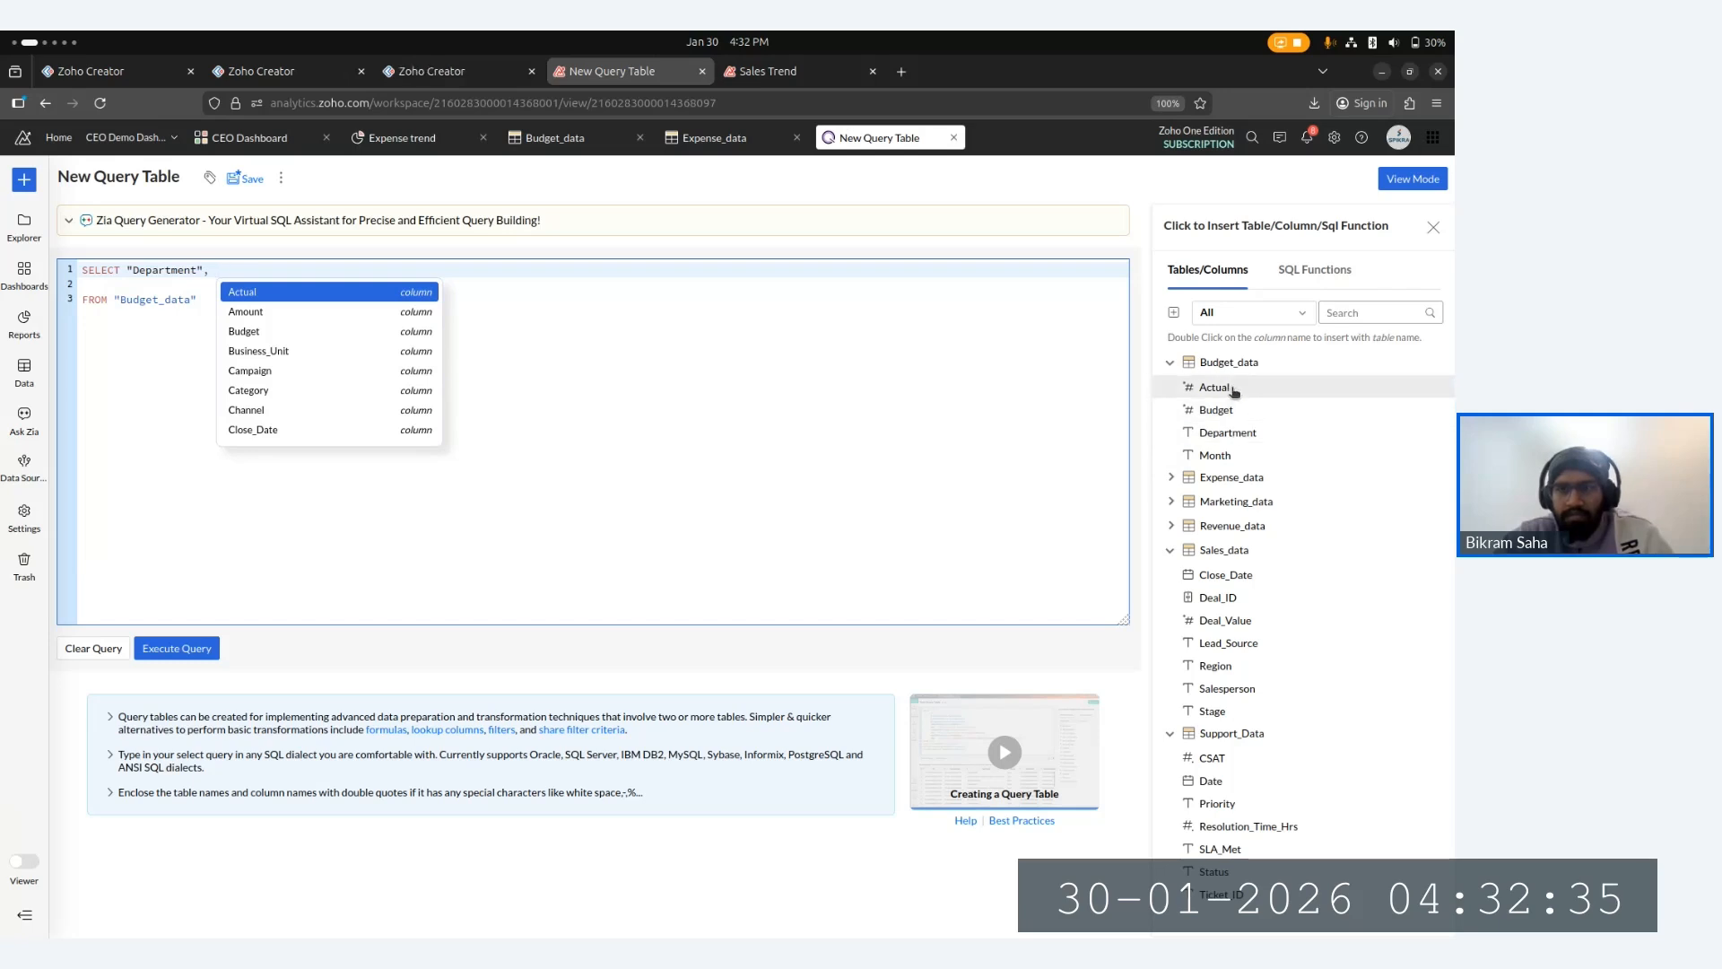
click(1215, 387)
text(,)
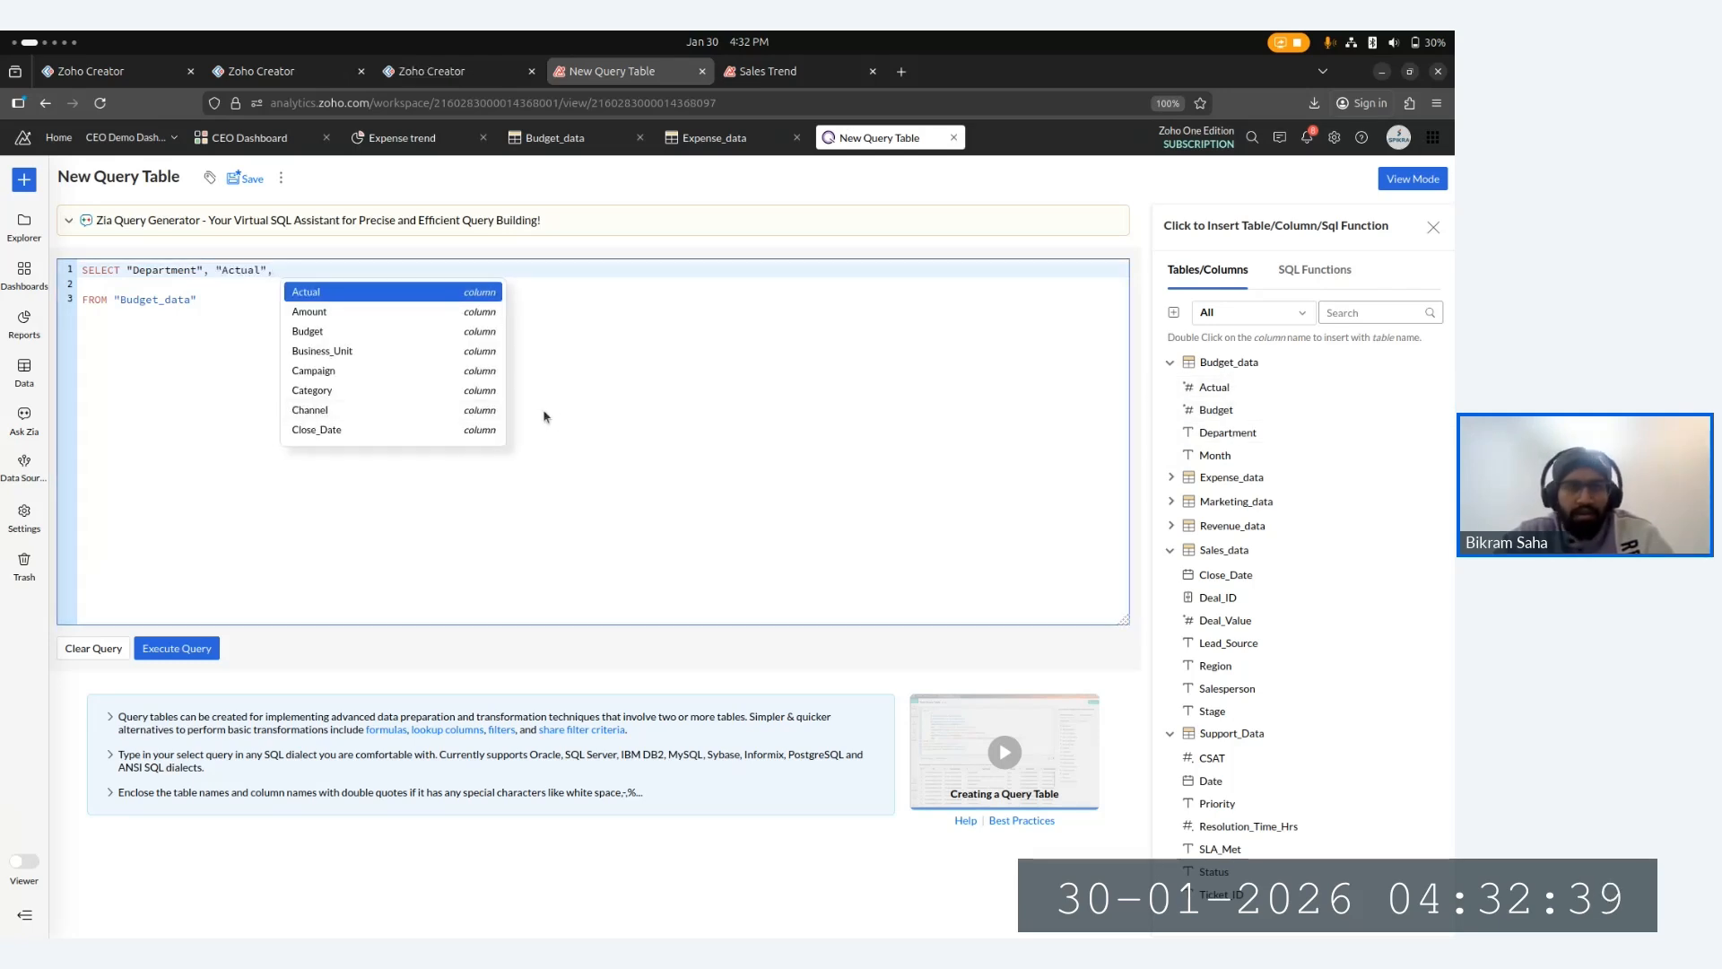
key(BackSpace)
key(BackSpace)
key(BackSpace)
key(BackSpace)
key(BackSpace)
key(BackSpace)
key(BackSpace)
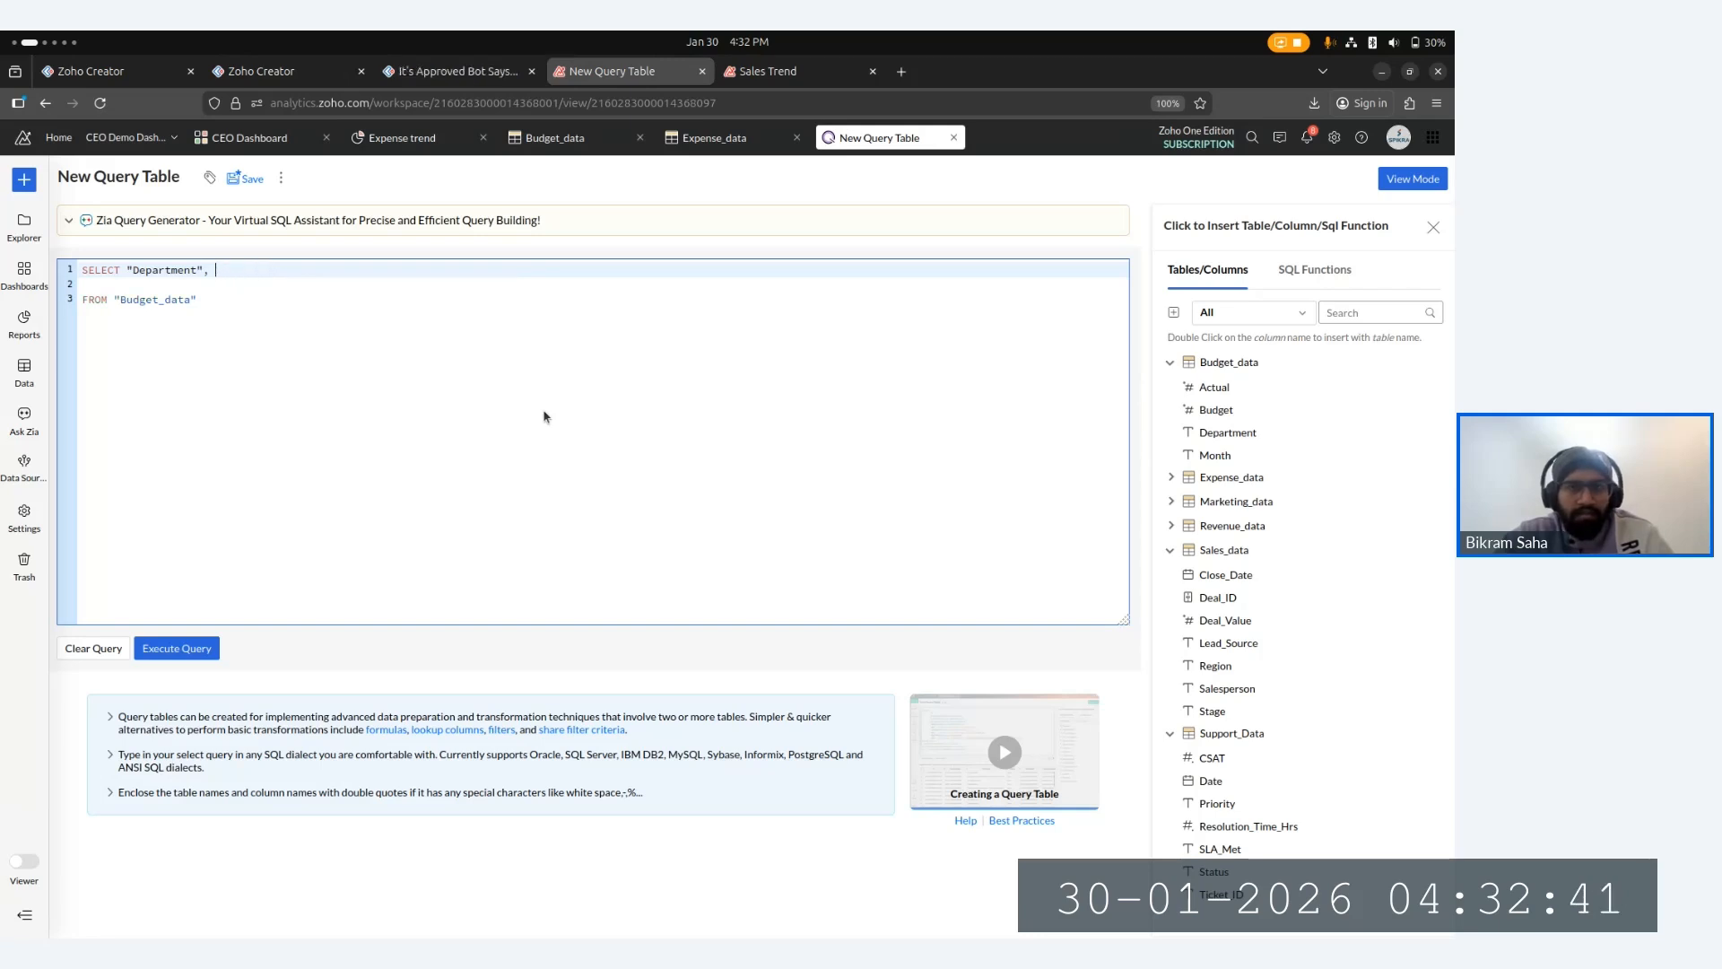
click(1158, 411)
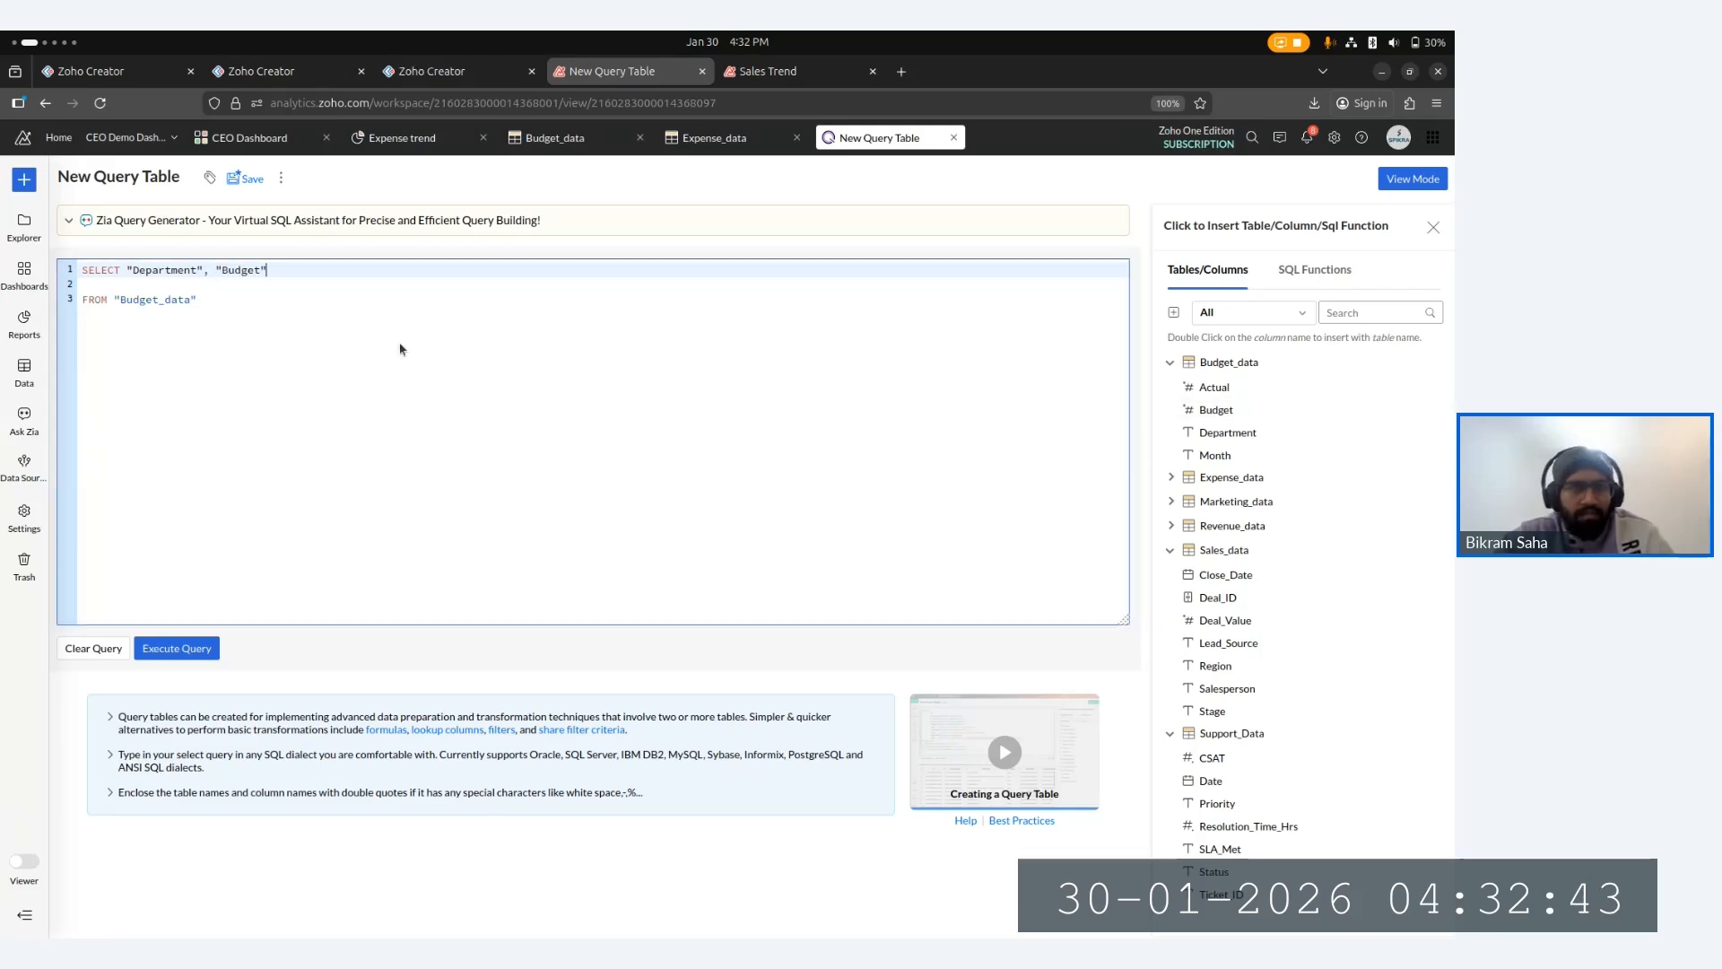
key(Down)
key(BackSpace)
key(Down)
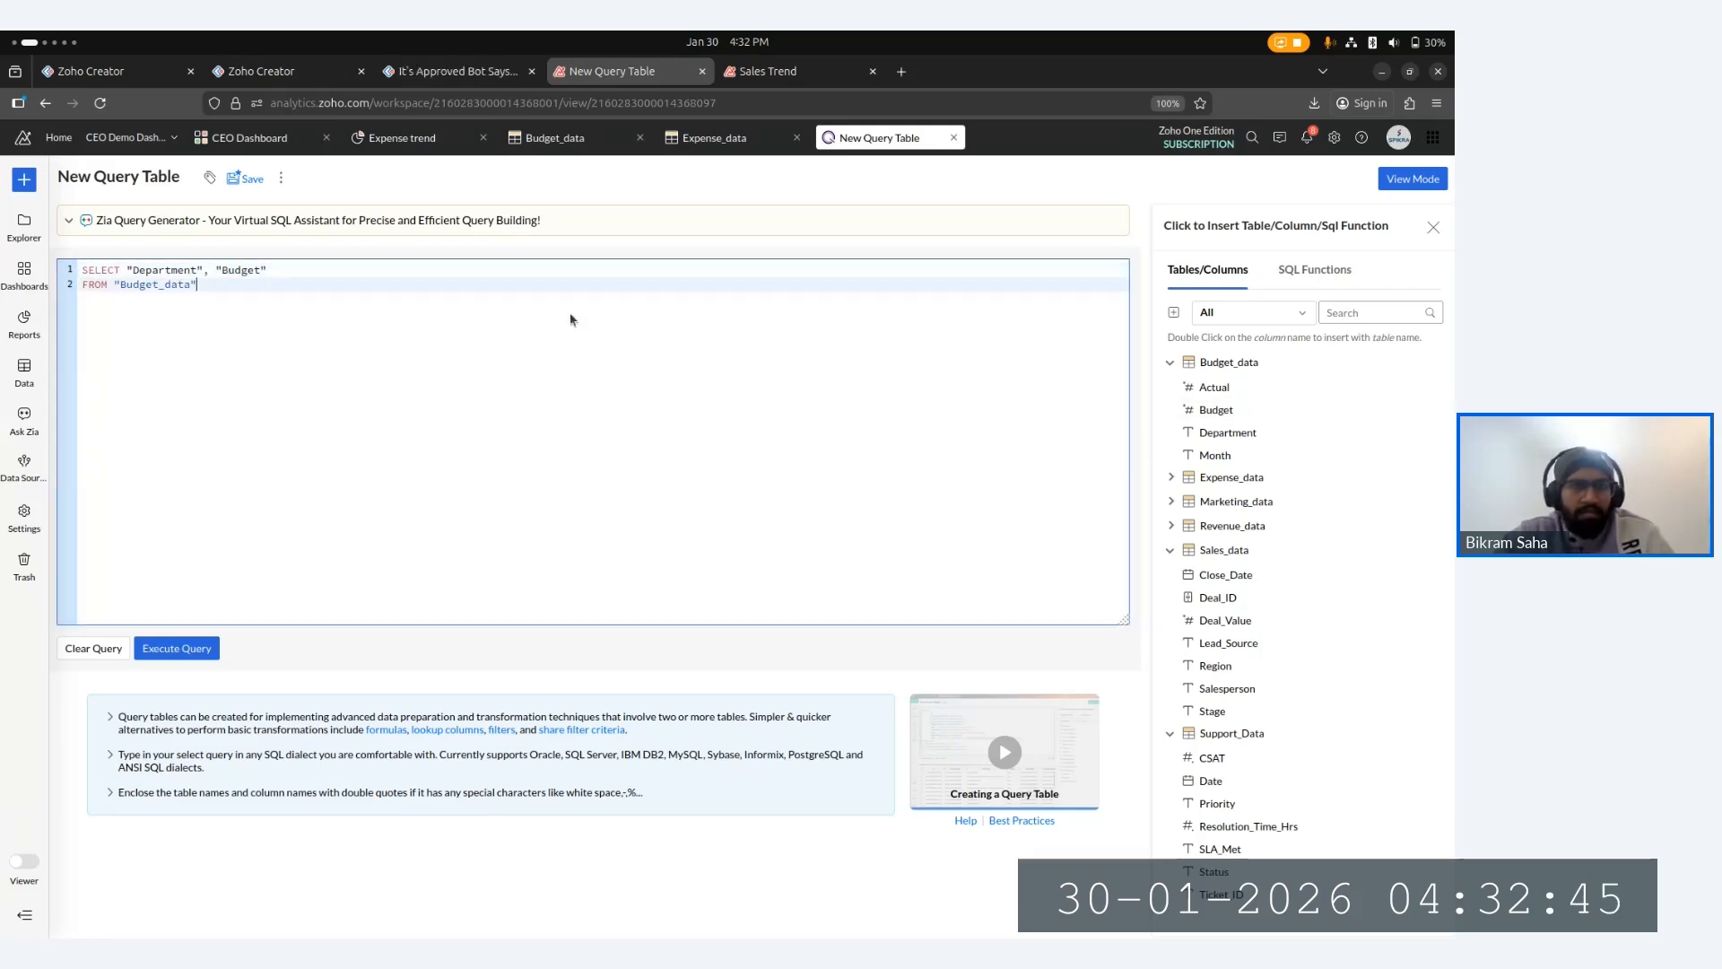
- Start a WHERE clause on a new line comparing "Department" with a value
key(Return)
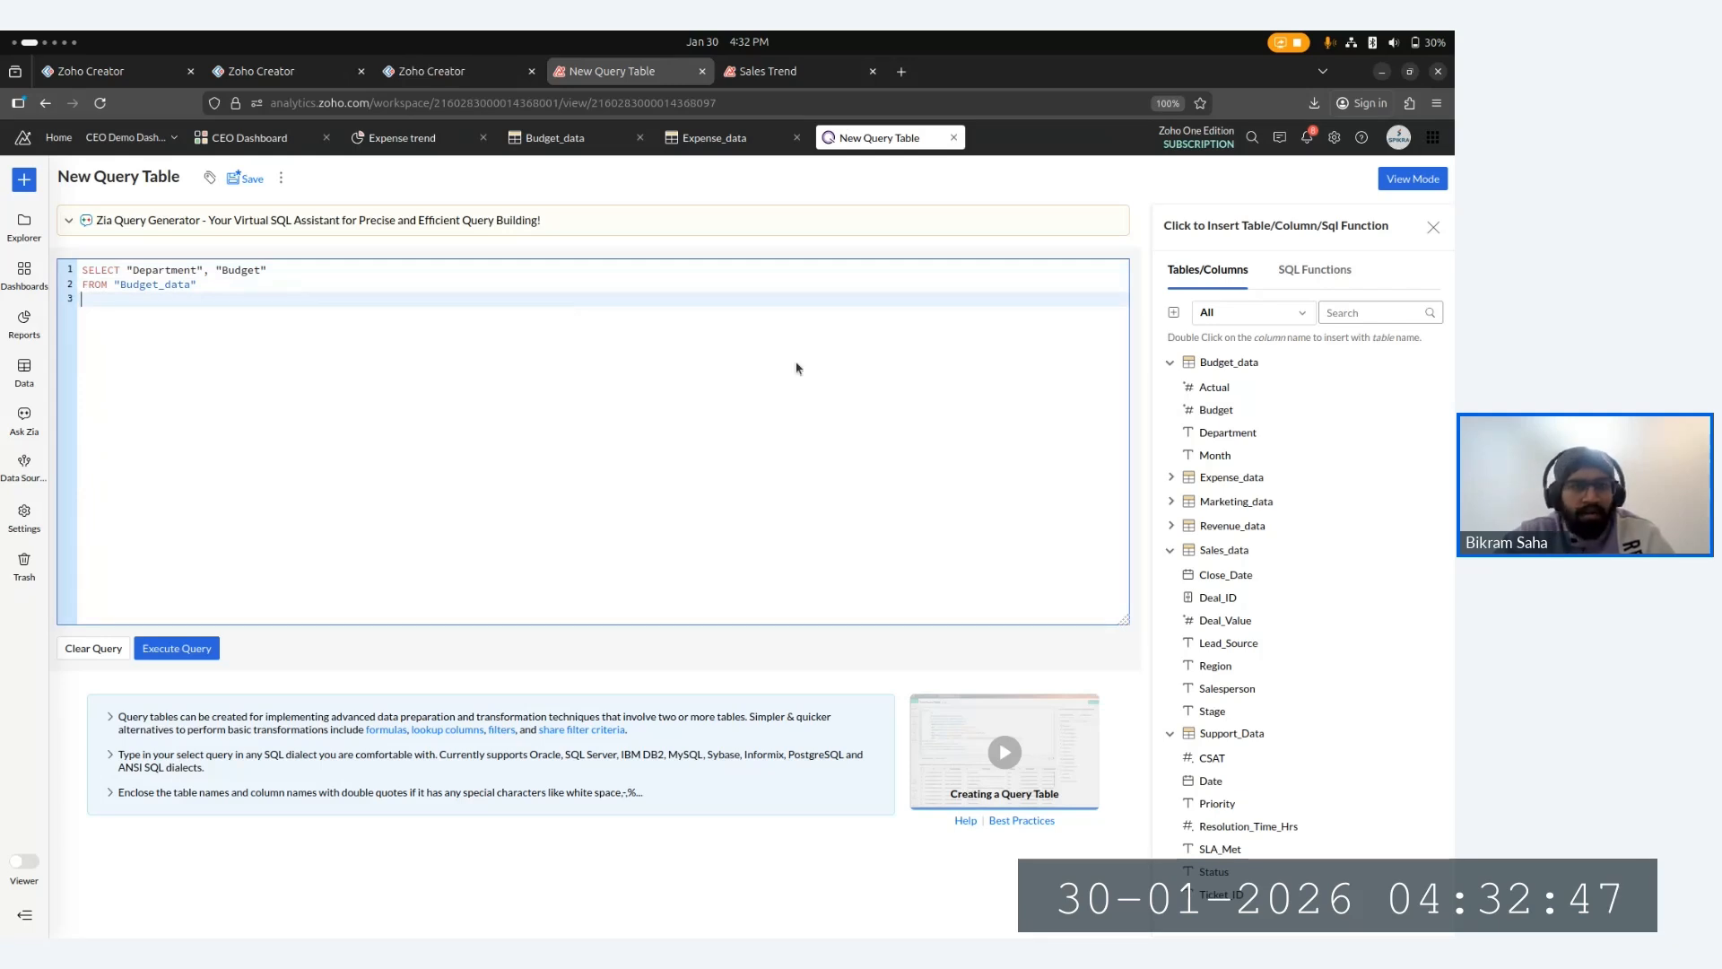
text(WHERE)
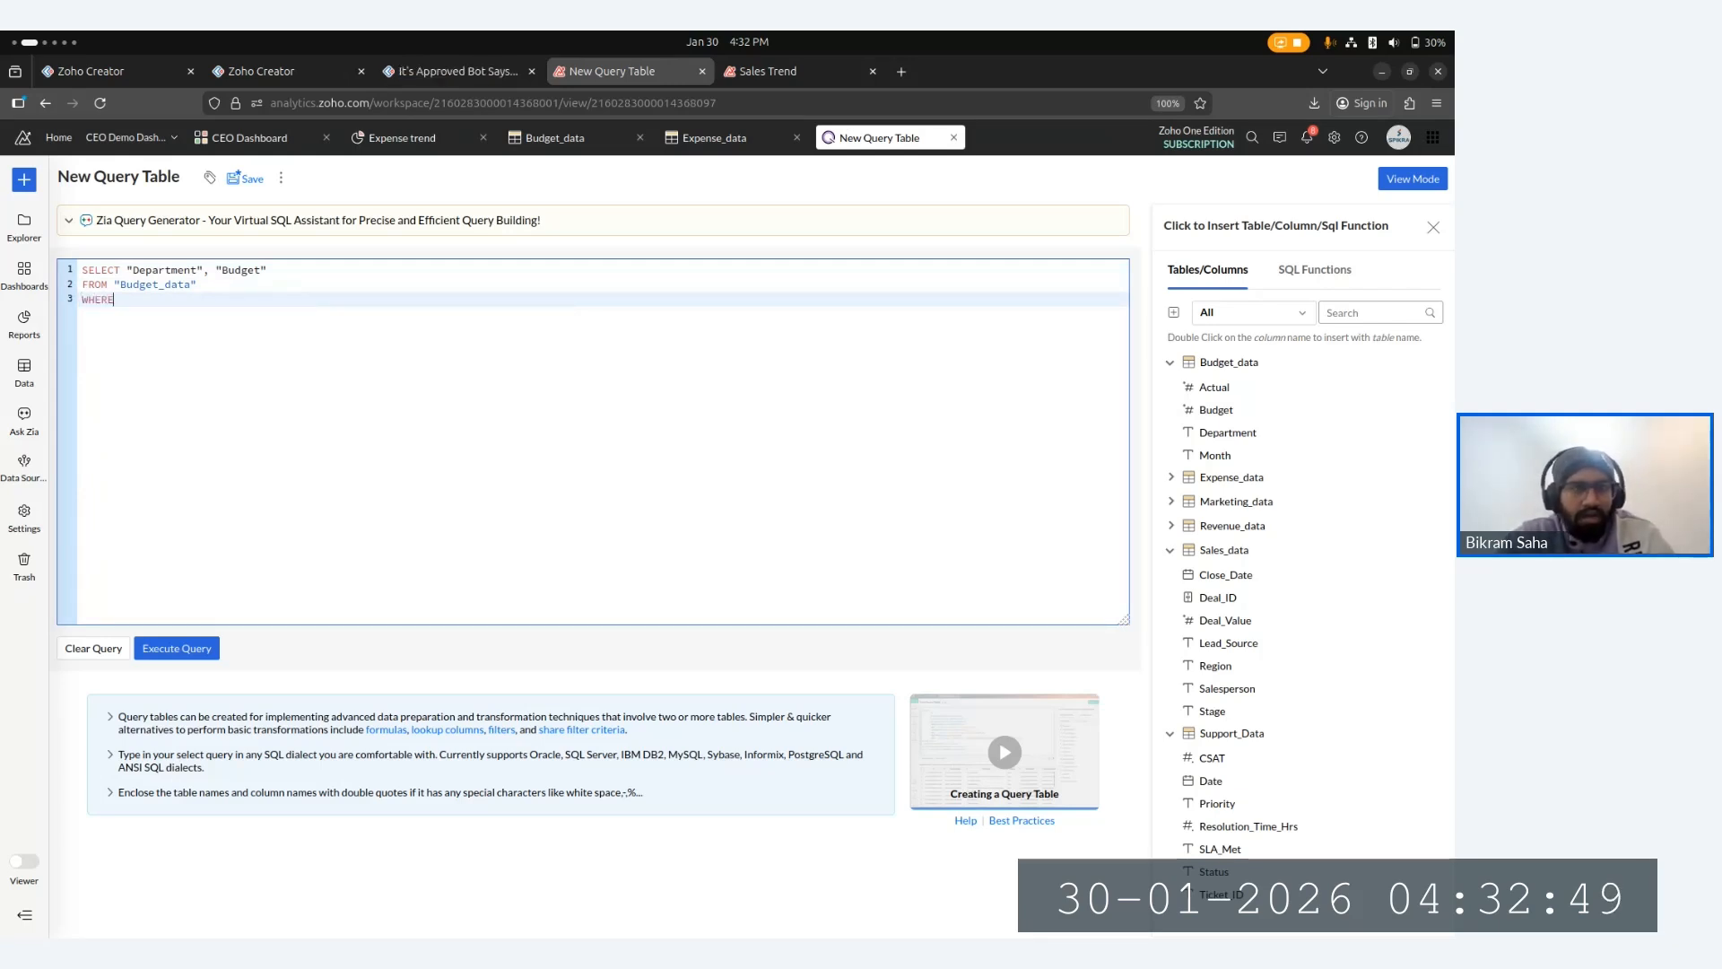
text( "Department")
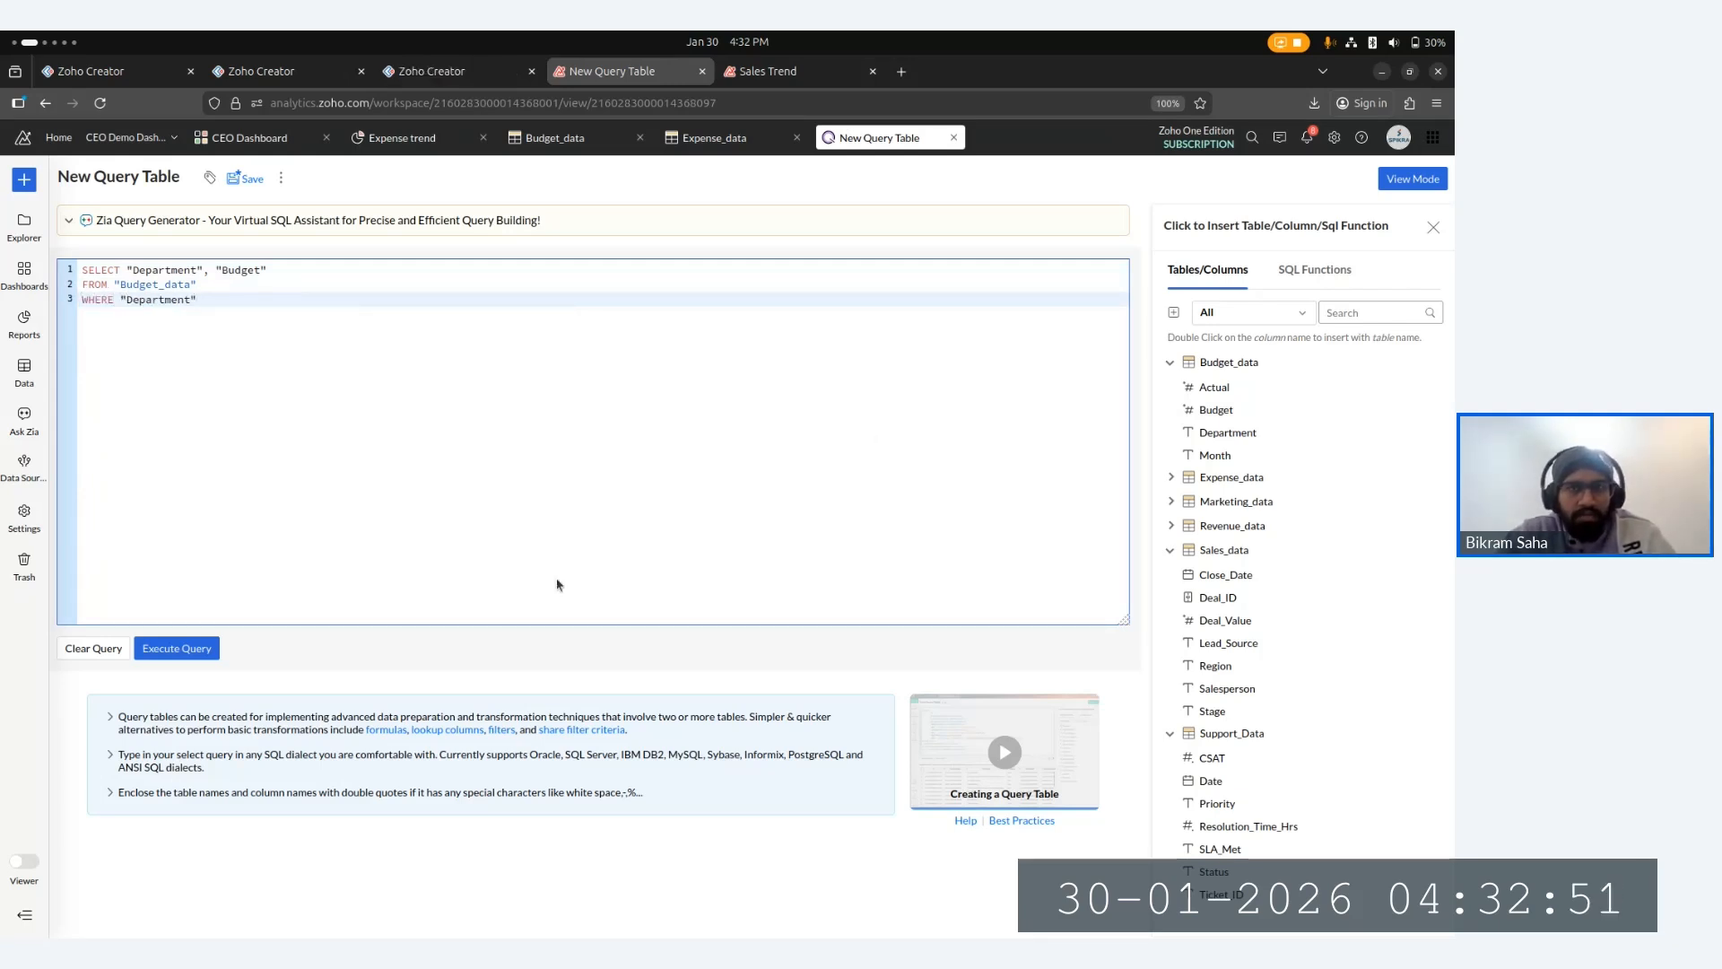
text( =)
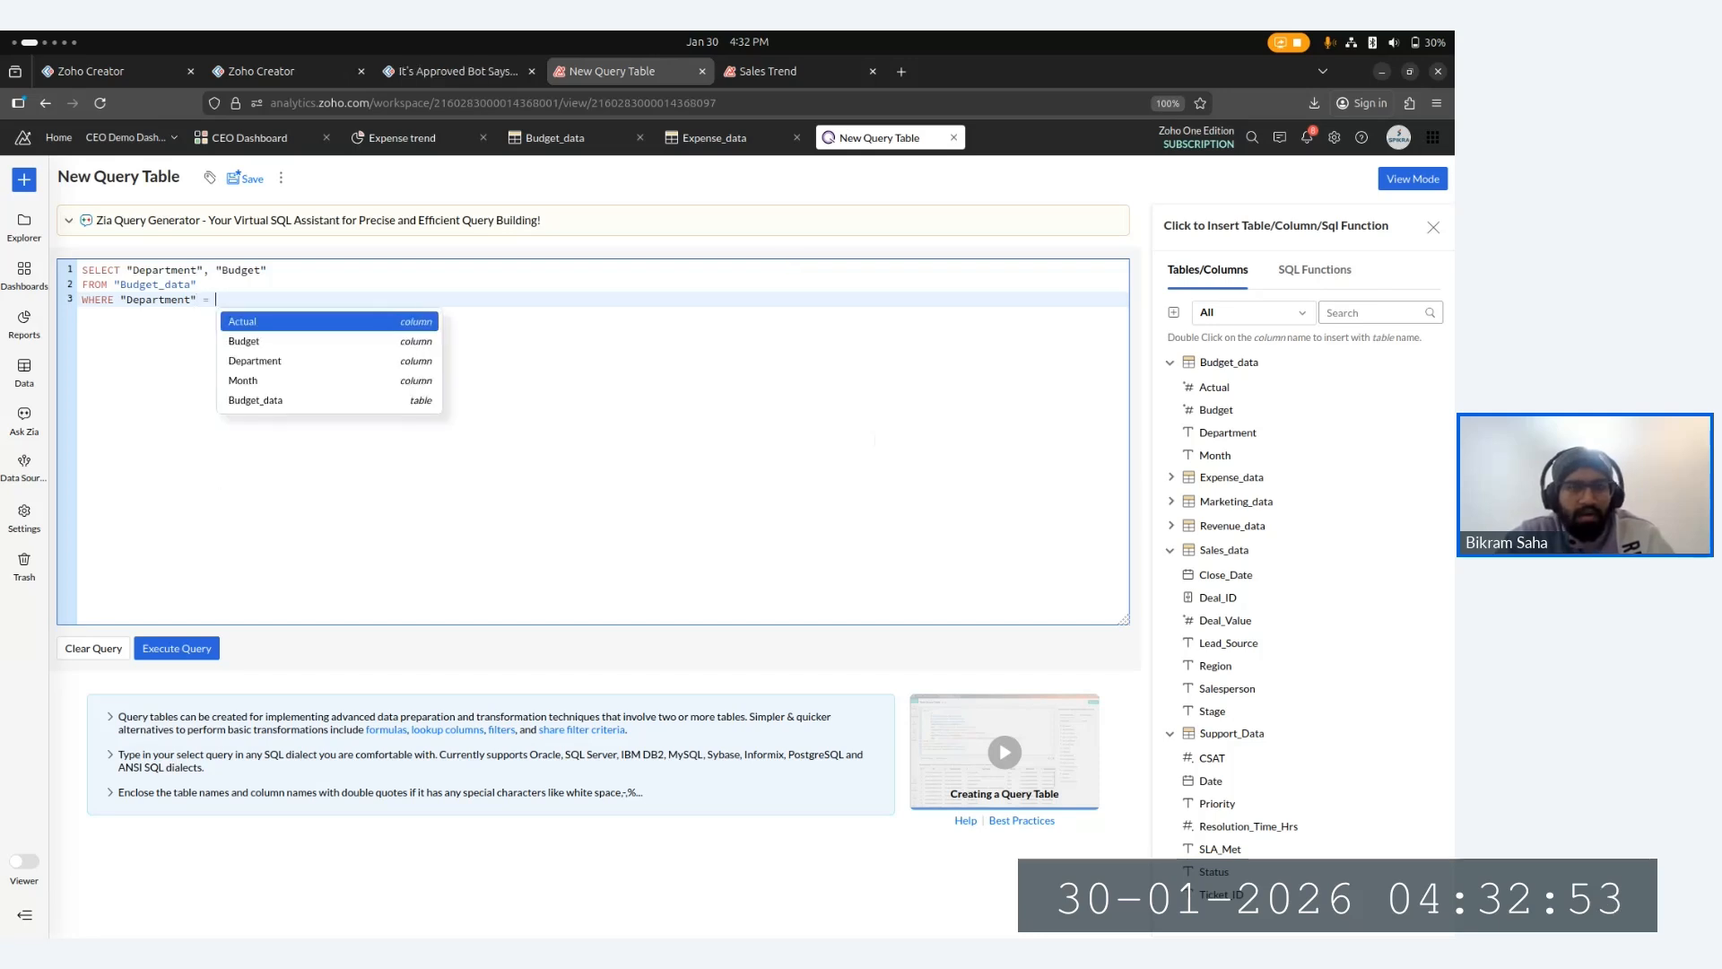
- Switch to the Budget_data tab and select the Sales value in the Department column
click(554, 140)
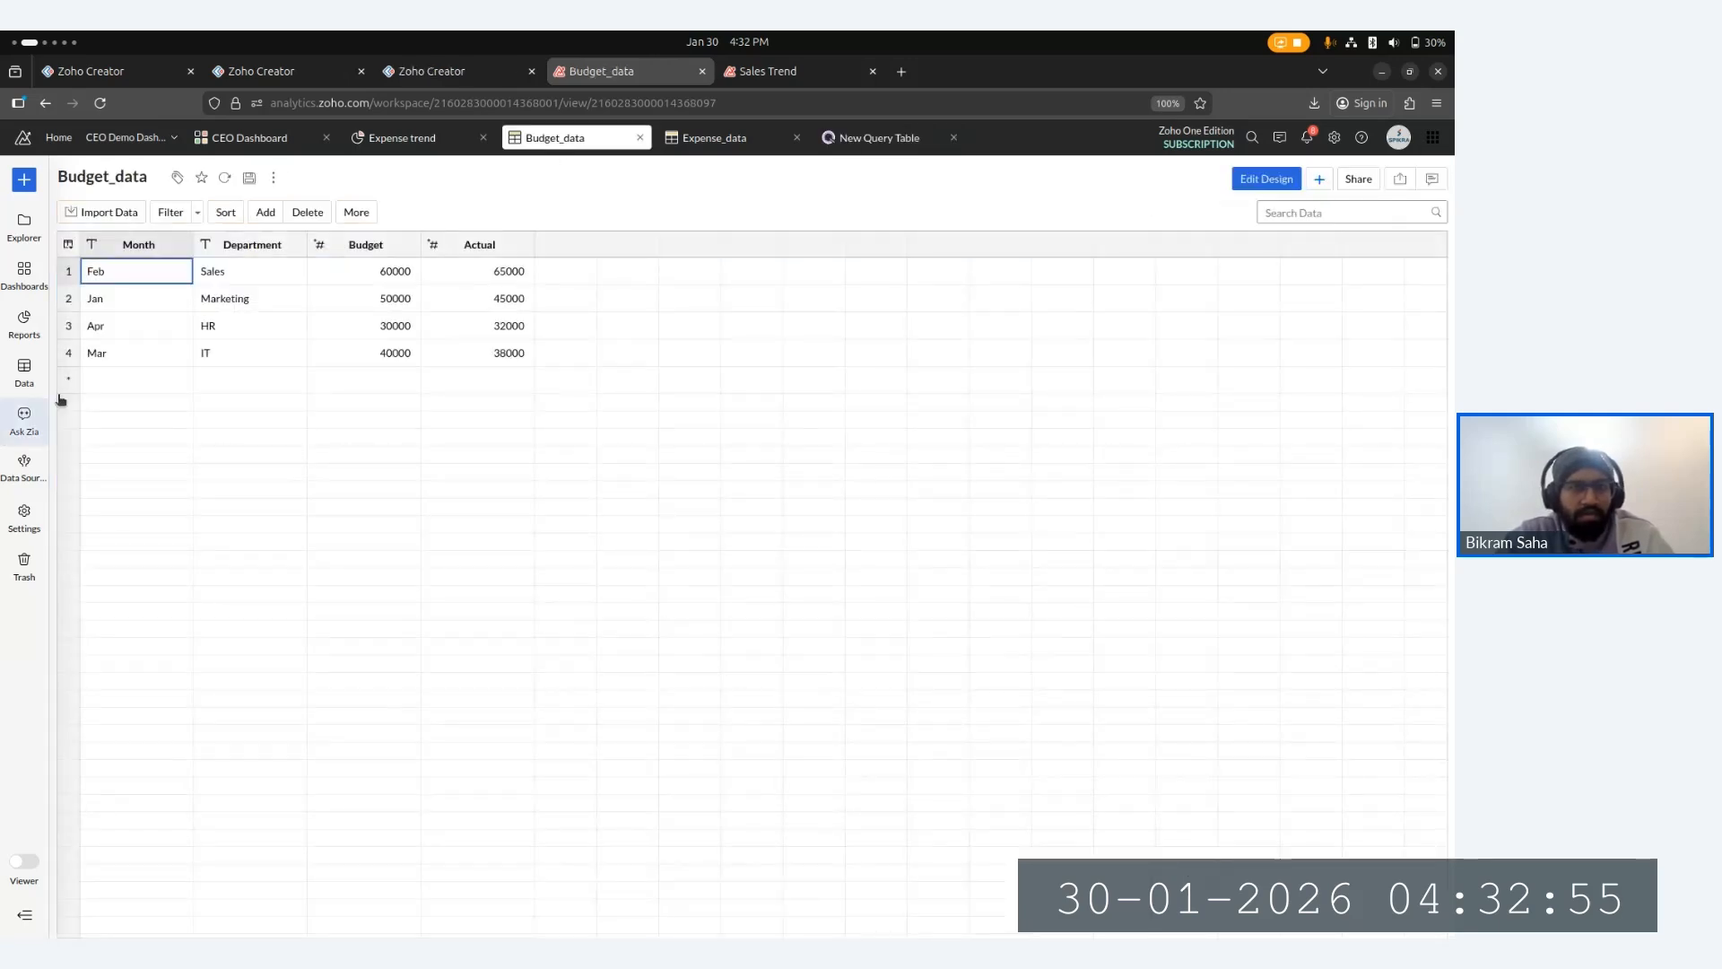
drag(227, 272, 198, 280)
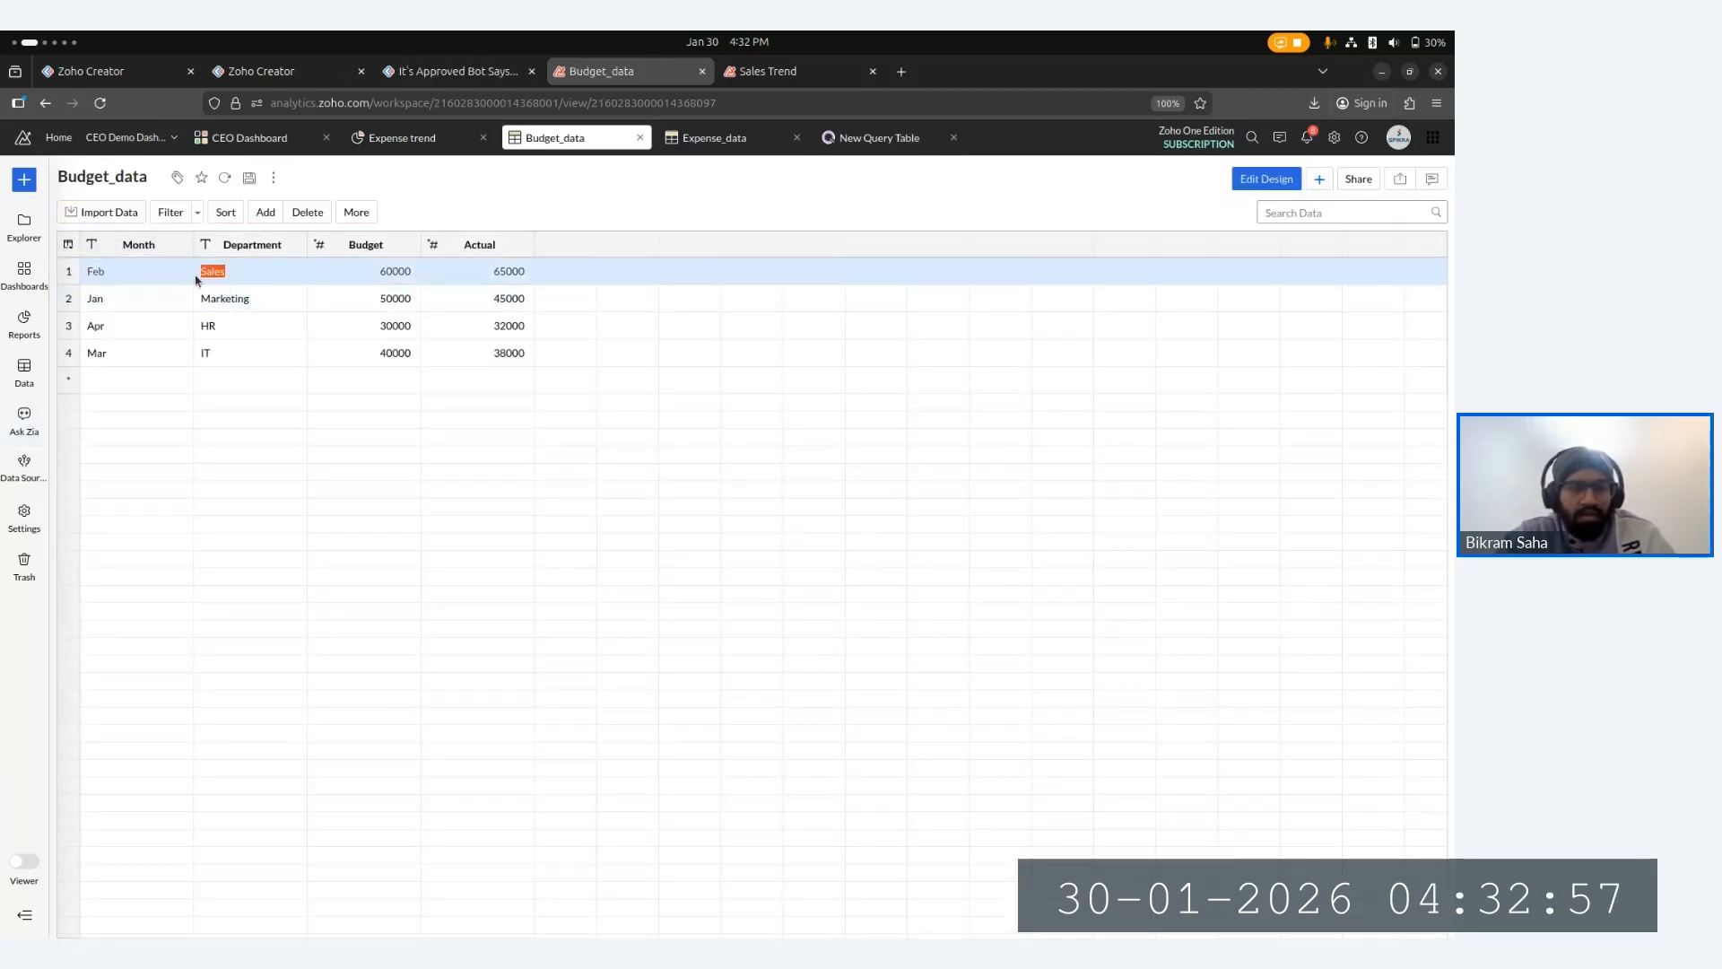
click(199, 279)
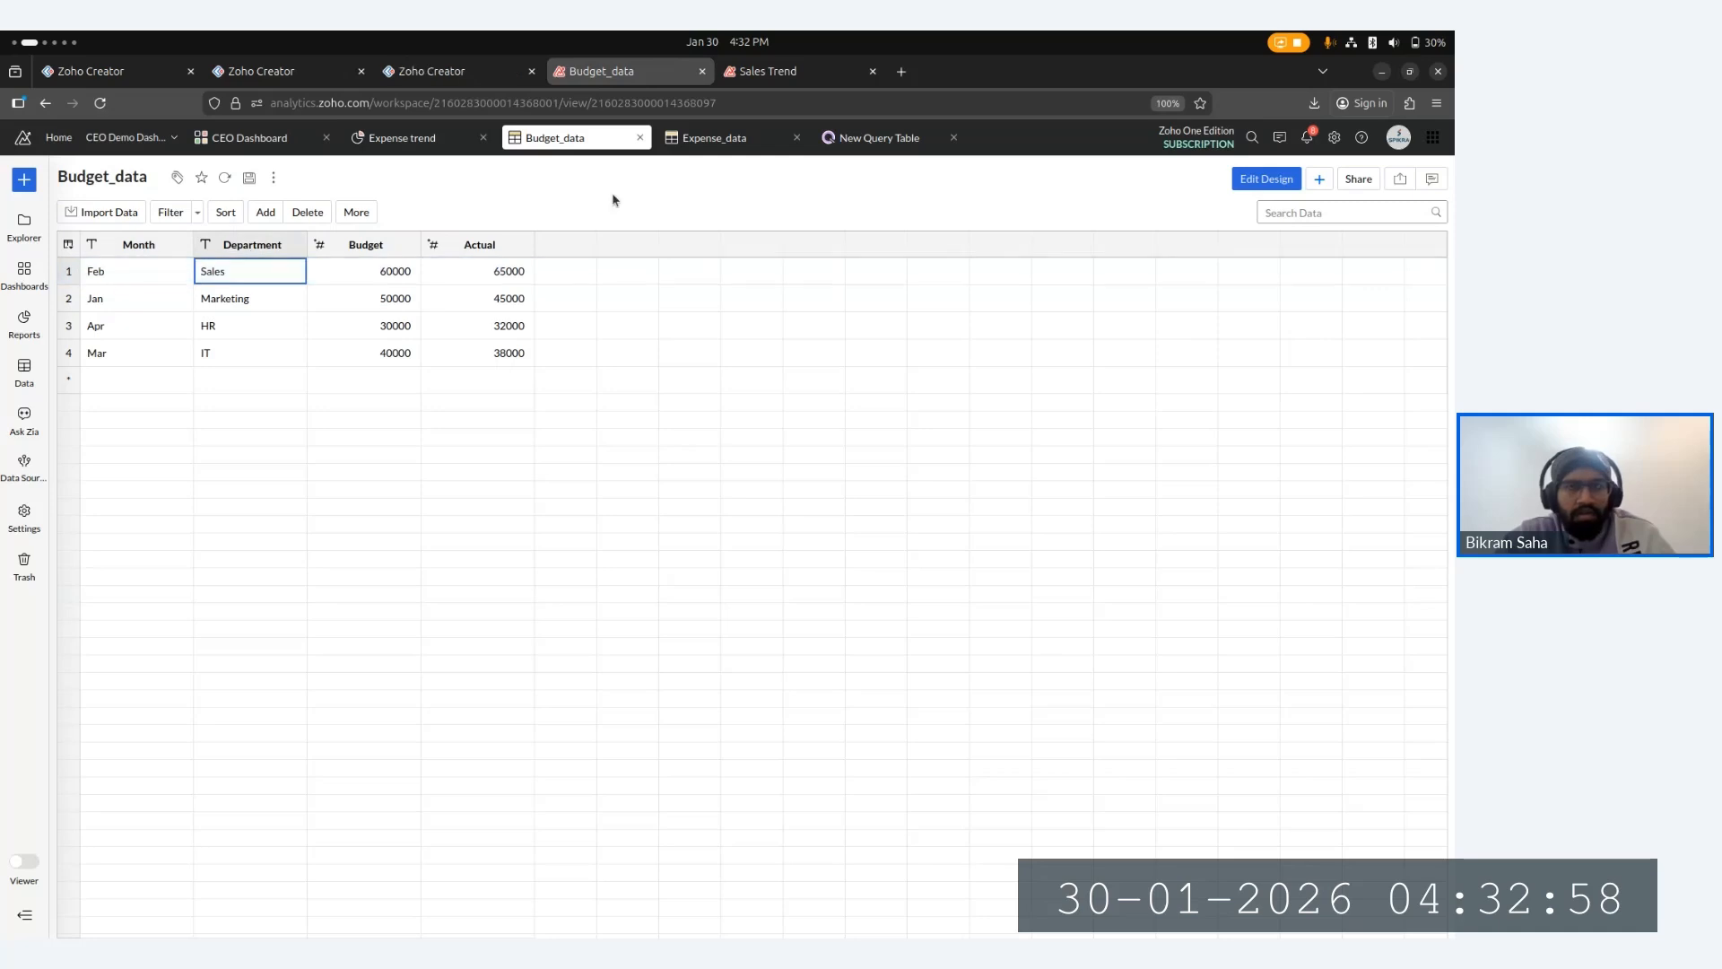
- Return to the New Query Table, complete the WHERE condition as IS LIKE "Sales"; and execute the query
click(852, 136)
click(231, 303)
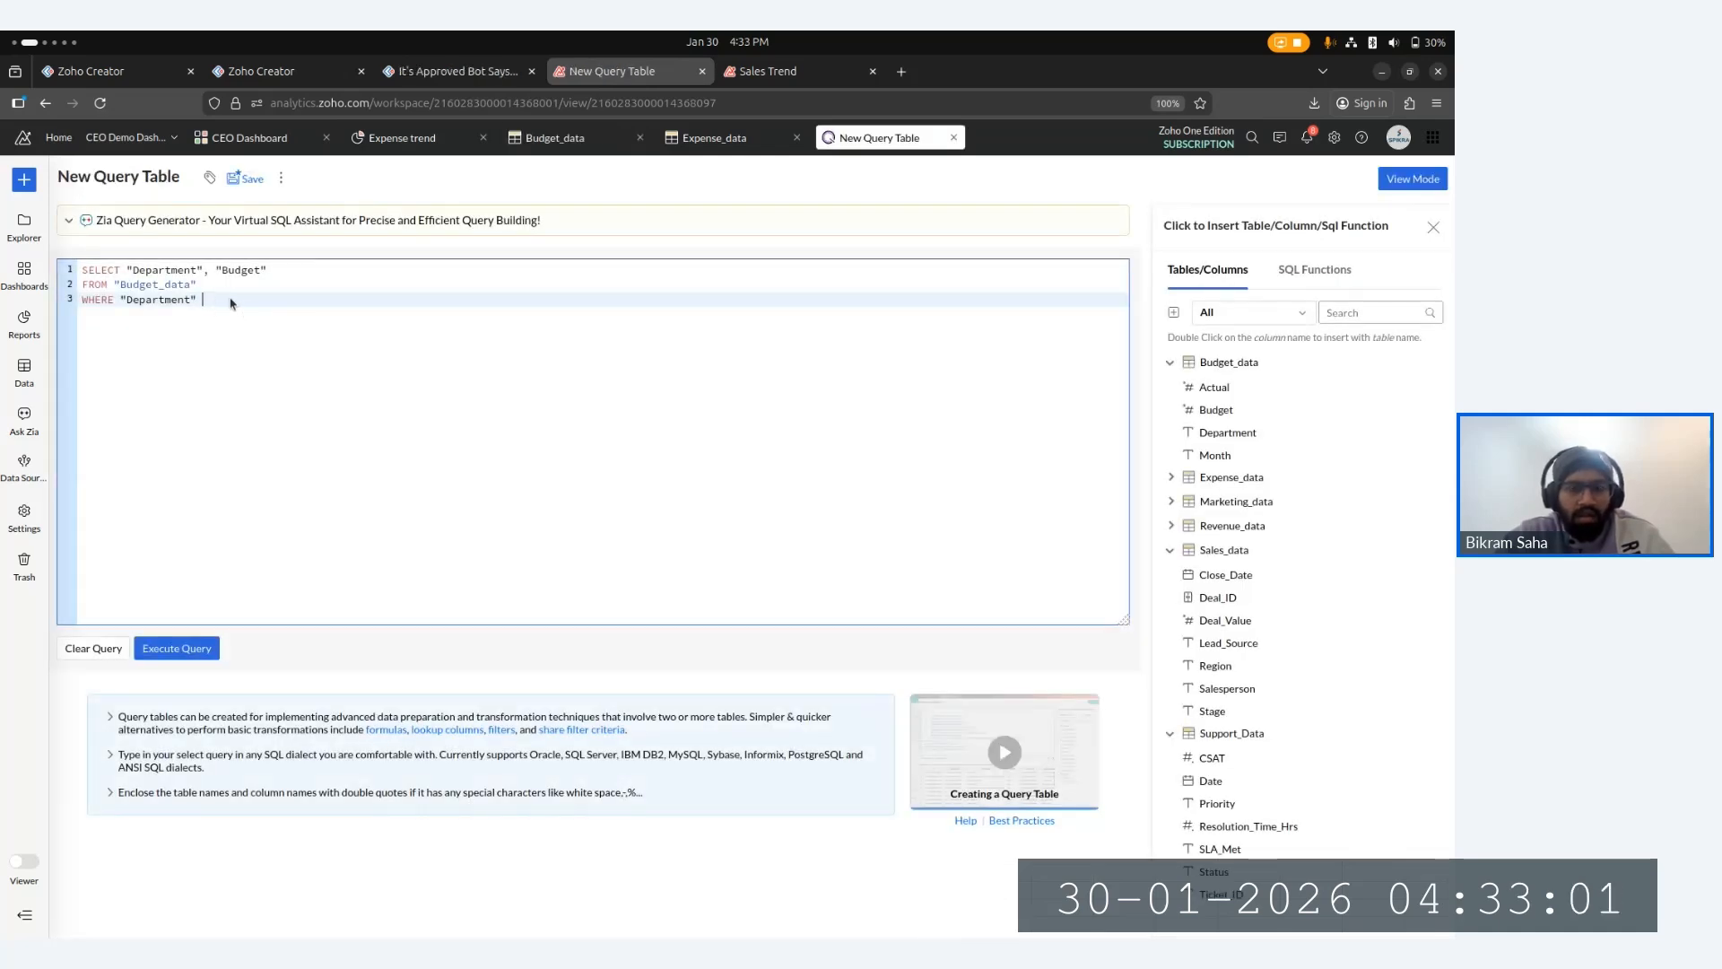
text(I)
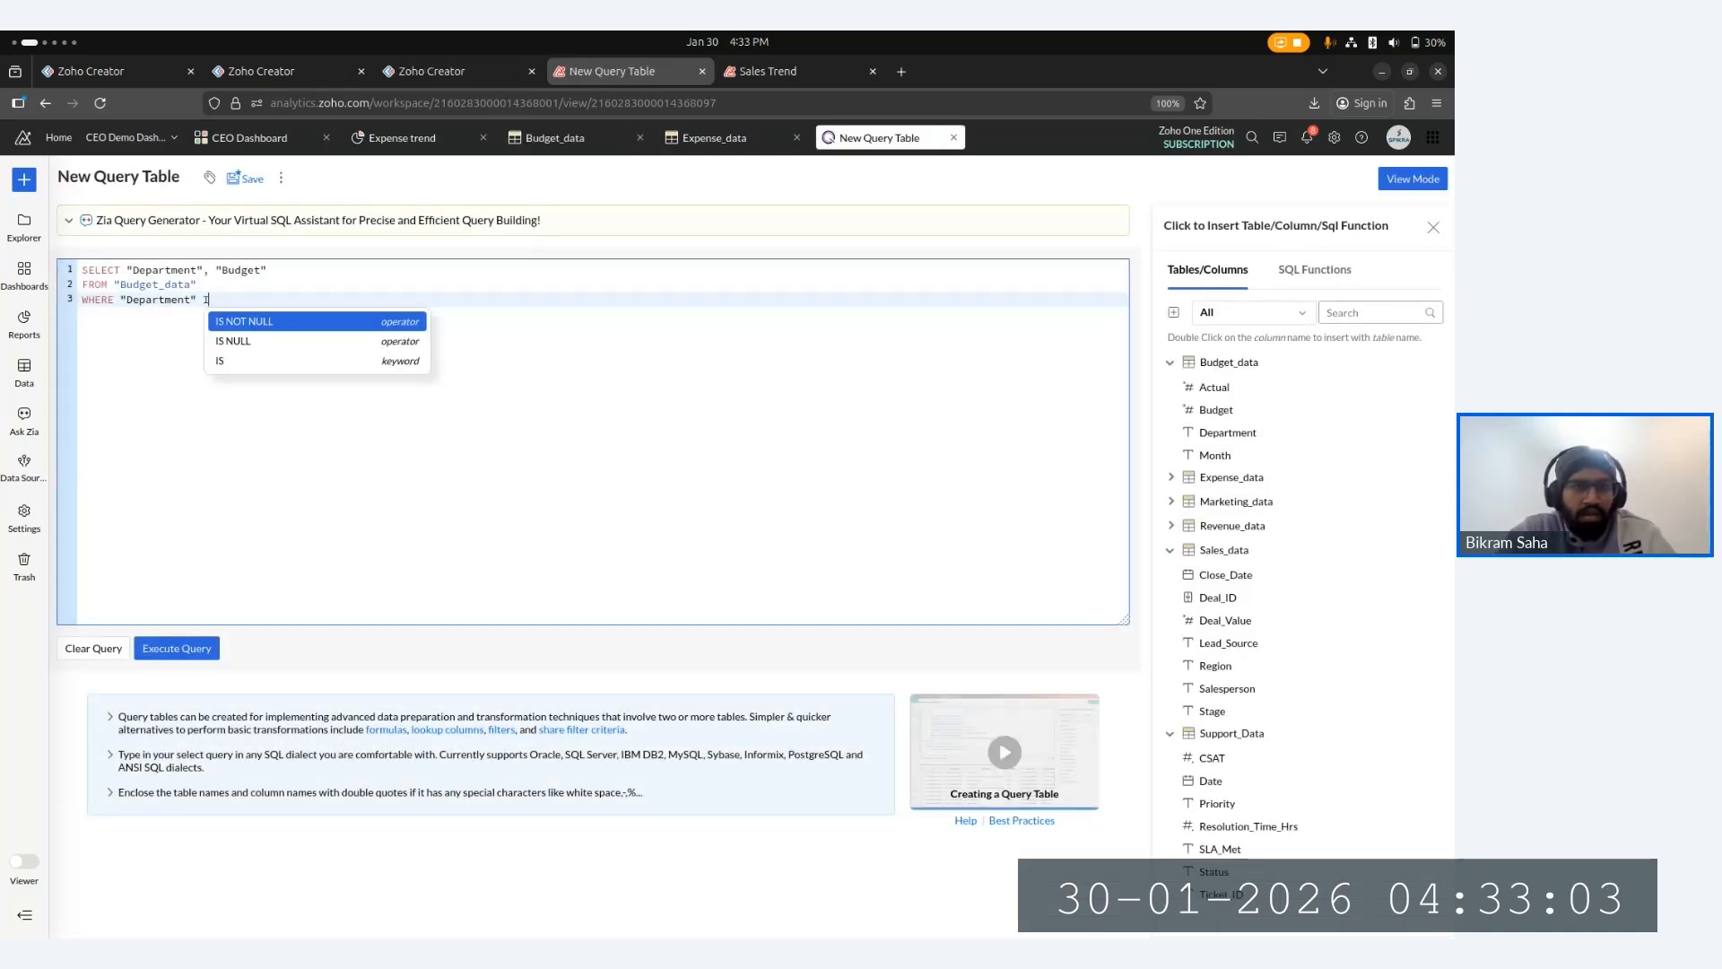
text(S L)
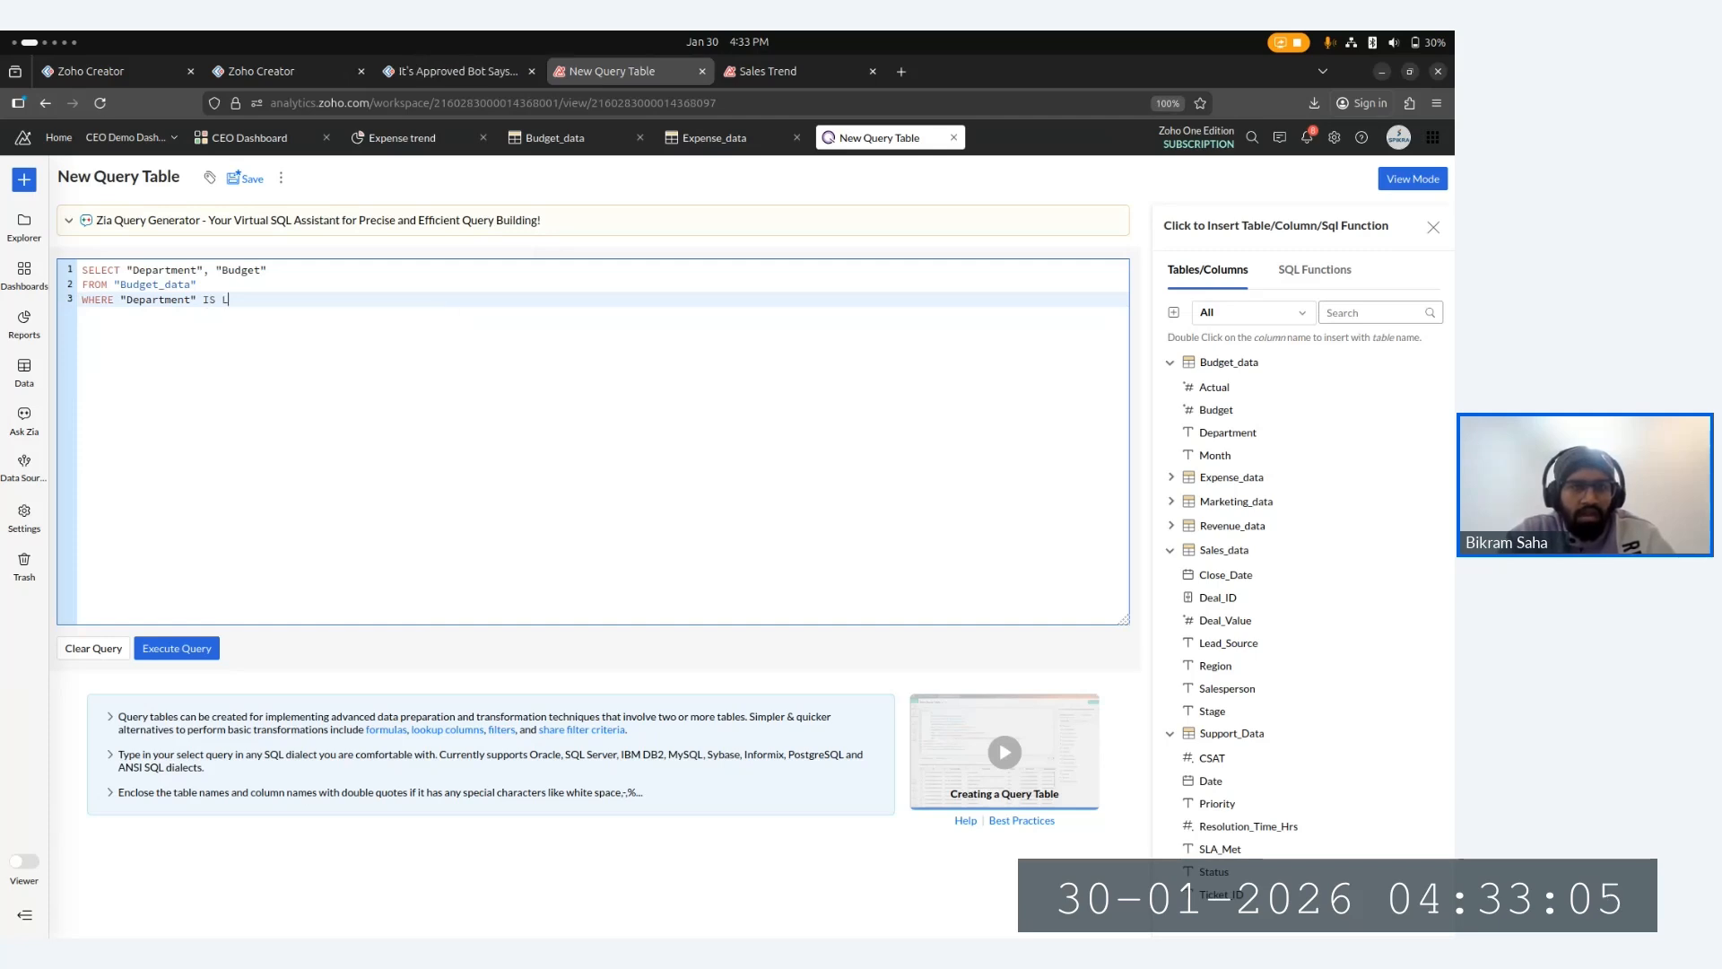
text(ke)
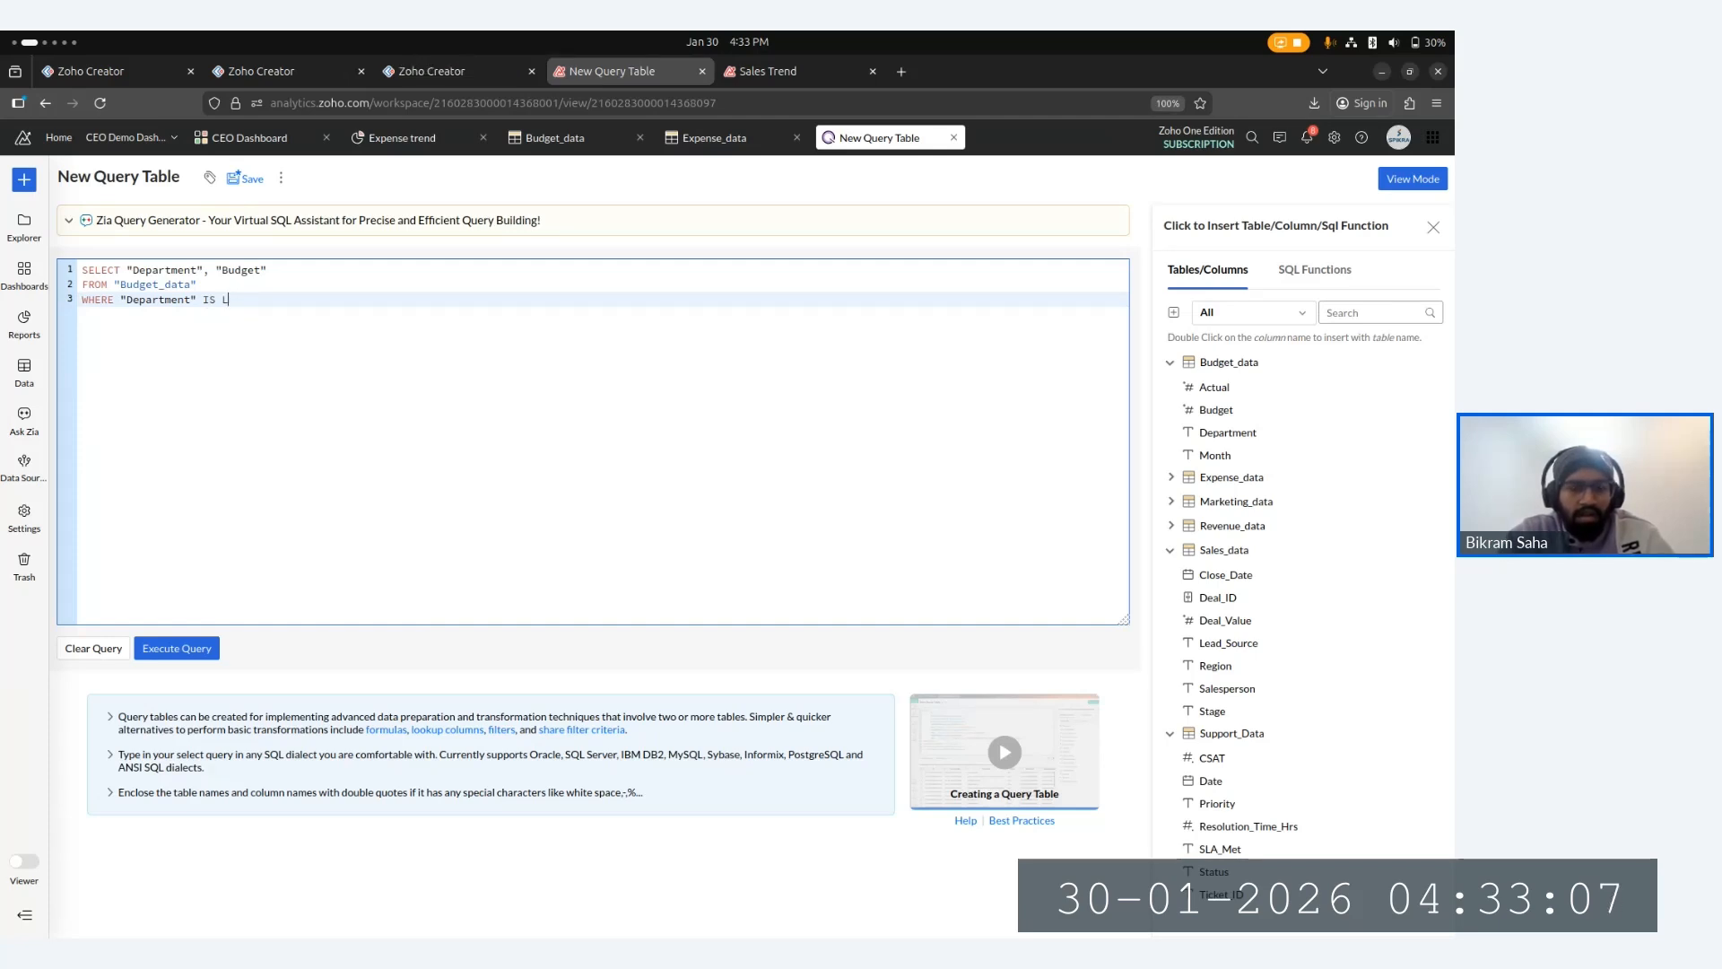
text(KE )
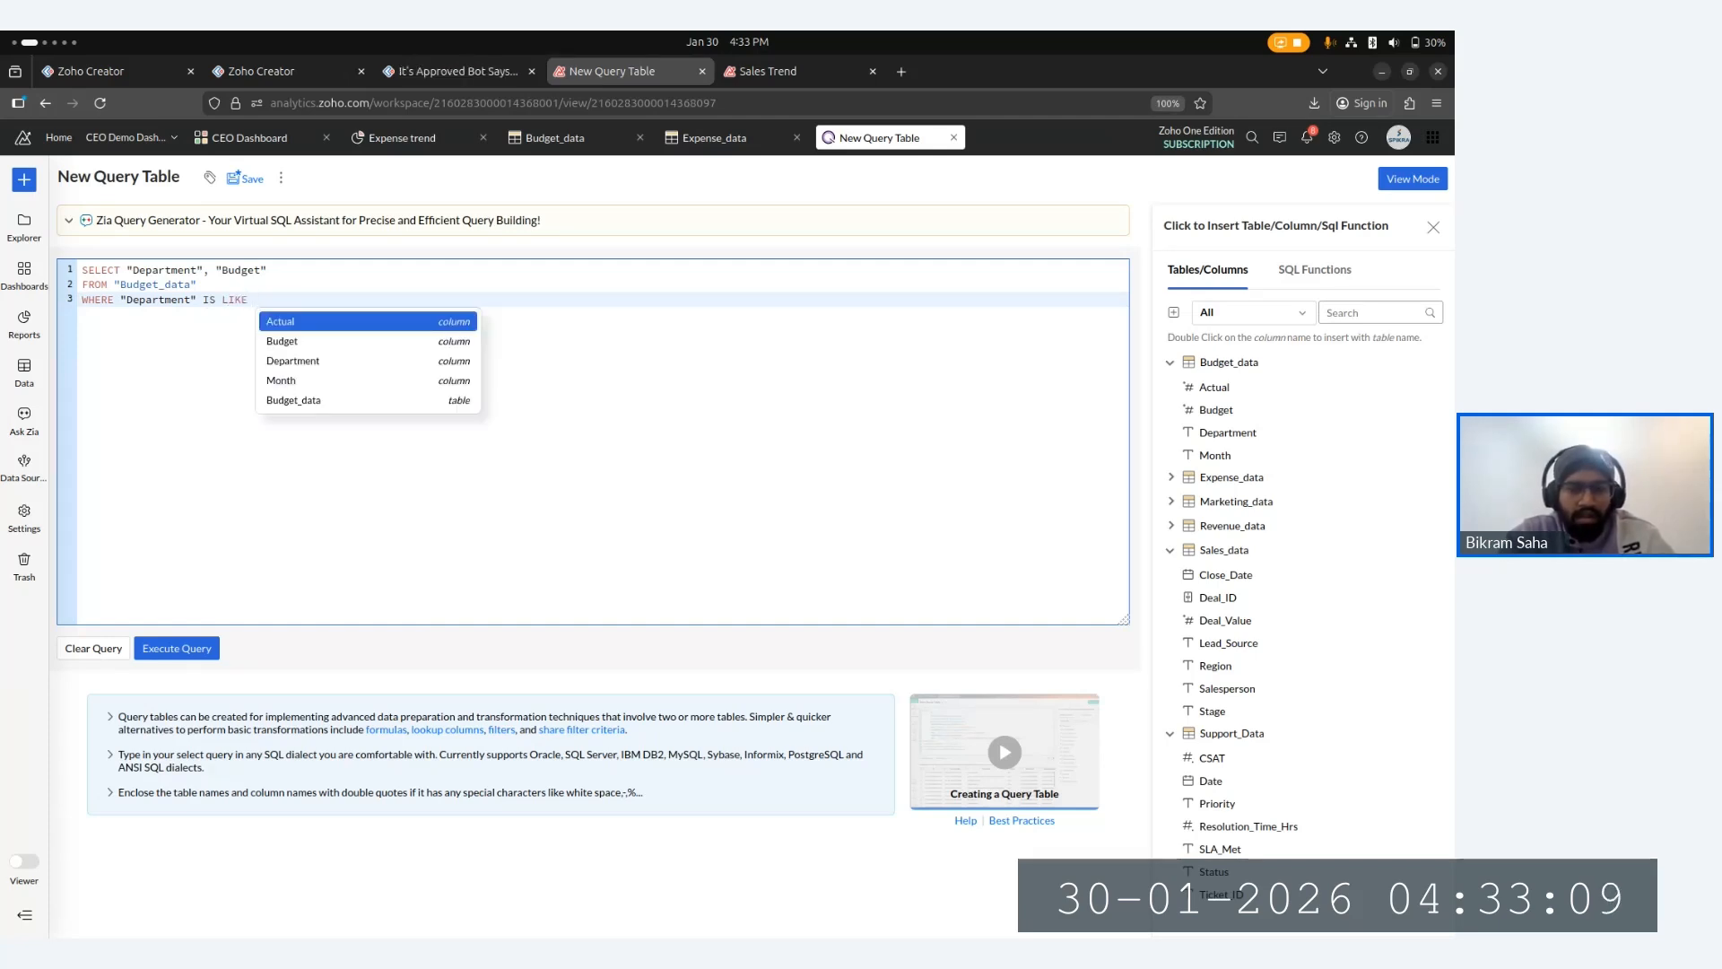
text("Sales)
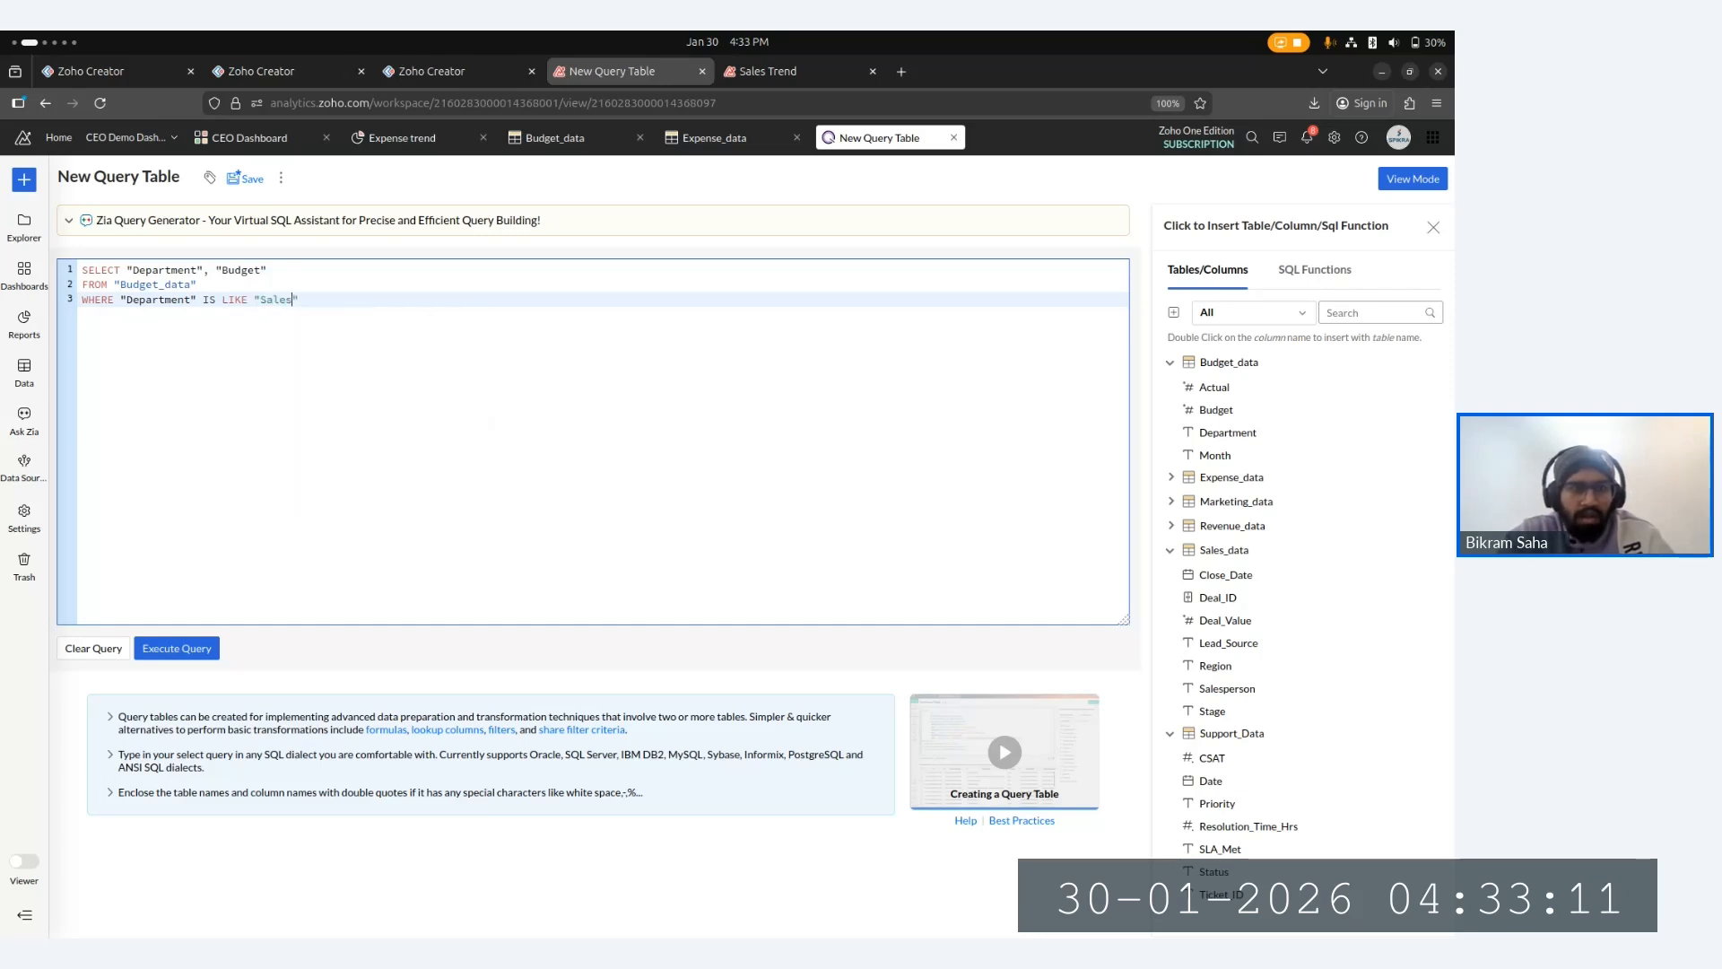
text(";)
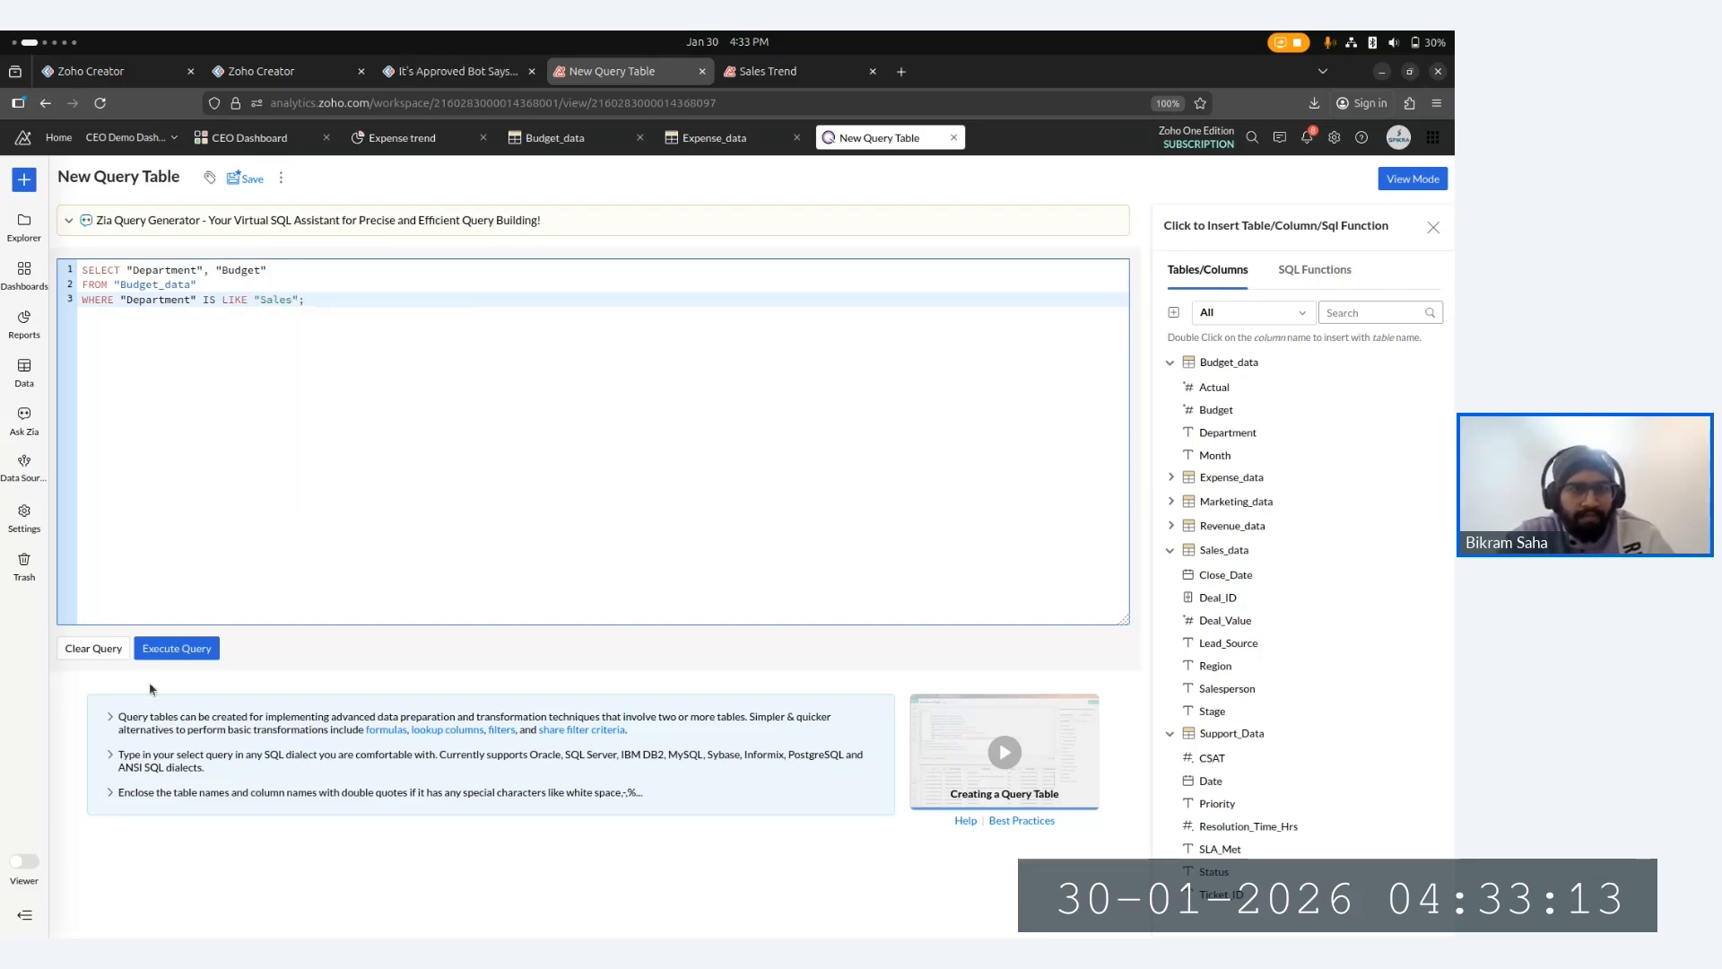
click(180, 658)
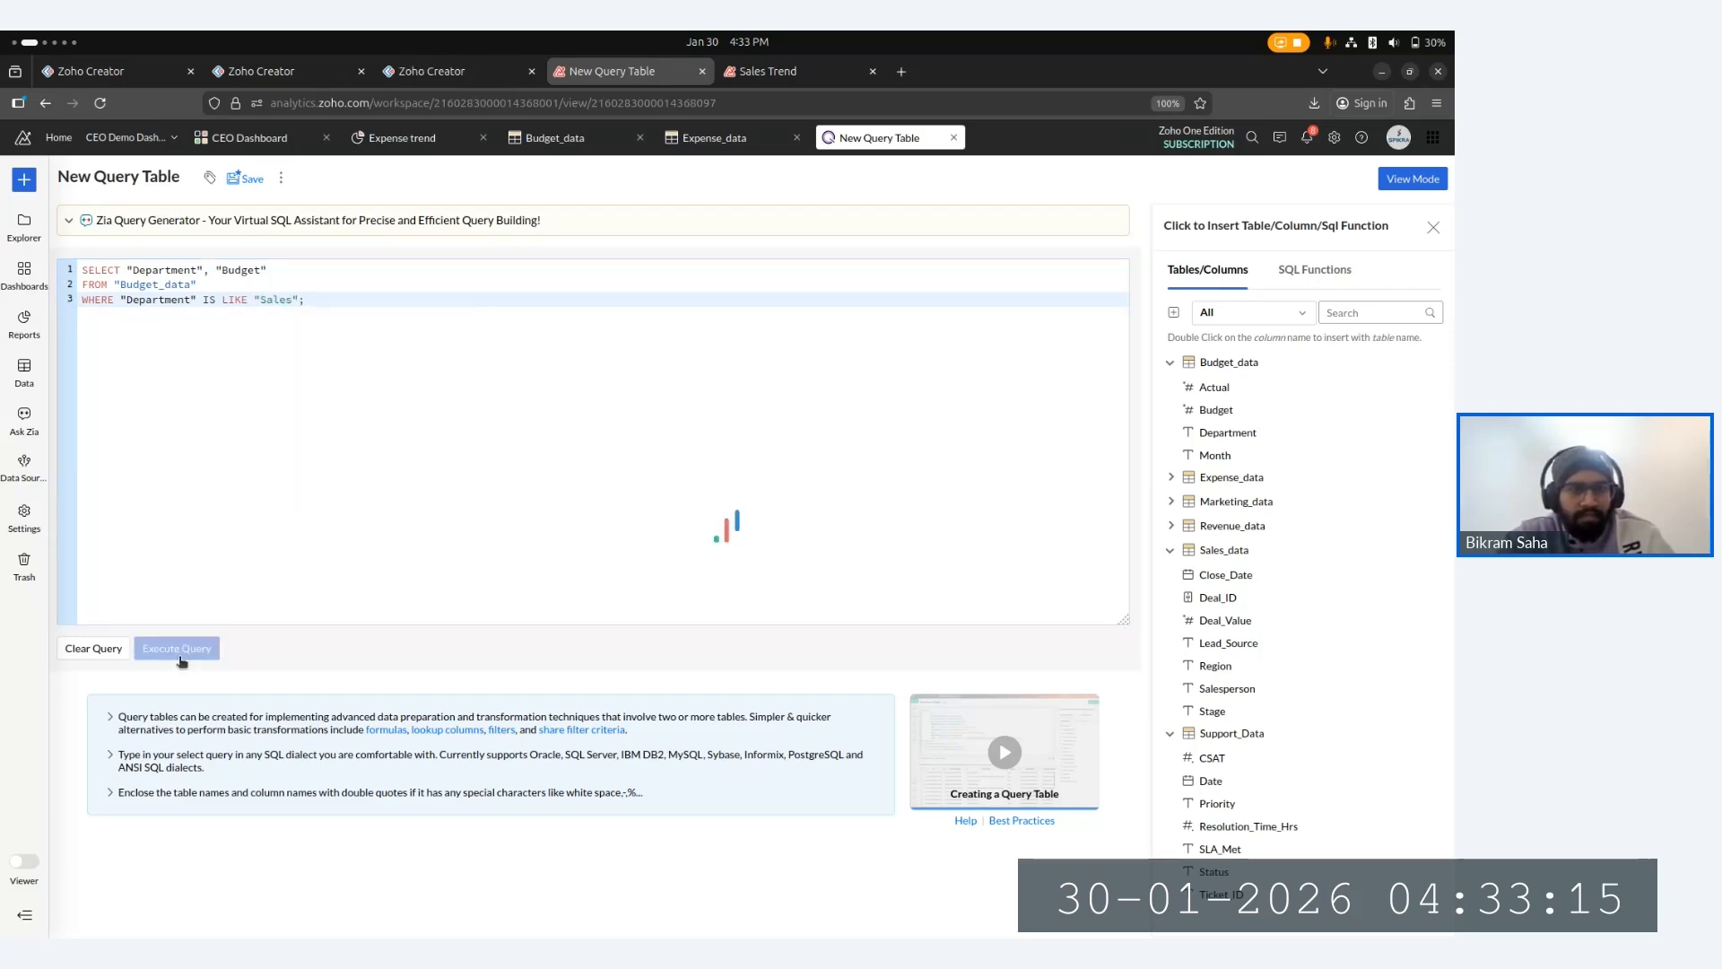
- Replace IS LIKE with an equals sign, drop the semicolon, and execute the query again
click(348, 307)
key(BackSpace)
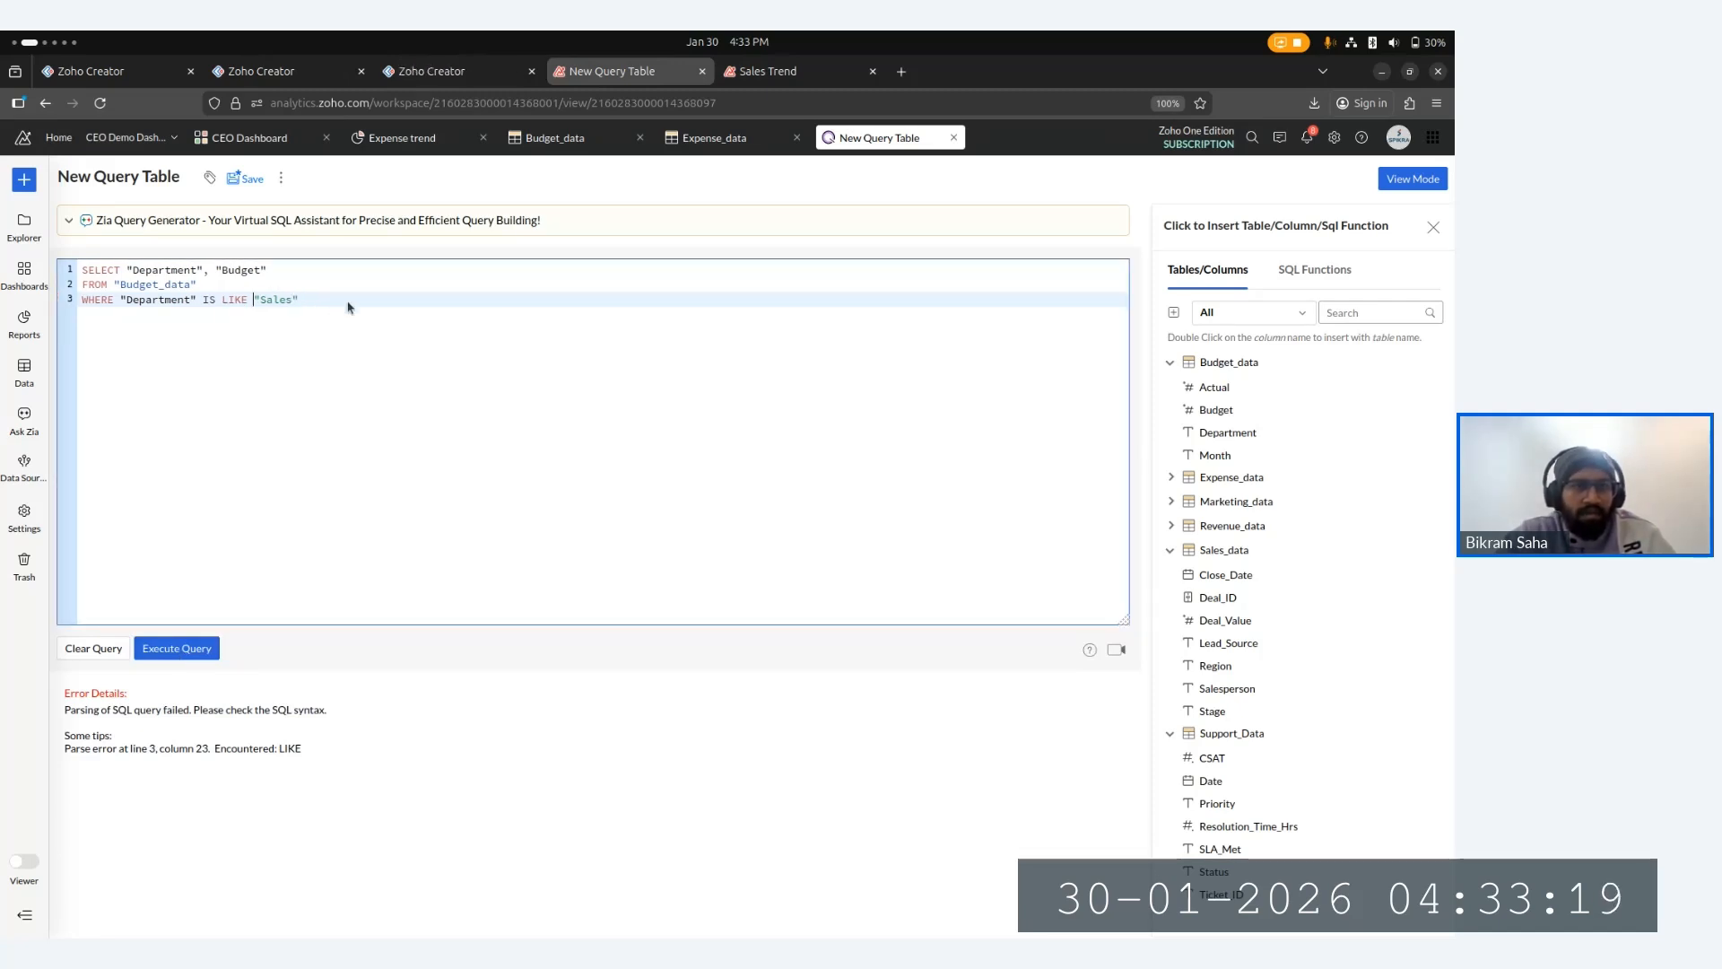
key(BackSpace)
key(BackSpace)
key(BackSpace)
key(BackSpace)
key(BackSpace)
key(BackSpace)
key(BackSpace)
key(BackSpace)
key(BackSpace)
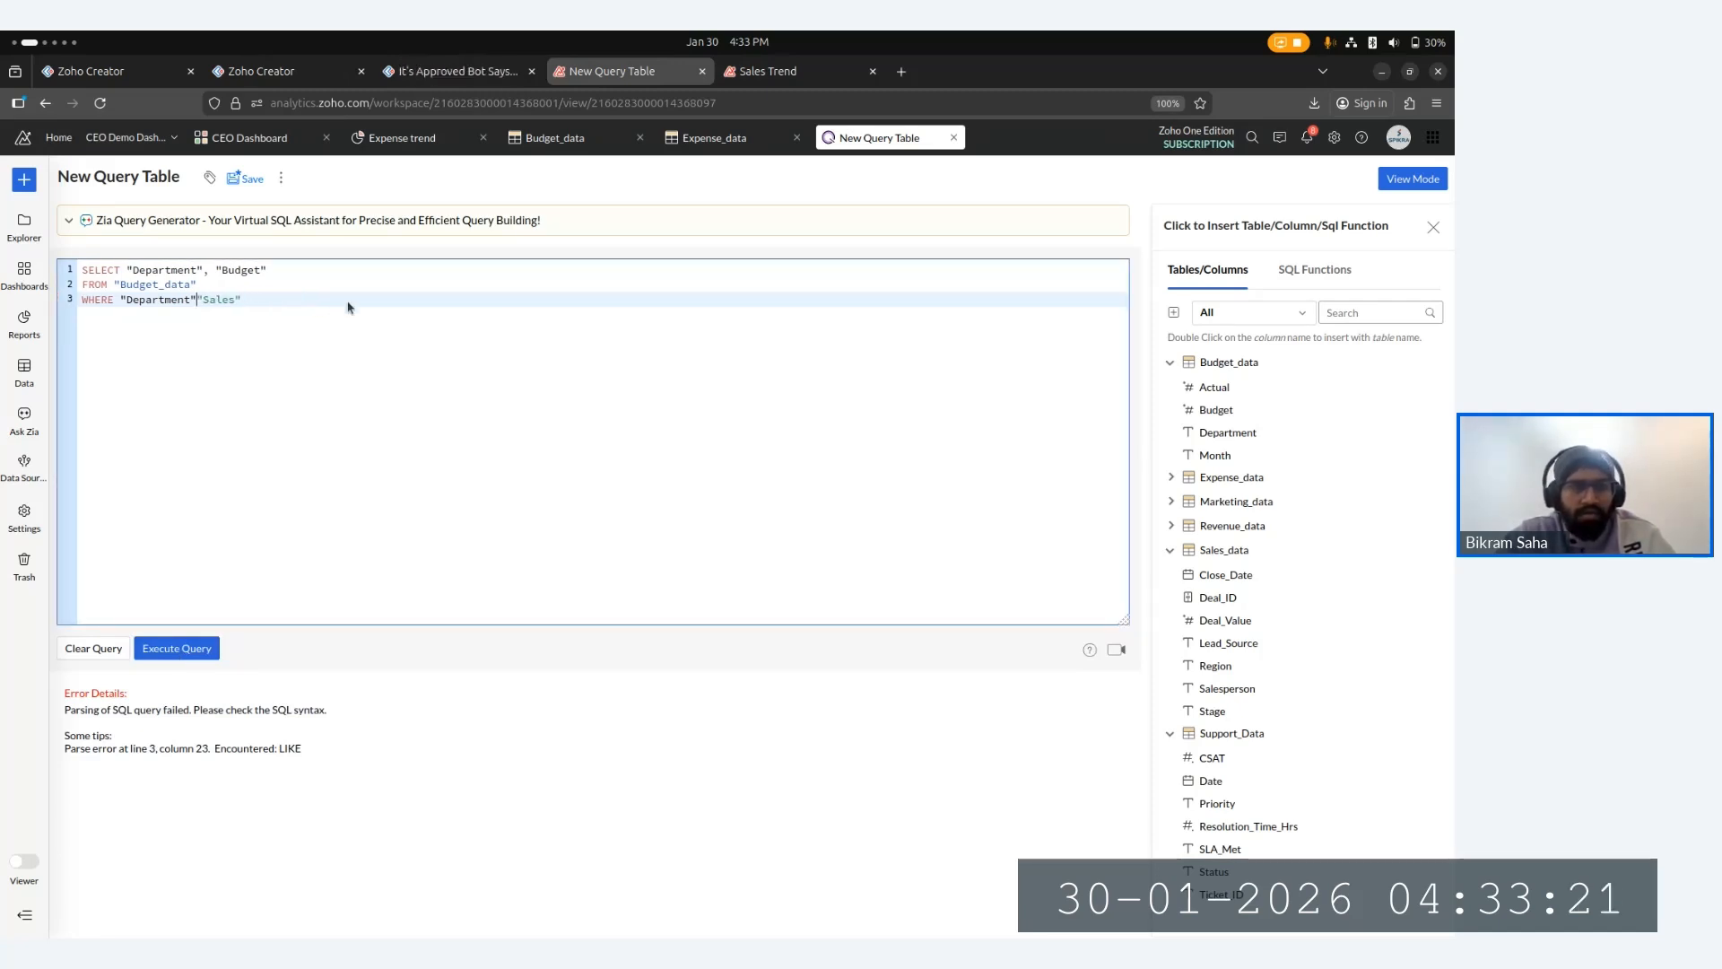
text(=)
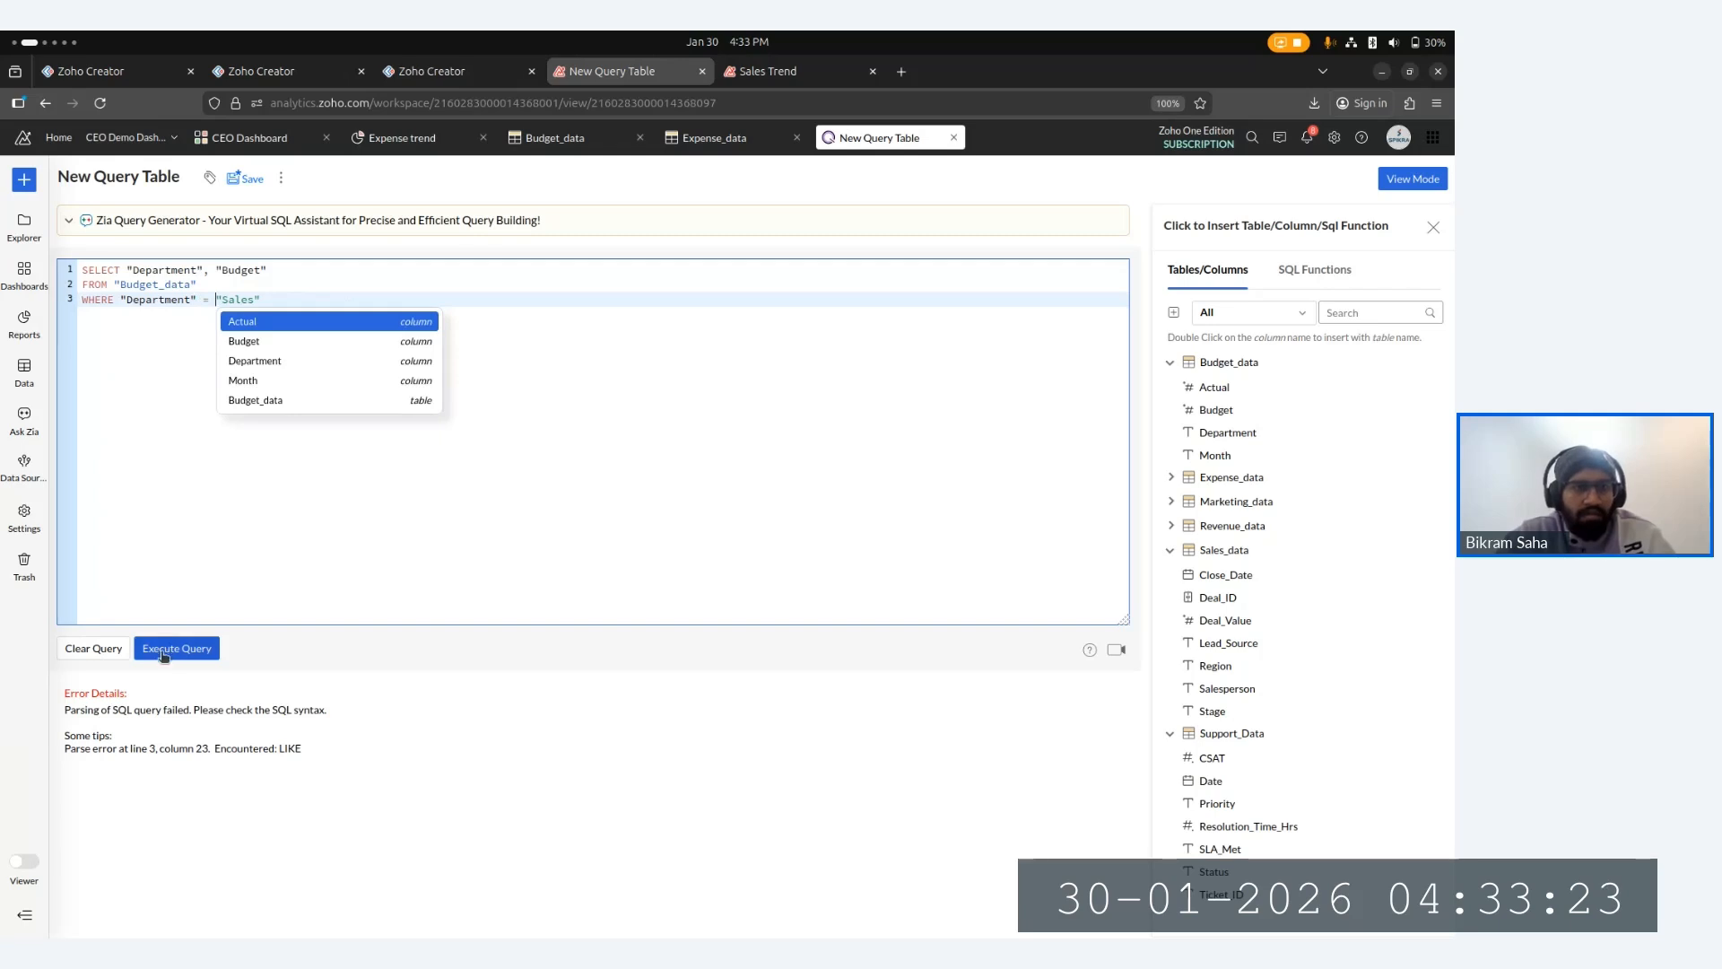
click(163, 656)
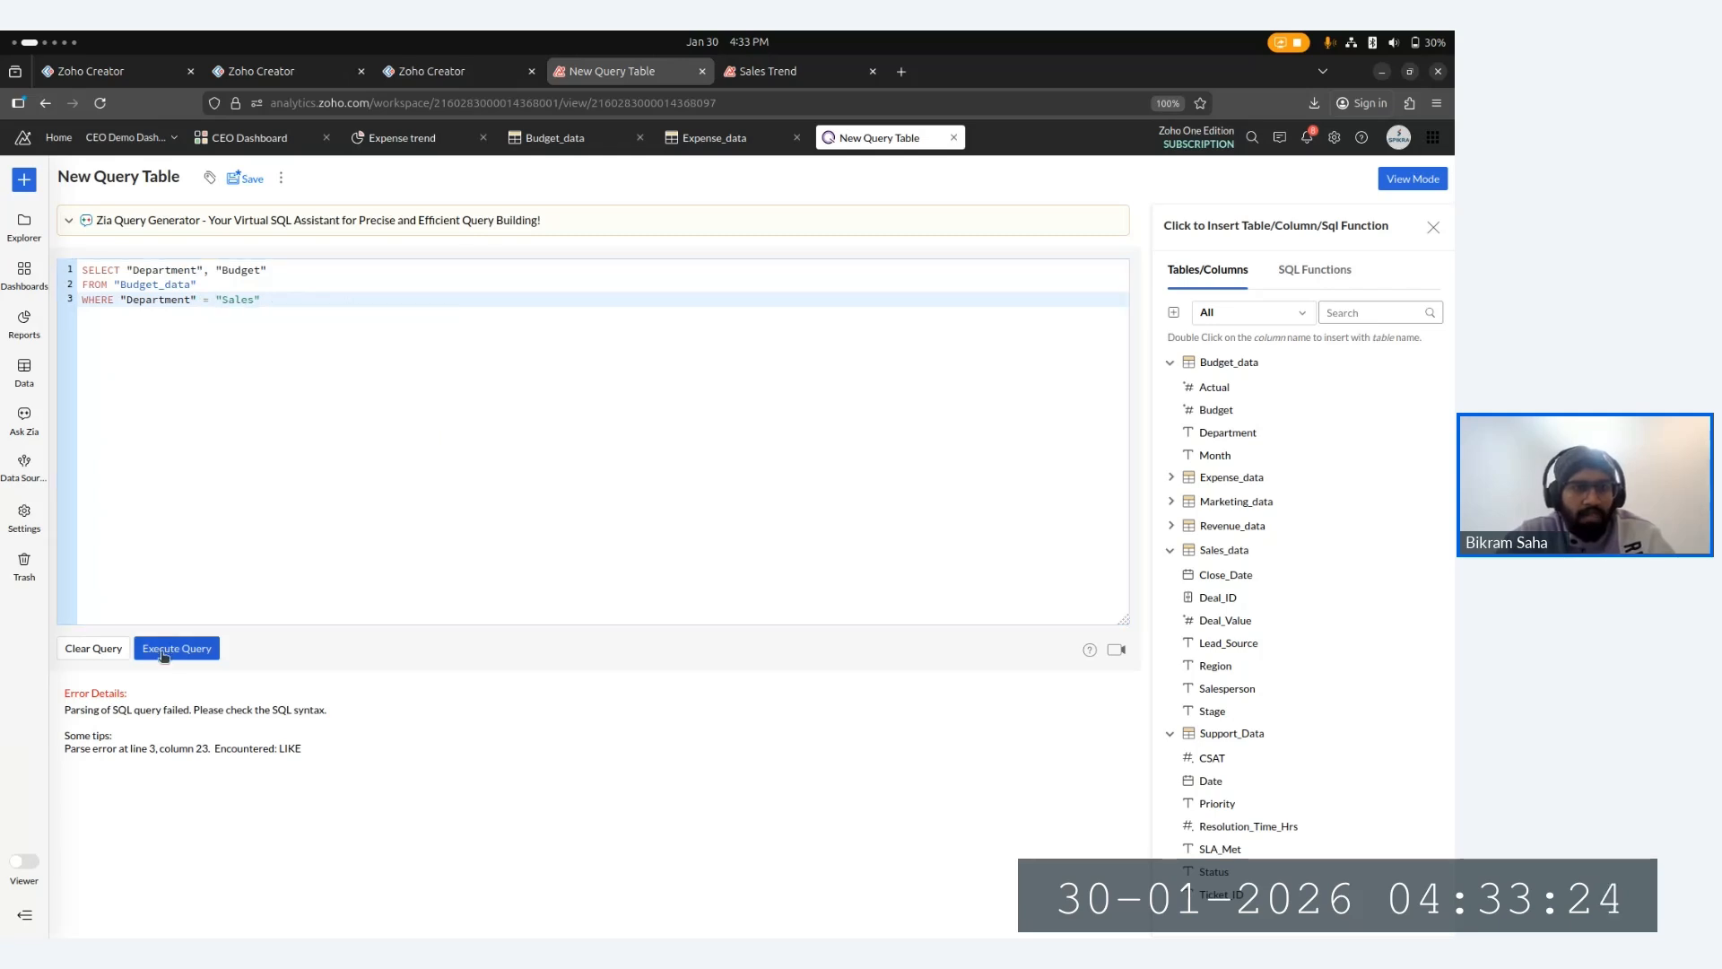
- Try comparing Department with a double equals sign, run it, and revert to a single equals
click(214, 305)
text(=)
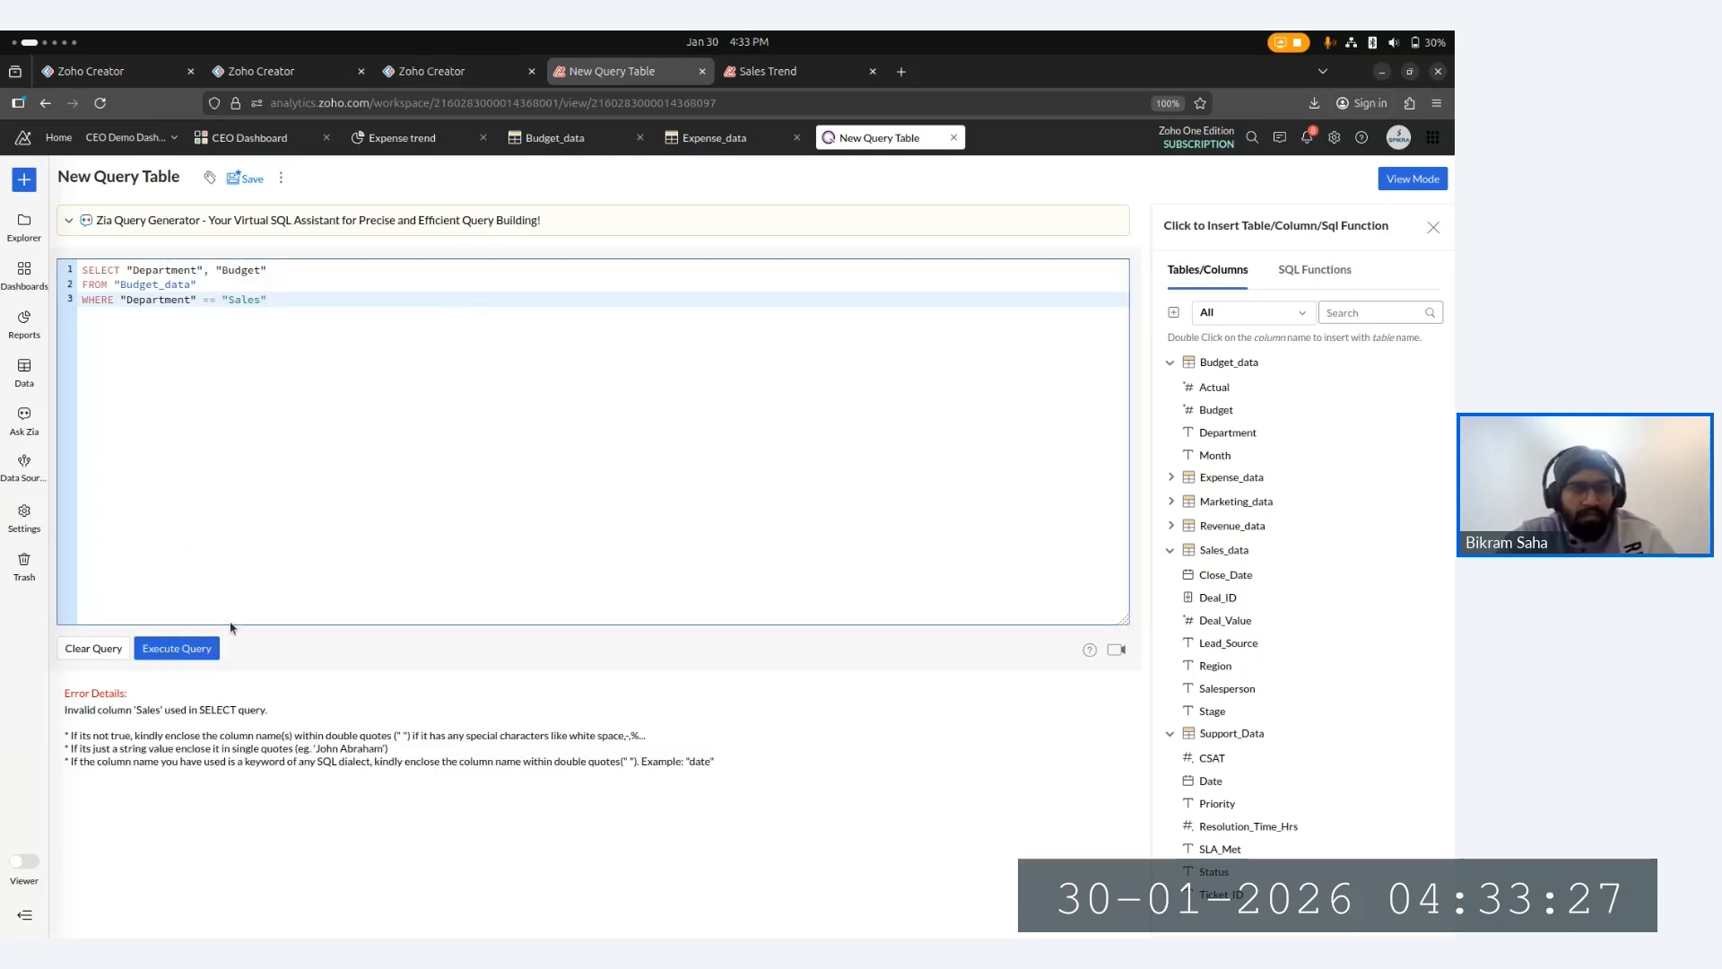
click(177, 647)
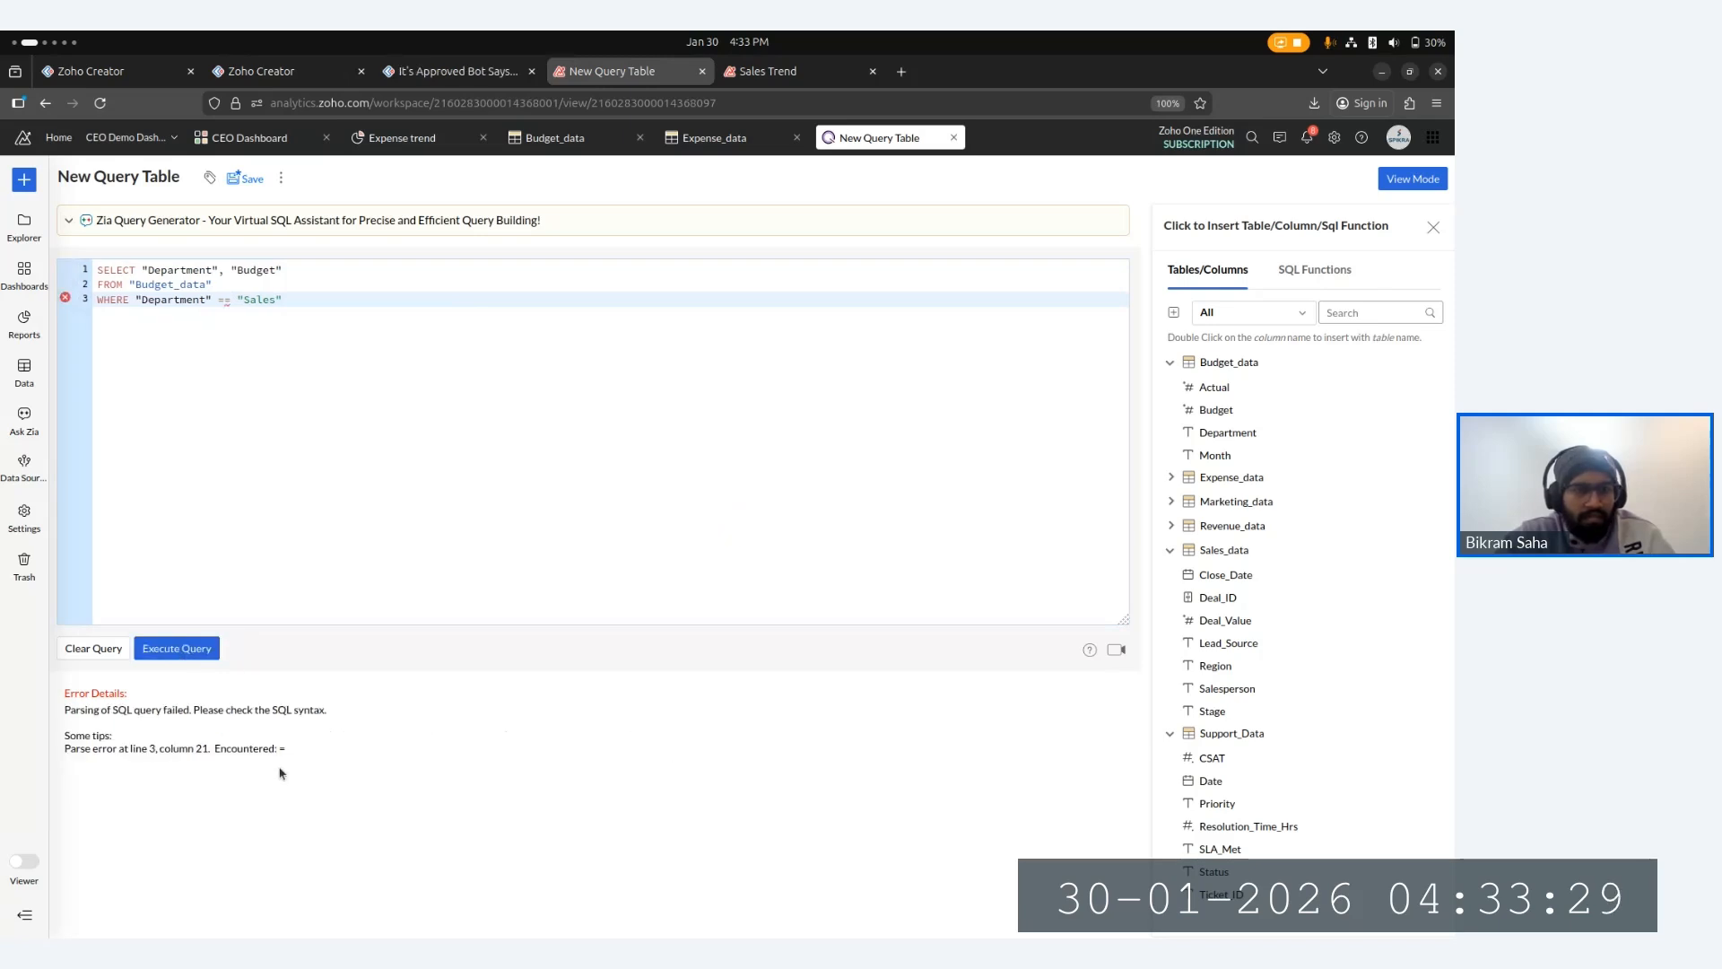
click(231, 313)
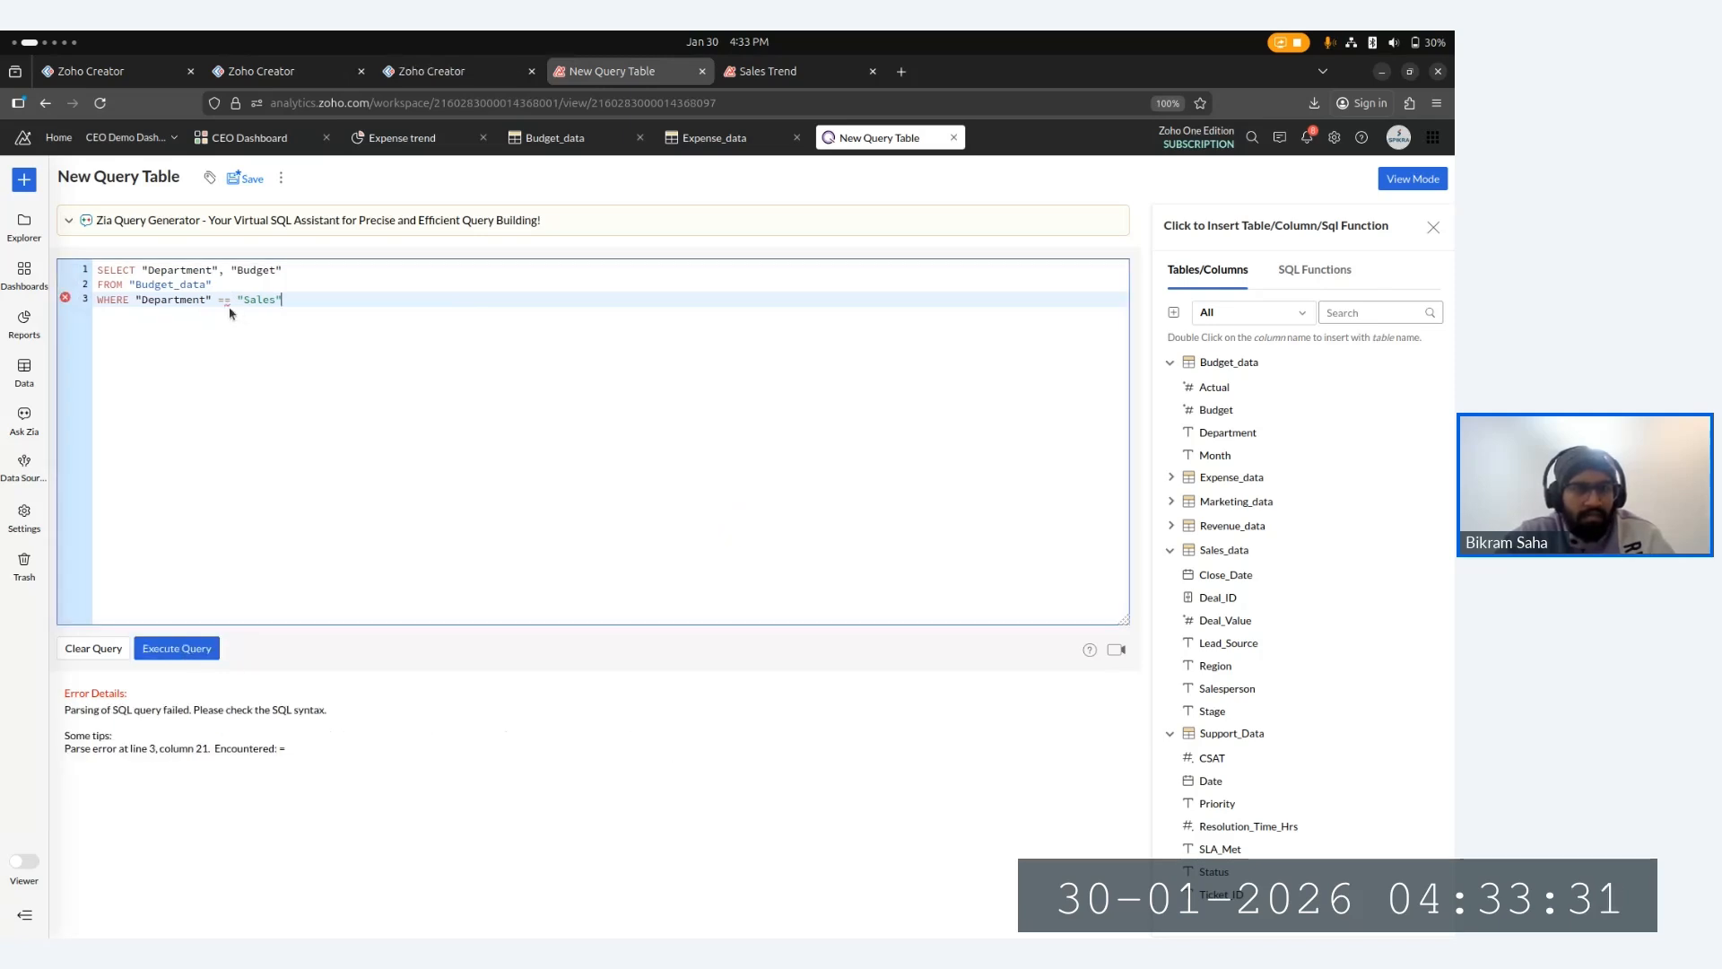
key(Left)
key(Left)
key(Left)
key(Left)
key(Left)
key(Left)
key(Left)
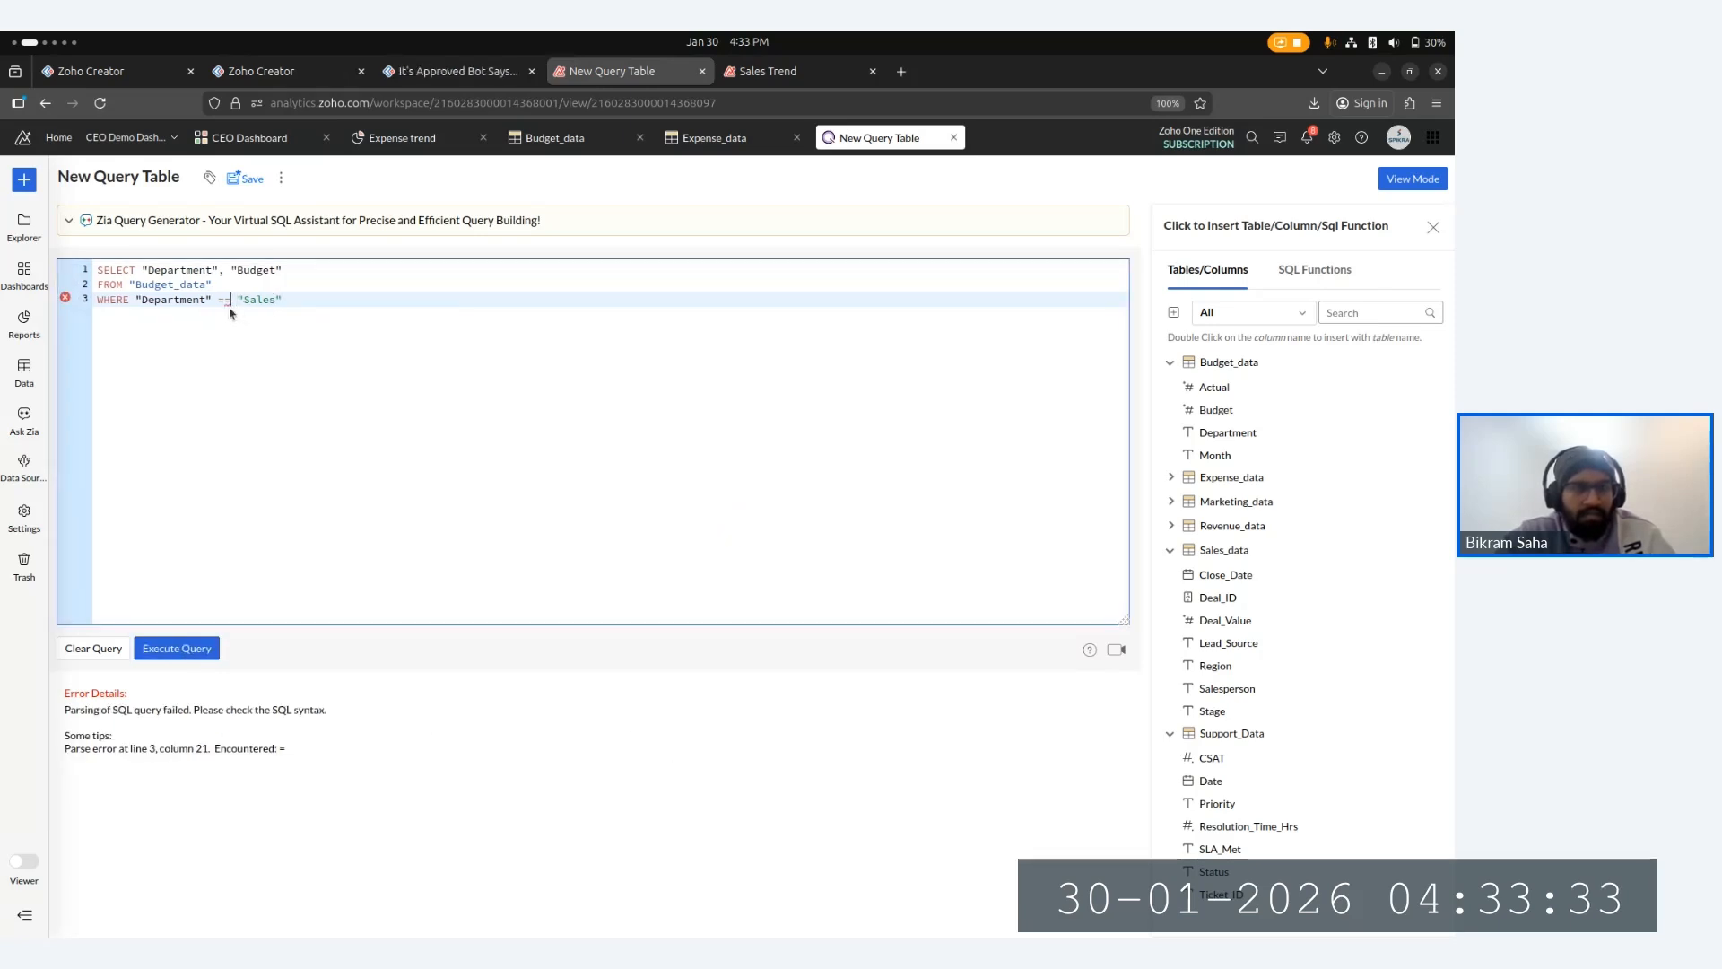
key(BackSpace)
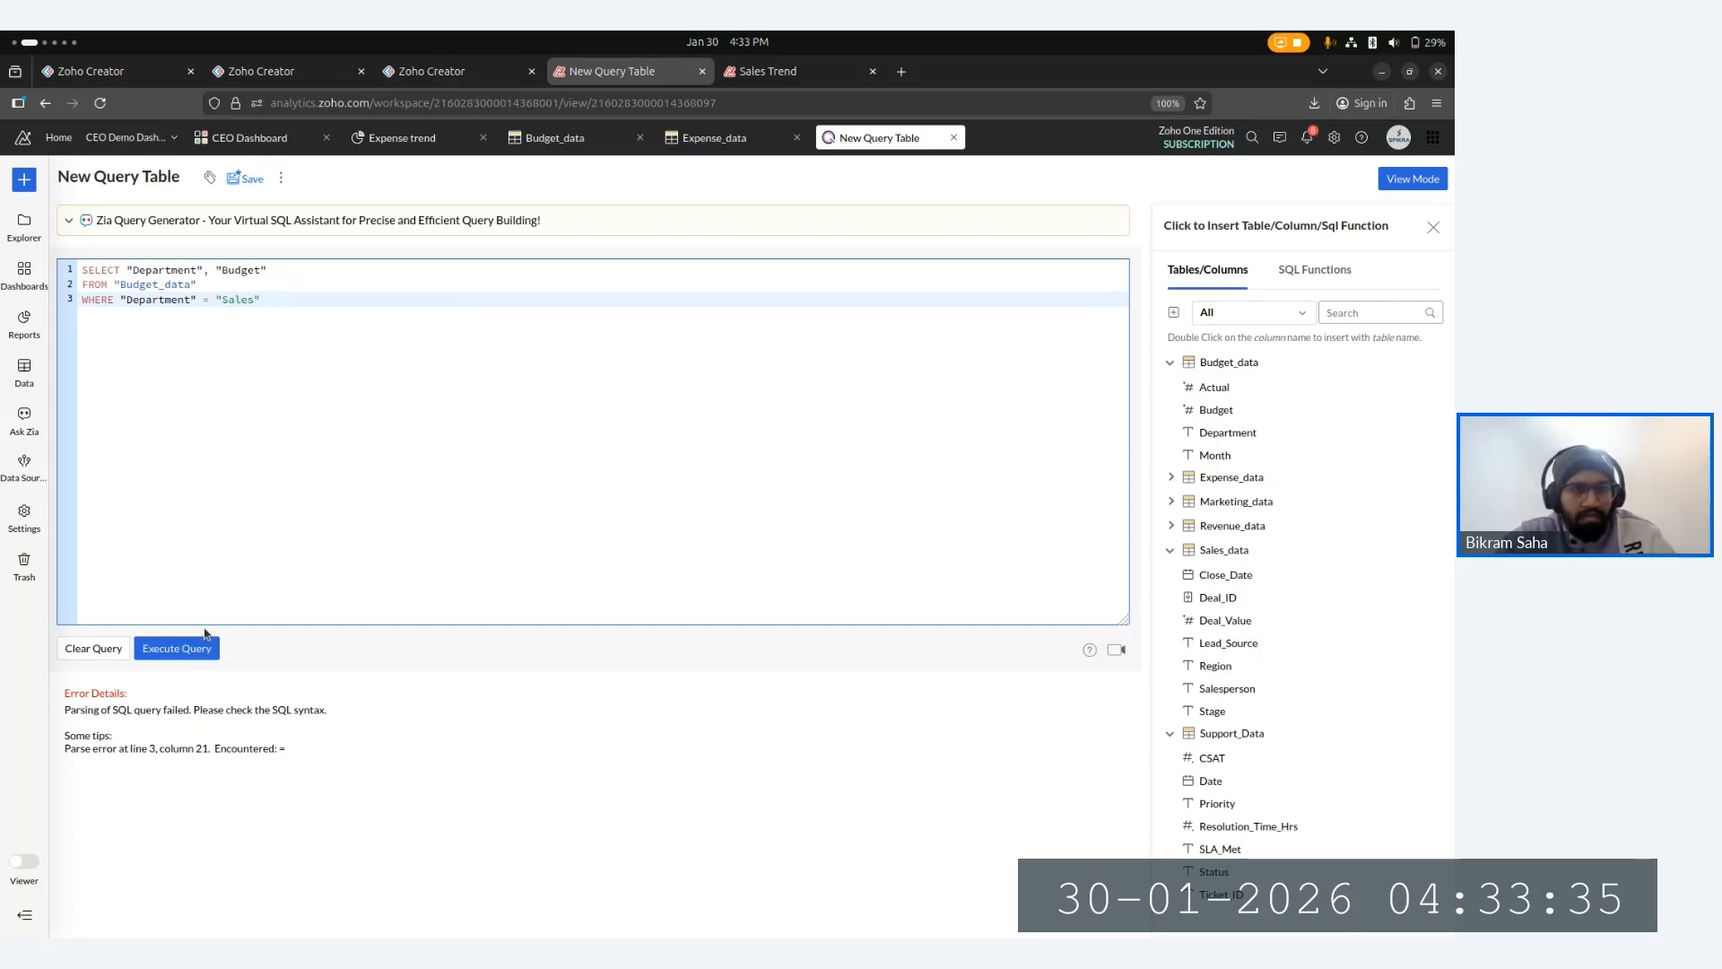
- Enclose Sales in single quotes in the WHERE clause and execute the query
click(205, 639)
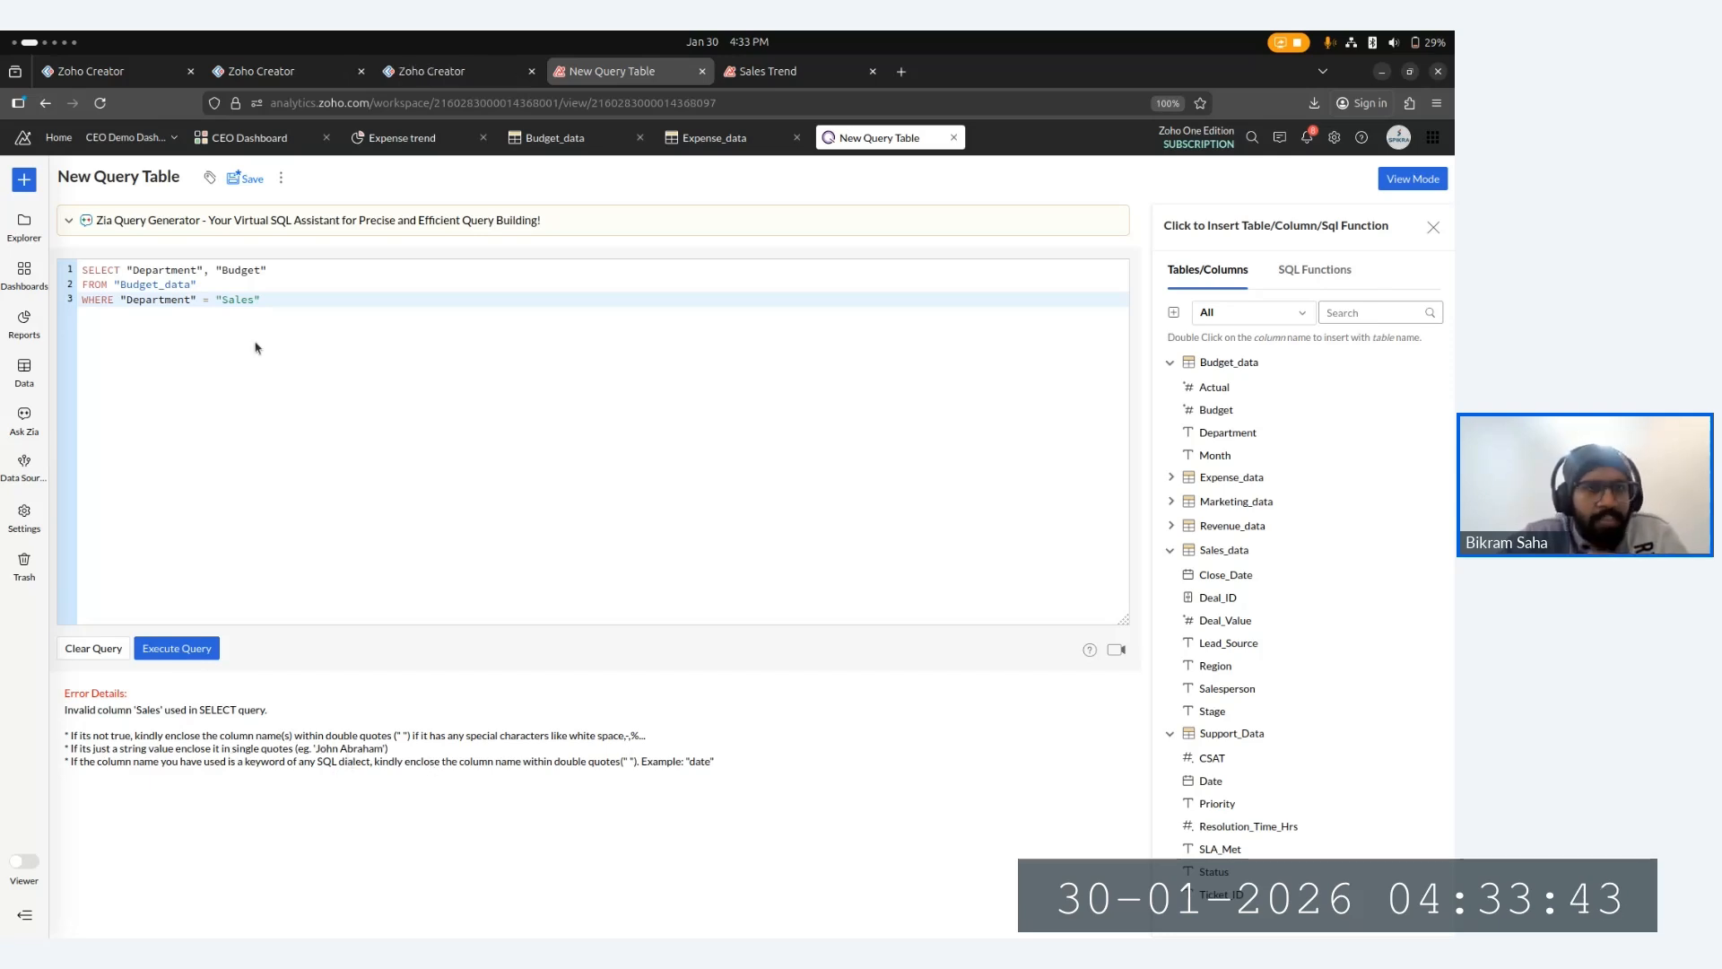
click(262, 301)
key(BackSpace)
text(')
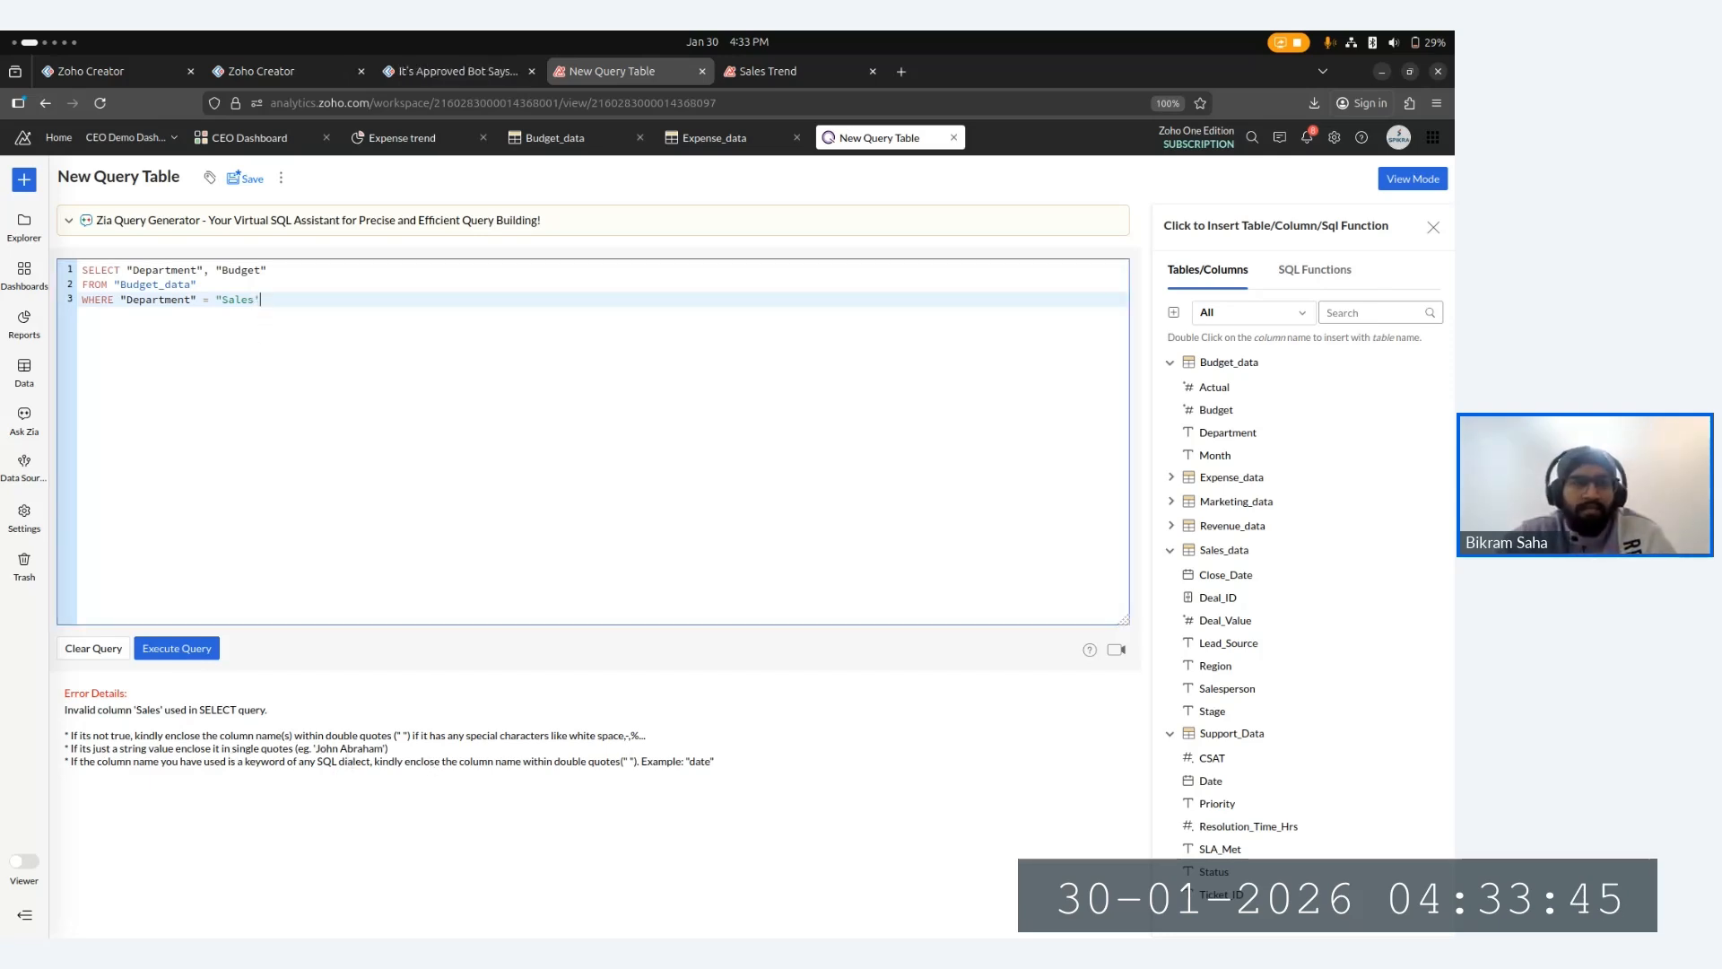
key(BackSpace)
text(')
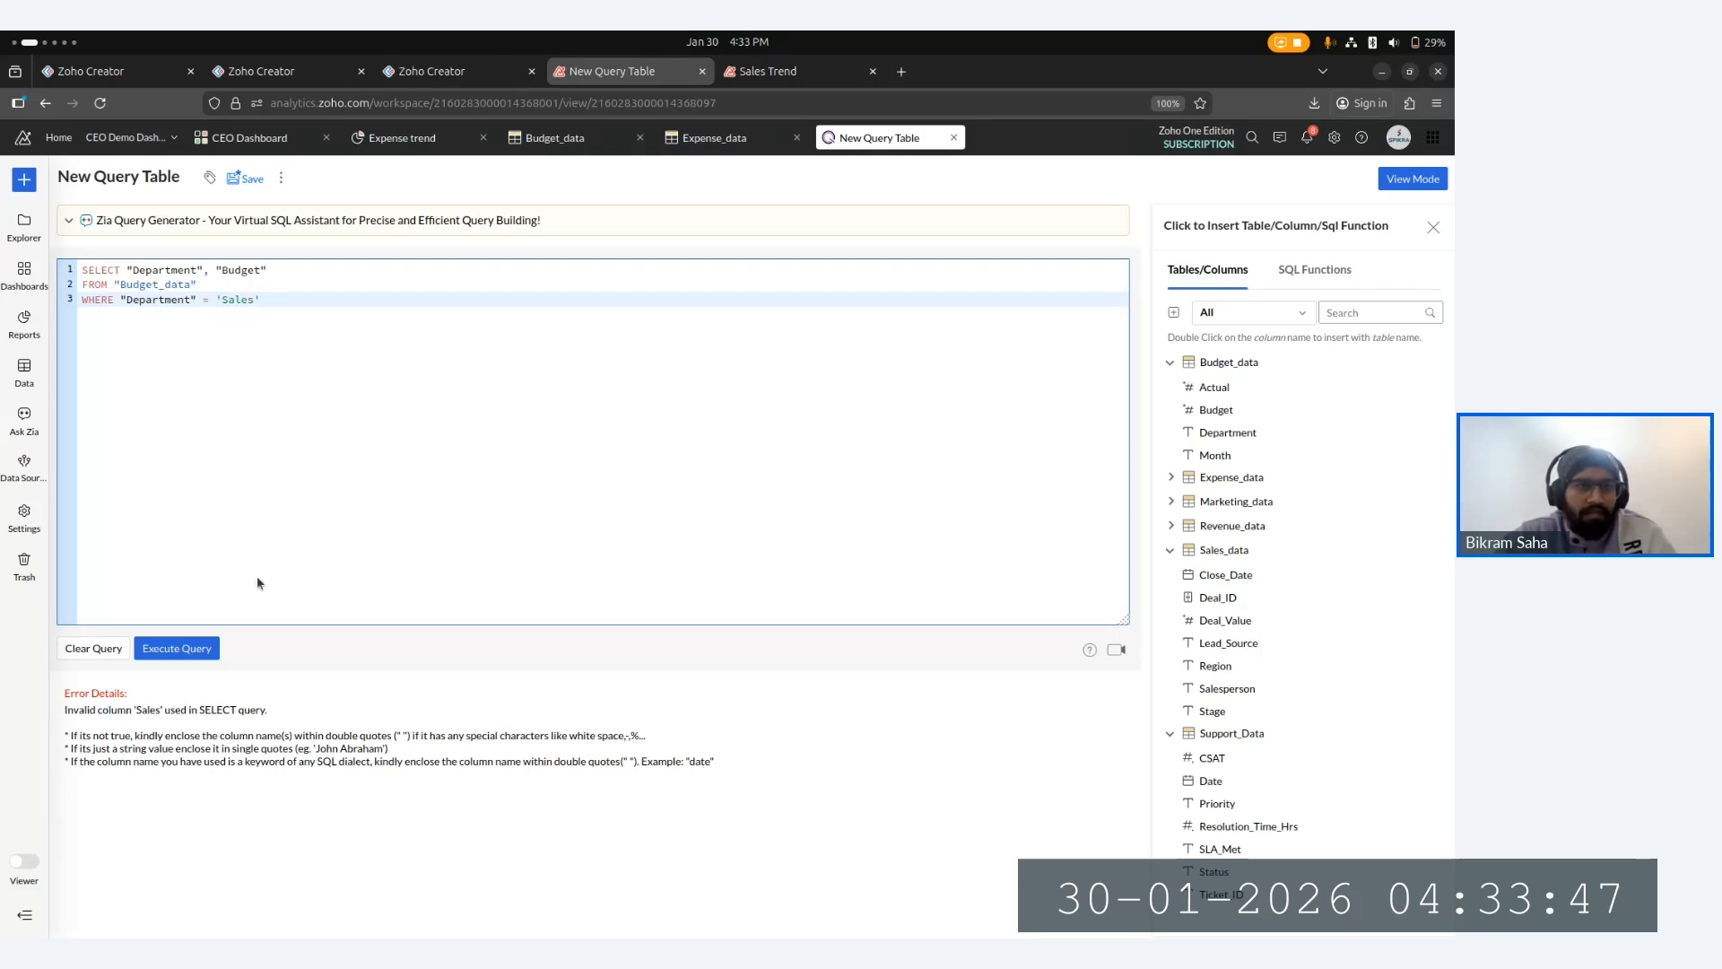
click(155, 653)
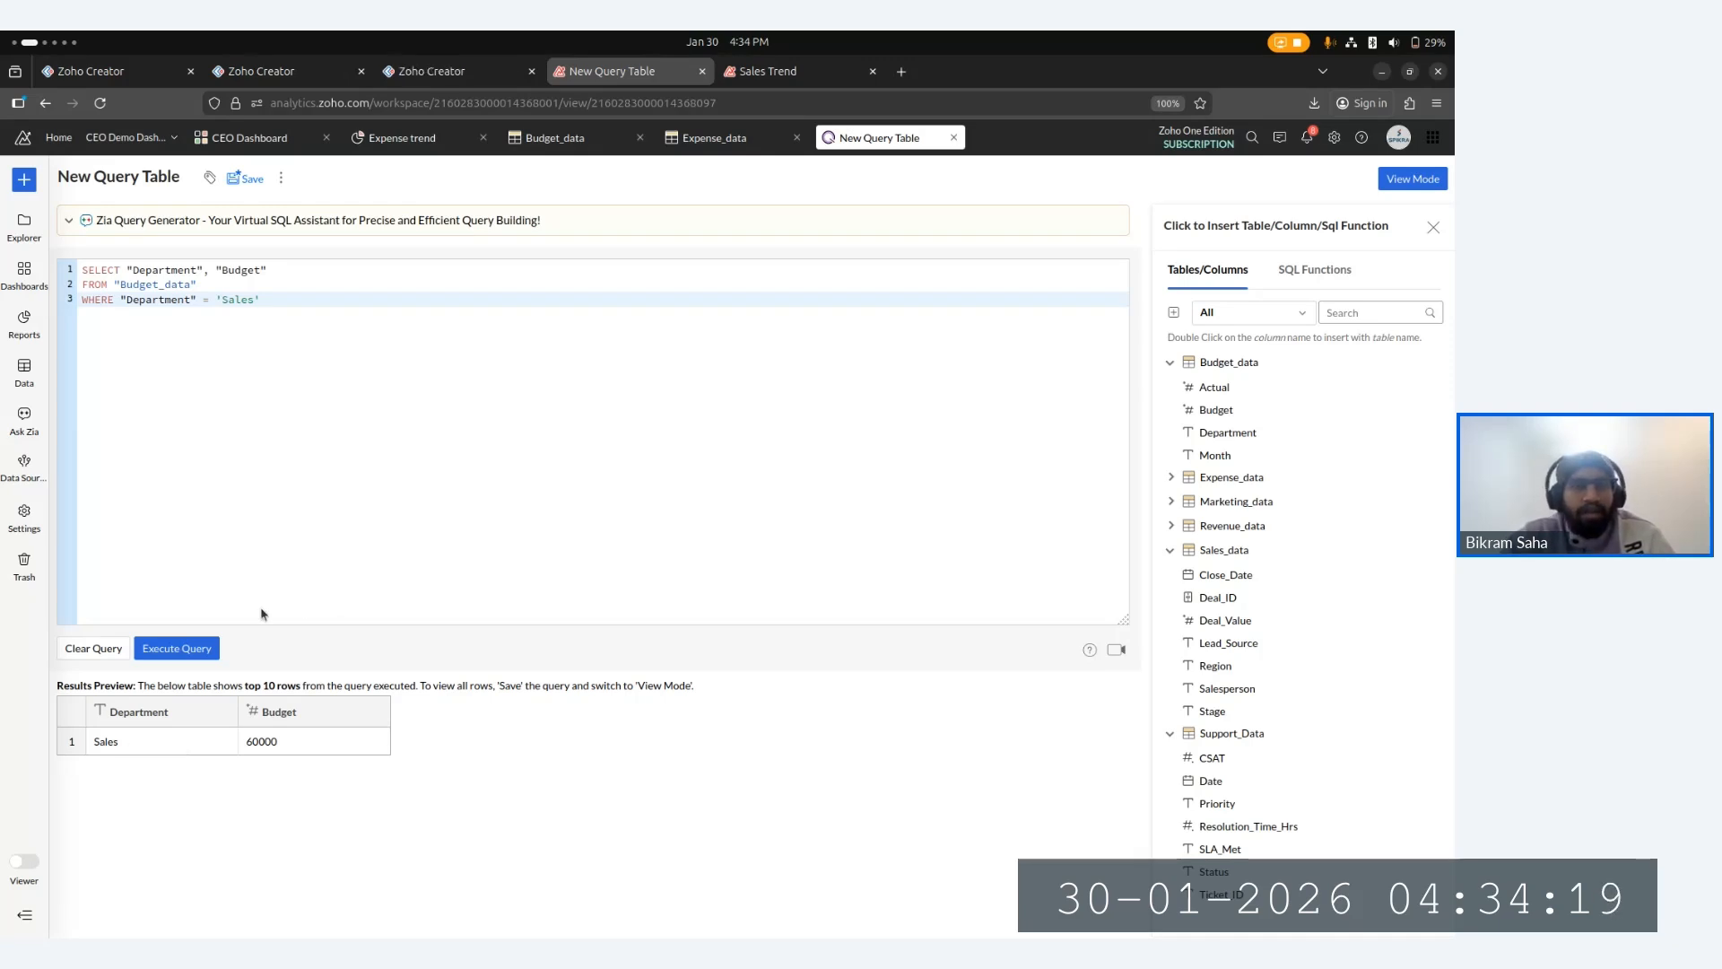
- Close the New Query Table tab without saving the query
click(281, 307)
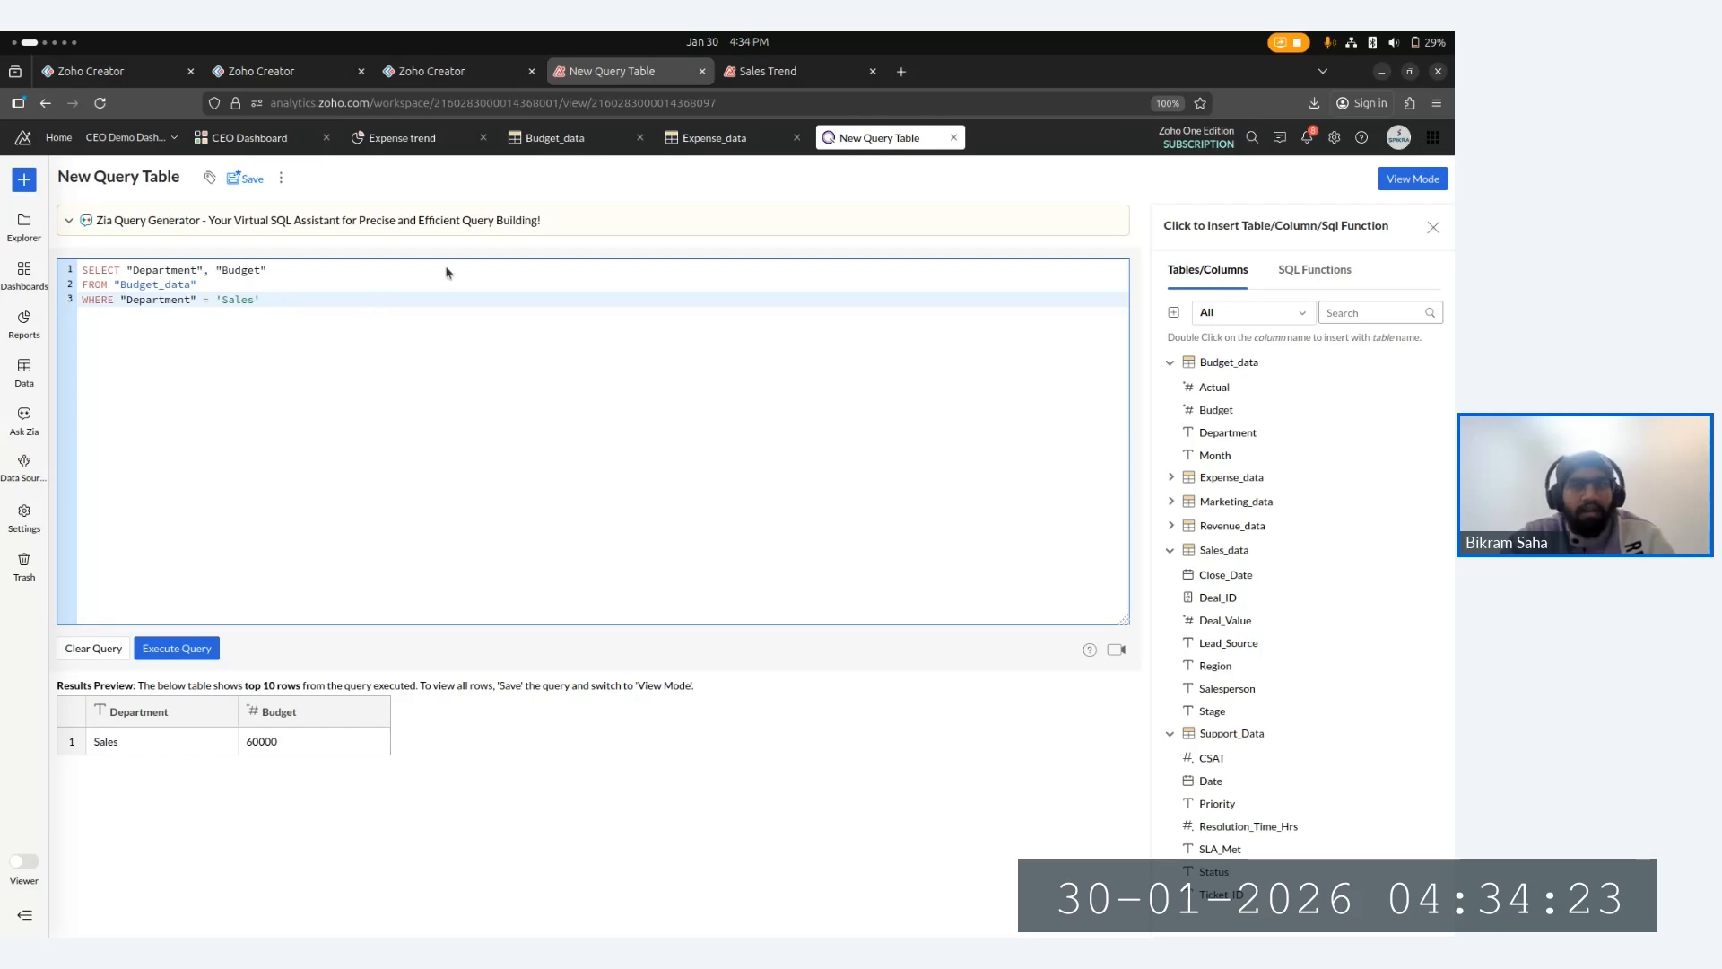
click(955, 139)
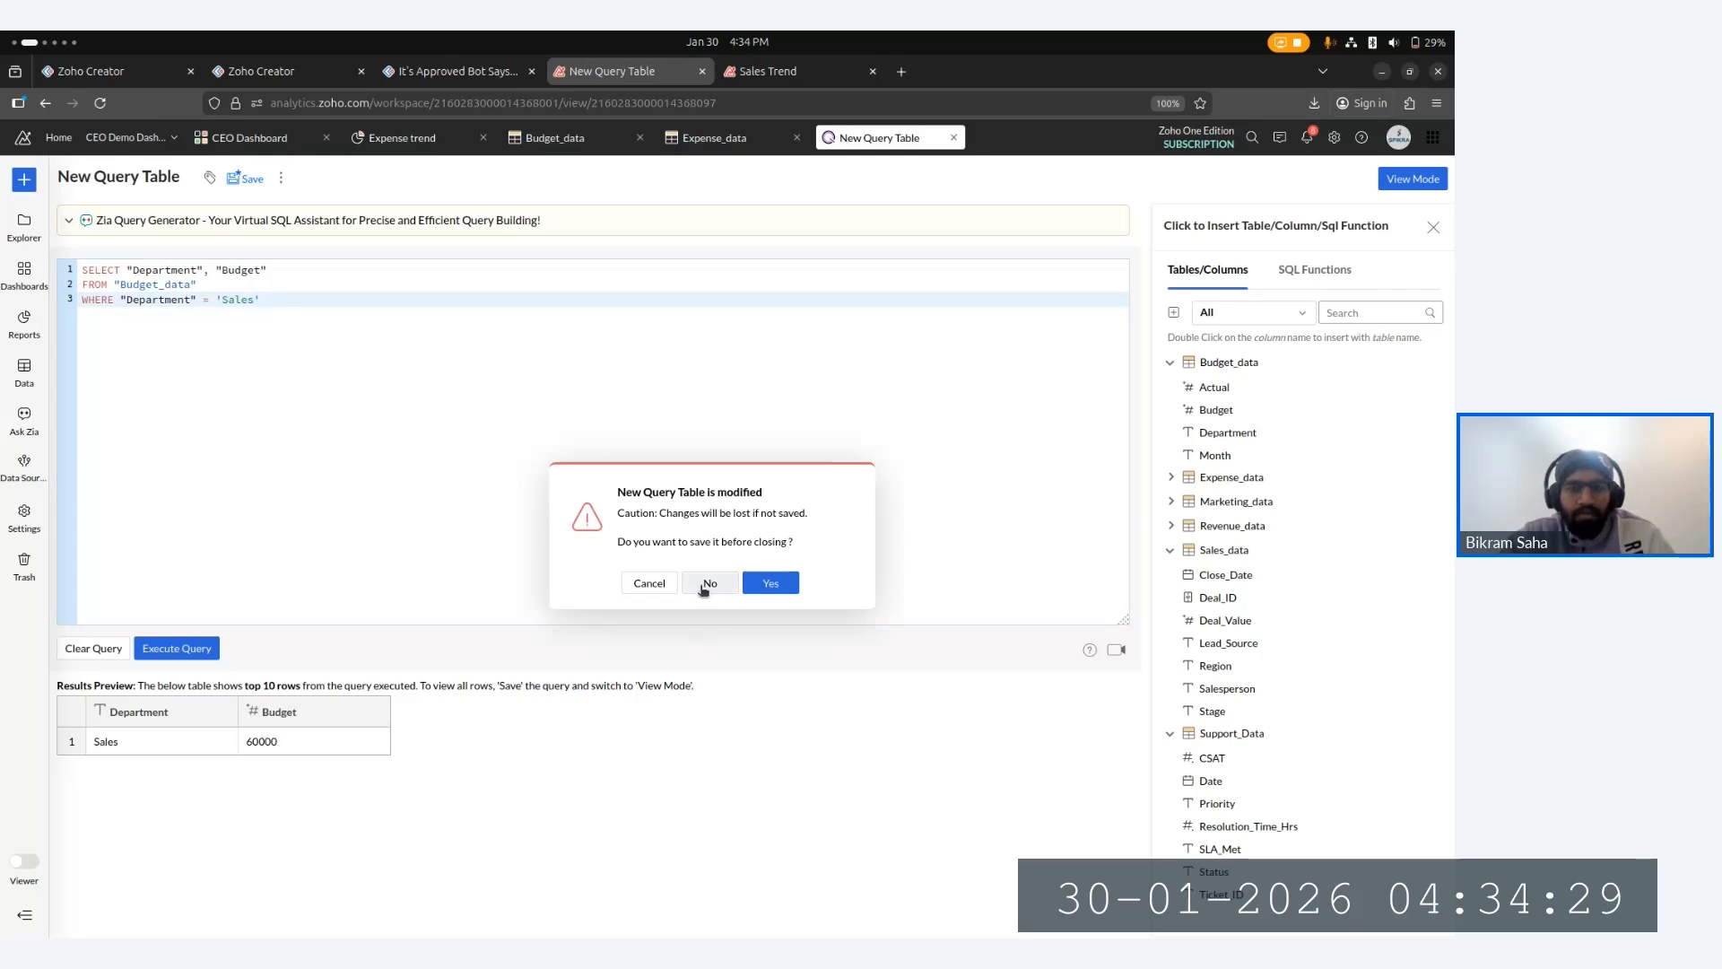
click(703, 587)
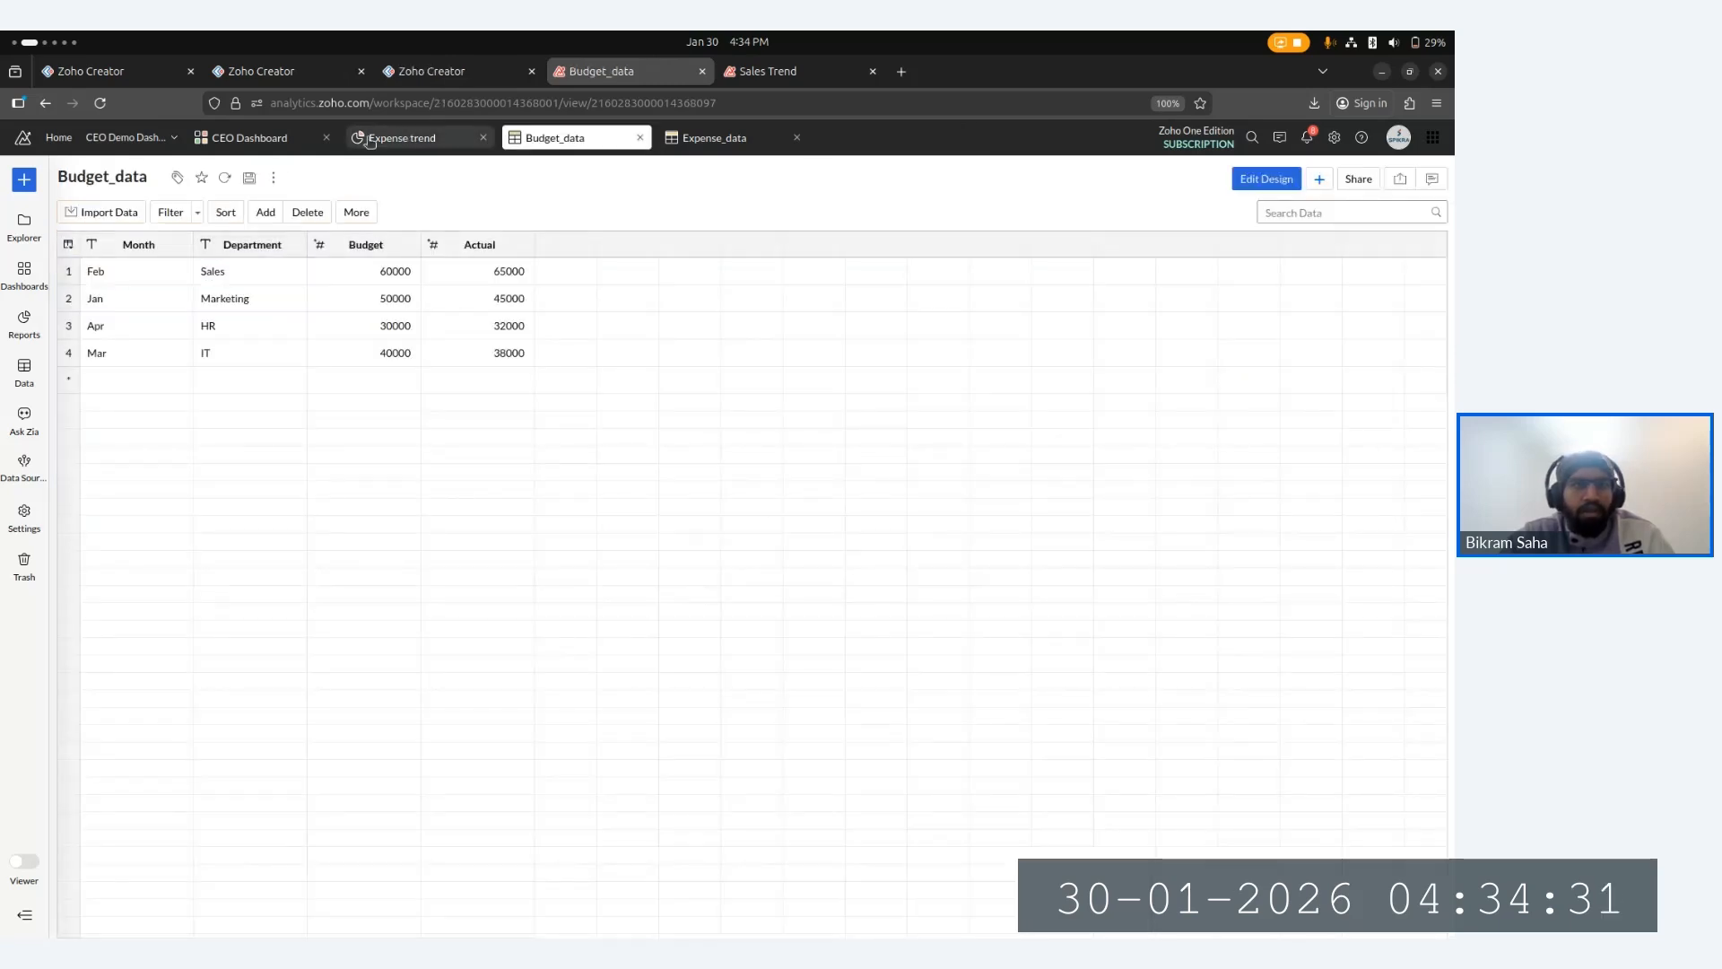
- Open the CEO Dashboard and scroll through its charts
click(345, 142)
click(268, 142)
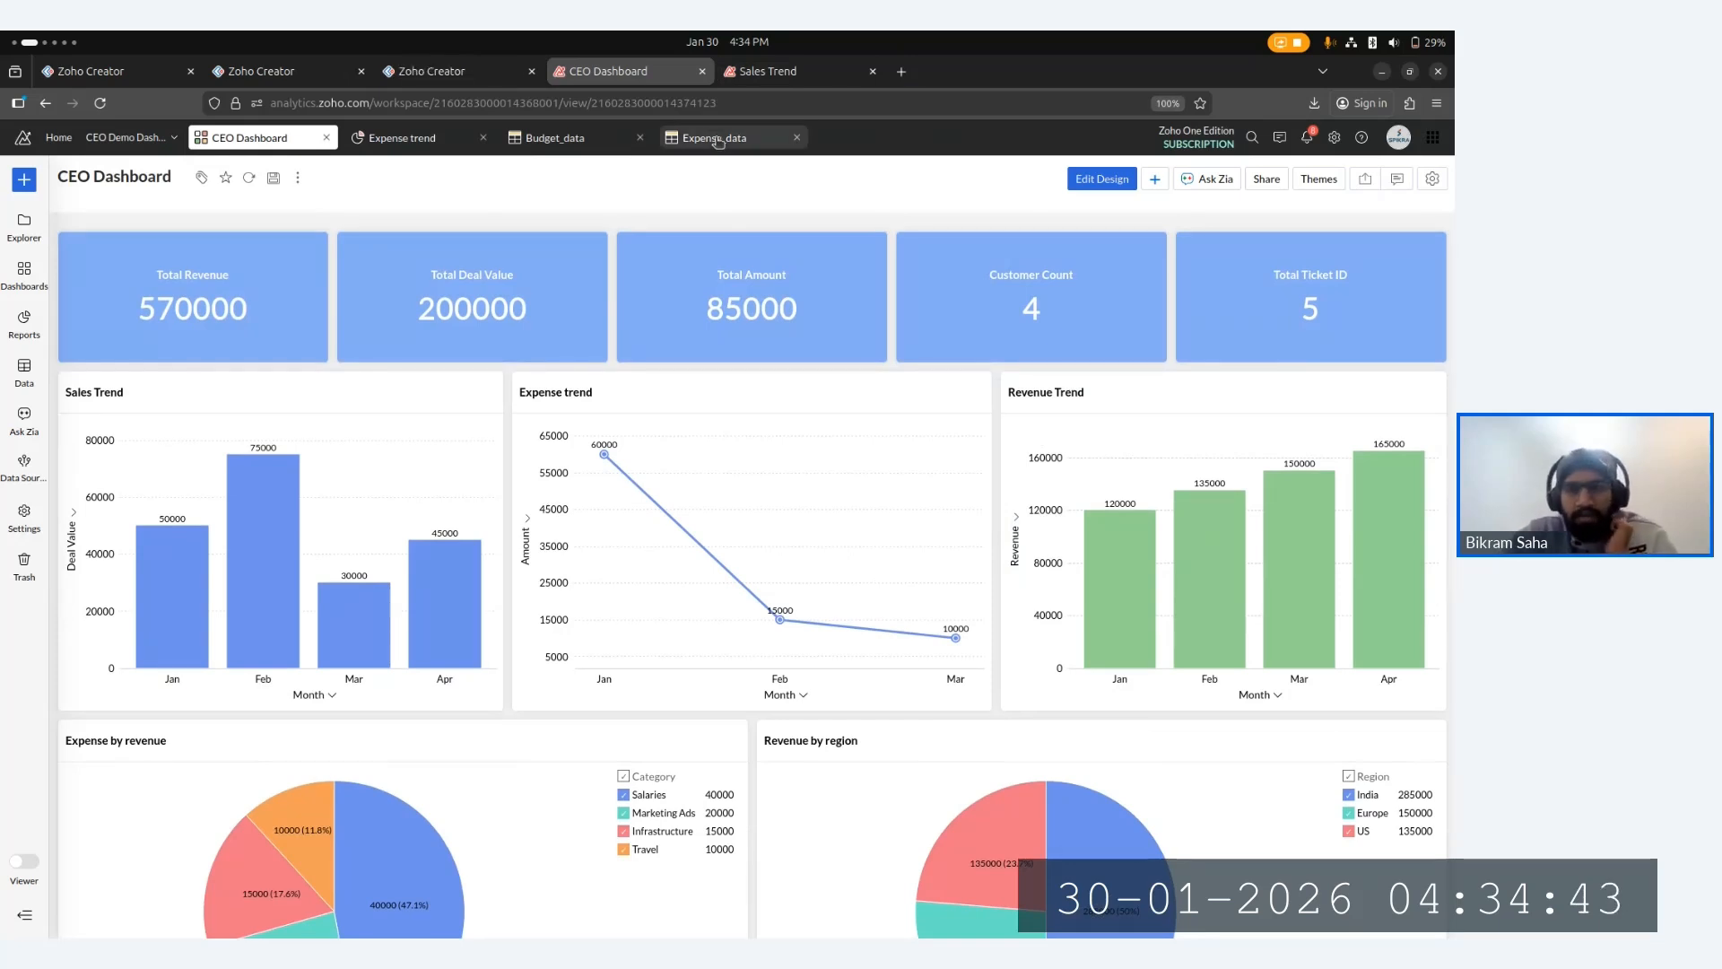
scroll(849, 453, down, 2)
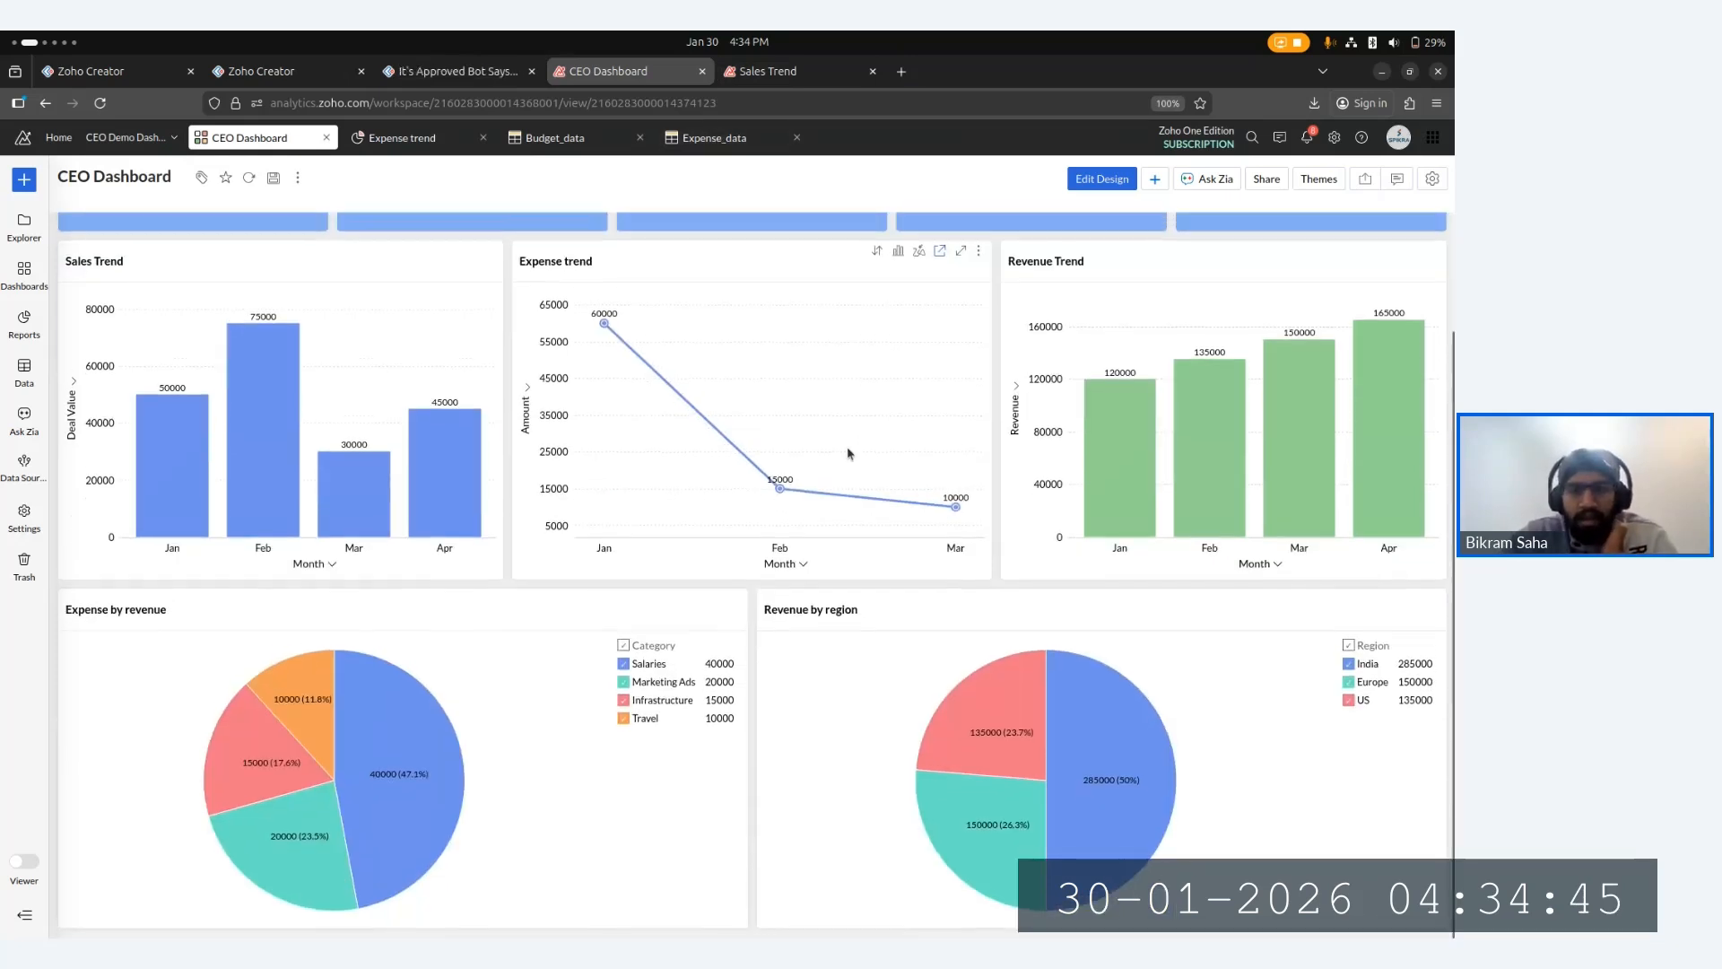
scroll(849, 453, up, 2)
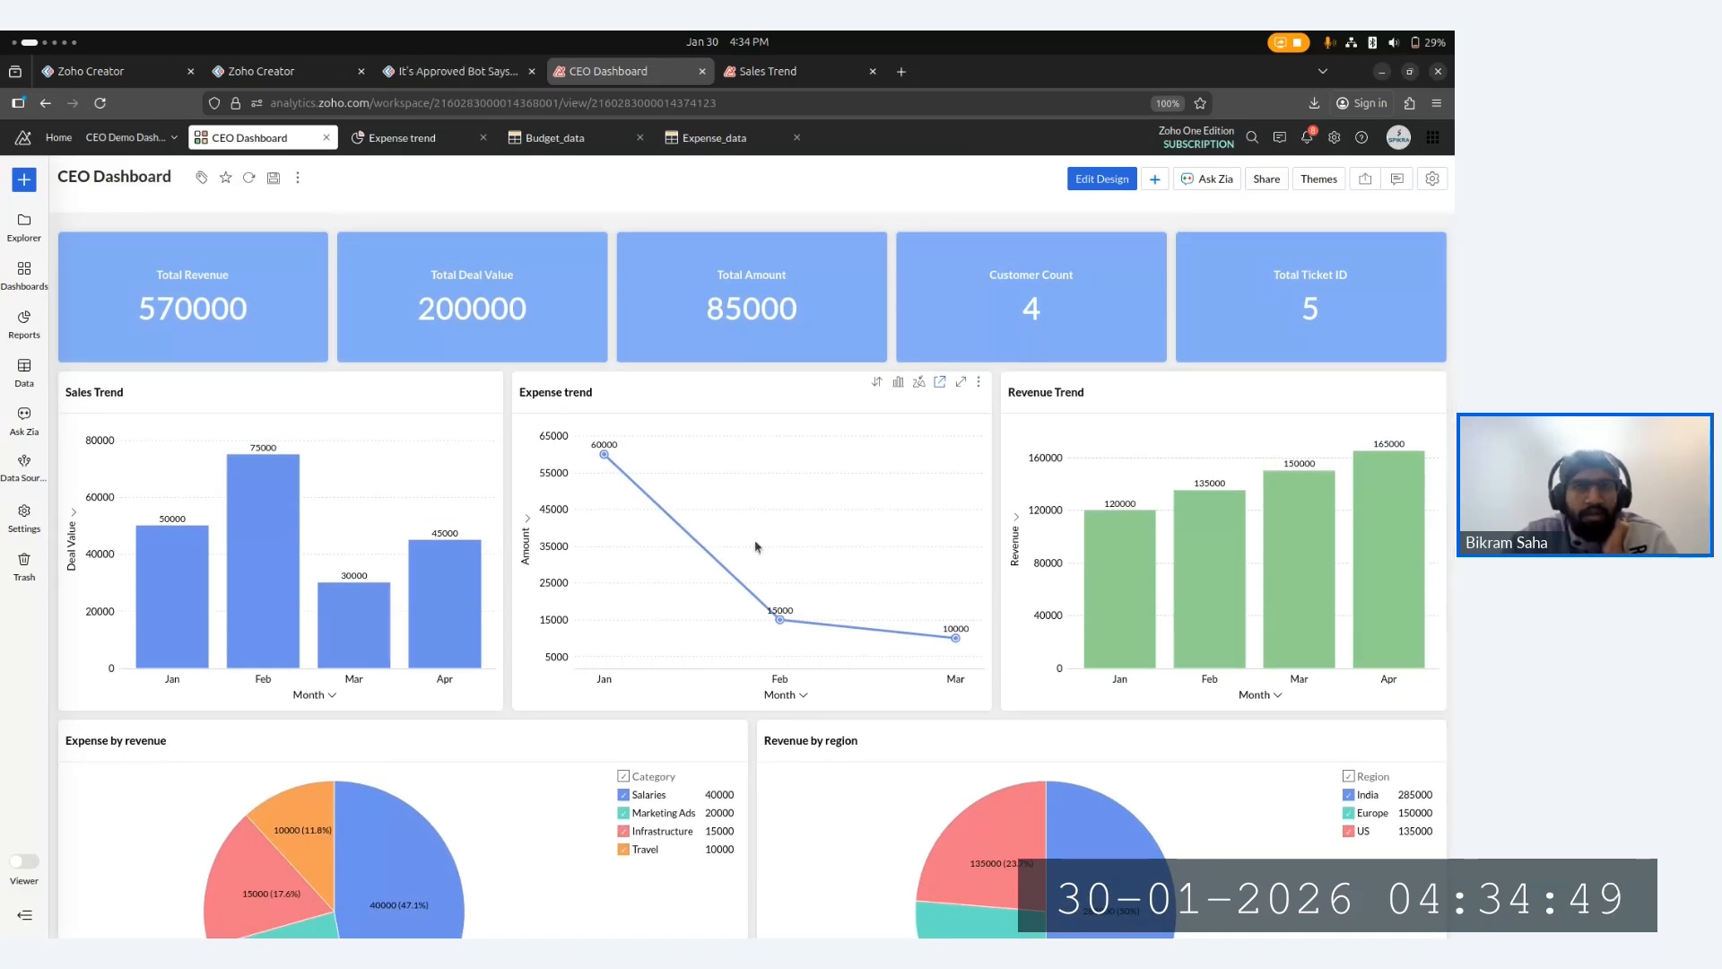
scroll(756, 546, down, 1)
scroll(756, 547, down, 1)
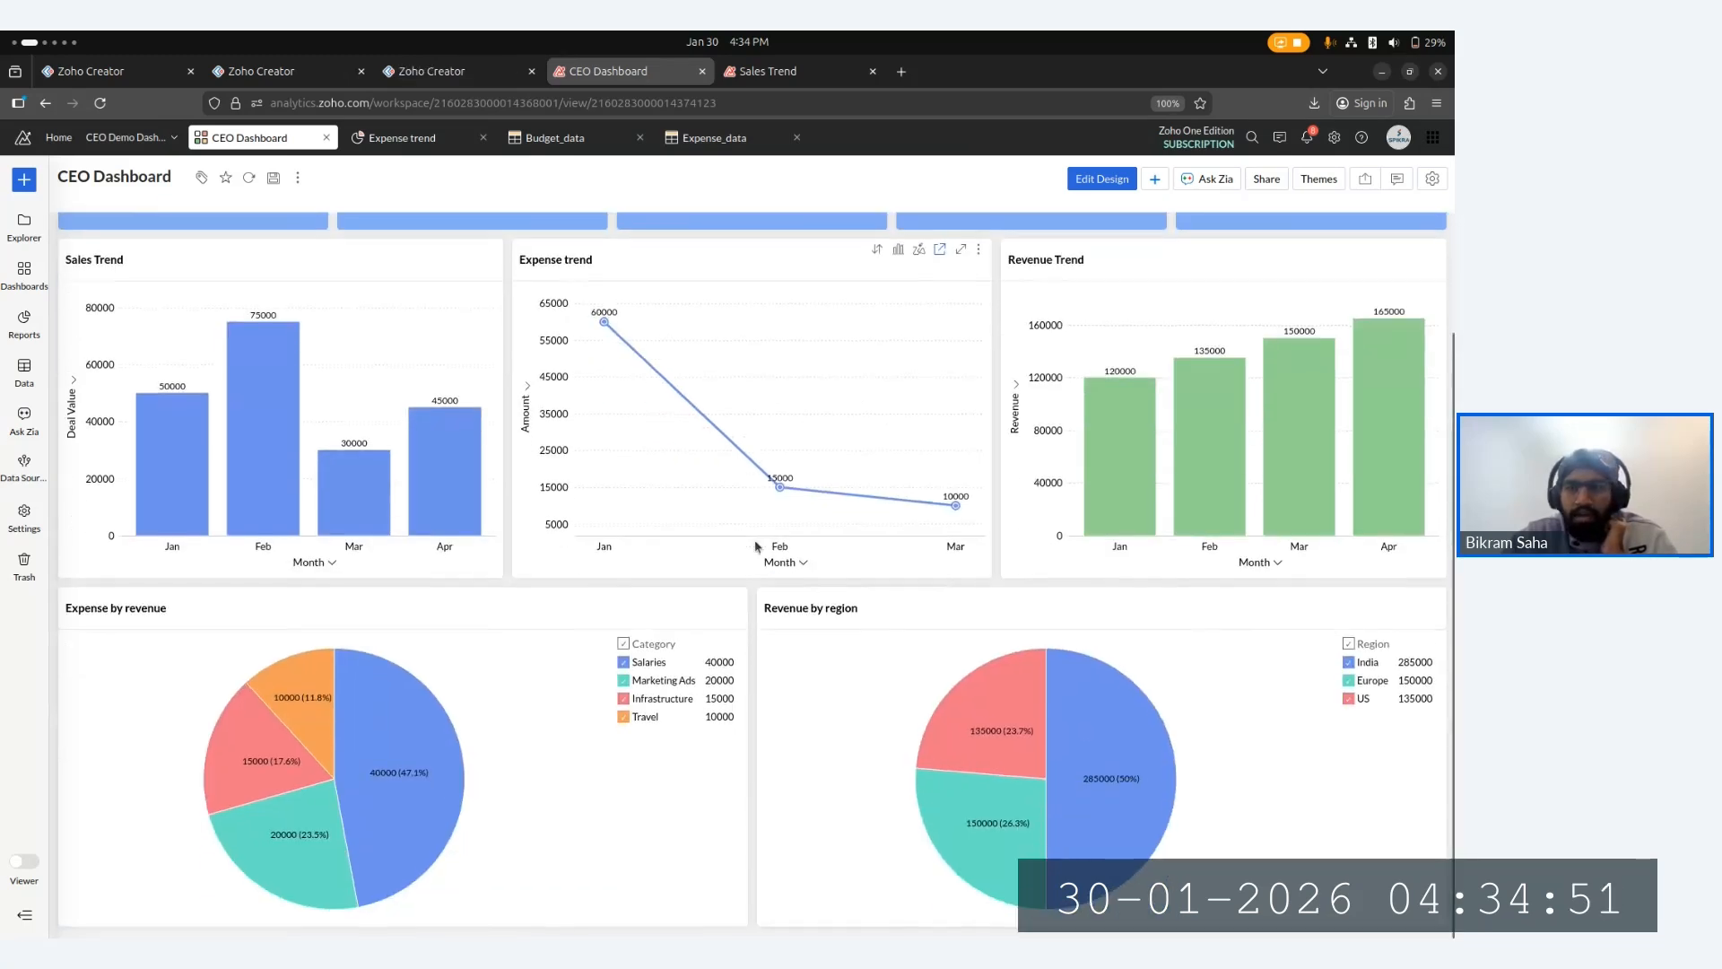
scroll(756, 547, up, 1)
scroll(756, 546, down, 1)
scroll(756, 546, down, 1)
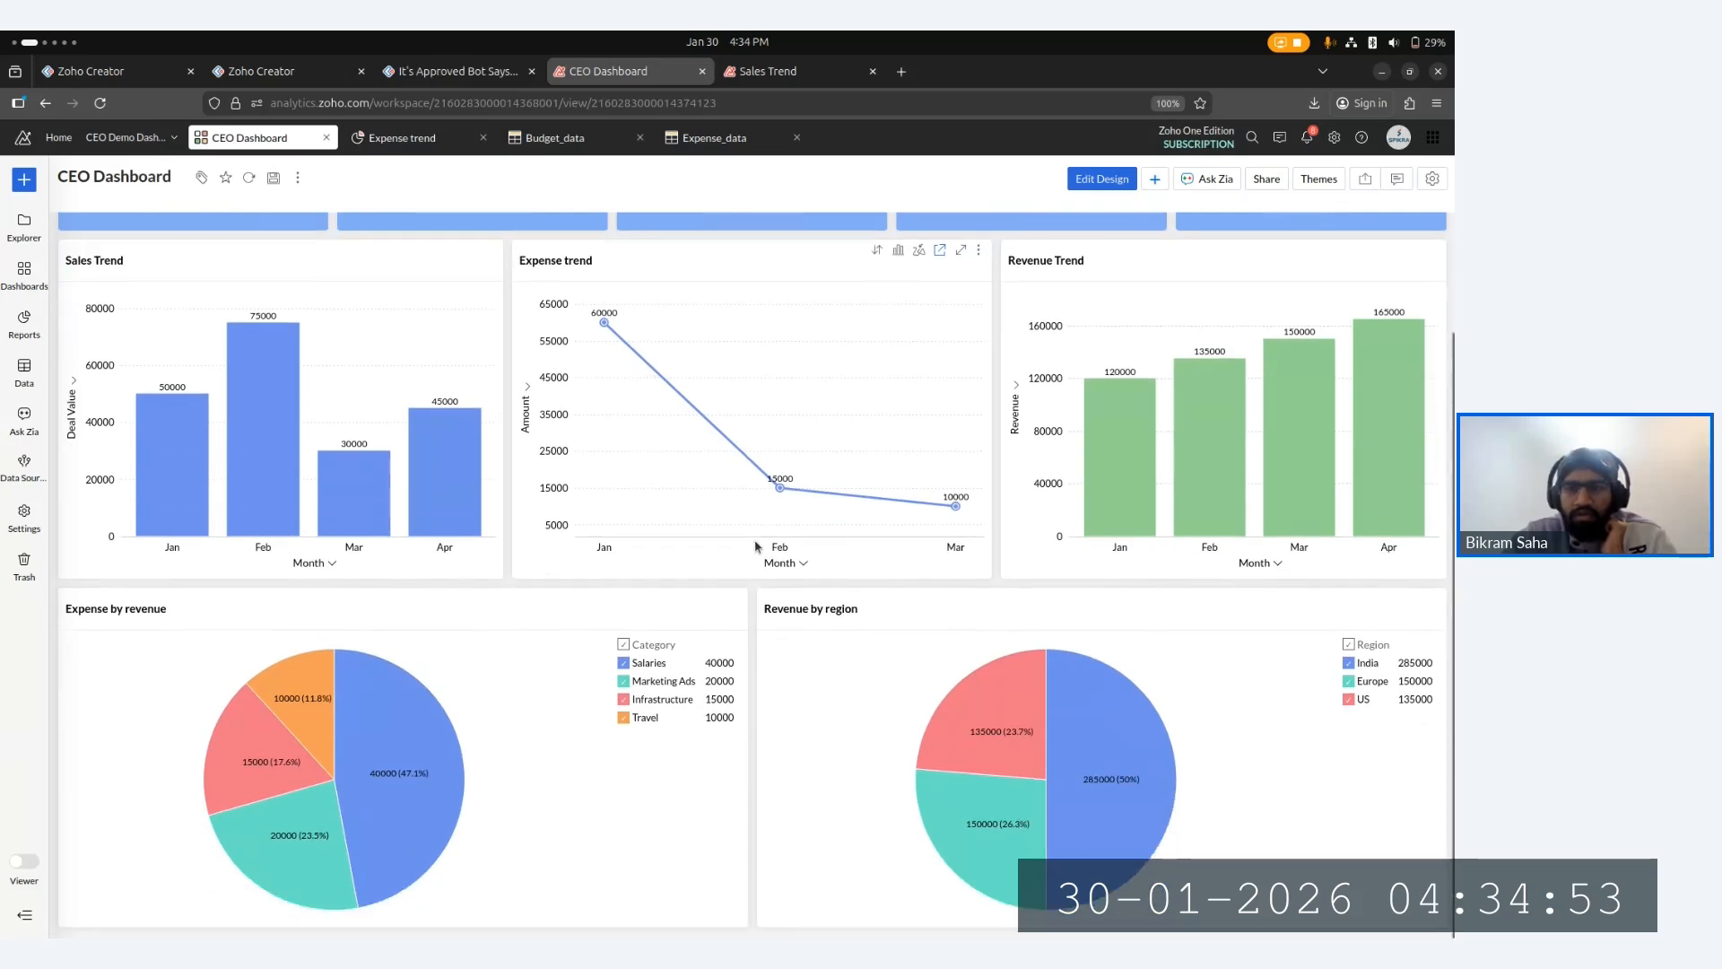
scroll(753, 422, up, 2)
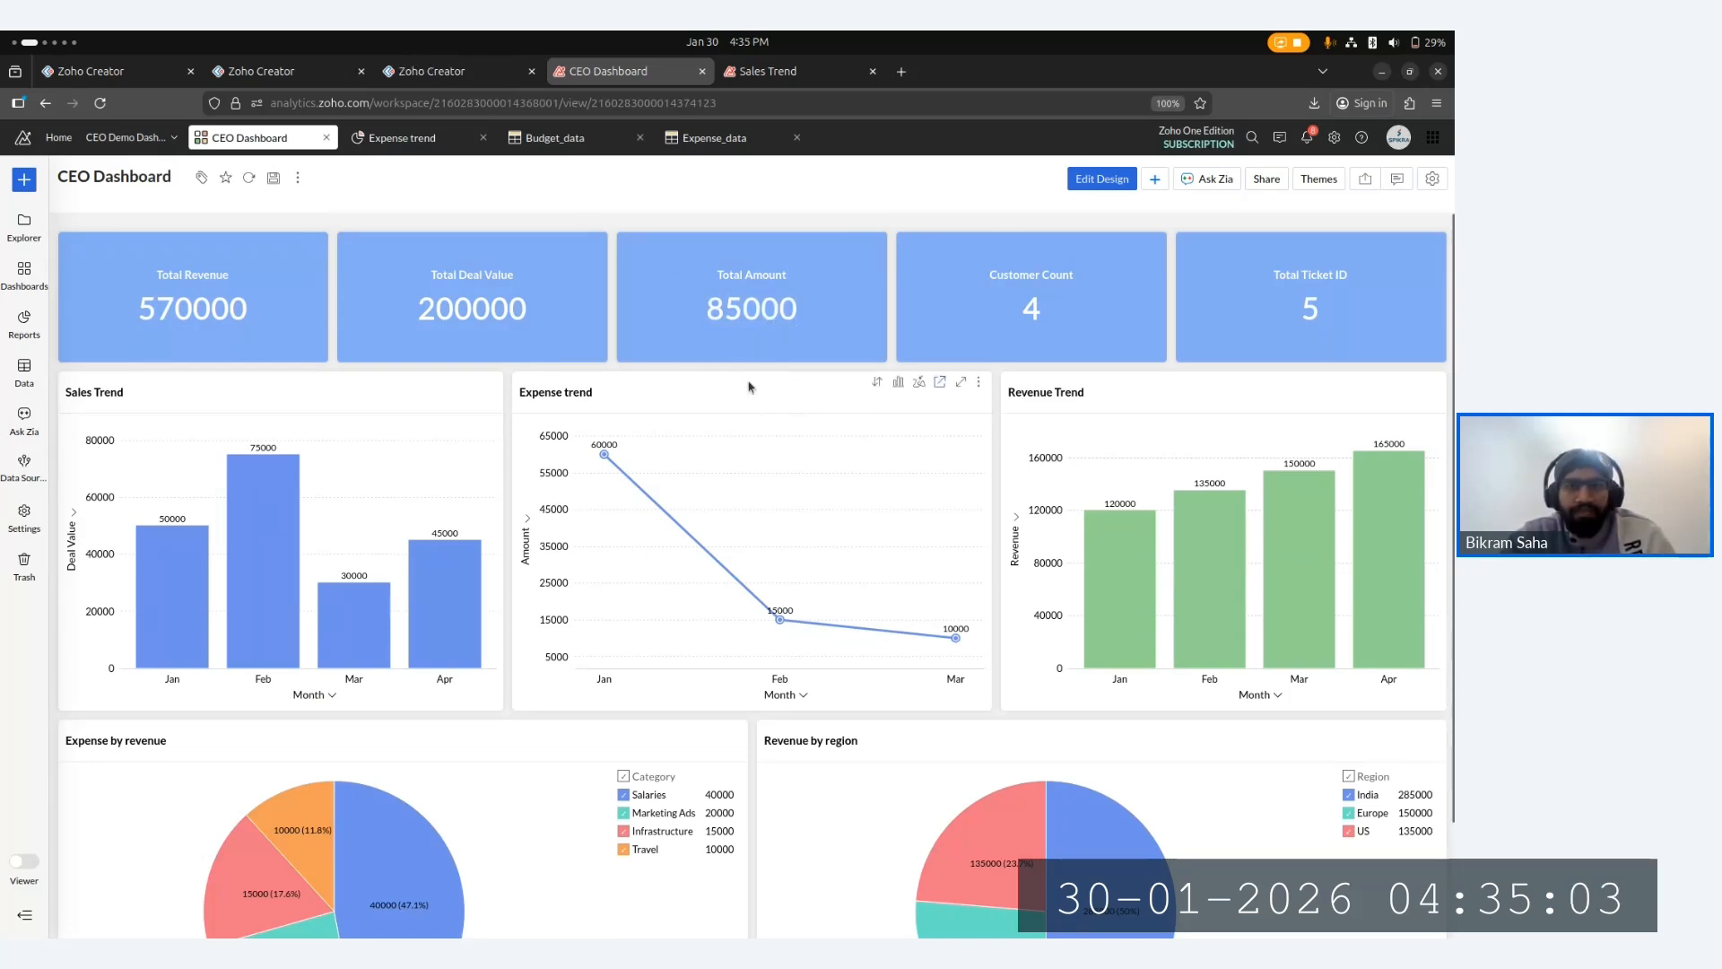
- Switch to the Zoho Meeting browser window and stop sharing the screen
key(super)
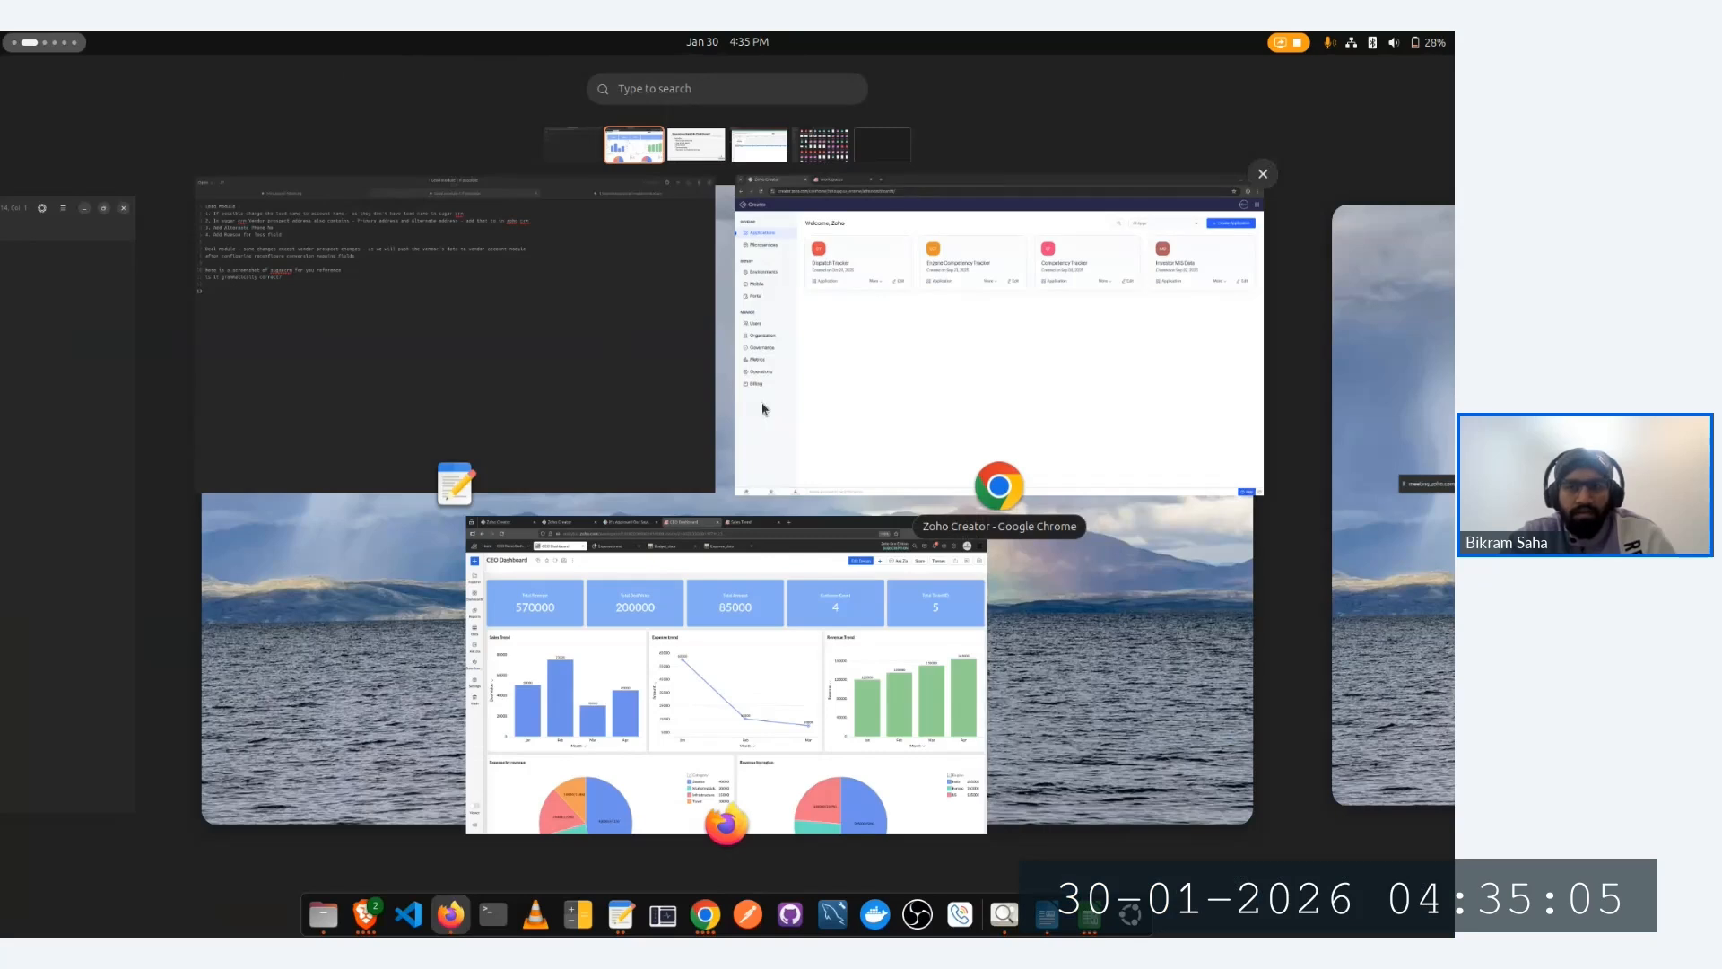
scroll(764, 409, down, 1)
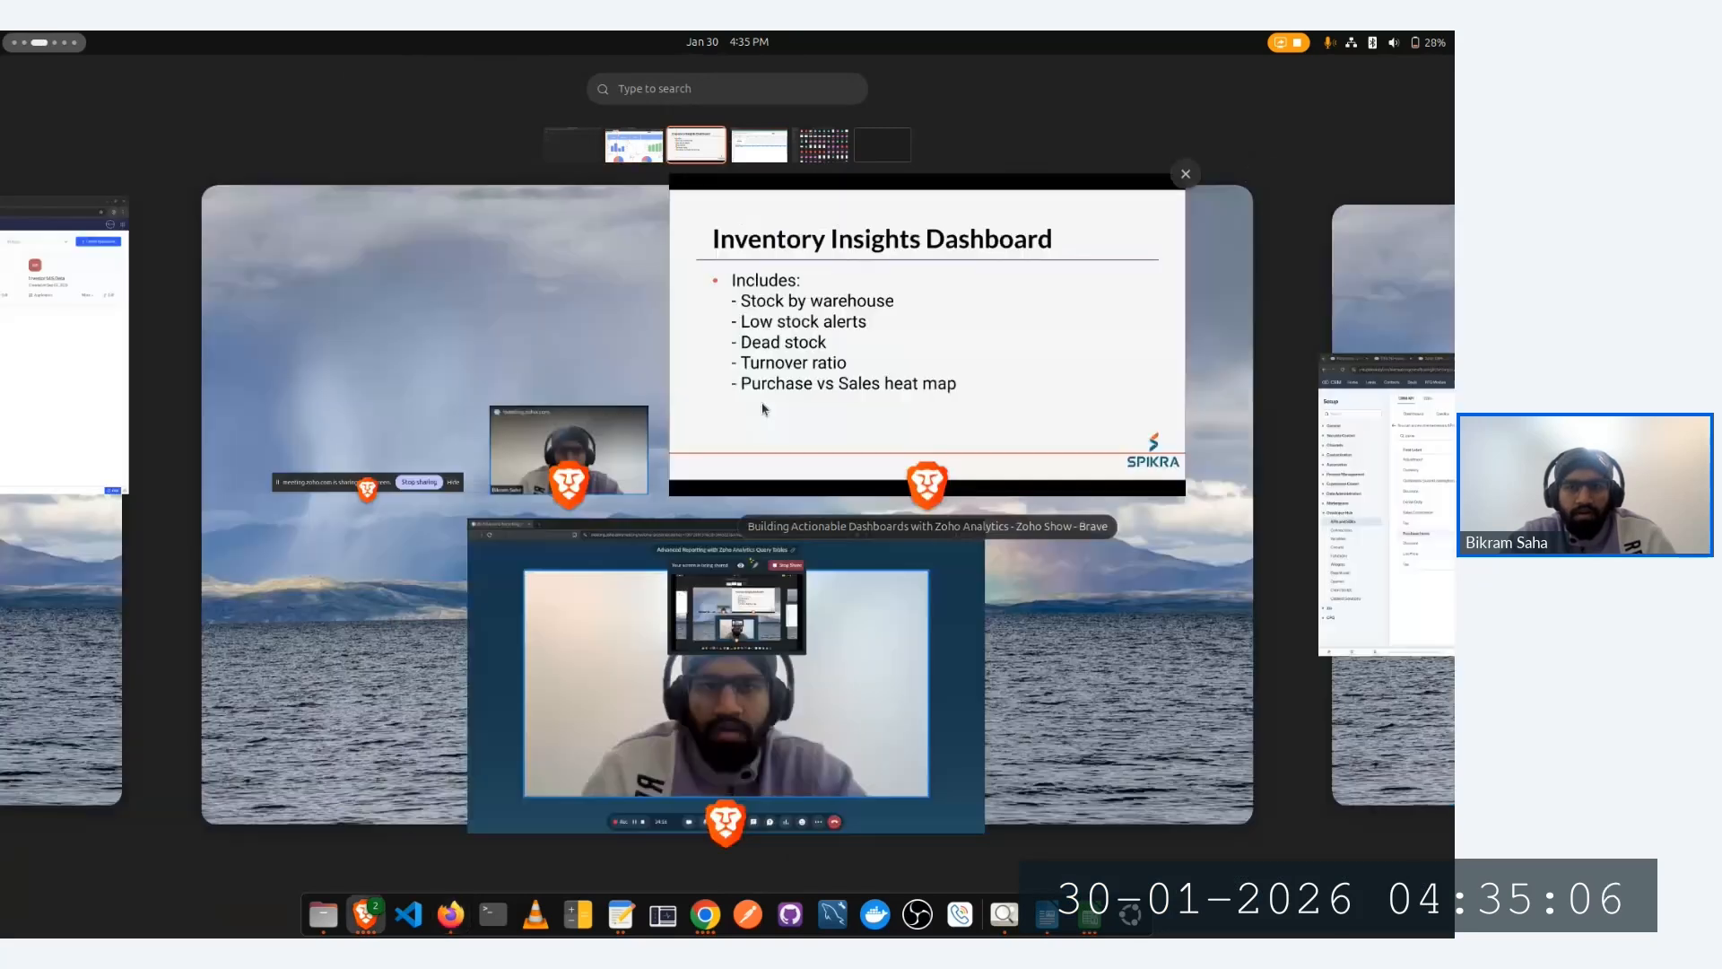
click(754, 654)
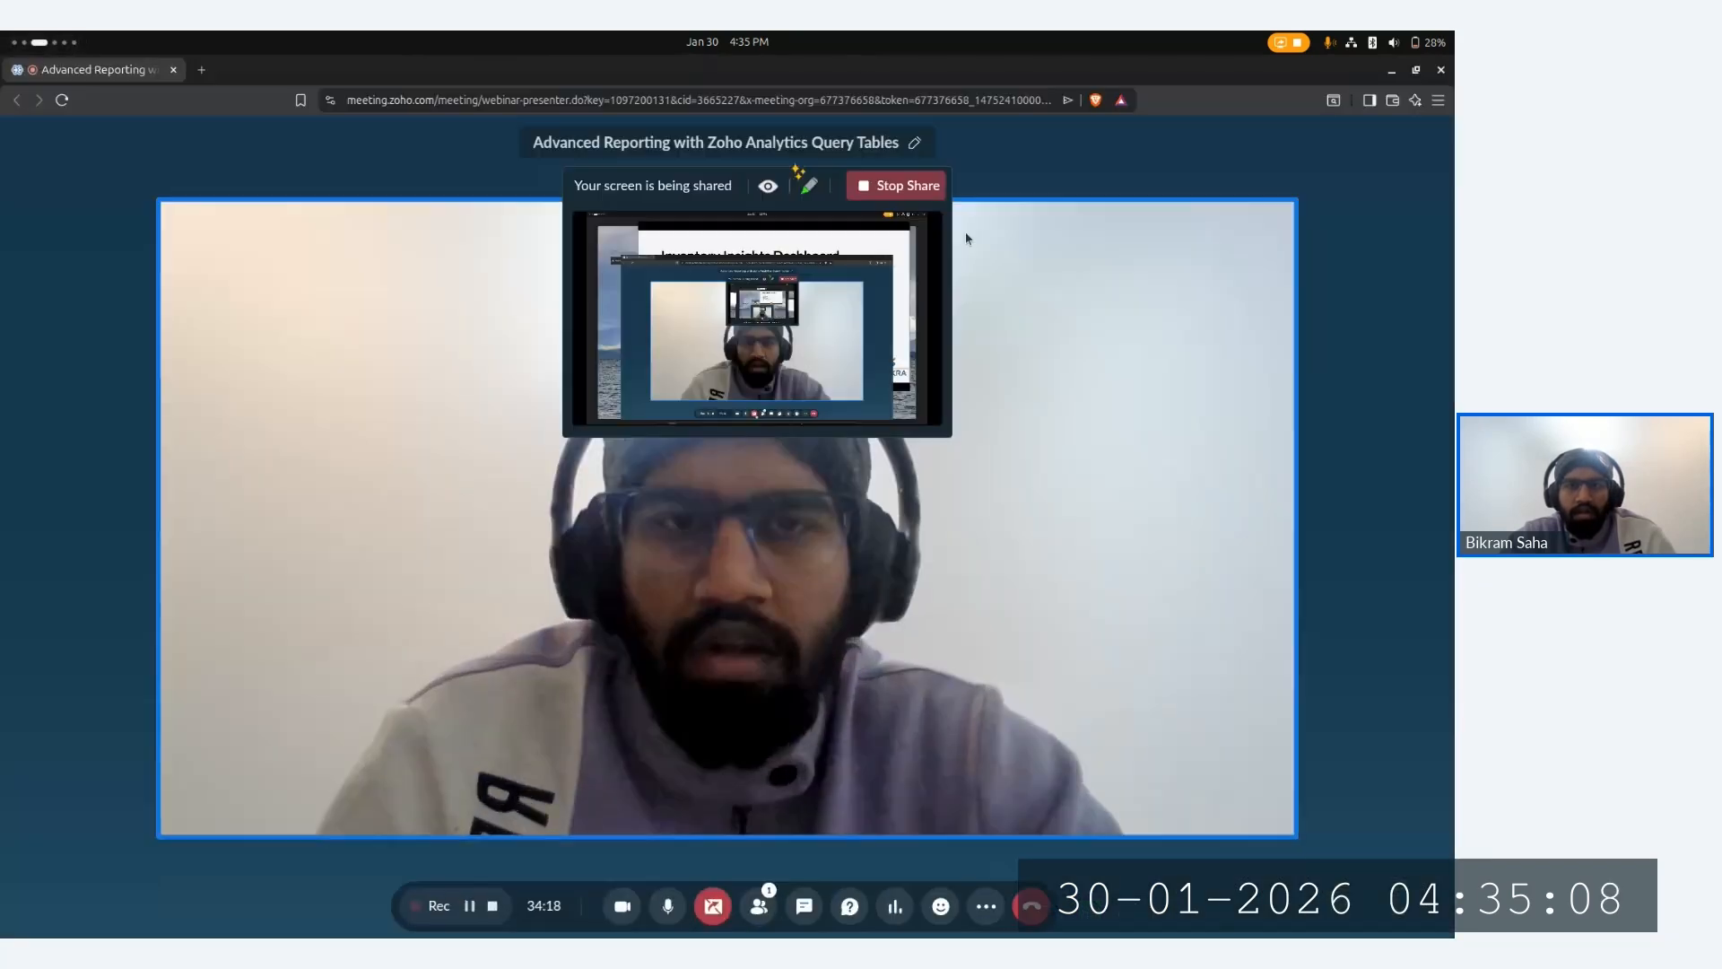
click(893, 186)
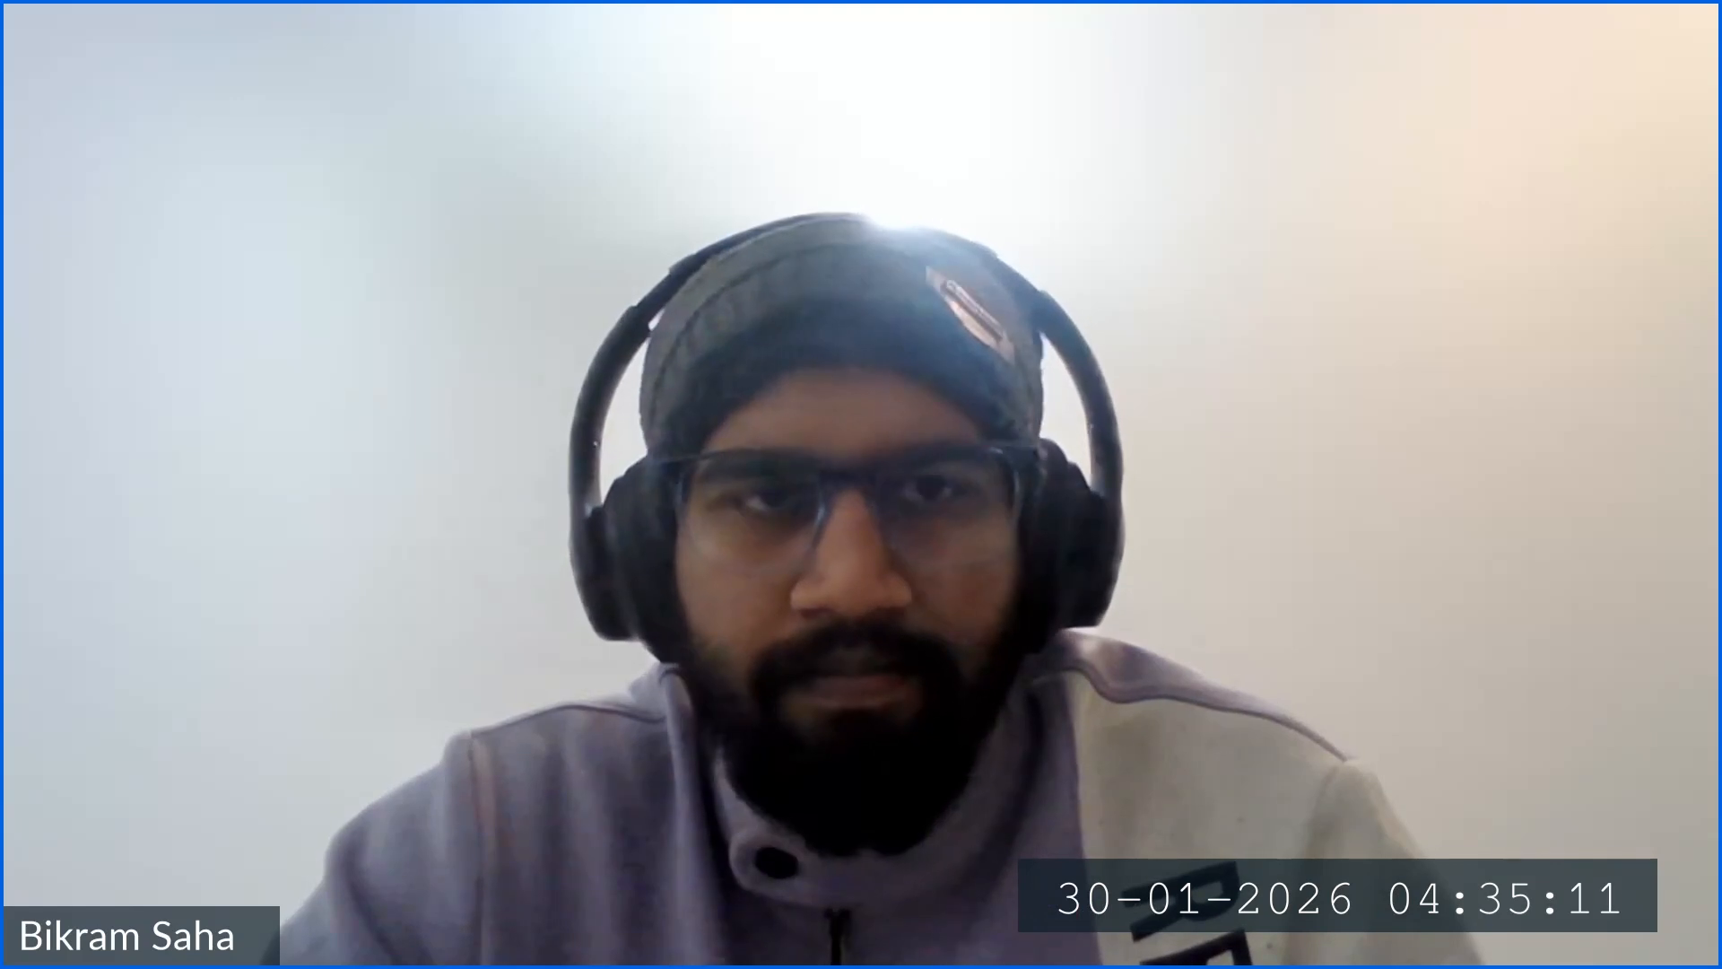